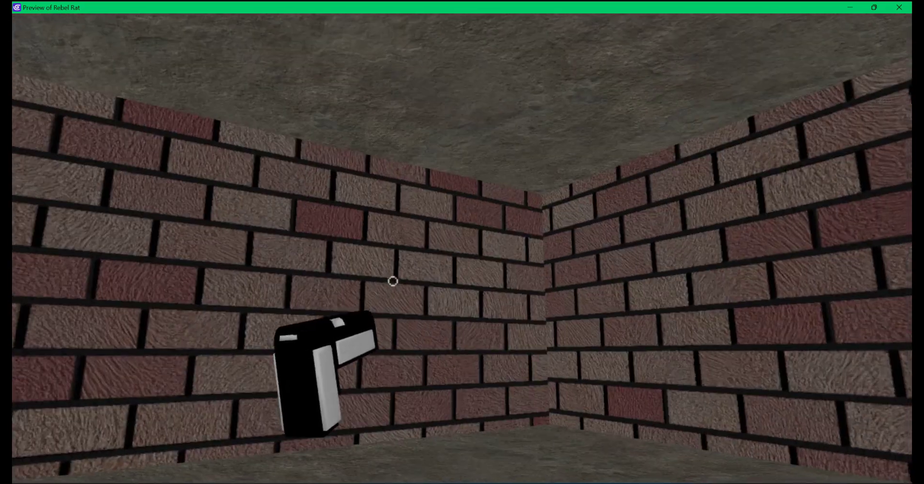
pyautogui.press('w')
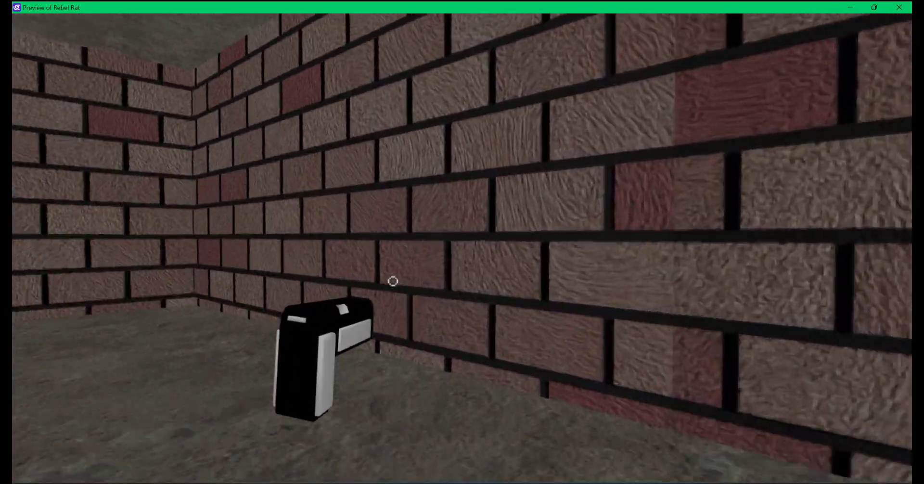
pyautogui.press('s')
pyautogui.click(393, 282)
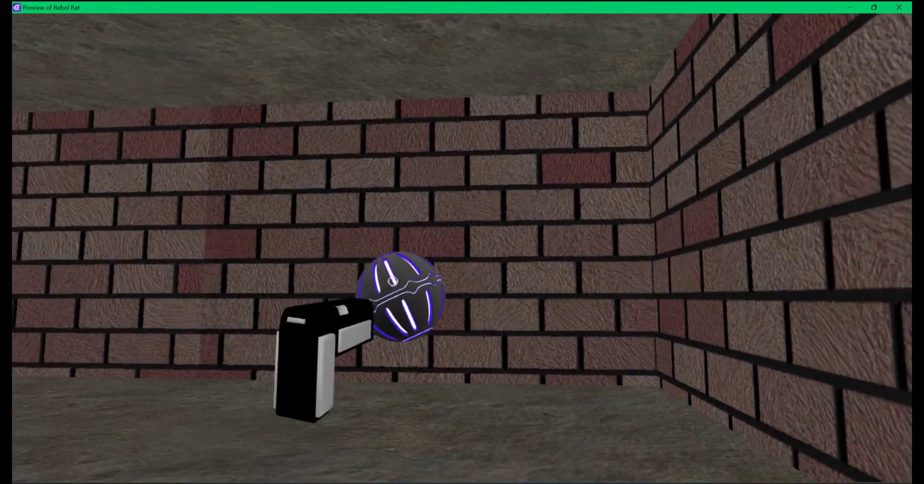
pyautogui.click(392, 281)
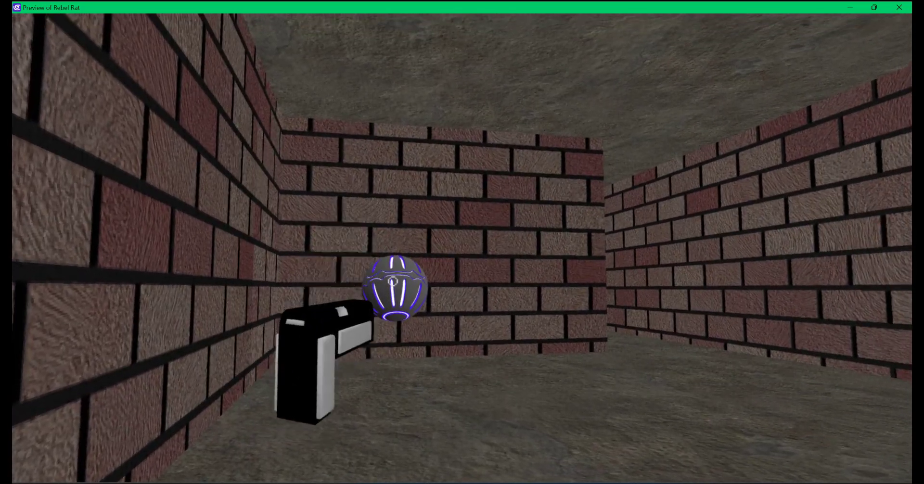
pyautogui.press('w')
pyautogui.click(392, 281)
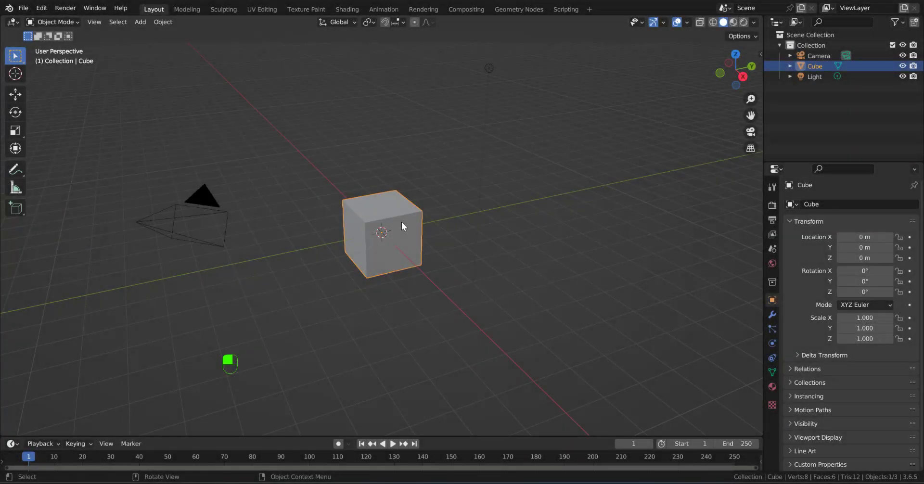
# Step: Delete the default cube and add a UV sphere at the origin
pyautogui.click(401, 221)
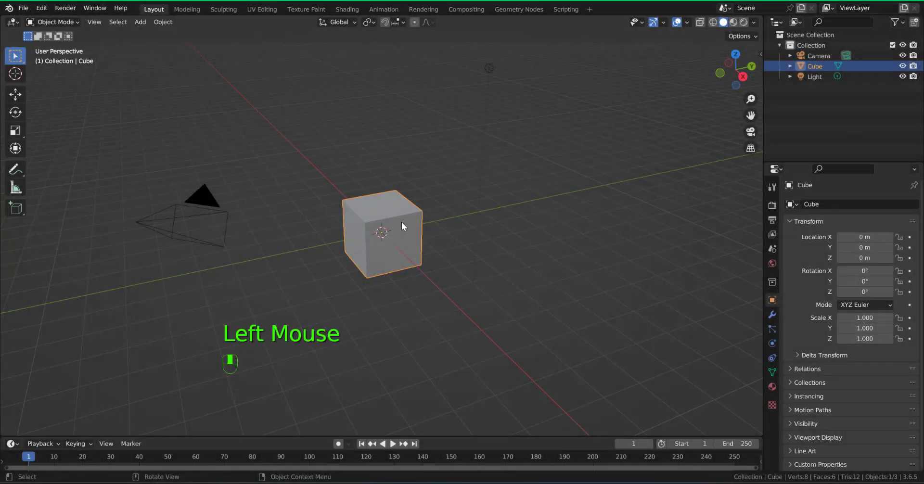
pyautogui.press('Delete')
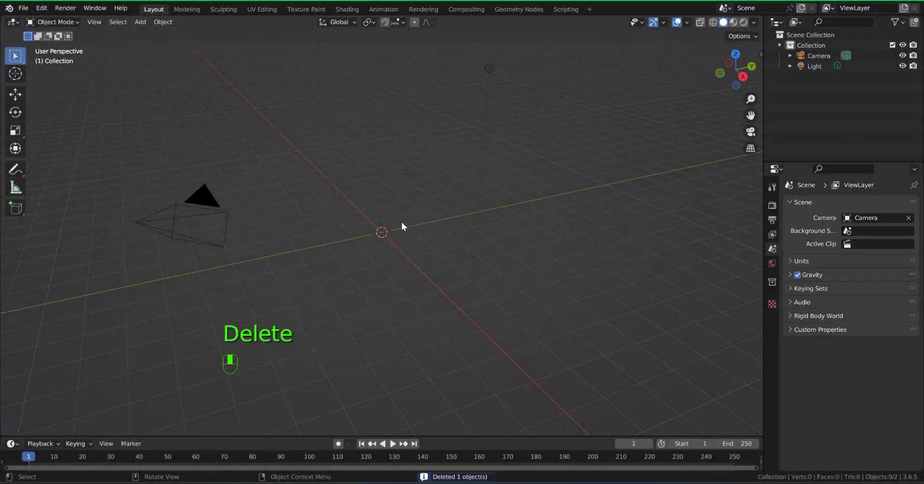
pyautogui.hotkey('shift', 'a')
pyautogui.moveTo(402, 222)
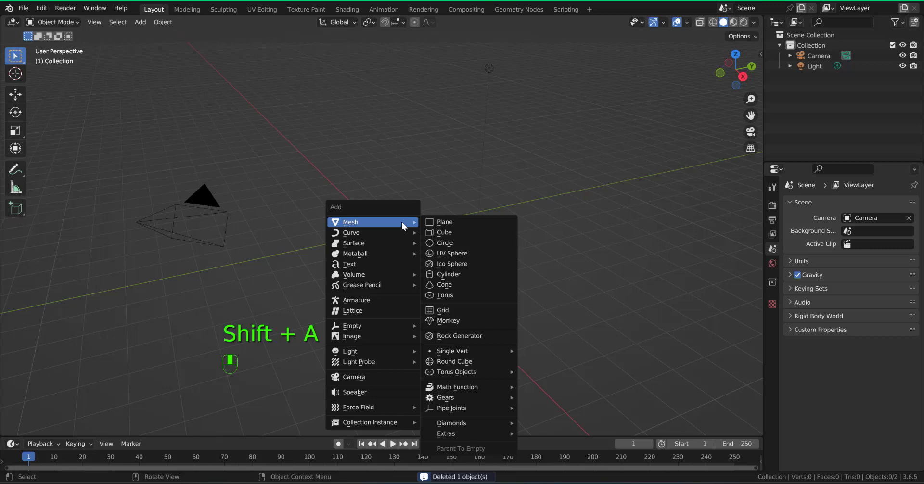
pyautogui.click(468, 252)
# Step: Move the sphere into a new collection named Droid and hide the original collection holding the camera and light
pyautogui.press('m')
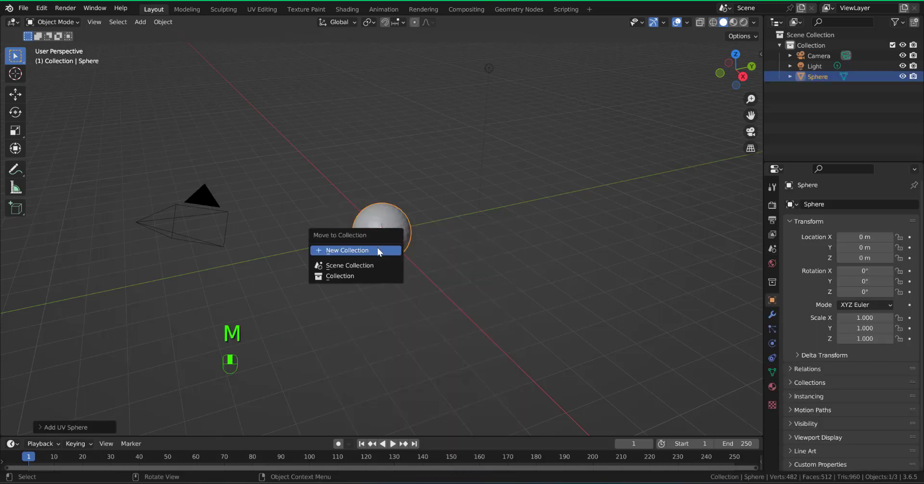
pyautogui.click(377, 249)
pyautogui.write('Droid')
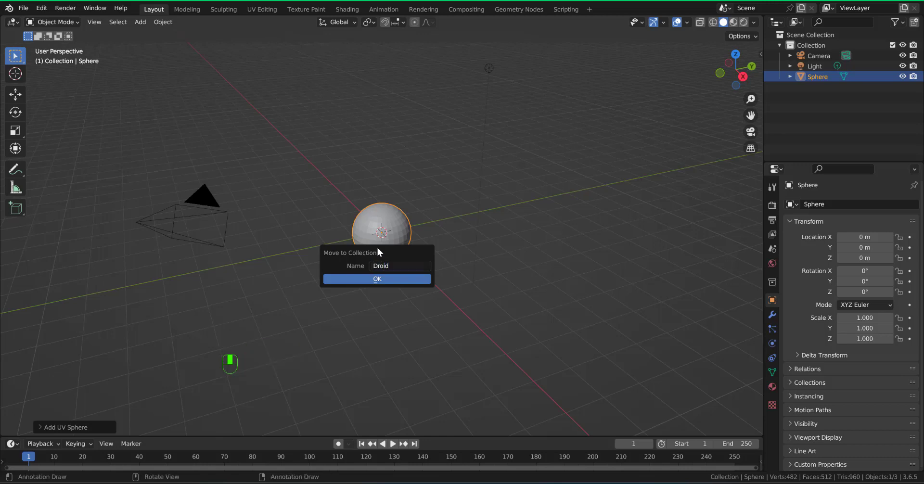
pyautogui.press('Return')
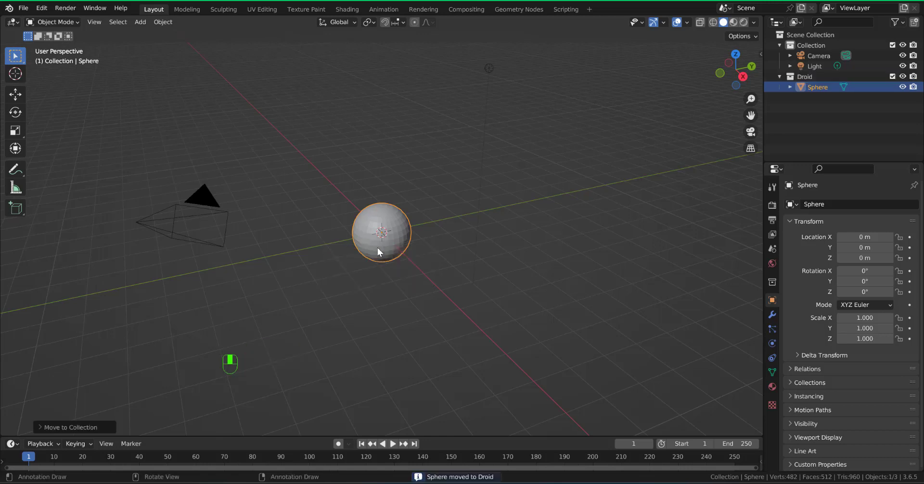
pyautogui.click(902, 45)
pyautogui.scroll(3, 442, 224)
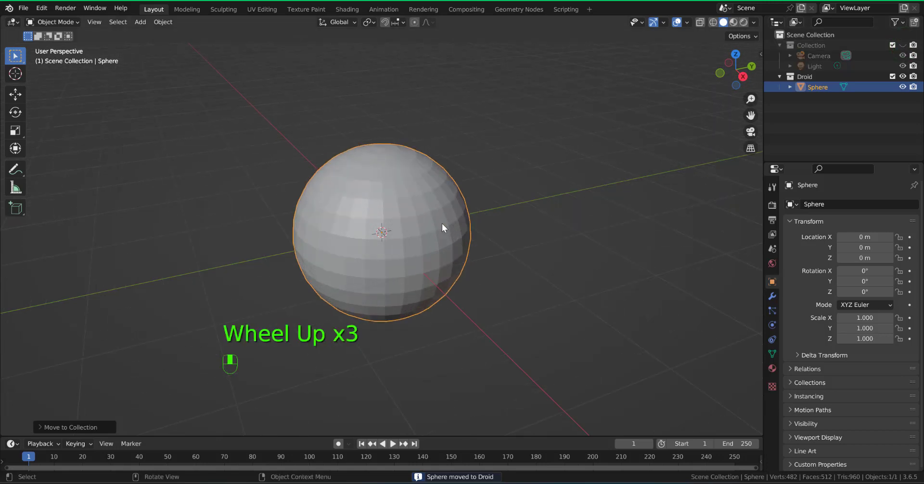
# Step: Enter Edit Mode on the sphere in the front view and bring up the LoopTools and Auto Mirror add-on tools
pyautogui.press('Tab')
pyautogui.press('KP_1')
pyautogui.click(493, 260)
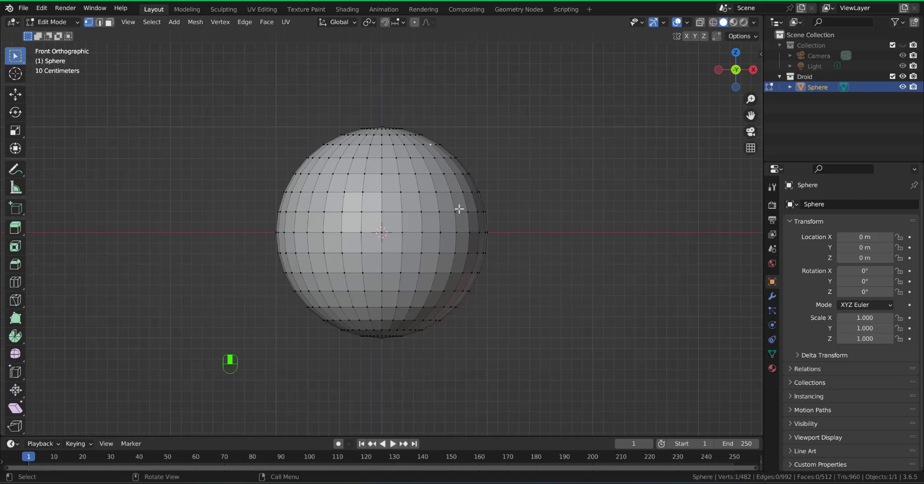
pyautogui.press('n')
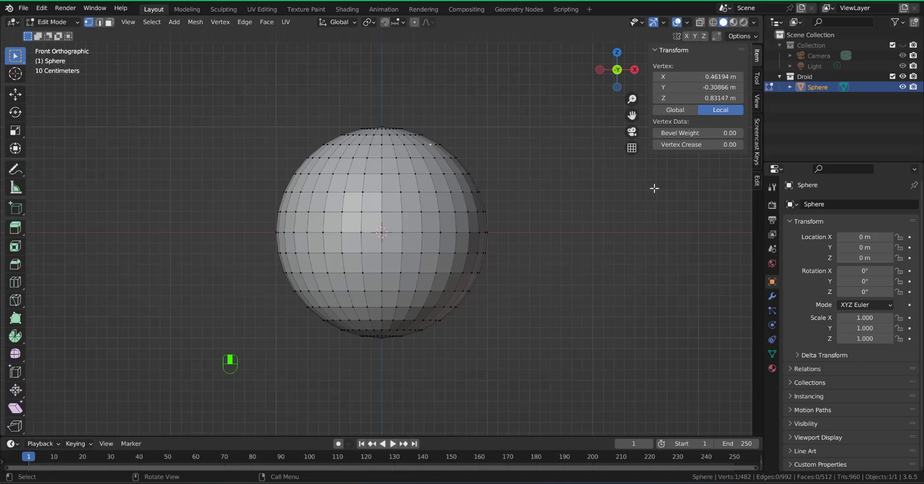
pyautogui.click(757, 181)
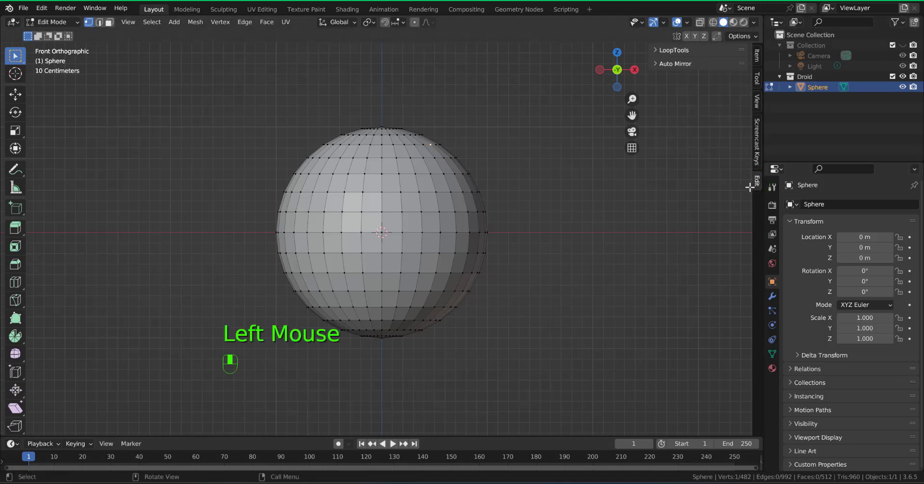
# Step: Search the add-on preferences for Auto Mirror and check whether it is enabled
pyautogui.click(41, 9)
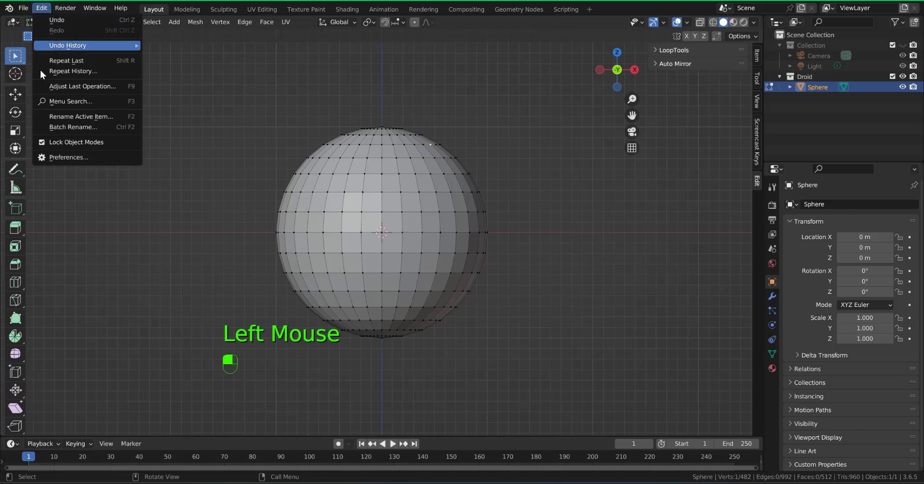
pyautogui.click(56, 157)
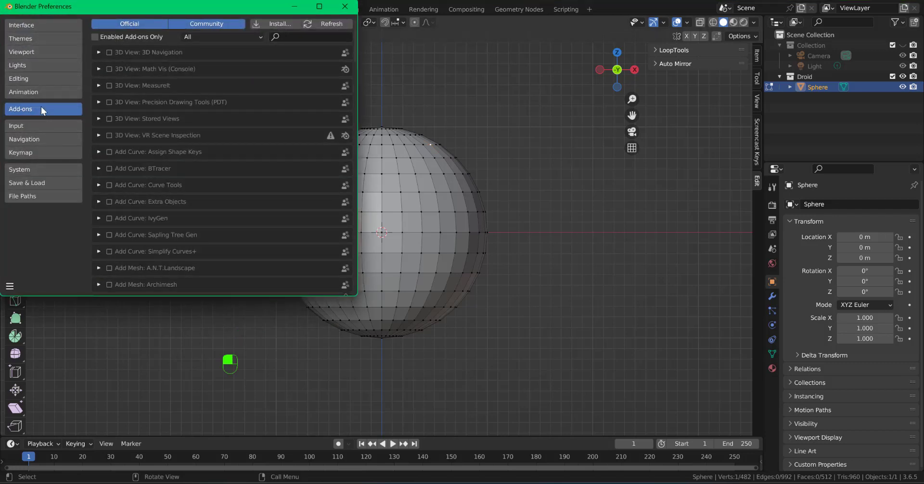
pyautogui.click(317, 38)
pyautogui.write('mir')
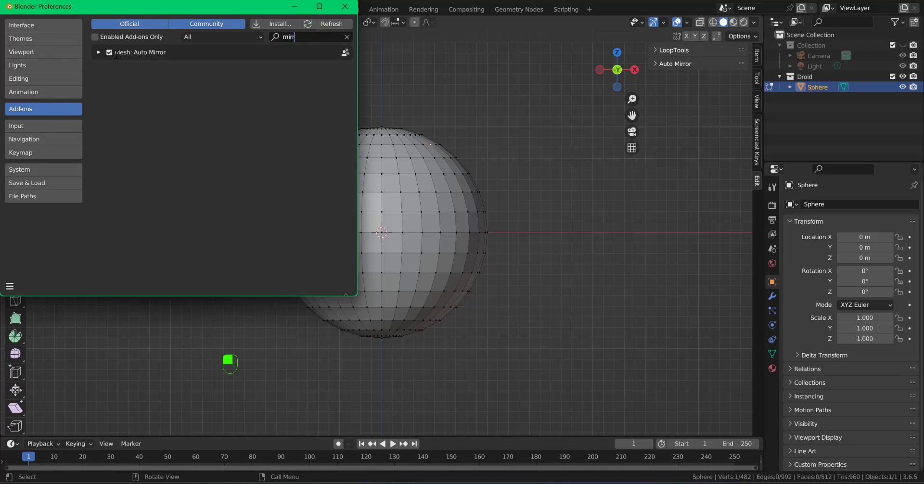
pyautogui.click(345, 6)
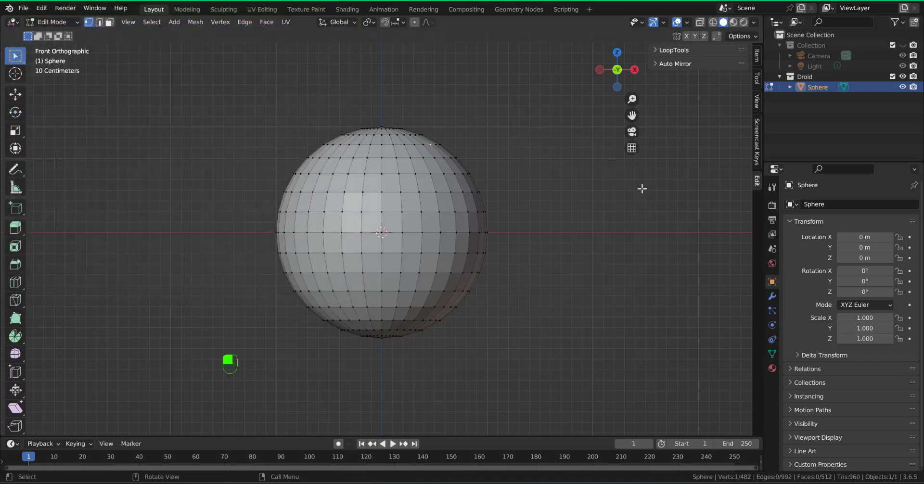
# Step: Auto-mirror the sphere across the X, Y and Z axes with positive orientation
pyautogui.click(657, 64)
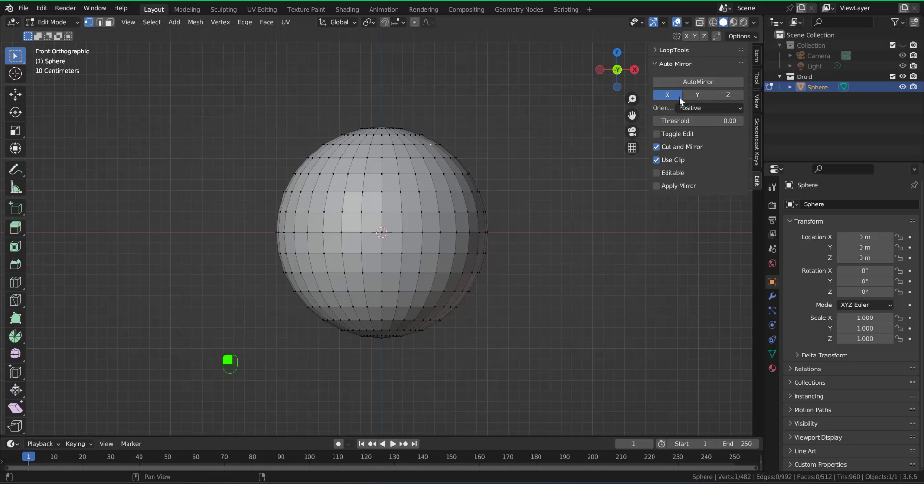
pyautogui.click(691, 83)
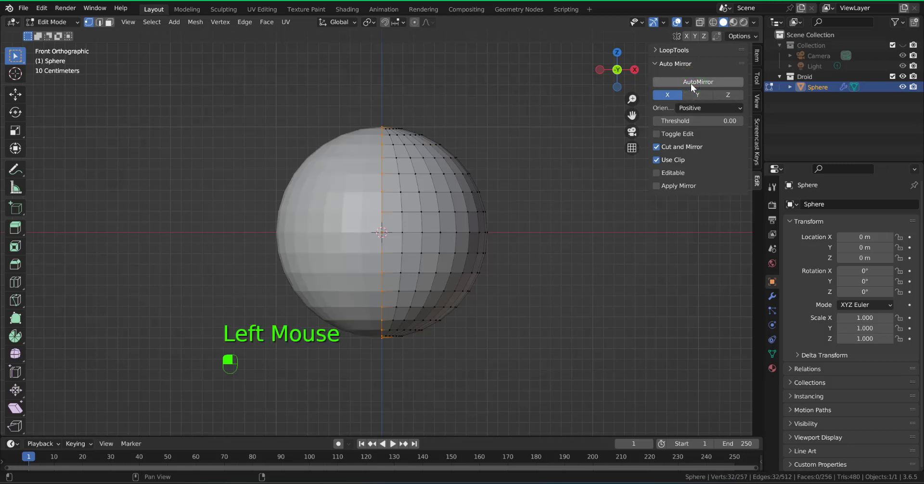
pyautogui.click(692, 96)
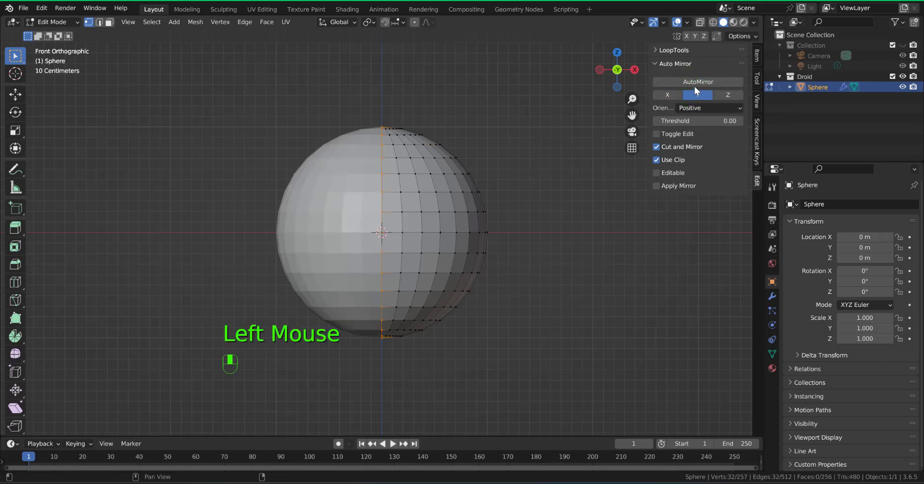
pyautogui.click(695, 84)
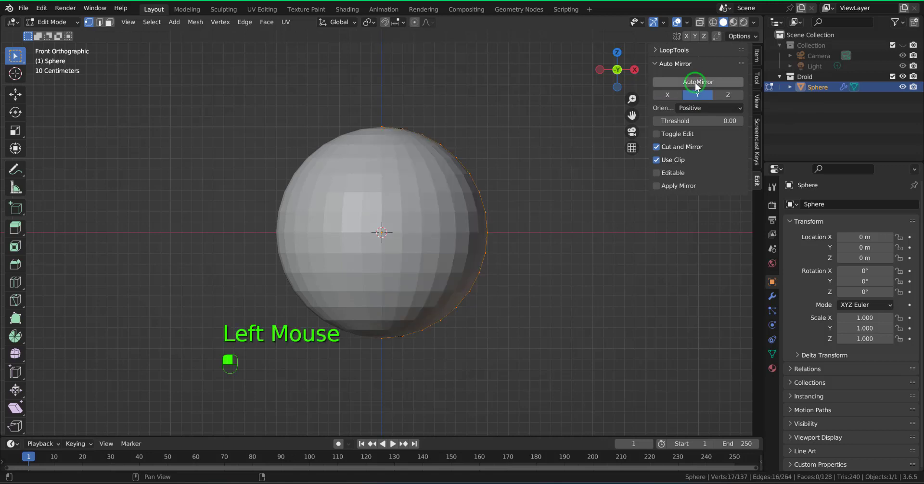
pyautogui.moveTo(588, 292); pyautogui.dragTo(339, 292, button='middle')
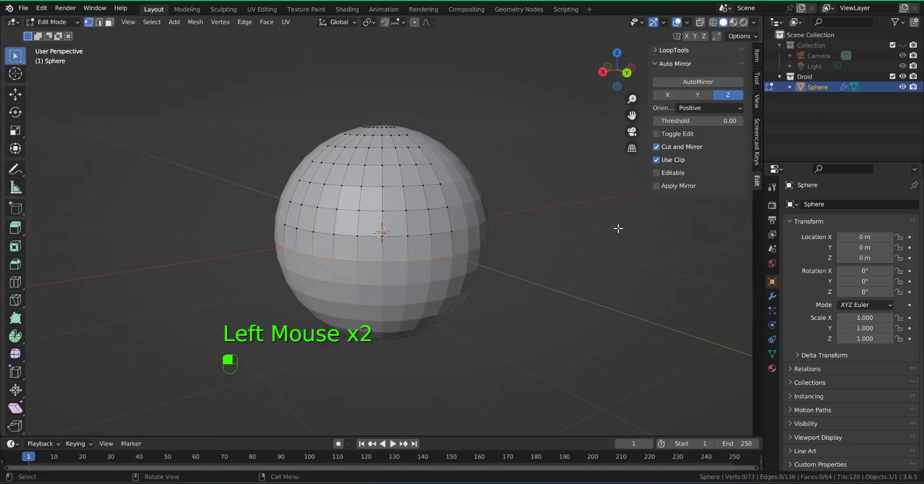
pyautogui.moveTo(618, 228); pyautogui.dragTo(651, 250, button='middle')
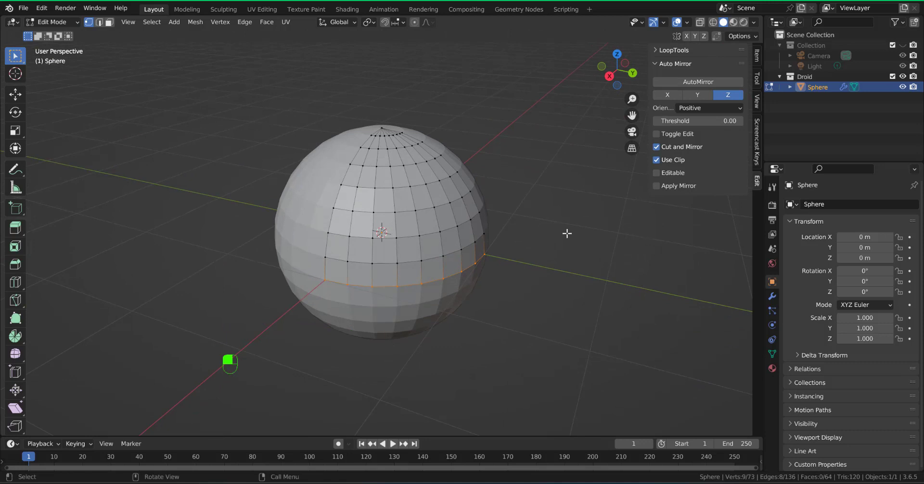
# Step: Return to Object Mode and apply Shade Smooth to the mirrored sphere
pyautogui.press('Tab')
pyautogui.click(452, 221)
pyautogui.rightClick(452, 222)
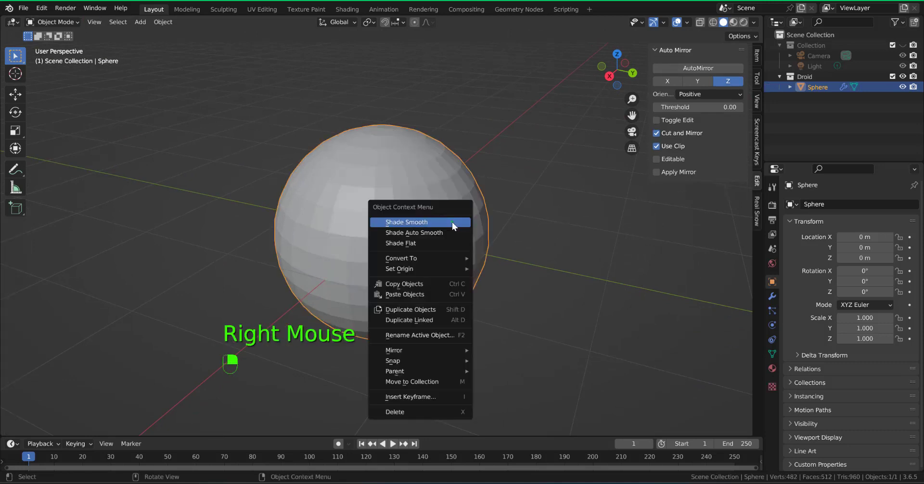
pyautogui.click(452, 221)
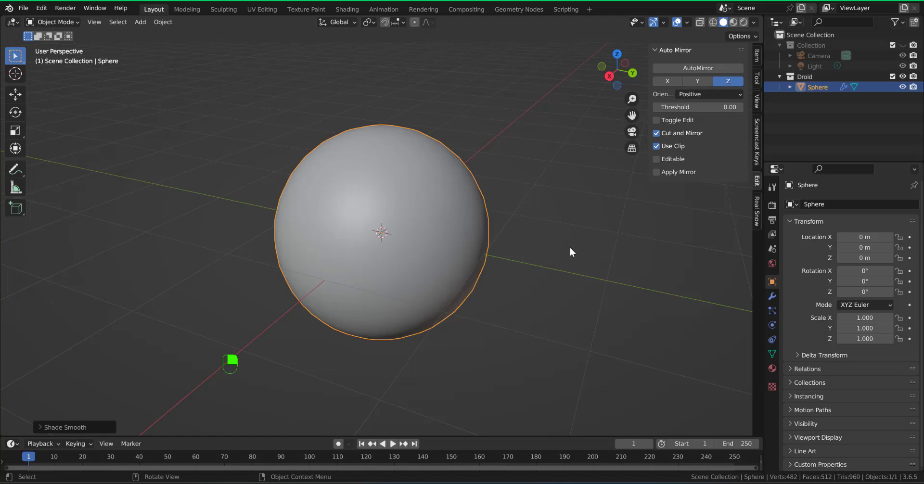
# Step: Go back into Edit Mode on the sphere, hide the sidebar and clear the vertex selection
pyautogui.press('Tab')
pyautogui.scroll(1, 454, 252)
pyautogui.moveTo(454, 252); pyautogui.dragTo(404, 249, button='middle')
pyautogui.press('n')
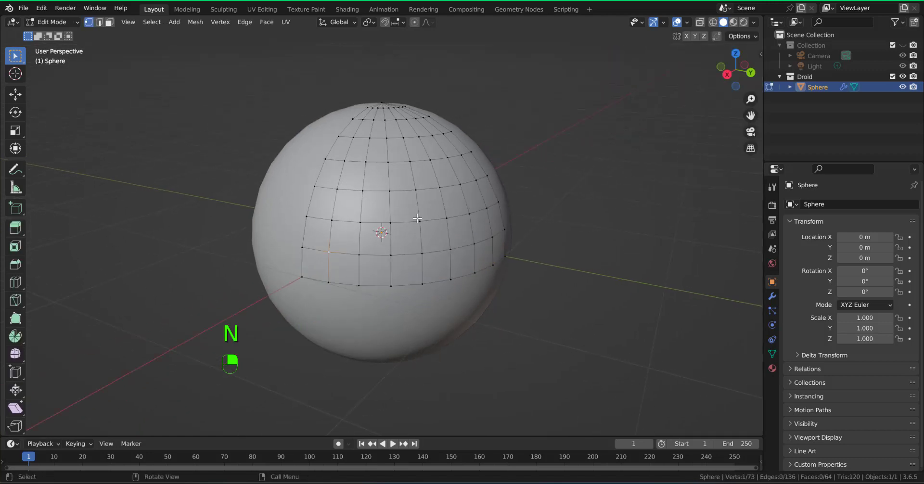
pyautogui.moveTo(379, 192); pyautogui.dragTo(408, 192, button='middle')
pyautogui.click(313, 143)
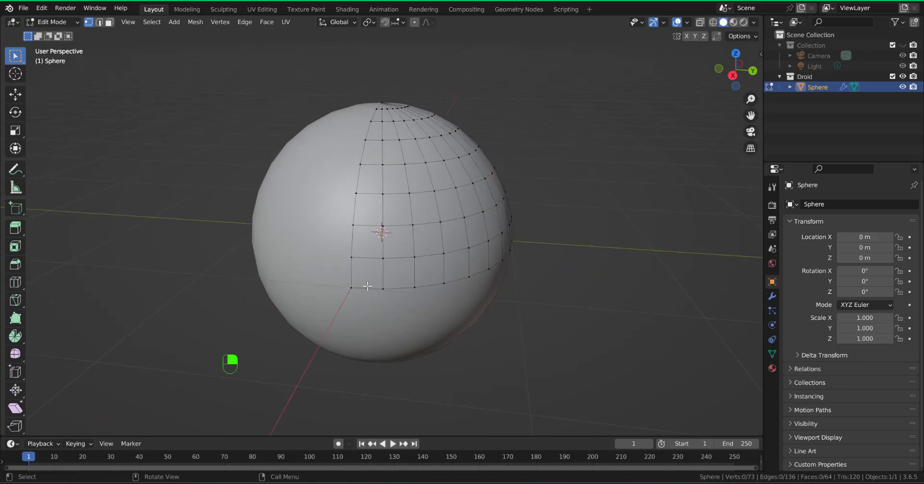
# Step: Select the five-vertex vertical path one column in from the X-axis seam, starting one row above the equator
pyautogui.click(383, 257)
pyautogui.moveTo(535, 272); pyautogui.dragTo(355, 260, button='middle')
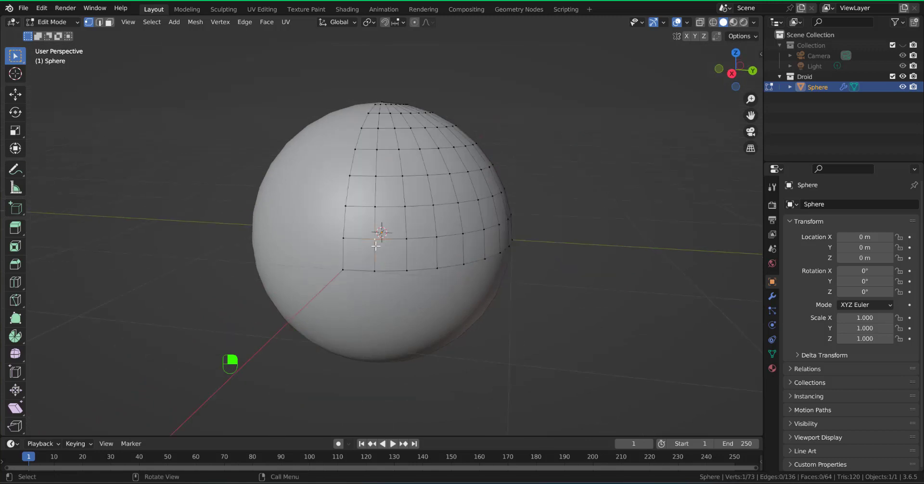
pyautogui.moveTo(543, 185); pyautogui.dragTo(542, 208, button='middle')
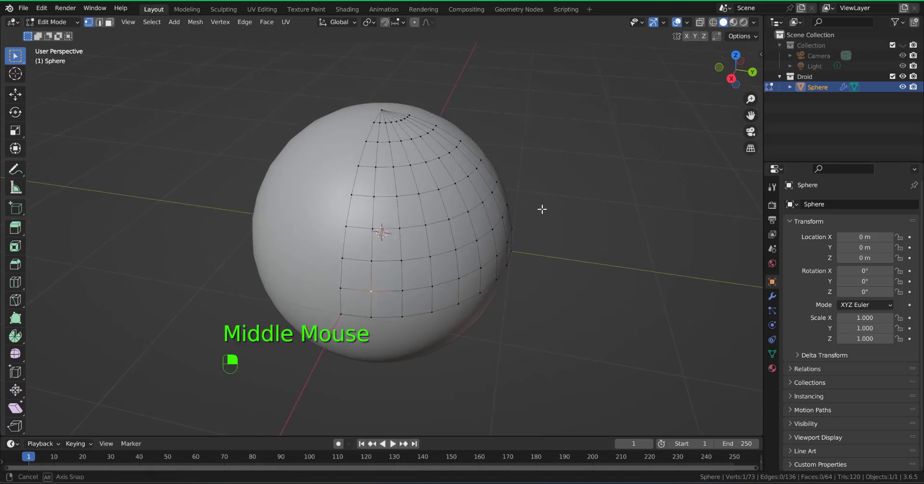
pyautogui.keyDown('shift'); pyautogui.click(376, 168); pyautogui.keyUp('shift')
pyautogui.moveTo(376, 167); pyautogui.dragTo(481, 178, button='middle')
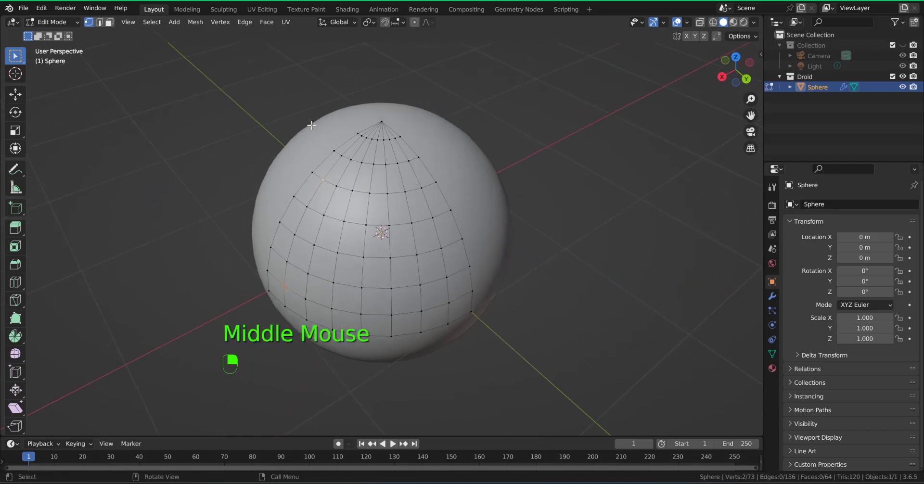
pyautogui.keyDown('ctrl'); pyautogui.click(326, 179); pyautogui.keyUp('ctrl')
pyautogui.keyDown('ctrl'); pyautogui.click(325, 179); pyautogui.keyUp('ctrl')
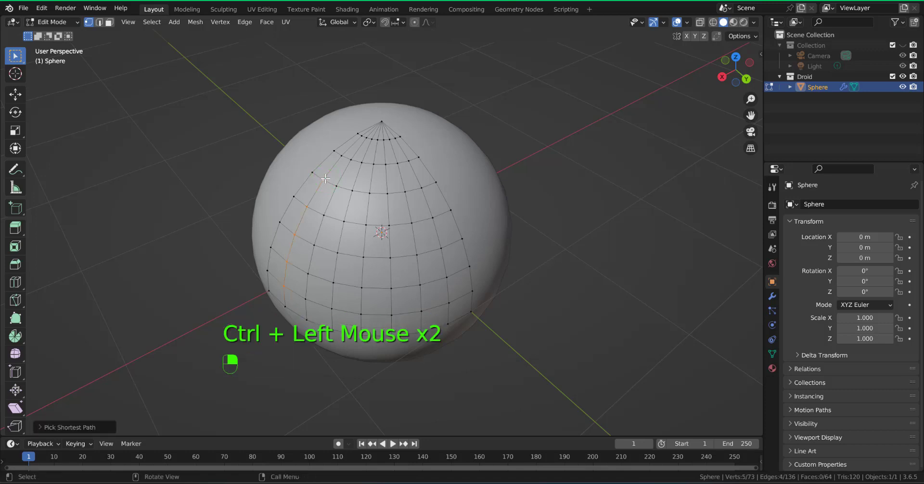
pyautogui.moveTo(326, 178); pyautogui.dragTo(322, 186, button='middle')
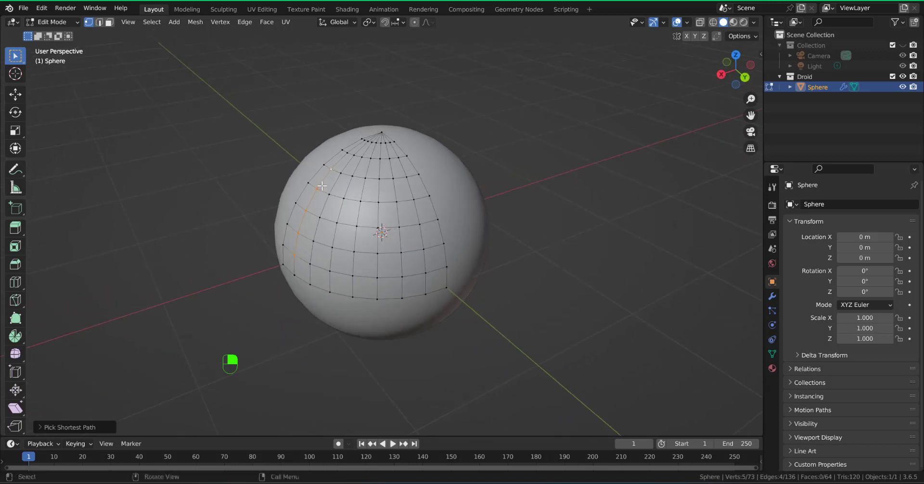
# Step: Add two more matching five-vertex vertical paths to the selection, spacing the three paths three columns apart
pyautogui.keyDown('shift'); pyautogui.click(351, 275); pyautogui.keyUp('shift')
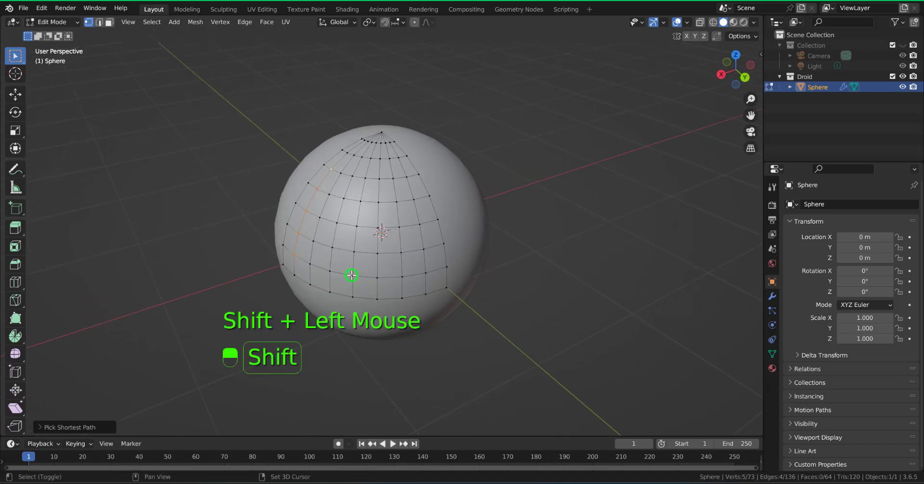
pyautogui.keyDown('ctrl'); pyautogui.click(366, 178); pyautogui.keyUp('ctrl')
pyautogui.moveTo(407, 262); pyautogui.dragTo(374, 275, button='middle')
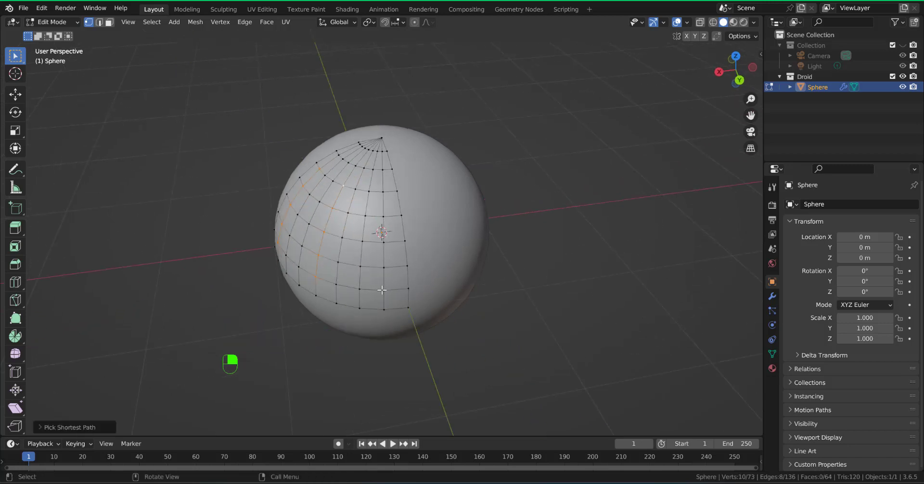
pyautogui.keyDown('shift'); pyautogui.click(383, 290); pyautogui.keyUp('shift')
pyautogui.keyDown('ctrl'); pyautogui.click(382, 192); pyautogui.keyUp('ctrl')
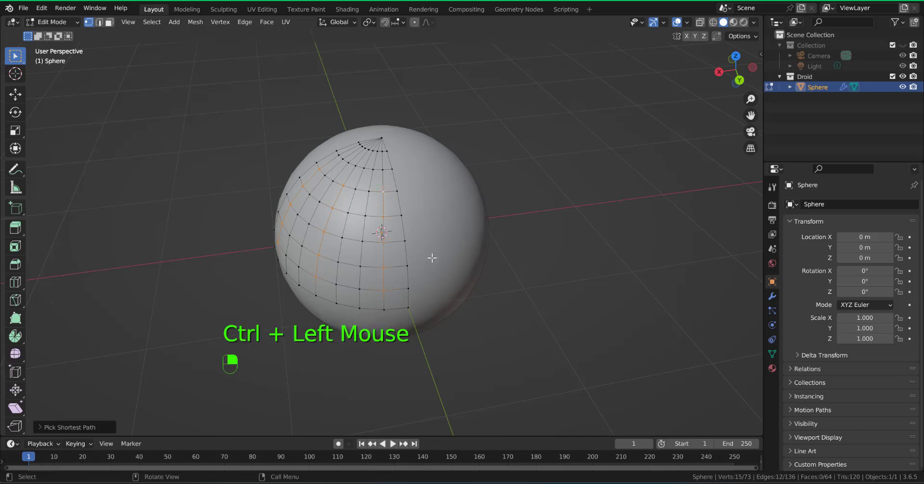
# Step: Bevel the three selected vertical paths into narrow one-segment strips of faces with pointed ends
pyautogui.moveTo(432, 258); pyautogui.dragTo(476, 237, button='middle')
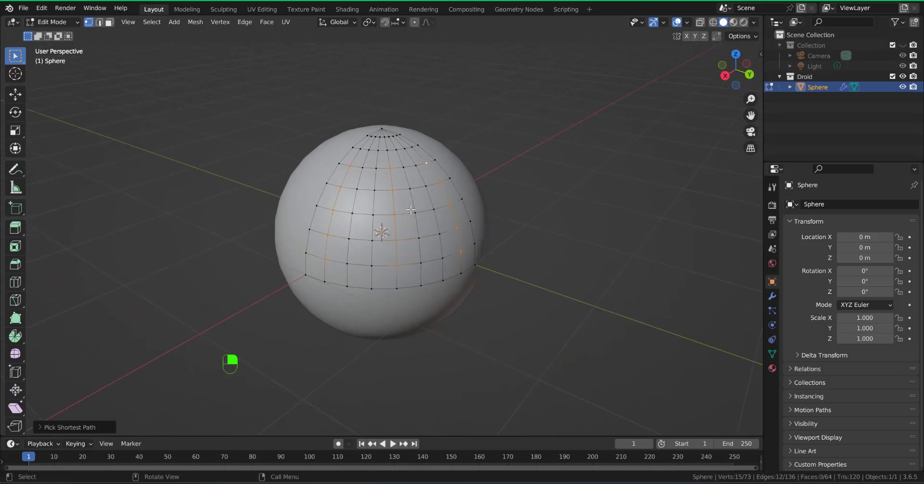
pyautogui.hotkey('ctrl', 'b')
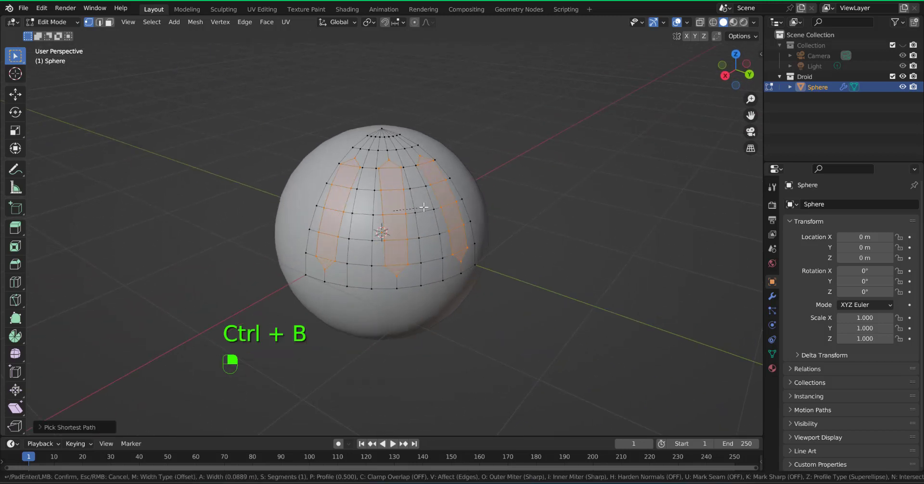
pyautogui.click(419, 207)
pyautogui.moveTo(419, 207); pyautogui.dragTo(456, 203, button='middle')
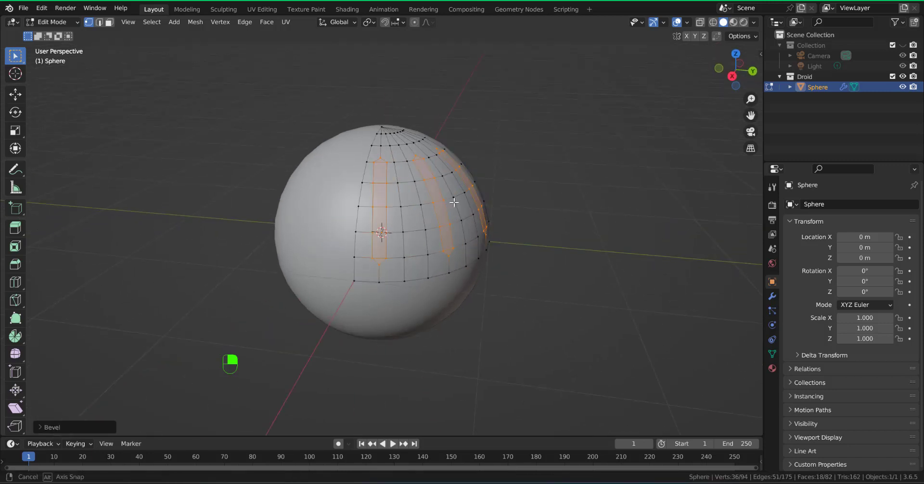
# Step: Extrude the three strips in place, and extrude them again along their normals about 0.03 m inward to form grooves
pyautogui.press('e')
pyautogui.click(494, 204)
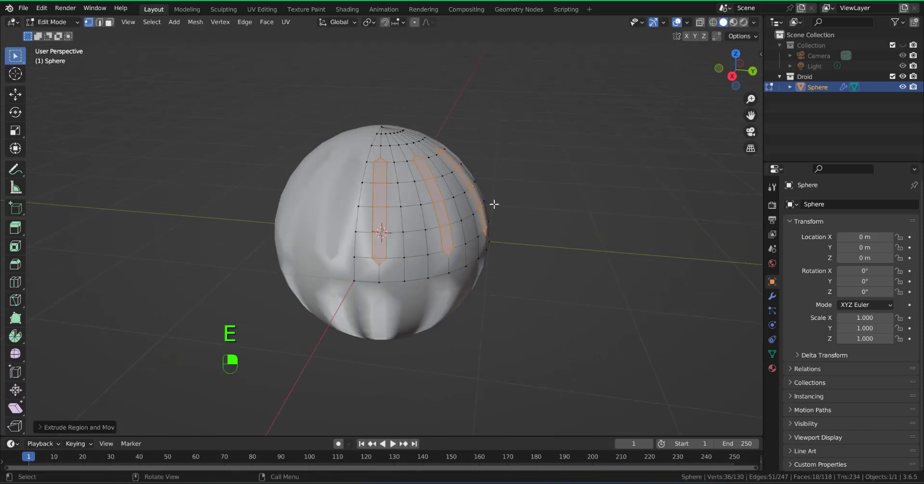
pyautogui.hotkey('alt', 'e')
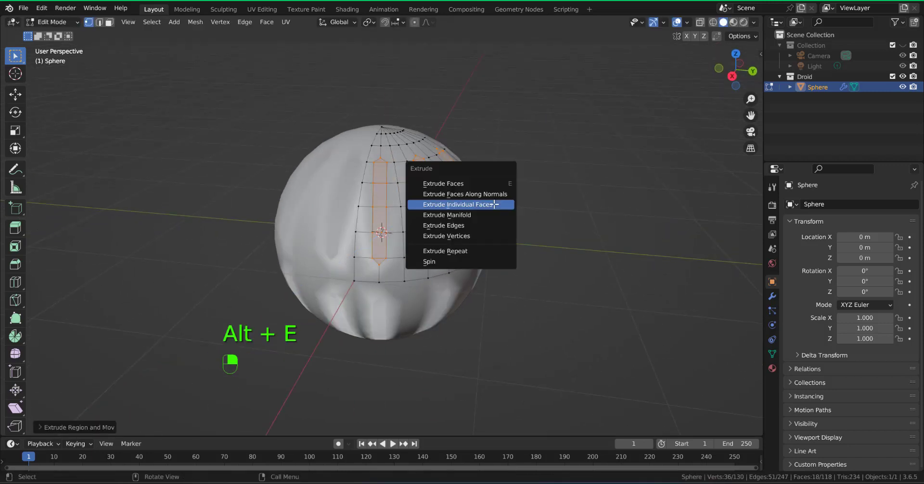
pyautogui.click(493, 194)
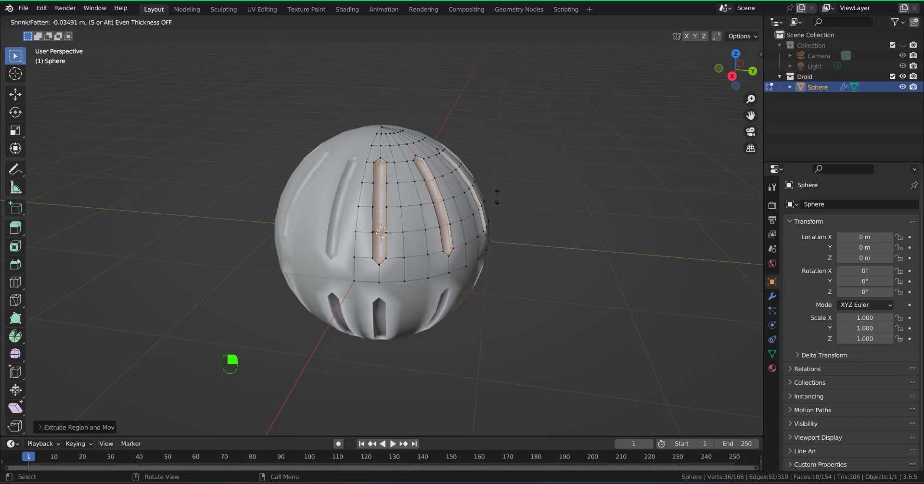
pyautogui.click(494, 200)
pyautogui.moveTo(493, 201); pyautogui.dragTo(361, 324, button='middle')
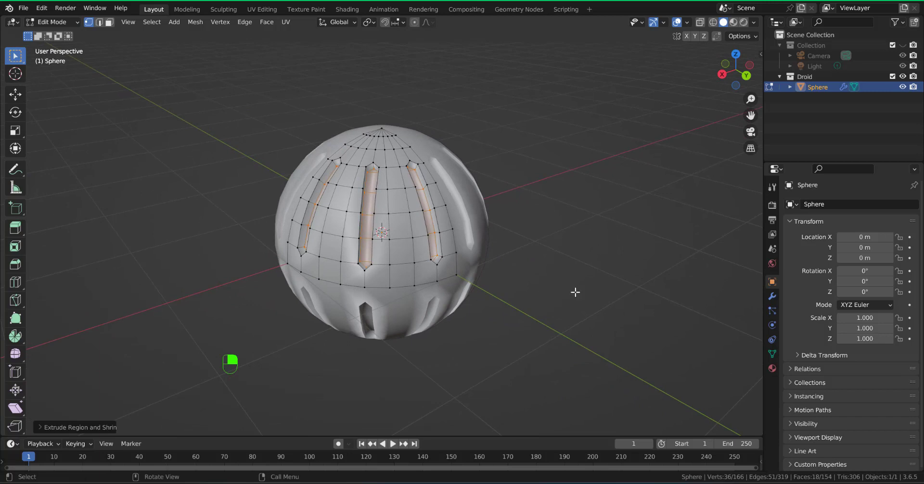
# Step: Create a material named Droid on the sphere with grey base color 606060, and show the model in Material Preview shading
pyautogui.click(772, 368)
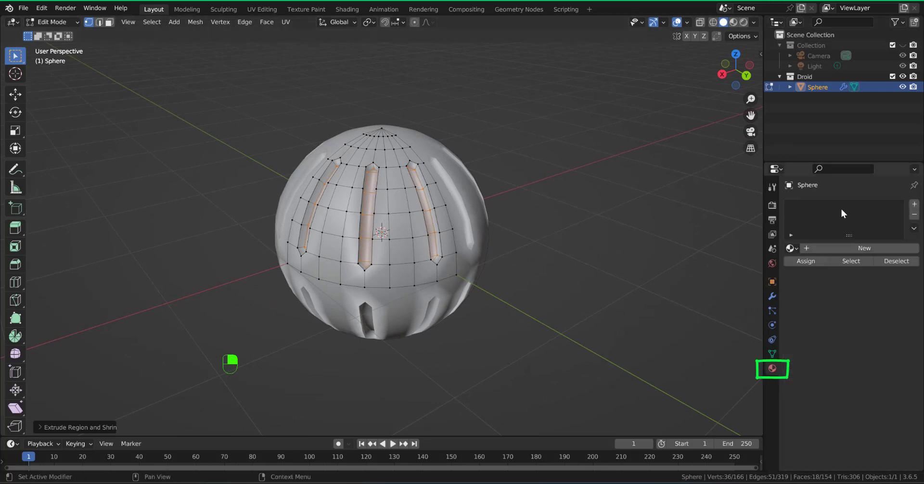
pyautogui.click(844, 249)
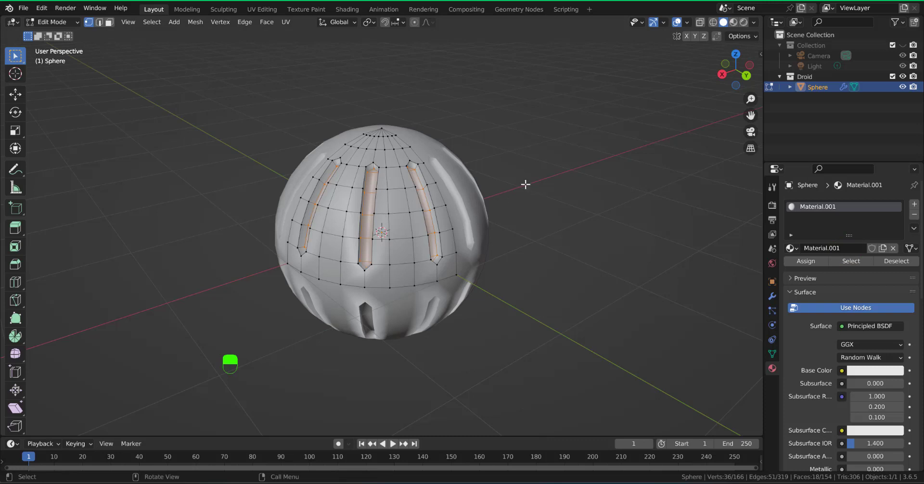
pyautogui.click(842, 250)
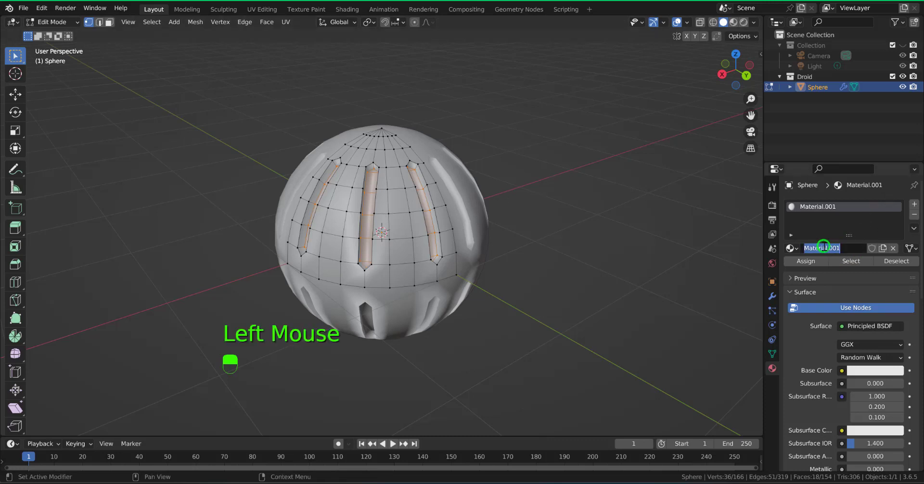
pyautogui.write('Droid')
pyautogui.press('Return')
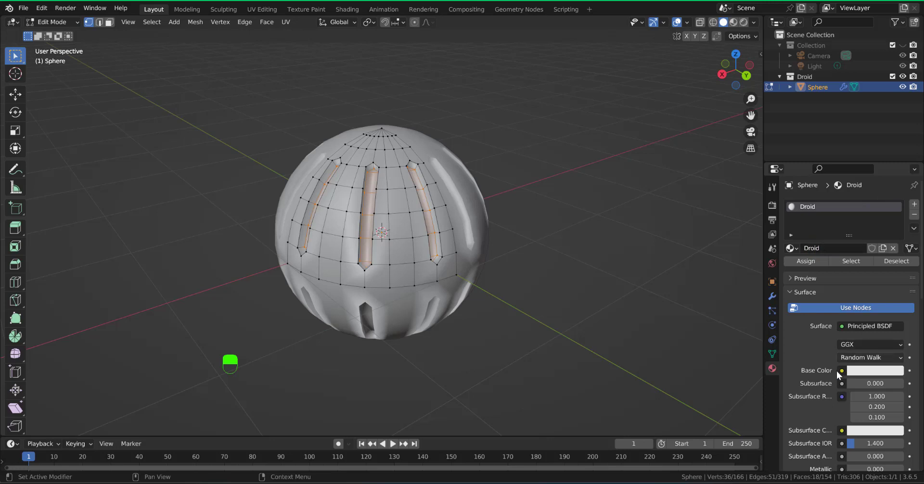
pyautogui.click(861, 371)
pyautogui.moveTo(894, 236); pyautogui.dragTo(895, 246)
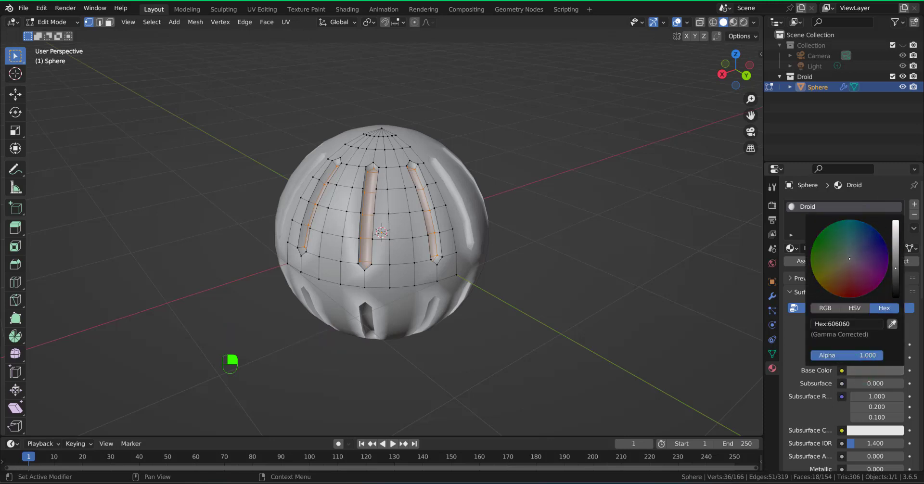
pyautogui.click(735, 23)
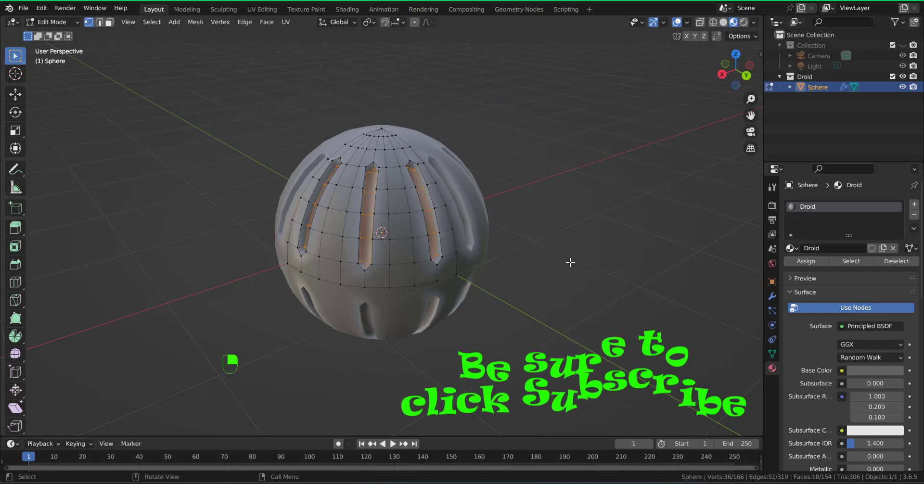
# Step: Grow the selection to include the groove walls, and add a second material named Droid Edging
pyautogui.moveTo(398, 191); pyautogui.dragTo(448, 208, button='middle')
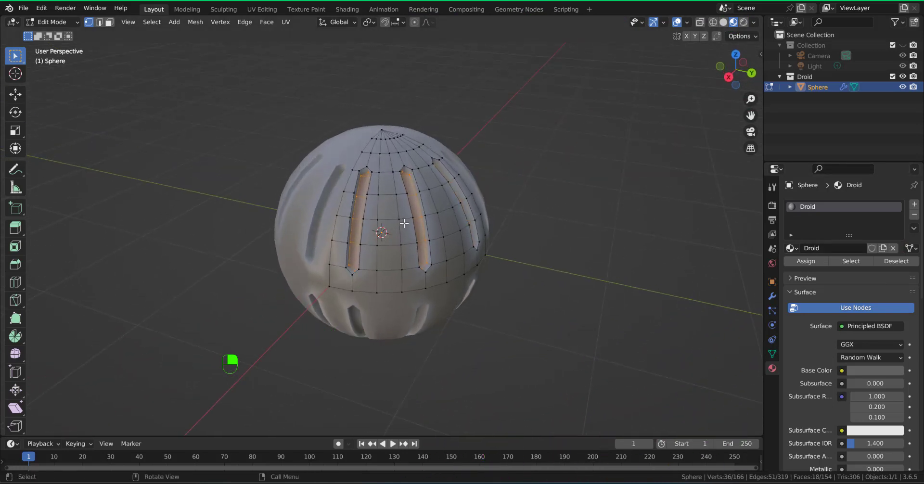
pyautogui.press('ctrl+KP_Add')
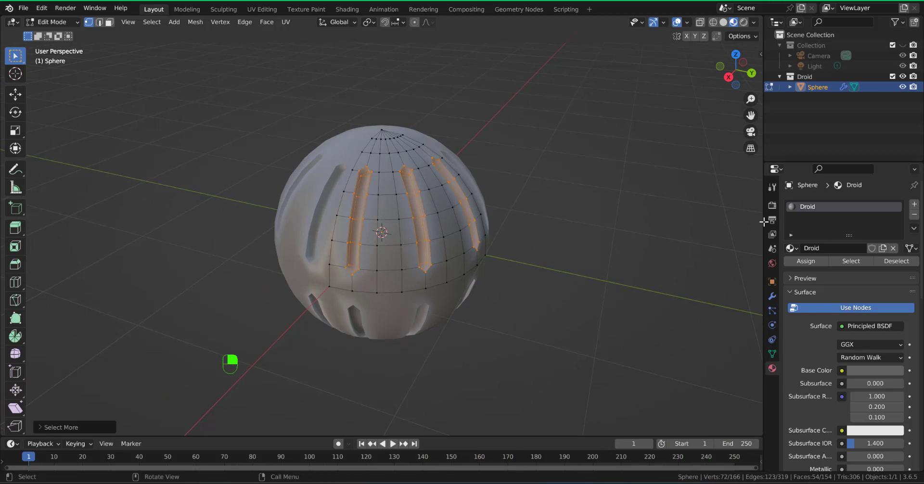
pyautogui.click(914, 204)
pyautogui.click(814, 271)
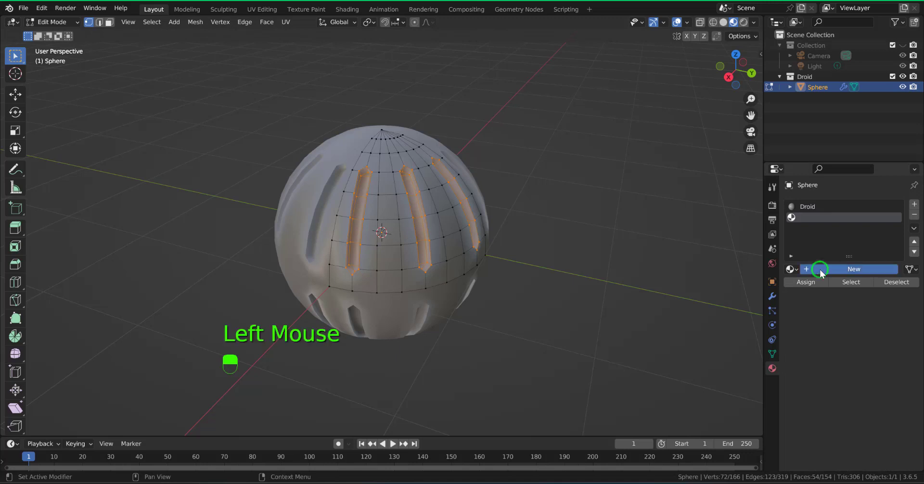
pyautogui.click(817, 269)
pyautogui.press('shift')
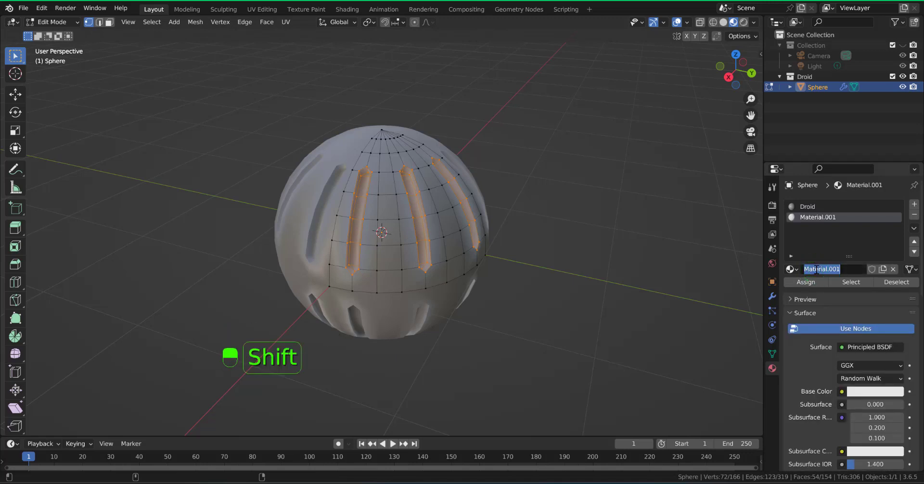
pyautogui.write('Droid Edging')
pyautogui.press('Return')
# Step: Set the Droid Edging base color to blue-violet 3800E7 and assign the material to the selected groove faces
pyautogui.click(872, 391)
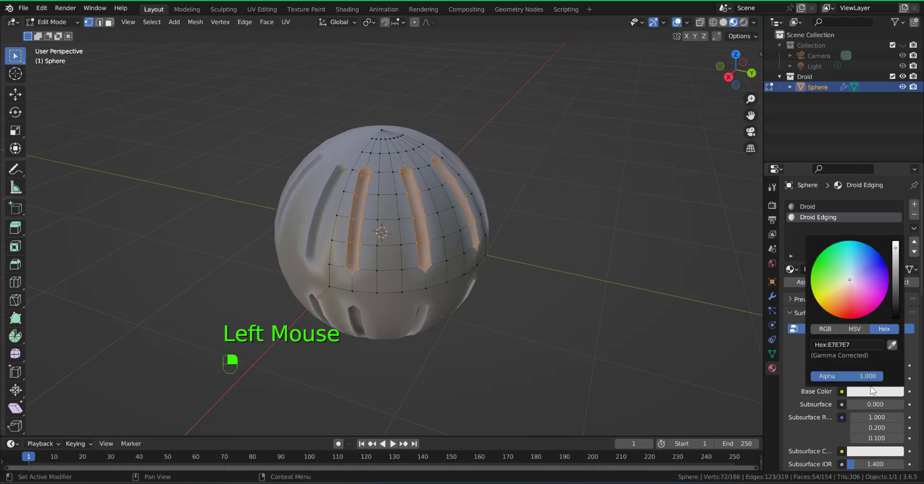
pyautogui.moveTo(882, 276); pyautogui.dragTo(888, 269)
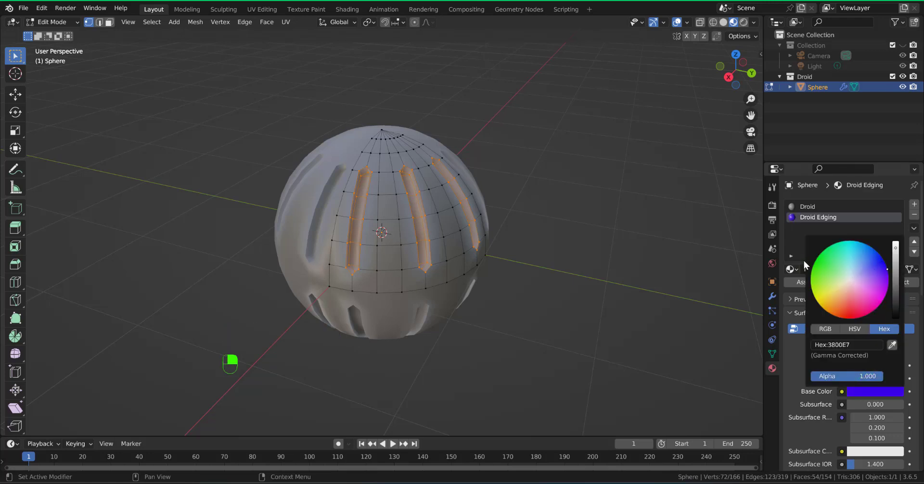
pyautogui.click(805, 282)
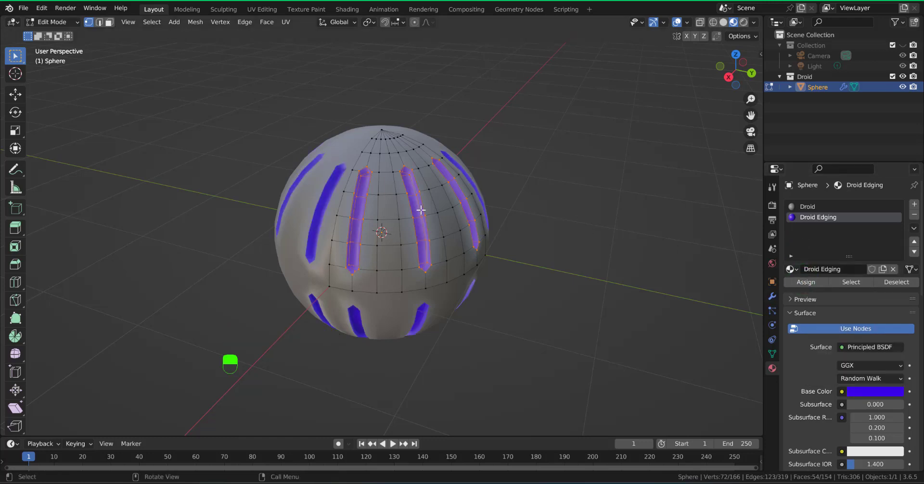
# Step: Shrink the selection back to the groove floors and add a third material named Droid Lights
pyautogui.press('ctrl+KP_Subtract')
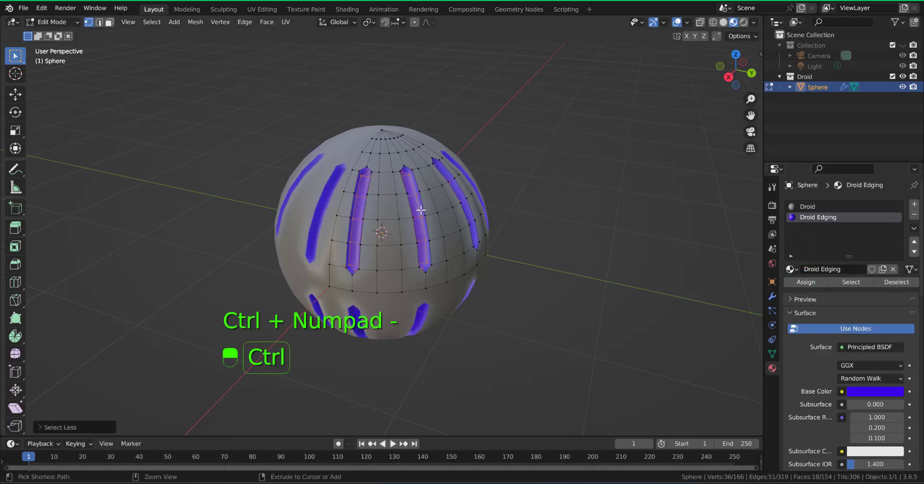
pyautogui.click(914, 204)
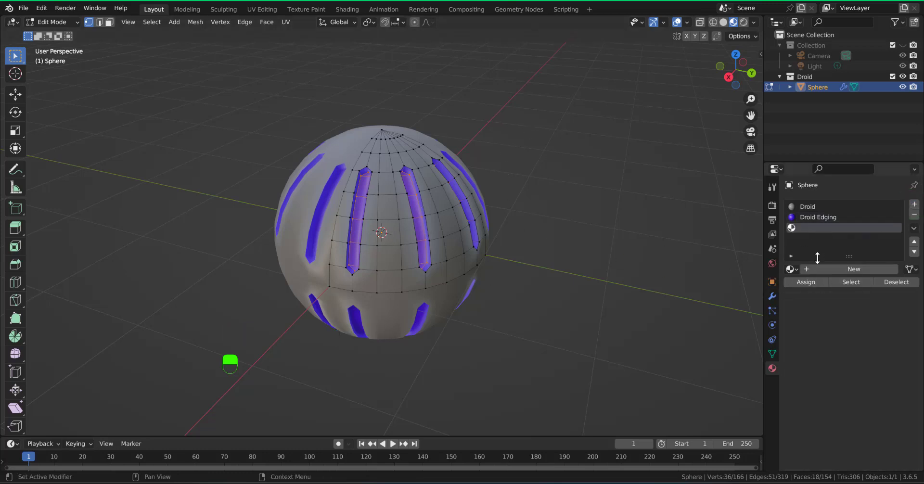
pyautogui.click(829, 270)
pyautogui.click(830, 271)
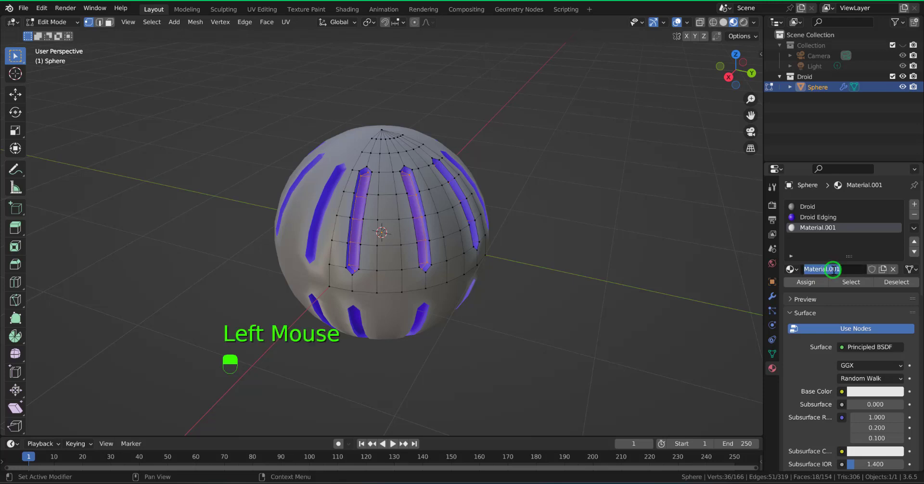
pyautogui.write('Droid Lights')
pyautogui.press('Return')
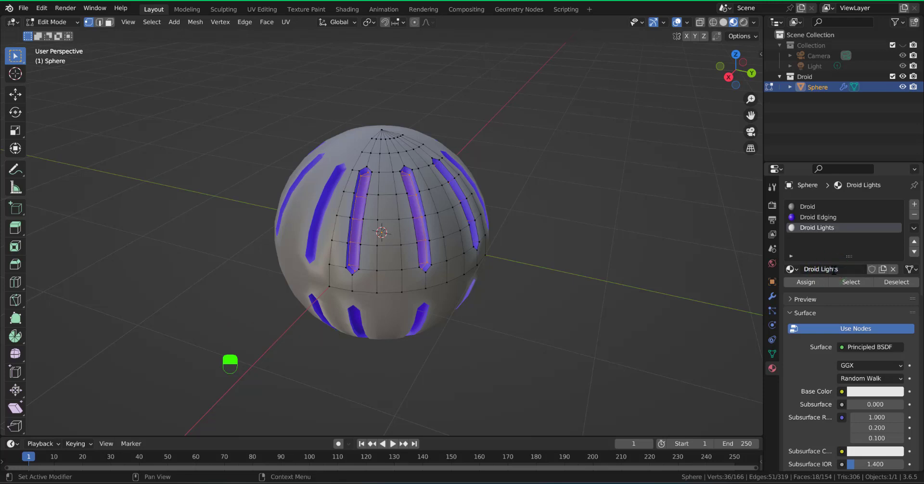
# Step: Make the Droid Lights base color pure white, assign it to the groove floors, and clear the selection in face mode
pyautogui.click(875, 391)
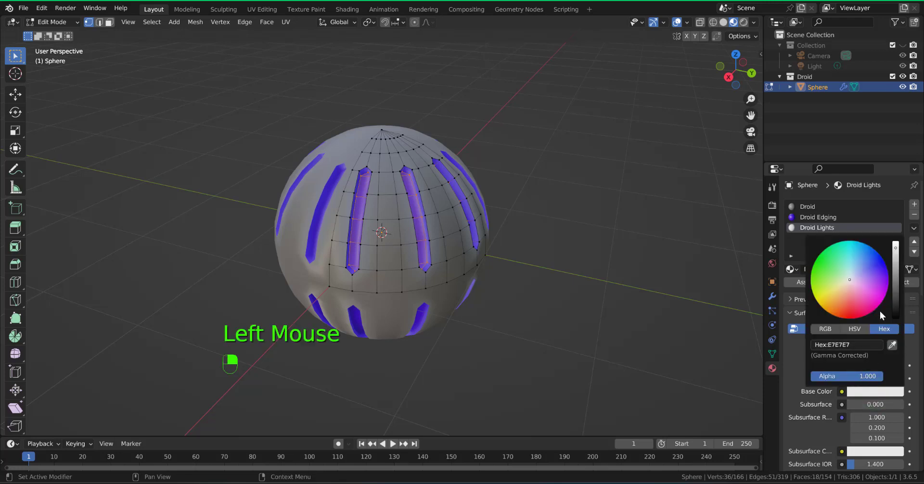
pyautogui.click(896, 249)
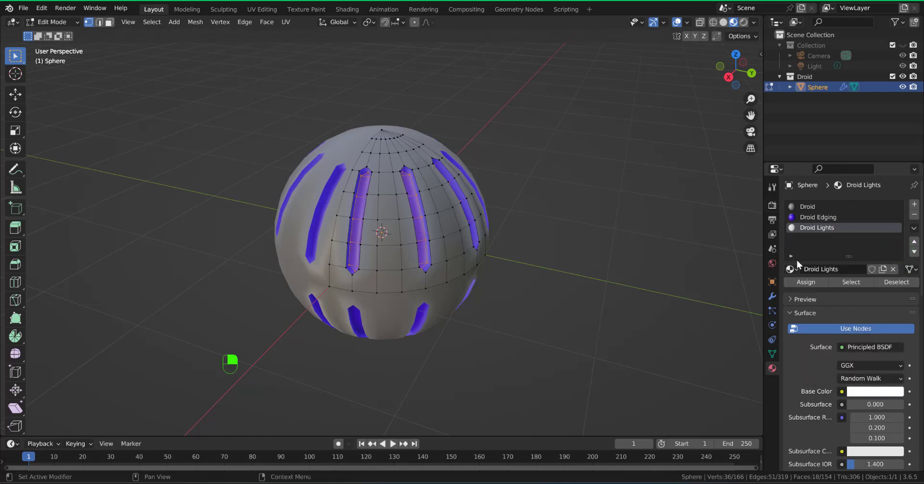
pyautogui.click(801, 280)
pyautogui.moveTo(482, 263); pyautogui.dragTo(499, 195, button='middle')
pyautogui.click(505, 261)
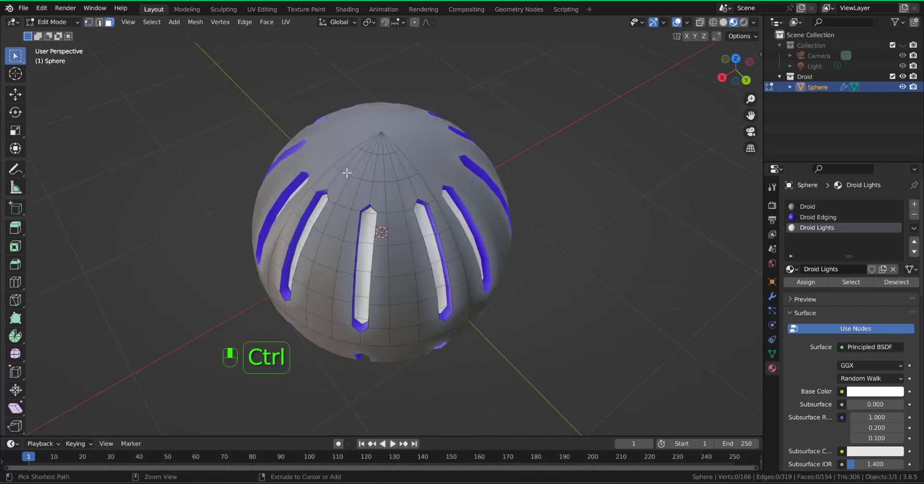
# Step: Add a horizontal loop cut in the face ring above the grooves, slid by a factor of about 0.45 toward its lower edge
pyautogui.hotkey('ctrl', 'r')
pyautogui.click(373, 171)
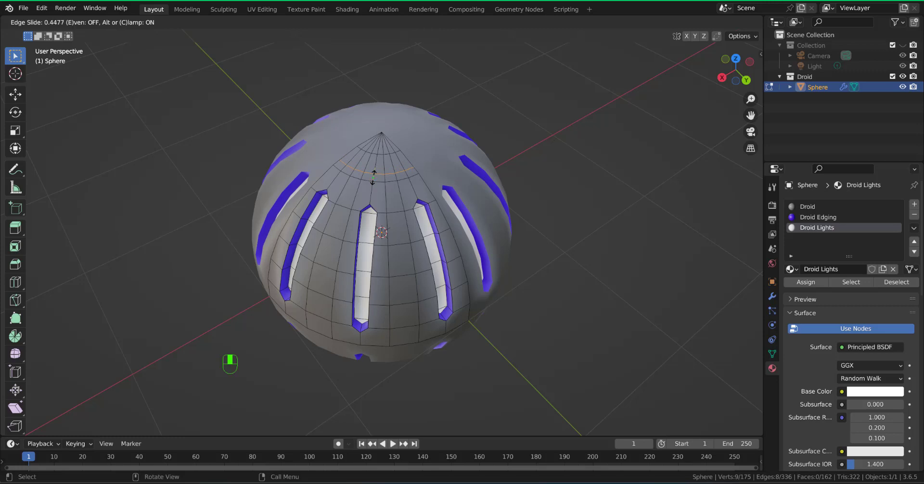
pyautogui.click(373, 177)
# Step: Select the narrow face loop just below the new cut and extrude it in place without moving it
pyautogui.click(363, 178)
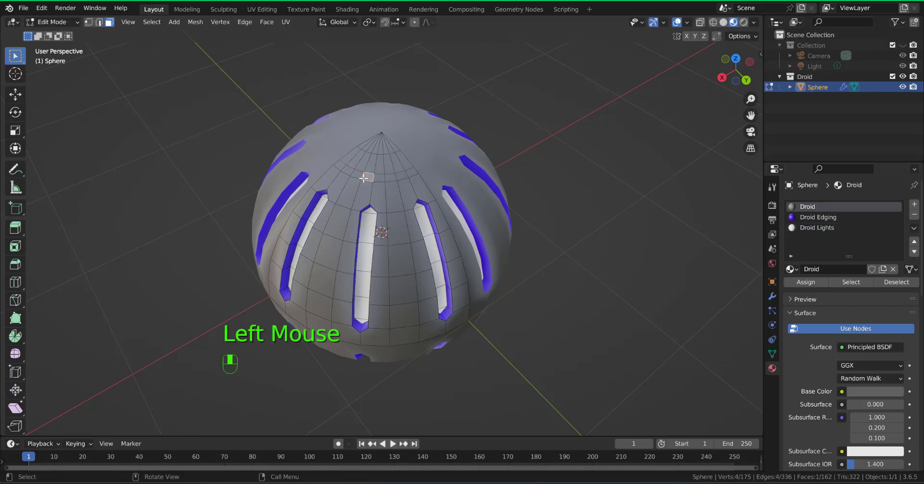
pyautogui.keyDown('alt'); pyautogui.click(360, 176); pyautogui.keyUp('alt')
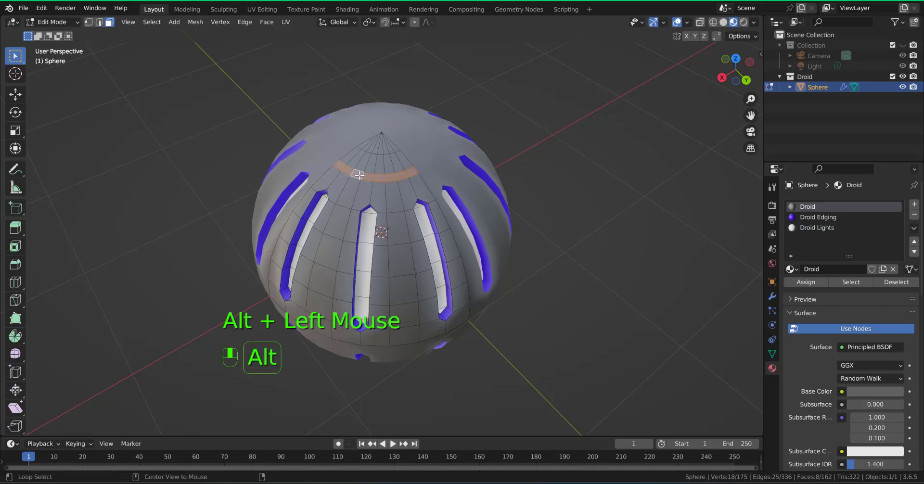
pyautogui.moveTo(444, 161); pyautogui.dragTo(474, 161, button='middle')
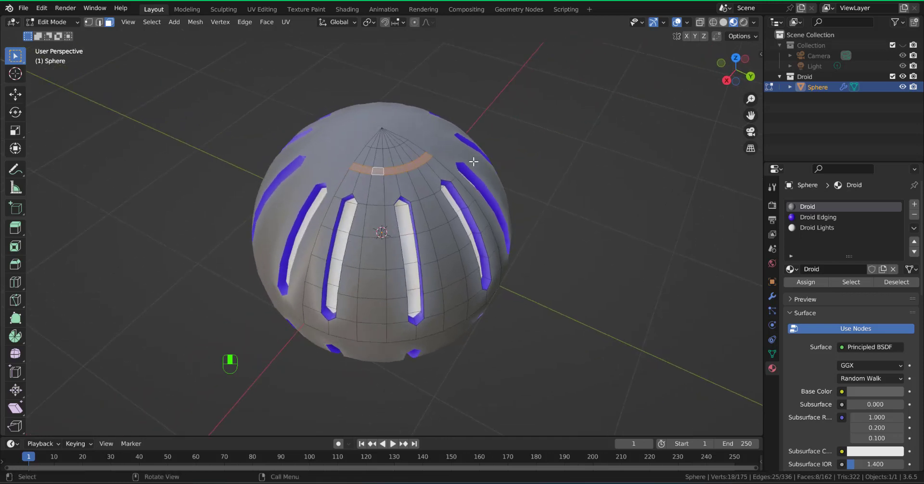
pyautogui.press('e')
pyautogui.rightClick(474, 162)
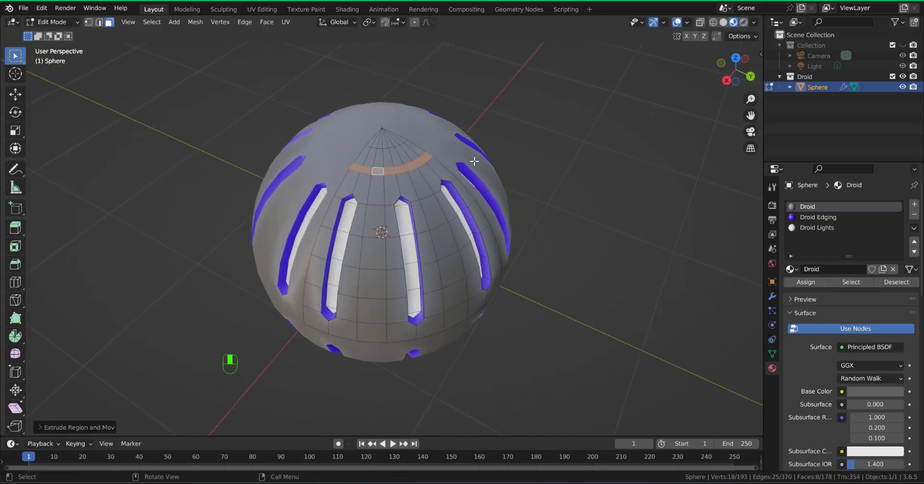
# Step: Extrude the narrow face loop near the pole inward along its normals to form a recessed ring groove
pyautogui.hotkey('alt', 'e')
pyautogui.click(474, 161)
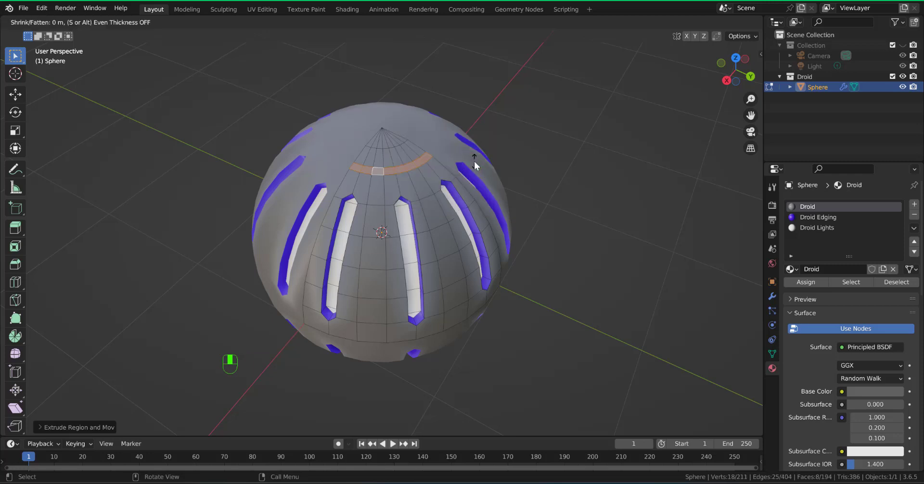
pyautogui.rightClick(473, 167)
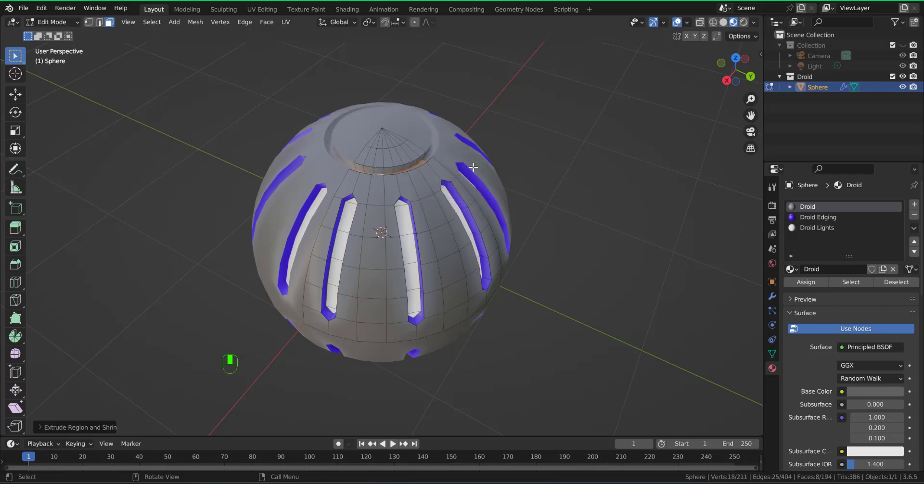
# Step: Grow the selection to include the ring groove's side walls and assign the Droid Edging material to it
pyautogui.moveTo(472, 165); pyautogui.dragTo(495, 151, button='middle')
pyautogui.press('ctrl+KP_Add')
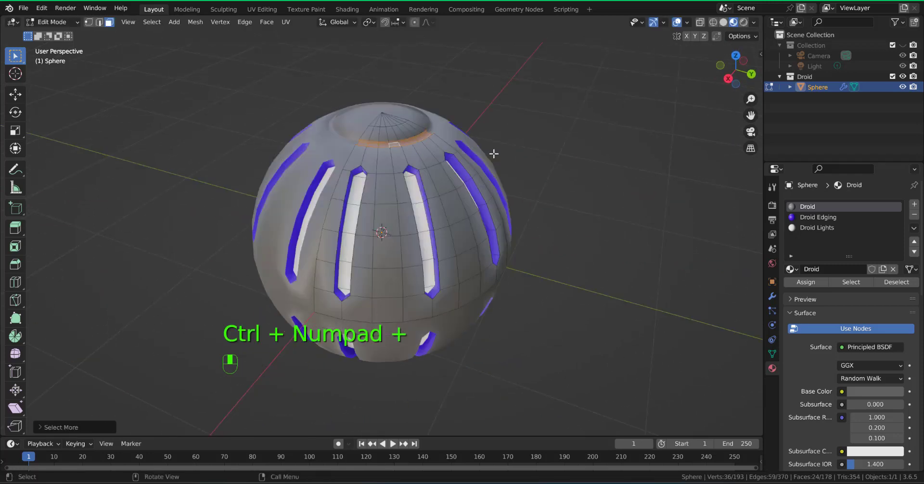
pyautogui.click(826, 218)
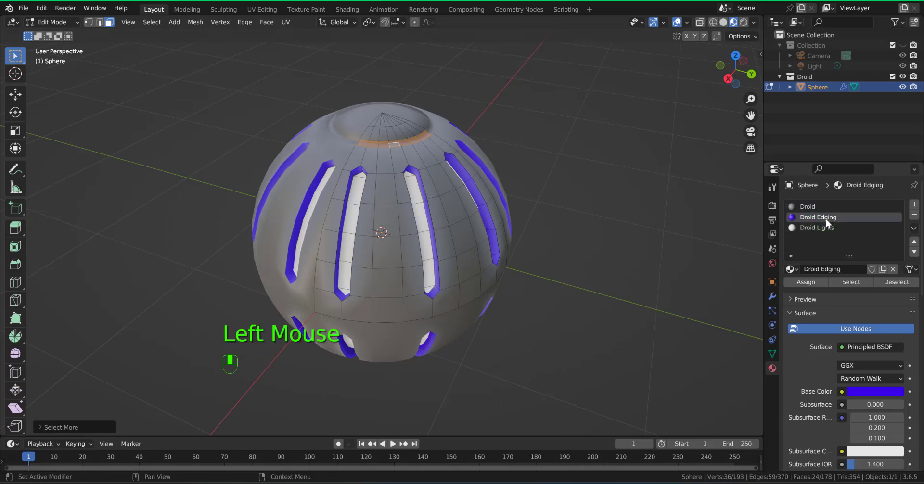
pyautogui.click(806, 282)
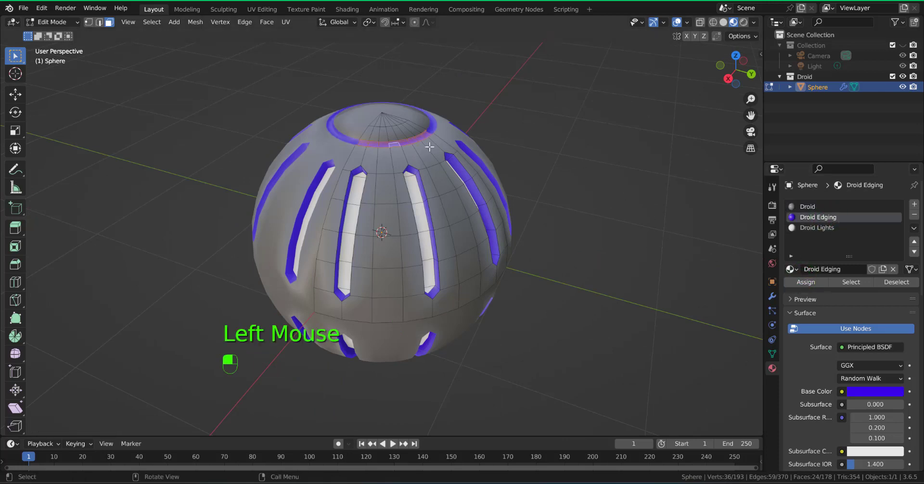
# Step: Shrink the selection to the ring groove's floor, assign the Droid Lights material to it, and clear the selection
pyautogui.press('ctrl+KP_Subtract')
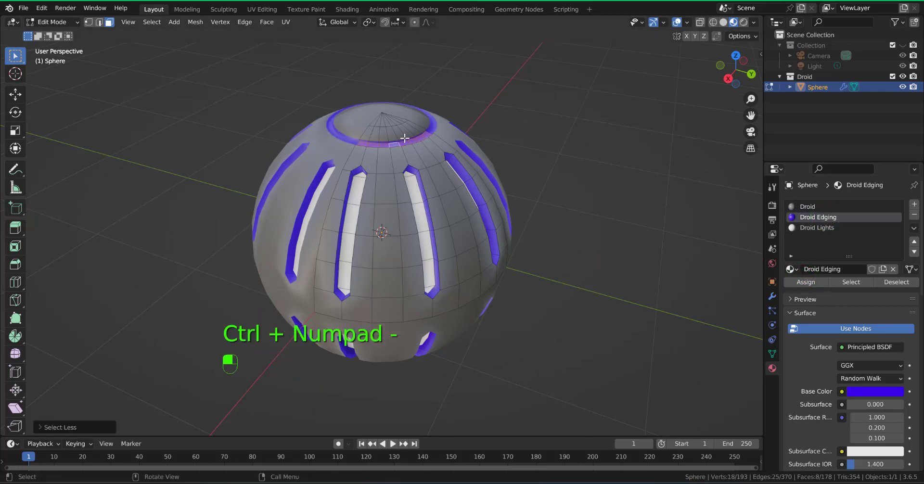
pyautogui.click(821, 227)
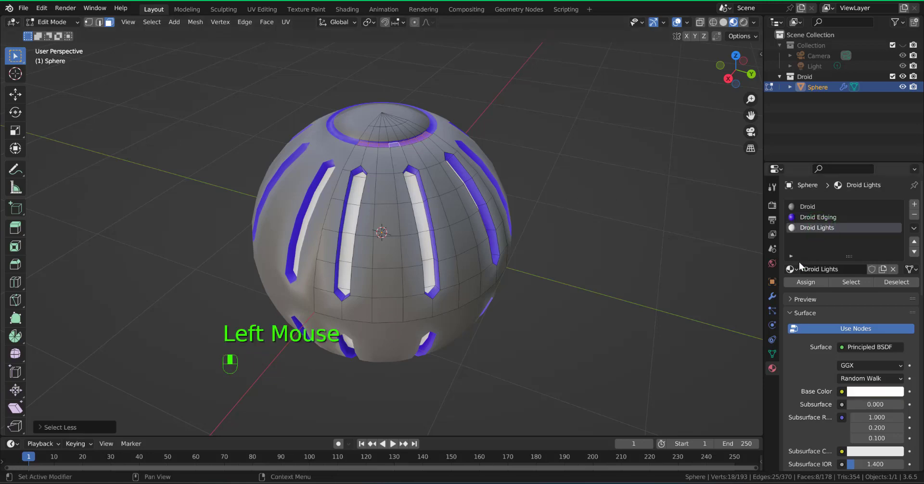
pyautogui.click(801, 274)
pyautogui.click(800, 282)
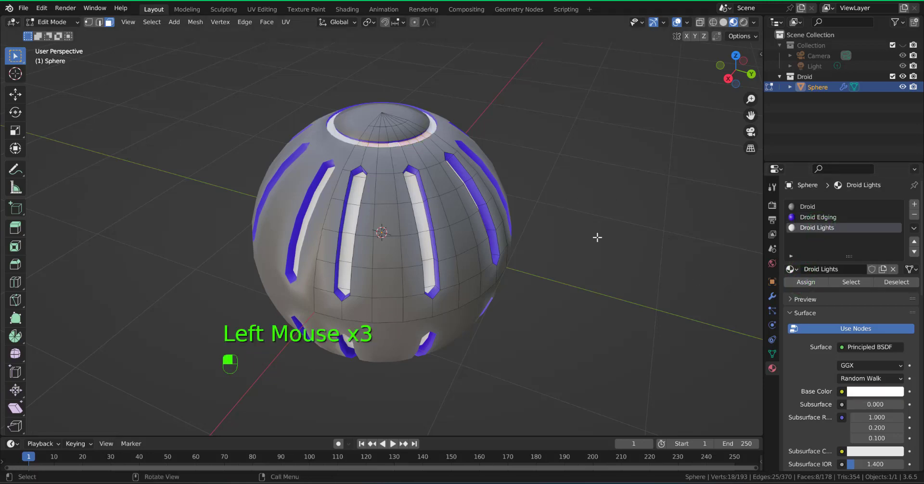
pyautogui.click(590, 254)
# Step: Knife-cut a line across the face row just above the equator, rising to a peak midway between two light grooves
pyautogui.moveTo(590, 254); pyautogui.dragTo(526, 215, button='middle')
pyautogui.moveTo(424, 266); pyautogui.dragTo(345, 233, button='middle')
pyautogui.press('k')
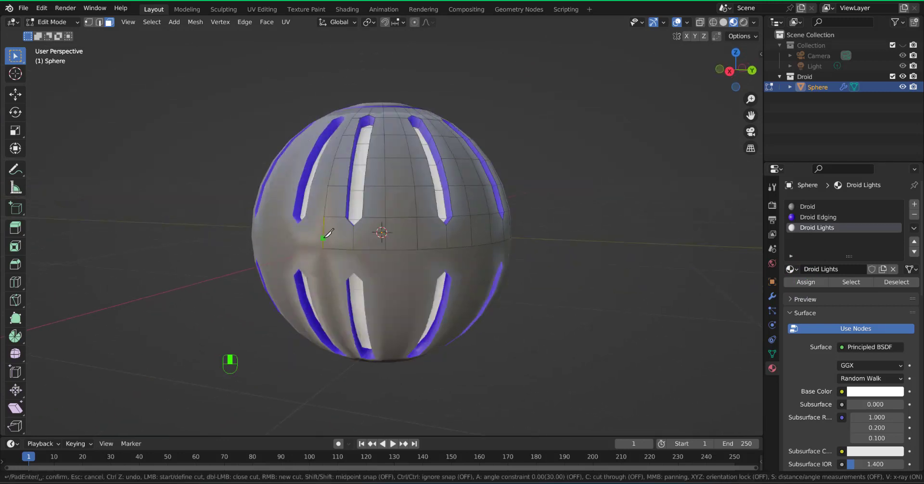
pyautogui.click(323, 238)
pyautogui.click(385, 238)
pyautogui.click(400, 218)
pyautogui.click(417, 238)
pyautogui.click(446, 238)
pyautogui.press('Return')
# Step: Continue the knife cut above the equator across the neighbouring faces, with a second matching peak between the next pair of grooves
pyautogui.moveTo(573, 372); pyautogui.dragTo(454, 261, button='middle')
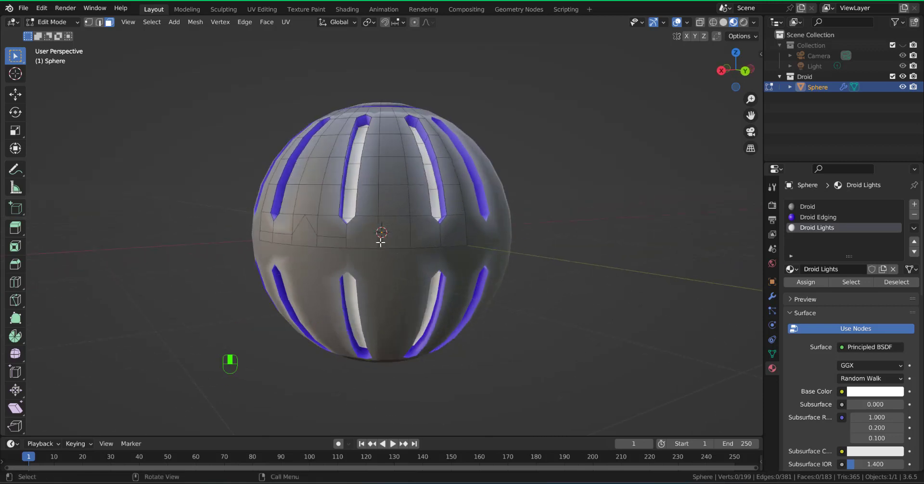
pyautogui.press('k')
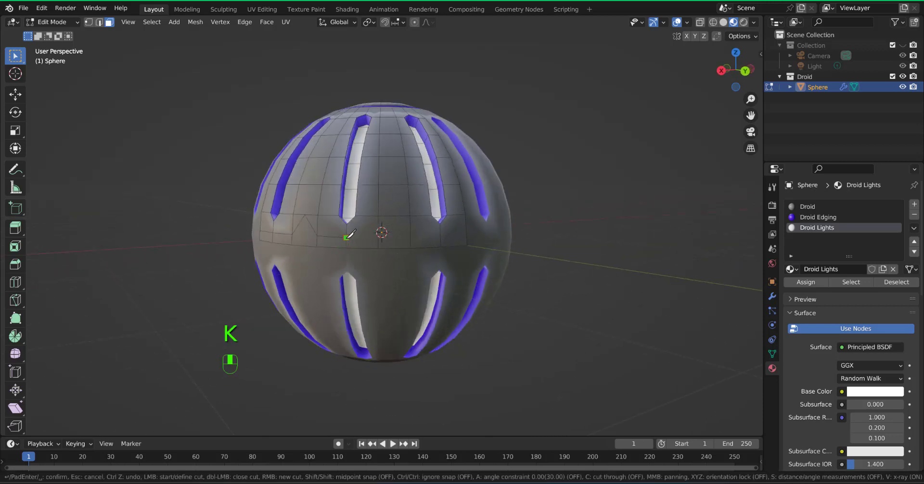
pyautogui.click(346, 238)
pyautogui.click(379, 236)
pyautogui.click(399, 215)
pyautogui.click(412, 235)
pyautogui.click(442, 233)
# Step: Knife-cut a vertical edge from the tip of the first peak down to the equator edge
pyautogui.moveTo(470, 247); pyautogui.dragTo(520, 243, button='middle')
pyautogui.scroll(3, 427, 239)
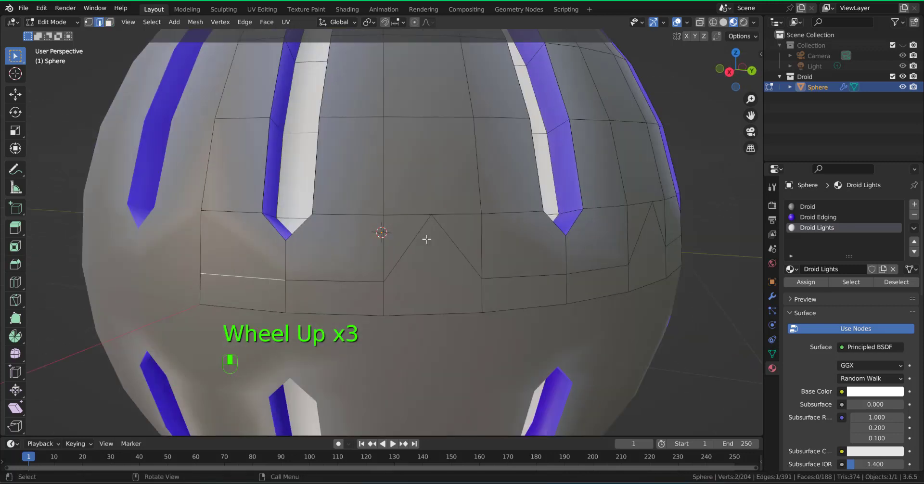
pyautogui.click(427, 239)
pyautogui.press('k')
pyautogui.click(431, 214)
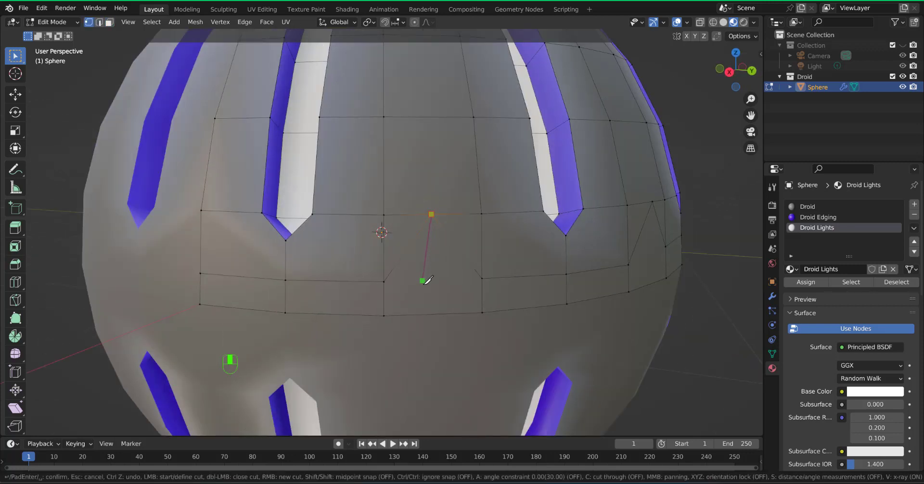
pyautogui.click(433, 314)
pyautogui.press('Return')
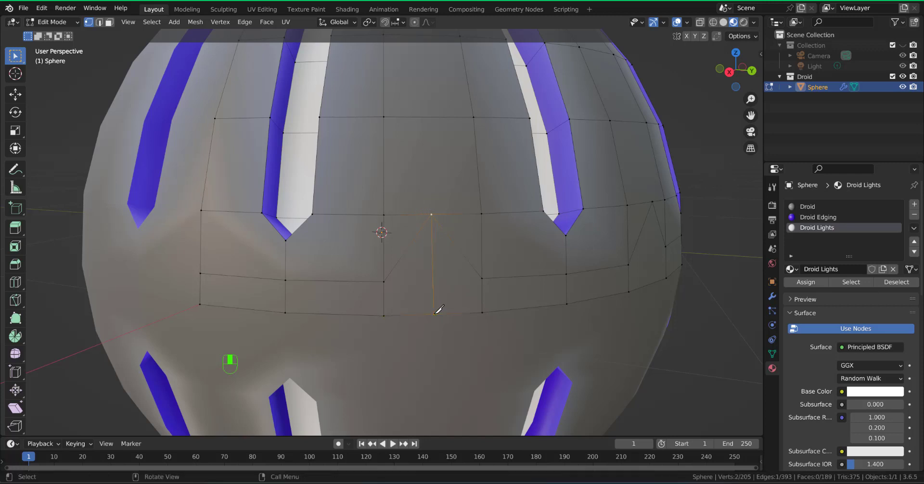
# Step: Slide the second peak's tip sideways toward its centre, and slide its right base vertex down by a factor of about 0.32
pyautogui.moveTo(539, 356); pyautogui.dragTo(500, 352, button='middle')
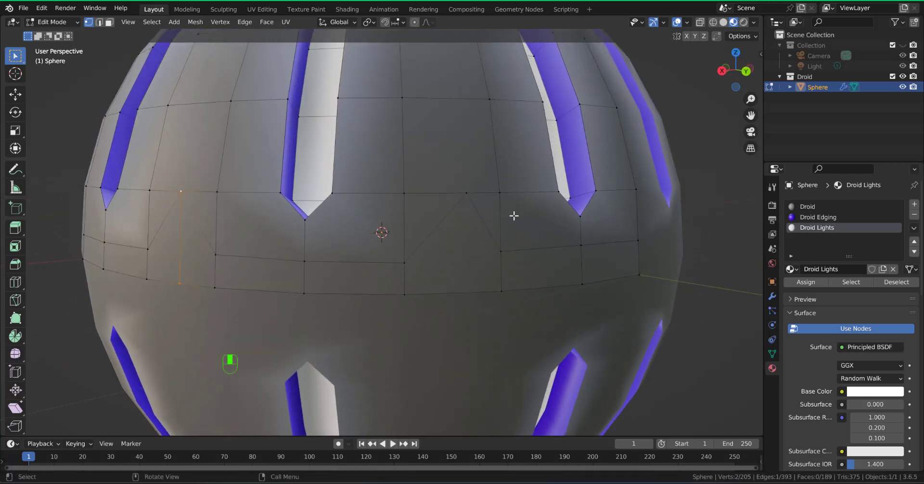
pyautogui.click(467, 195)
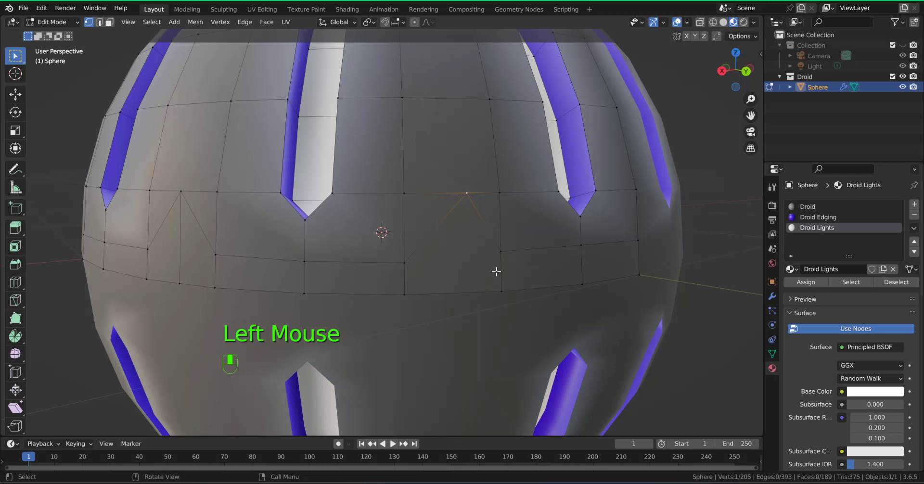
pyautogui.press('g')
pyautogui.press('g')
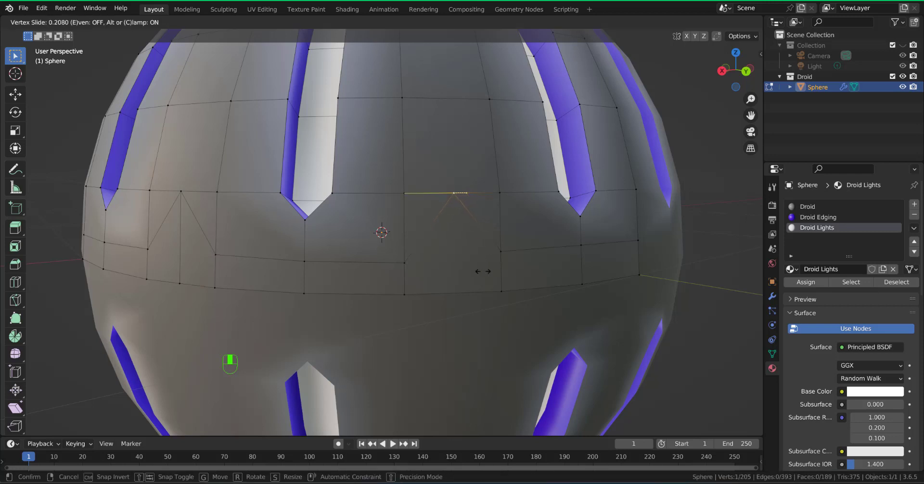
pyautogui.click(486, 271)
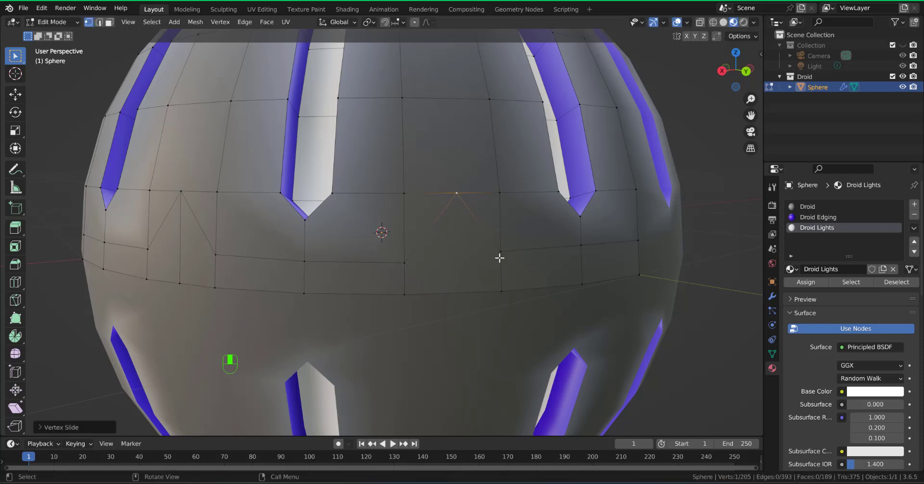
pyautogui.click(501, 251)
pyautogui.press('g')
pyautogui.press('g')
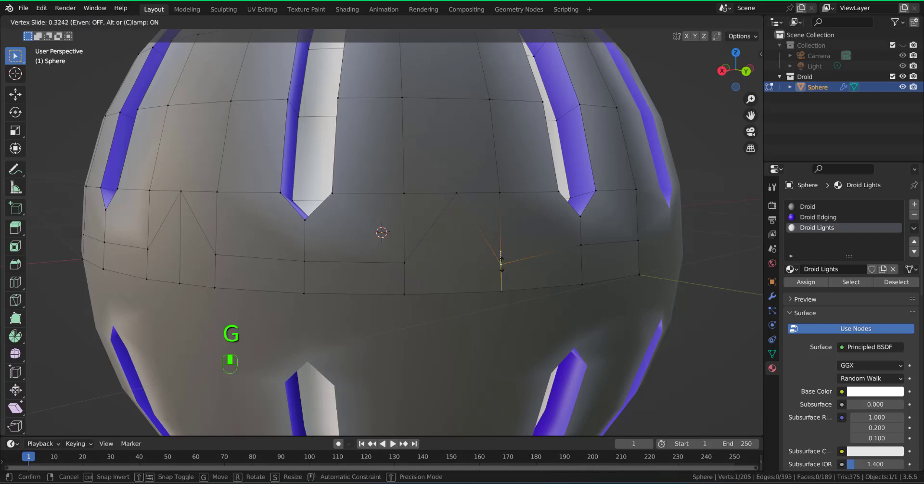
pyautogui.click(502, 263)
# Step: Slide the two remaining cut vertices to the right of the second peak down their vertical edges to level the line
pyautogui.click(581, 245)
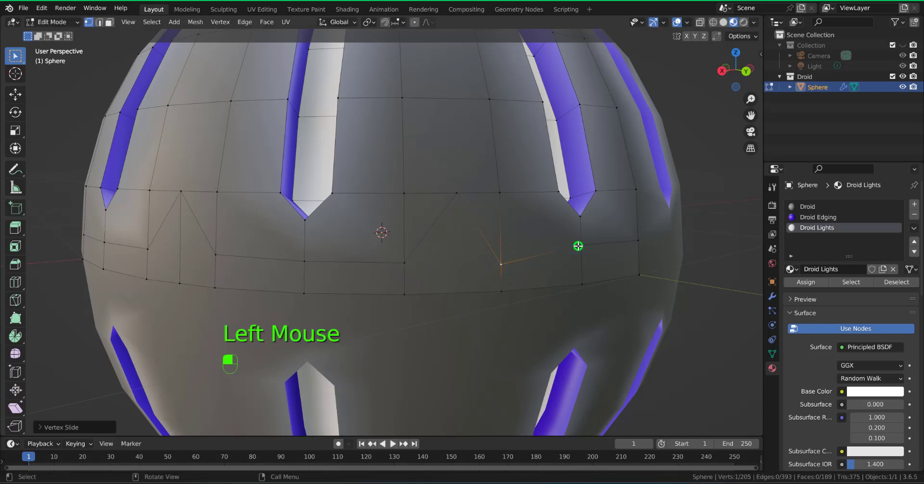
pyautogui.press('g')
pyautogui.press('g')
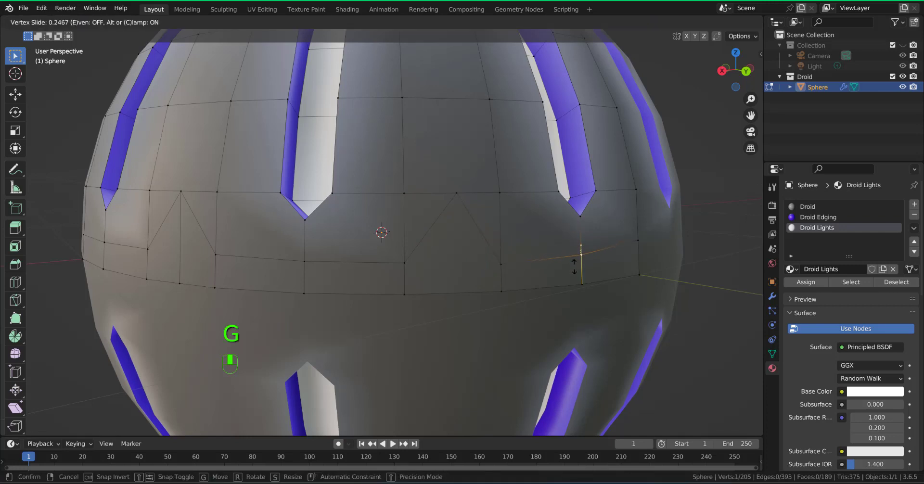
pyautogui.click(633, 268)
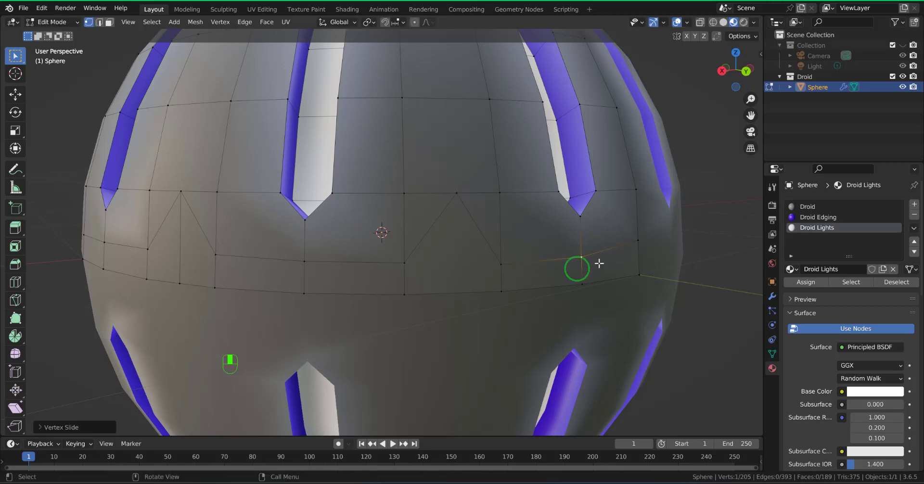
pyautogui.click(637, 245)
pyautogui.press('g')
pyautogui.press('g')
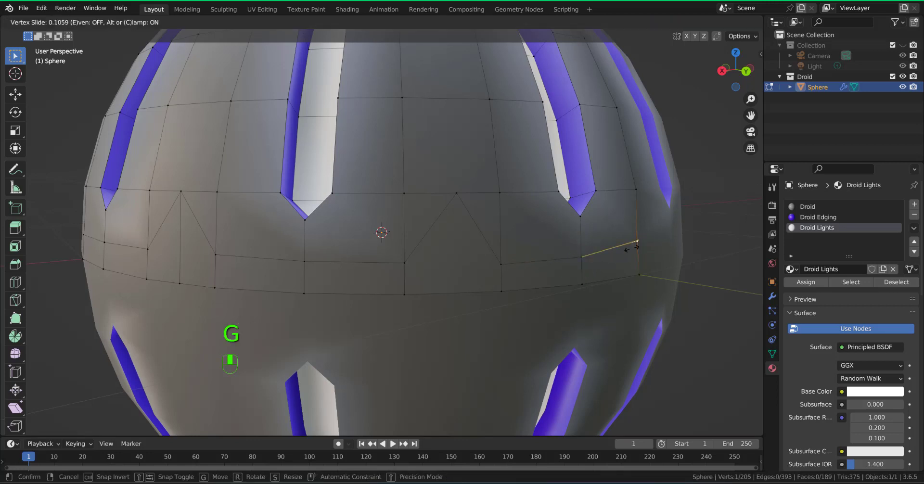
pyautogui.click(633, 255)
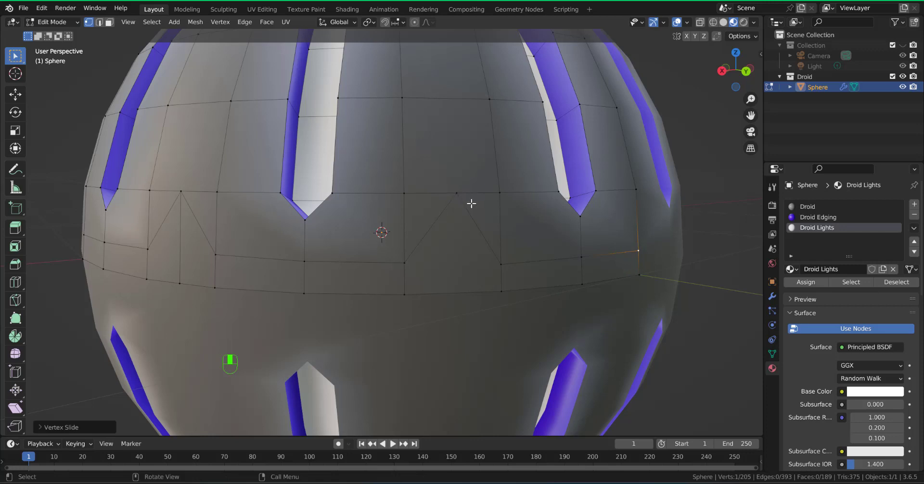
# Step: Knife-cut a vertical edge from the second peak's tip down to the equator edge
pyautogui.press('k')
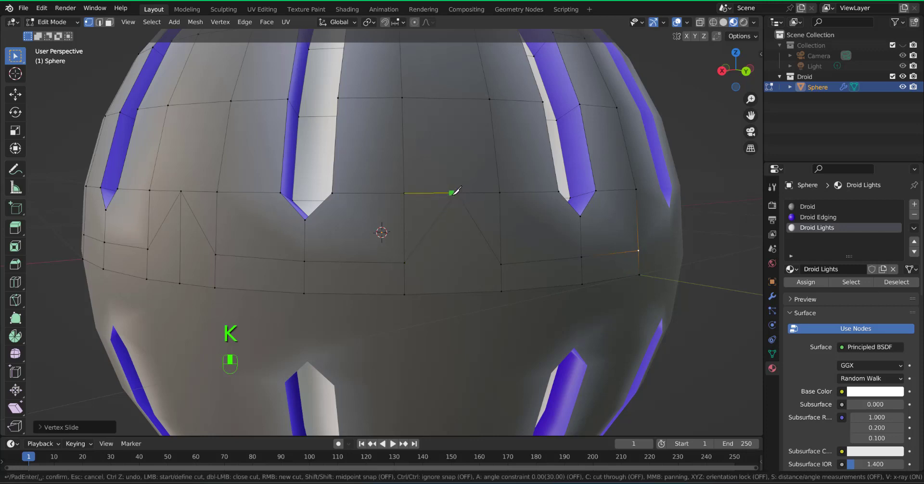
pyautogui.click(457, 193)
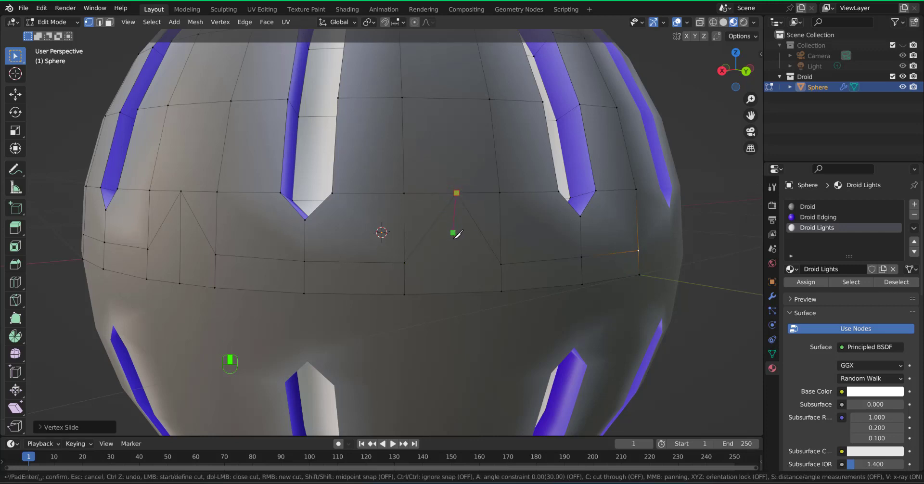
pyautogui.click(458, 292)
pyautogui.press('Return')
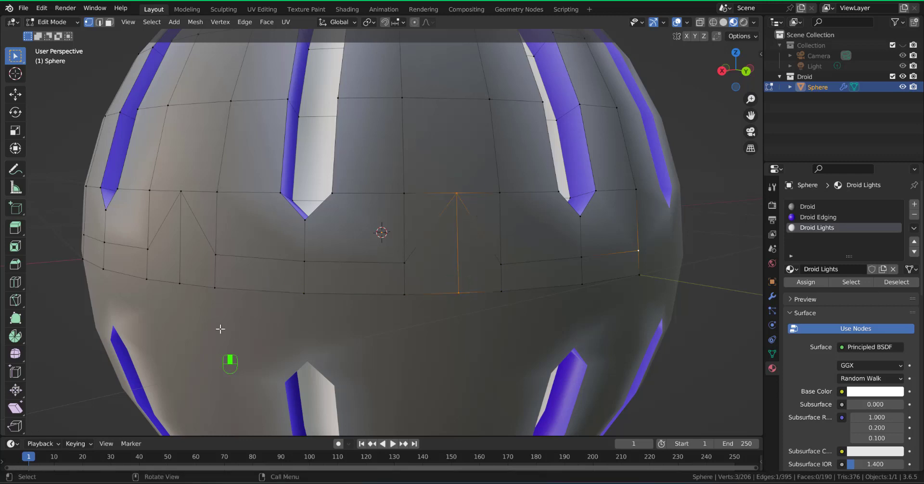
# Step: Knife-cut a second line just below the existing one, running parallel to it over the first peak
pyautogui.moveTo(186, 319); pyautogui.dragTo(146, 326, button='middle')
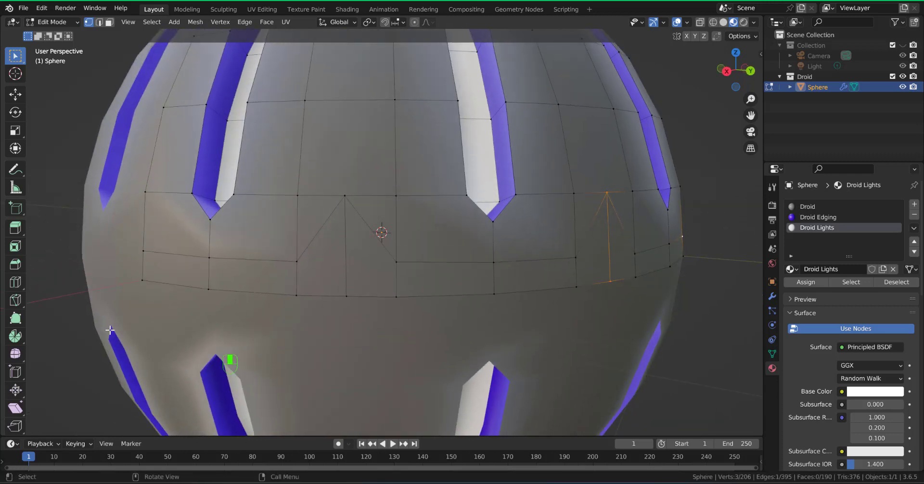
pyautogui.press('k')
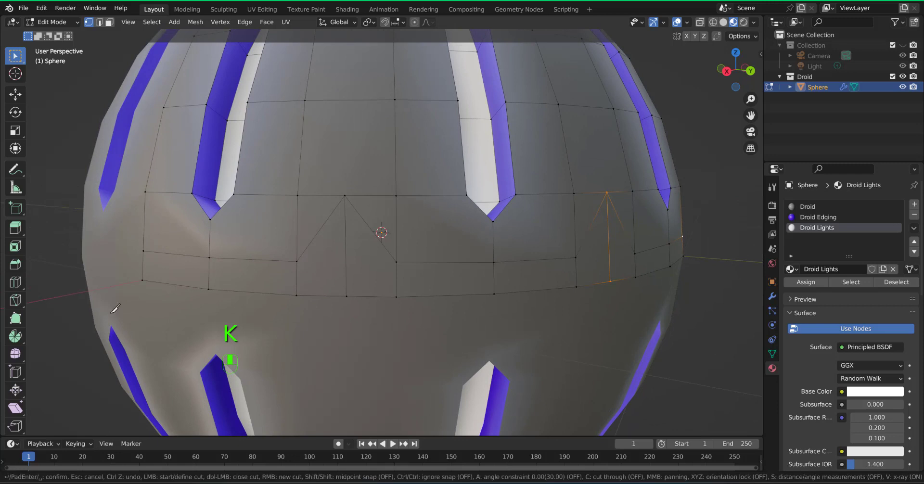
pyautogui.click(144, 264)
pyautogui.click(208, 271)
pyautogui.click(297, 274)
pyautogui.click(345, 207)
pyautogui.click(397, 276)
pyautogui.click(494, 276)
pyautogui.click(576, 269)
# Step: Extend the lower parallel knife cut over the second peak to the mesh's boundary edge
pyautogui.moveTo(647, 313); pyautogui.dragTo(607, 311, button='middle')
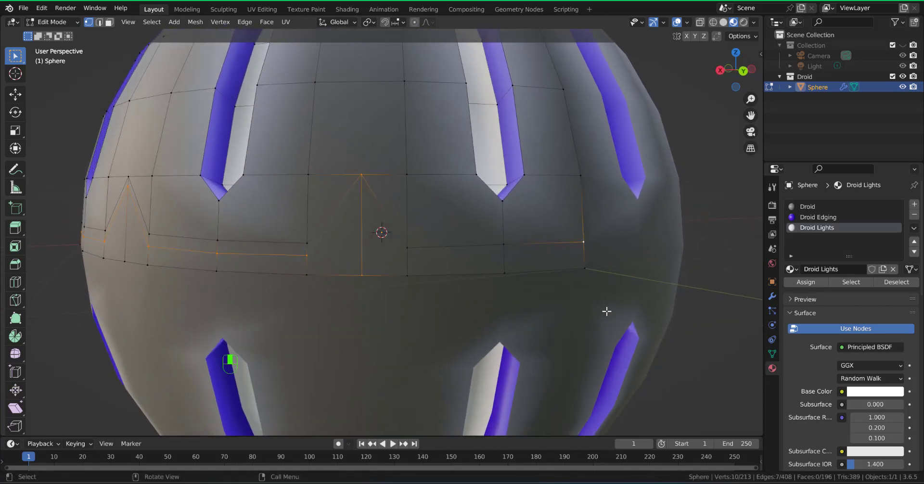
pyautogui.press('k')
pyautogui.click(307, 255)
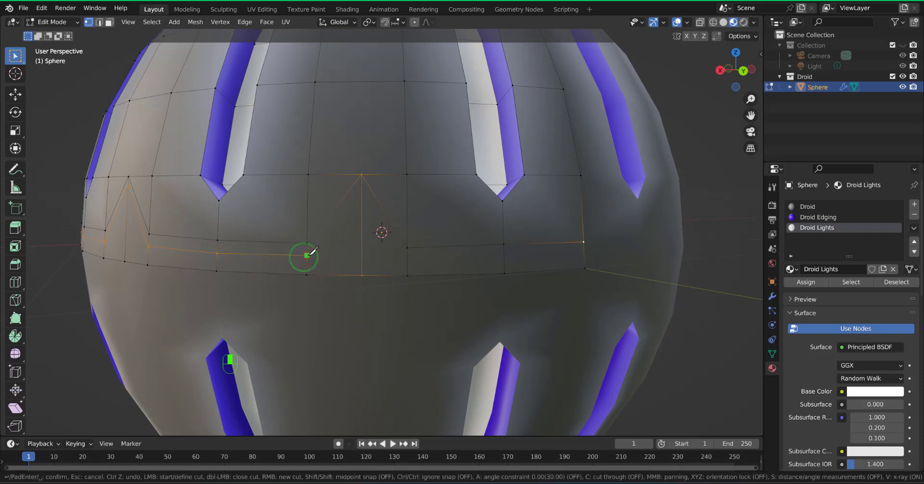
pyautogui.click(362, 187)
pyautogui.click(407, 263)
pyautogui.click(503, 260)
pyautogui.click(584, 258)
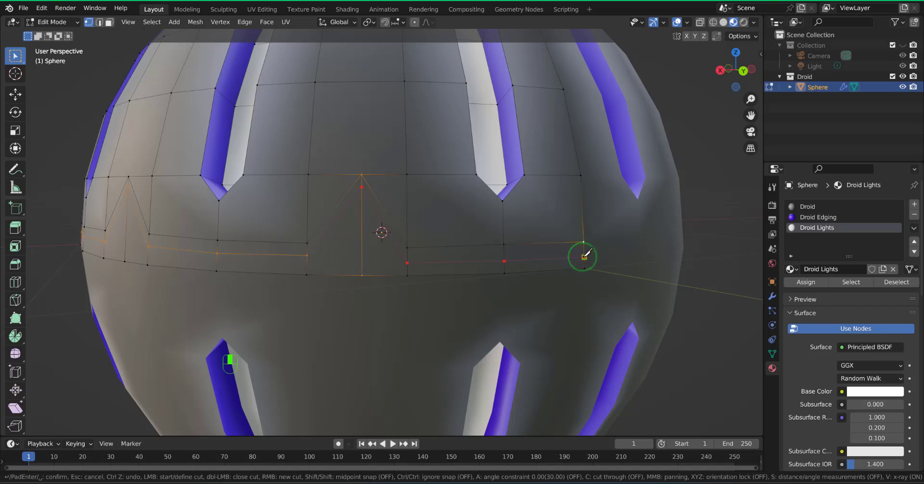
pyautogui.press('Return')
# Step: Slide the lower cut line's vertex just left of the second peak along its vertical edge to level the line
pyautogui.moveTo(584, 256); pyautogui.dragTo(292, 238, button='middle')
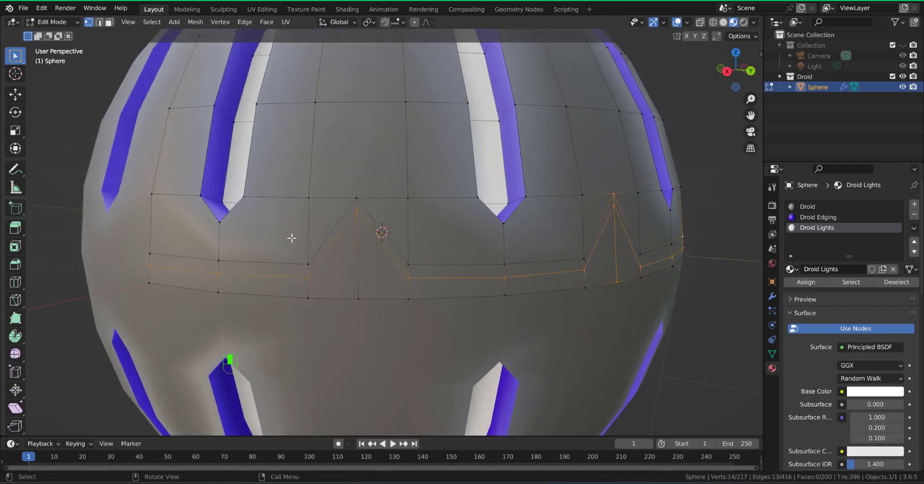
pyautogui.moveTo(306, 284); pyautogui.dragTo(276, 279, button='middle')
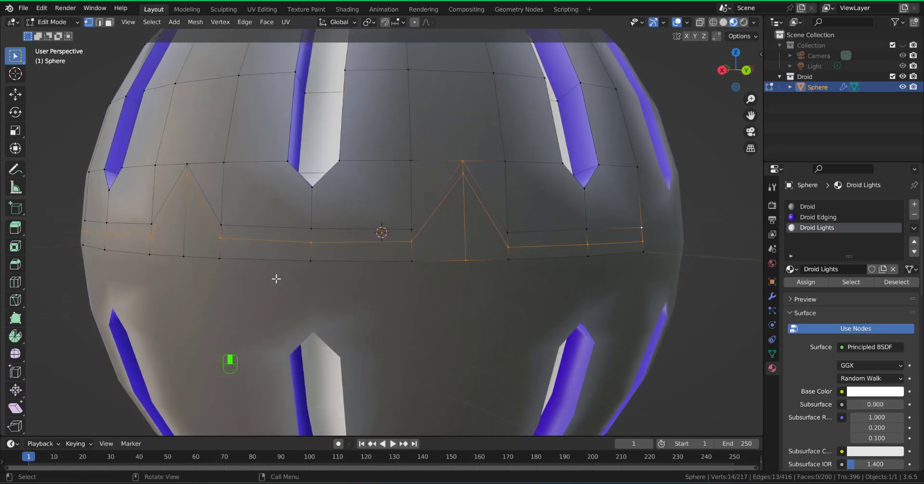
pyautogui.press('1')
pyautogui.click(413, 241)
pyautogui.press('g')
pyautogui.press('g')
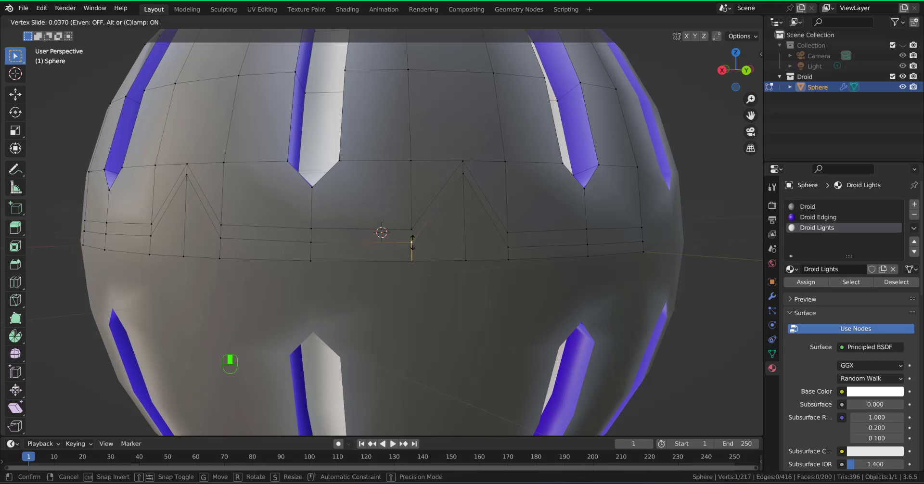
pyautogui.click(412, 241)
# Step: Slide the lower cut line's vertex just right of the second peak slightly up its vertical edge
pyautogui.moveTo(487, 244)
pyautogui.mouseDown(button='middle')
pyautogui.moveTo(470, 247)
pyautogui.moveTo(474, 253)
pyautogui.mouseUp(button='middle')
pyautogui.click(423, 277)
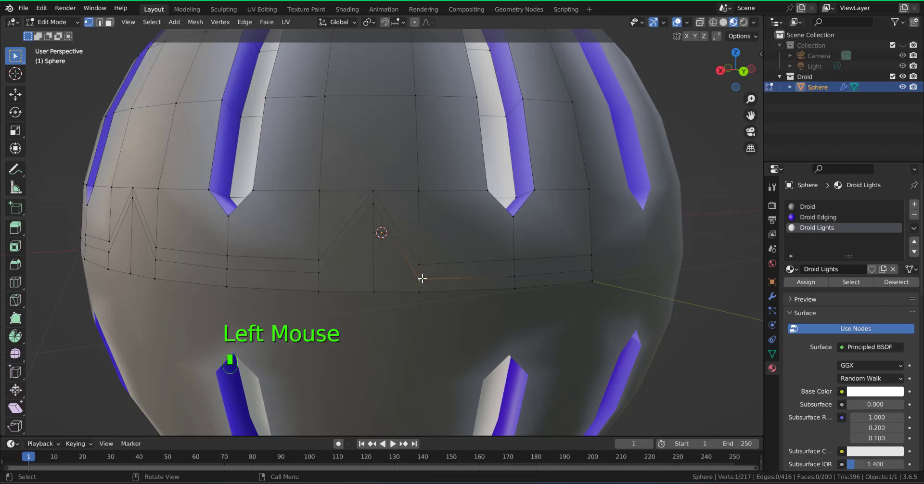
pyautogui.press('g')
pyautogui.press('g')
pyautogui.click(423, 275)
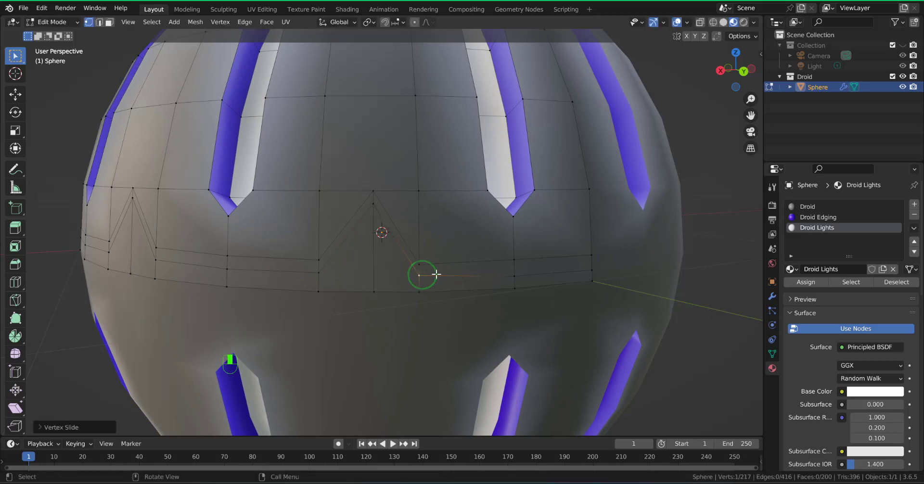
# Step: Slide the lower line's two remaining vertices right of the second peak, including the boundary one, up their edges to keep the strip even
pyautogui.click(512, 272)
pyautogui.press('g')
pyautogui.press('g')
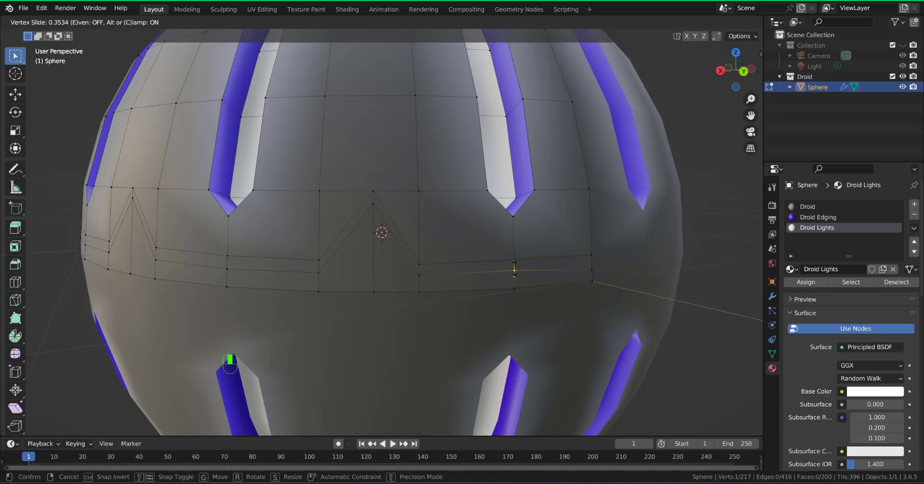
pyautogui.click(514, 269)
pyautogui.click(591, 260)
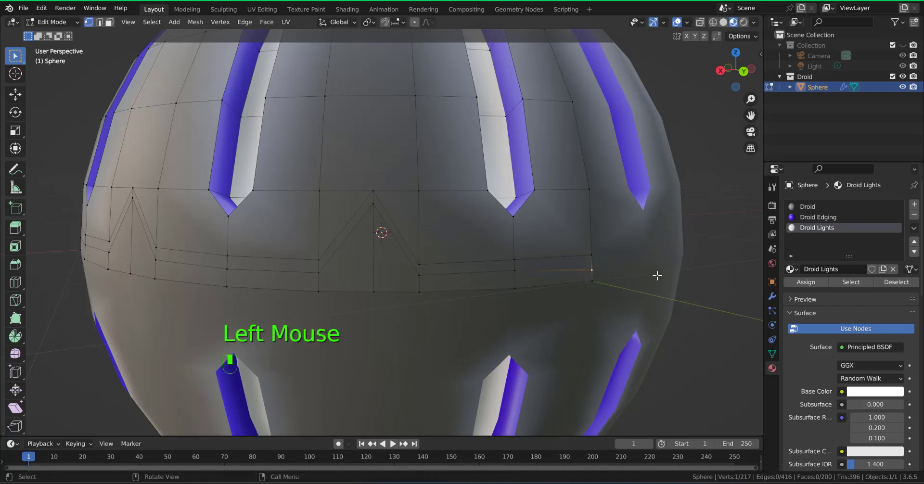
pyautogui.press('g')
pyautogui.press('g')
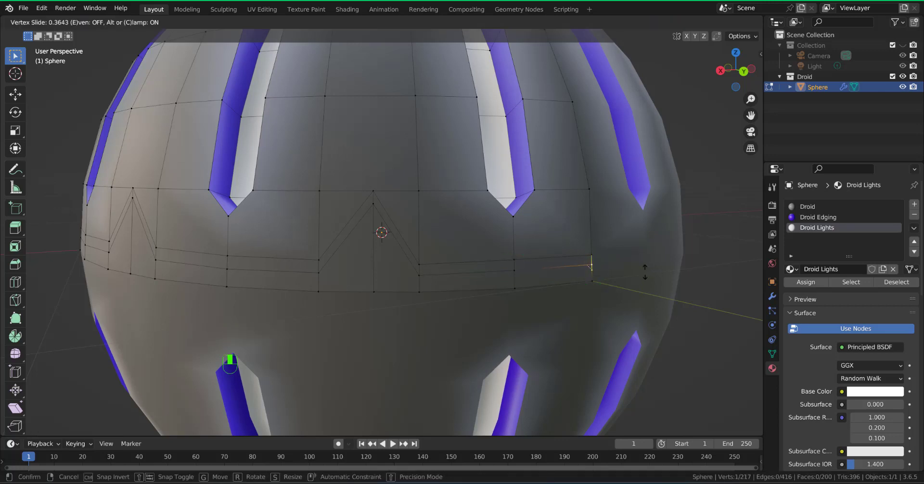
pyautogui.click(648, 273)
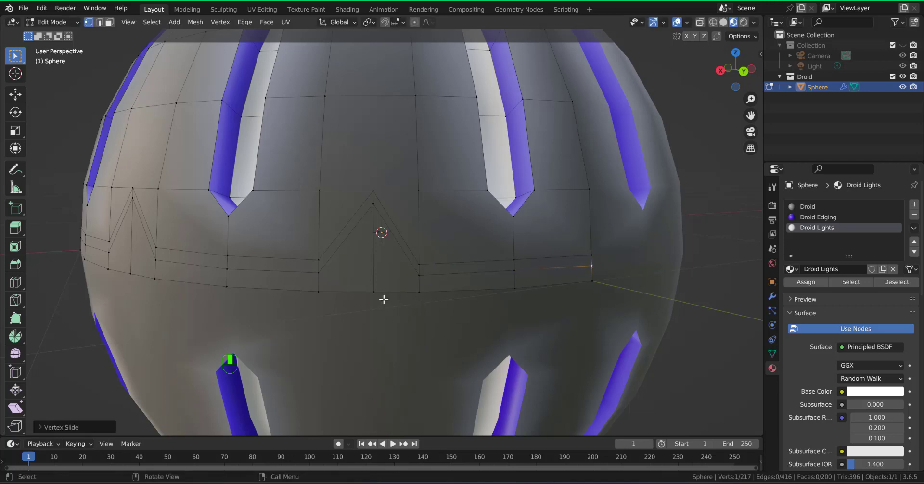
pyautogui.press('Return')
# Step: Select the narrow strip of faces between the two cut lines, over the first peak and toward the second
pyautogui.moveTo(317, 327); pyautogui.dragTo(267, 260, button='middle')
pyautogui.press('3')
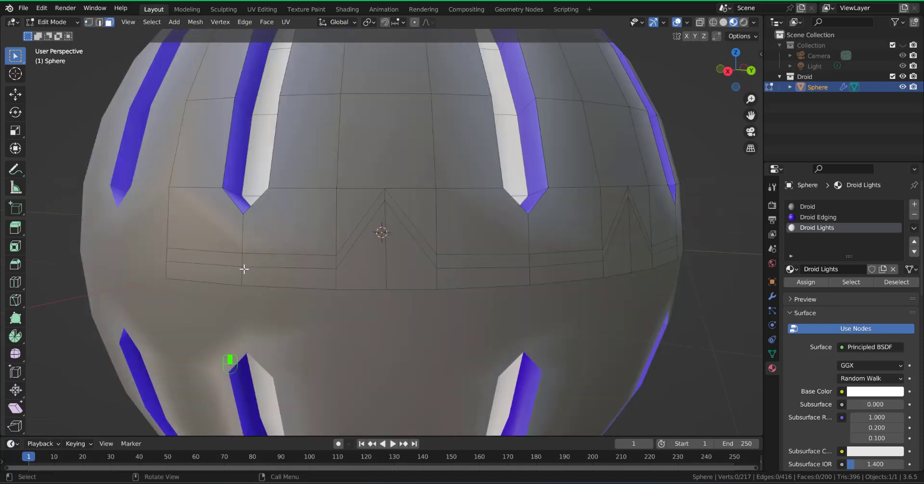
pyautogui.press('c')
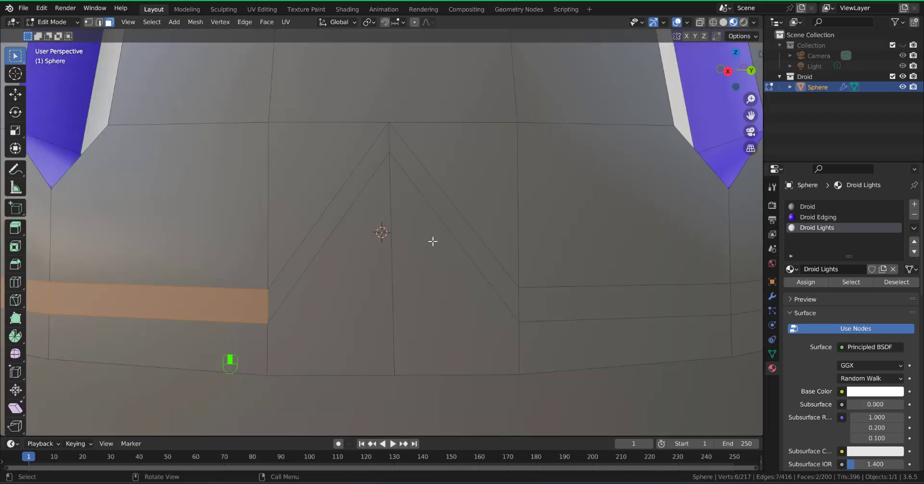
pyautogui.press('c')
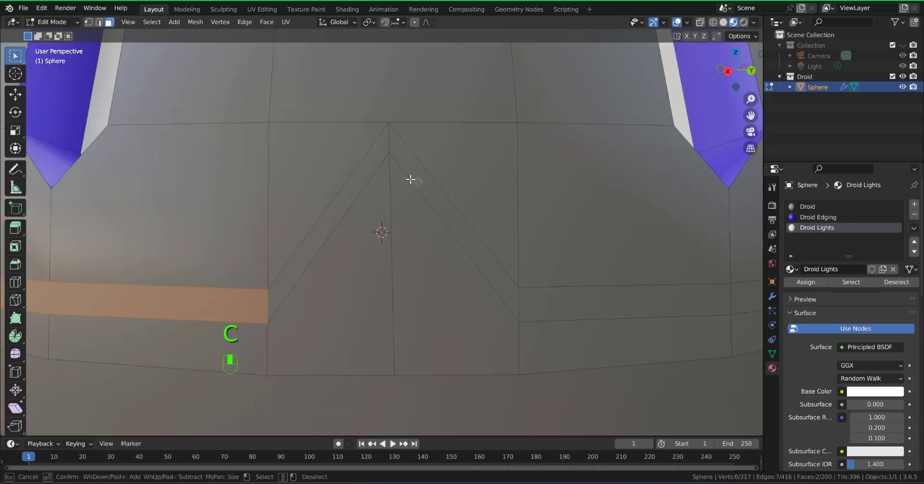
pyautogui.click(386, 142)
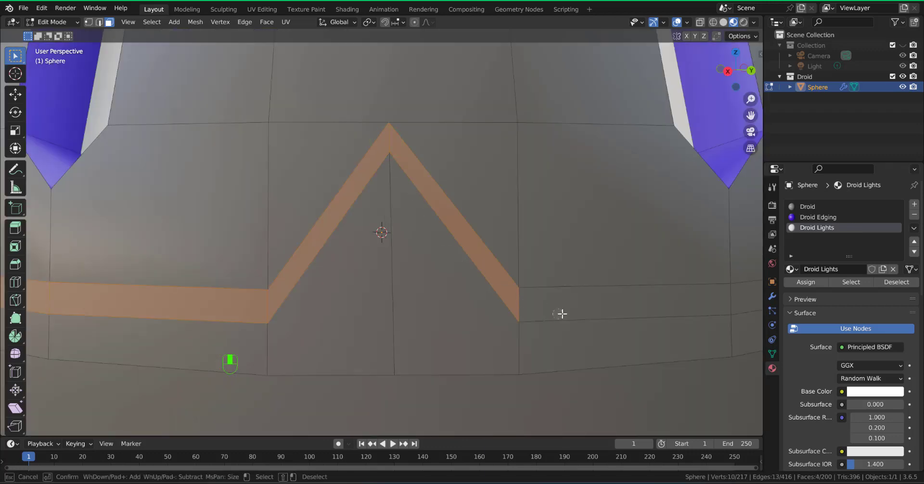
pyautogui.click(731, 301)
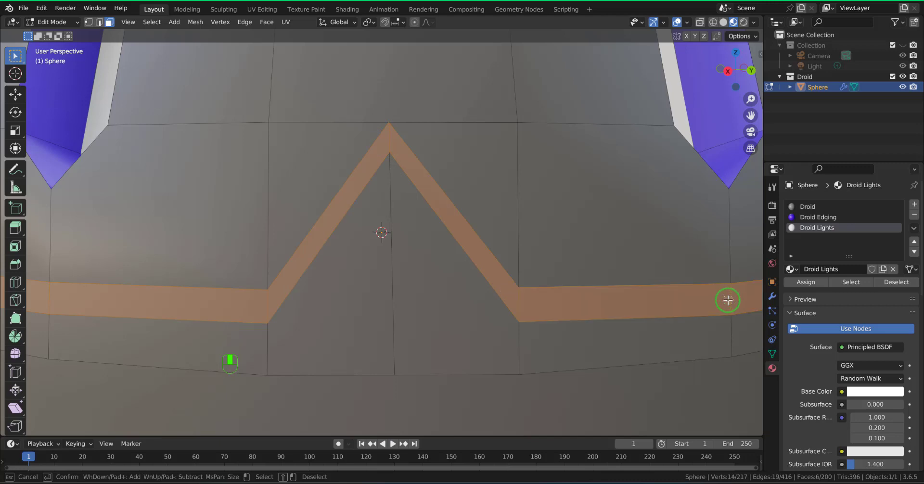
pyautogui.rightClick(727, 299)
# Step: Extend the face selection along the strip over the second peak to the mesh's boundary edge
pyautogui.moveTo(724, 317); pyautogui.dragTo(666, 320, button='middle')
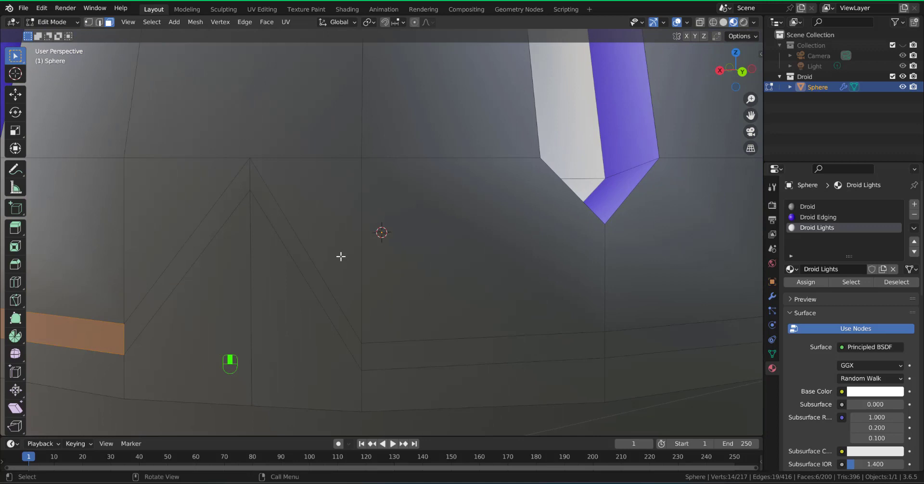
pyautogui.press('c')
pyautogui.click(249, 181)
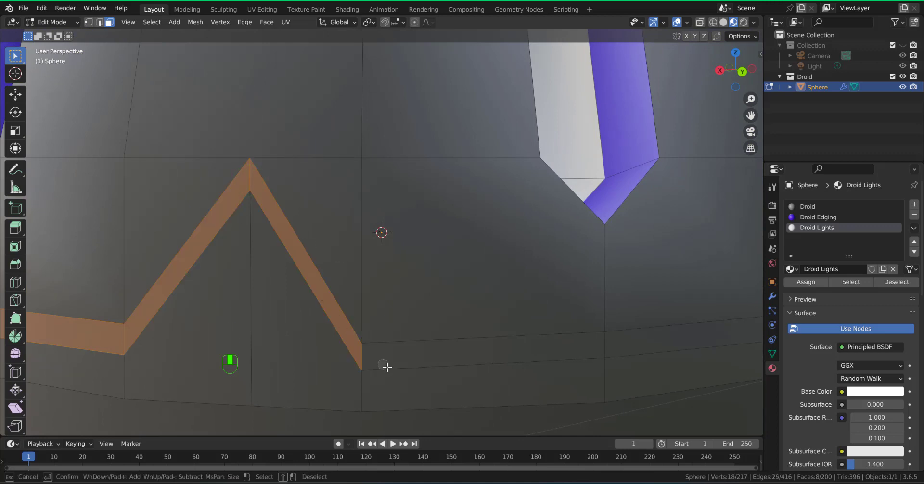
pyautogui.click(602, 345)
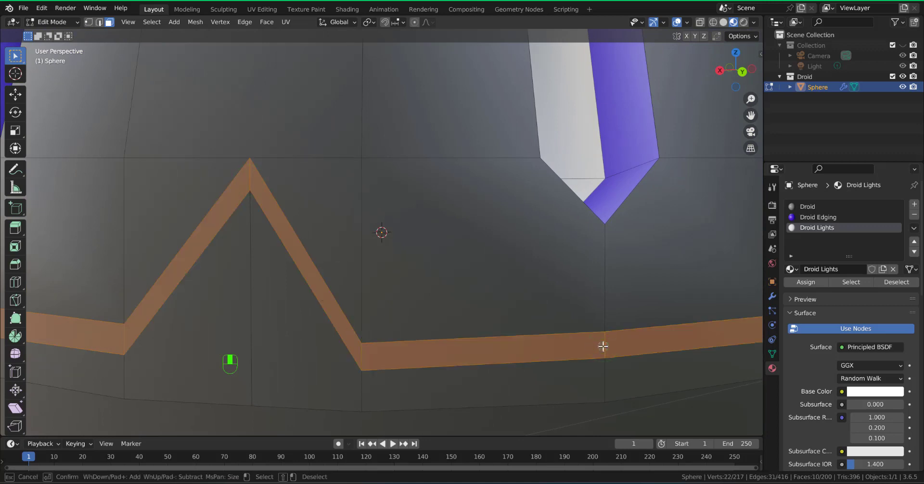
pyautogui.rightClick(603, 345)
# Step: Extrude the selected band faces in place, and again about 0.029 m inward along their normals
pyautogui.scroll(-4, 533, 385)
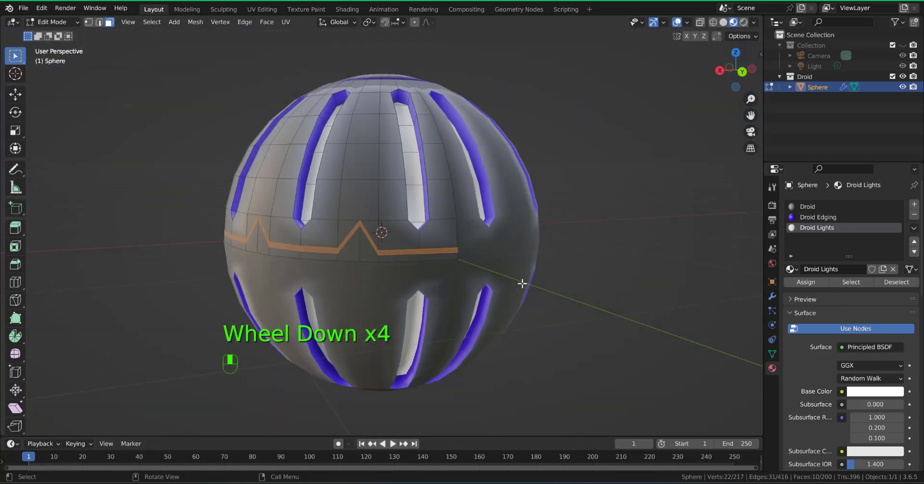
pyautogui.moveTo(522, 283); pyautogui.dragTo(621, 283, button='middle')
pyautogui.scroll(1, 610, 280)
pyautogui.press('e')
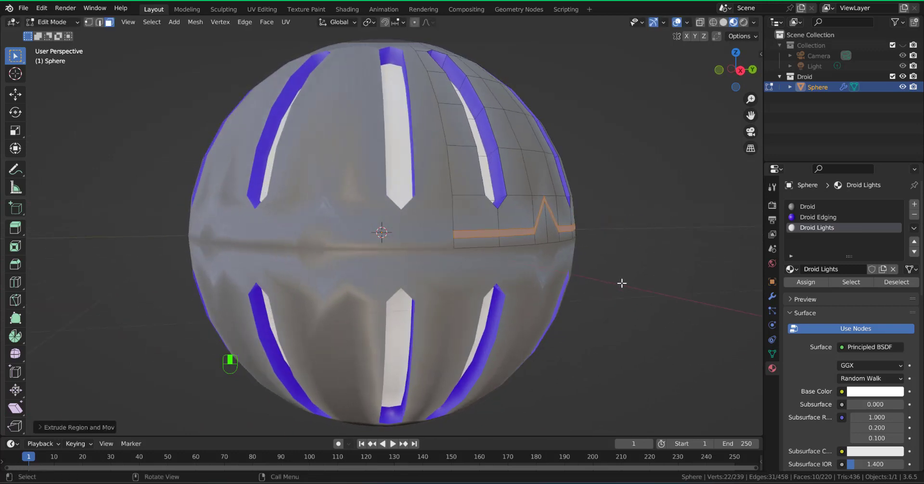
pyautogui.click(621, 284)
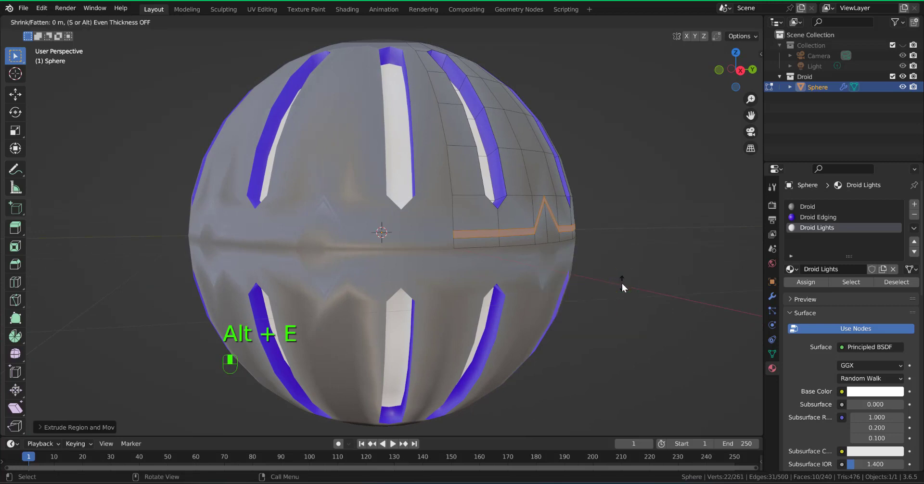
pyautogui.scroll(4, 469, 195)
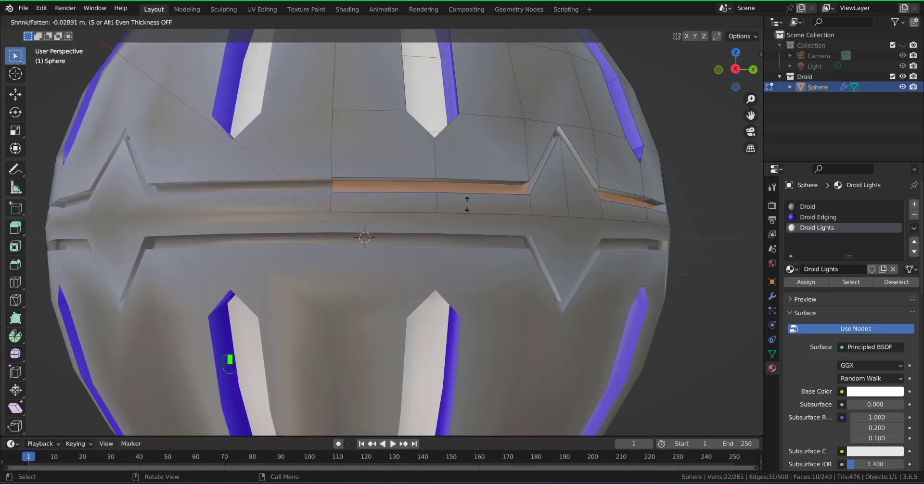
pyautogui.click(467, 204)
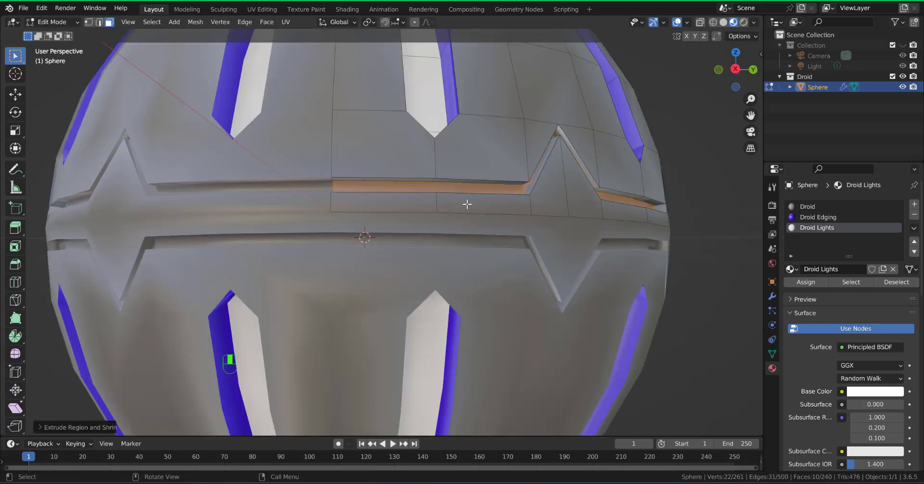
# Step: Grow the selection to include the groove walls and assign the Droid Edging material to it
pyautogui.press('ctrl+KP_Add')
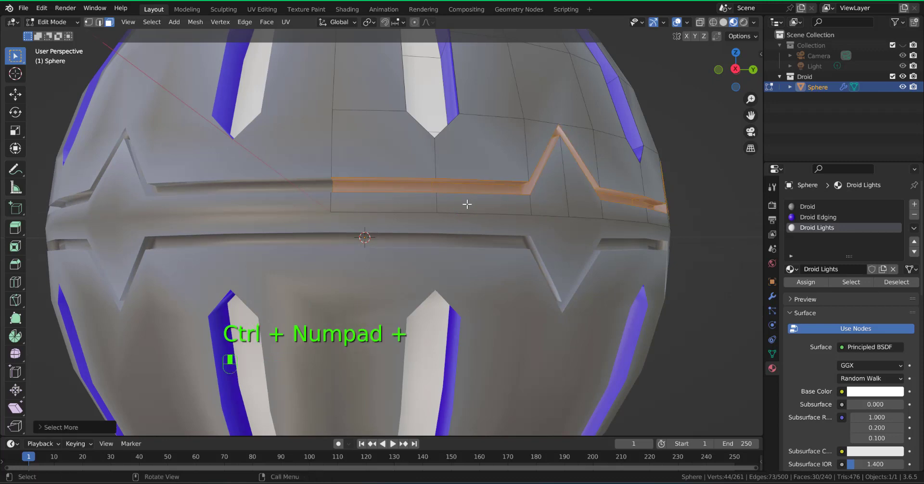
pyautogui.click(819, 217)
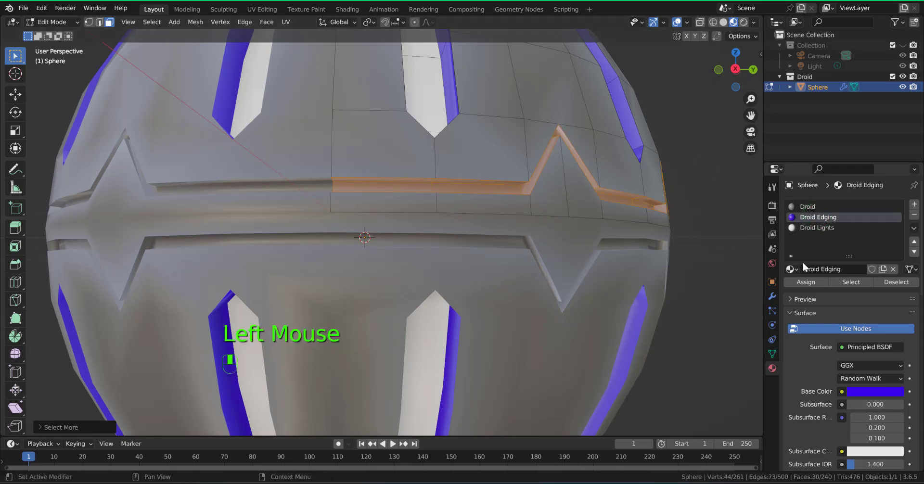
pyautogui.click(805, 283)
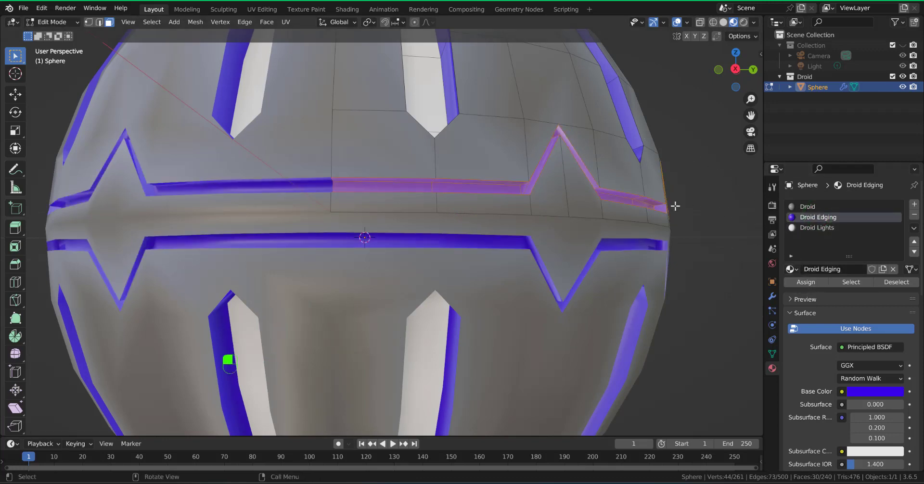
# Step: Shrink the selection back to the groove's floor faces and assign the Droid Lights material to them
pyautogui.press('ctrl')
pyautogui.press('ctrl+KP_Subtract')
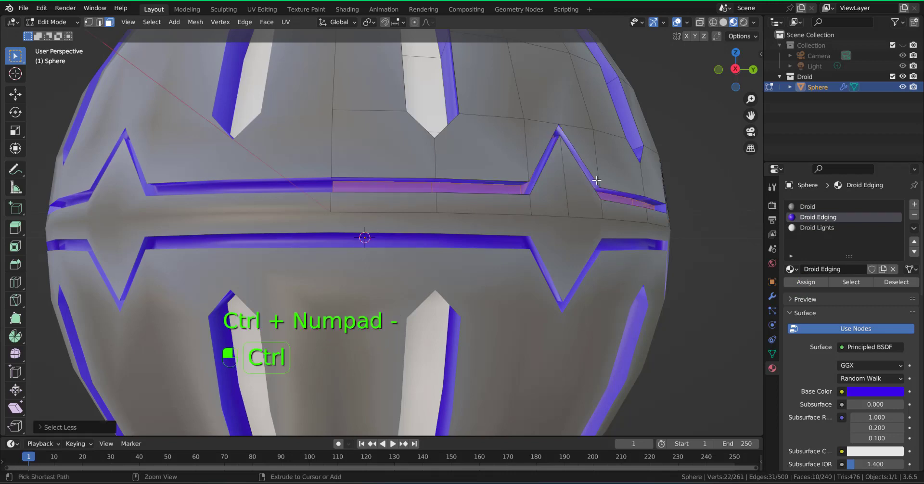
pyautogui.click(805, 229)
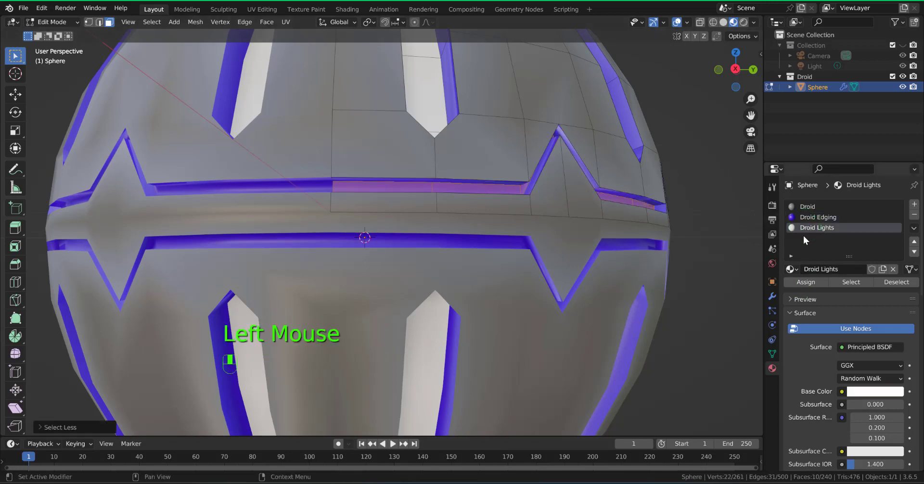
pyautogui.click(806, 283)
pyautogui.click(731, 290)
# Step: Return to Object Mode and add a level 2 subdivision surface to the sphere
pyautogui.moveTo(731, 289); pyautogui.dragTo(541, 289, button='middle')
pyautogui.scroll(-2, 601, 293)
pyautogui.scroll(-1, 602, 292)
pyautogui.scroll(-2, 541, 289)
pyautogui.press('Tab')
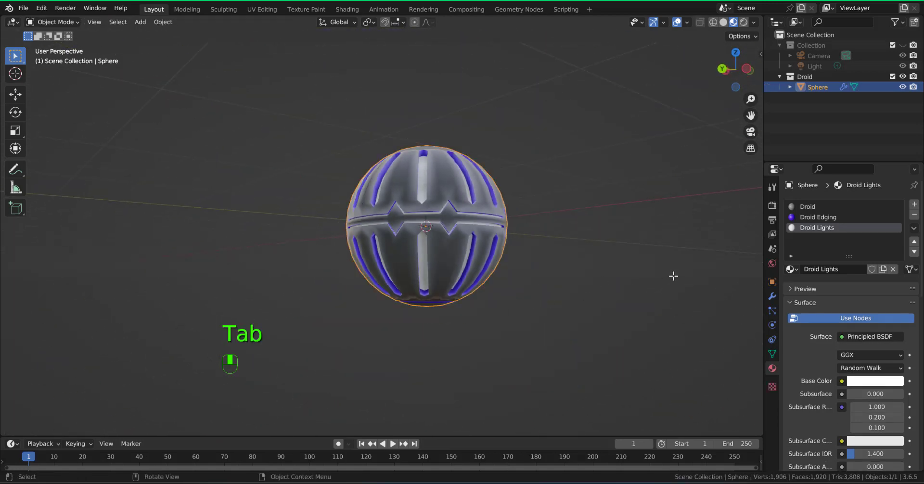
pyautogui.moveTo(674, 274); pyautogui.dragTo(558, 262, button='middle')
pyautogui.click(471, 192)
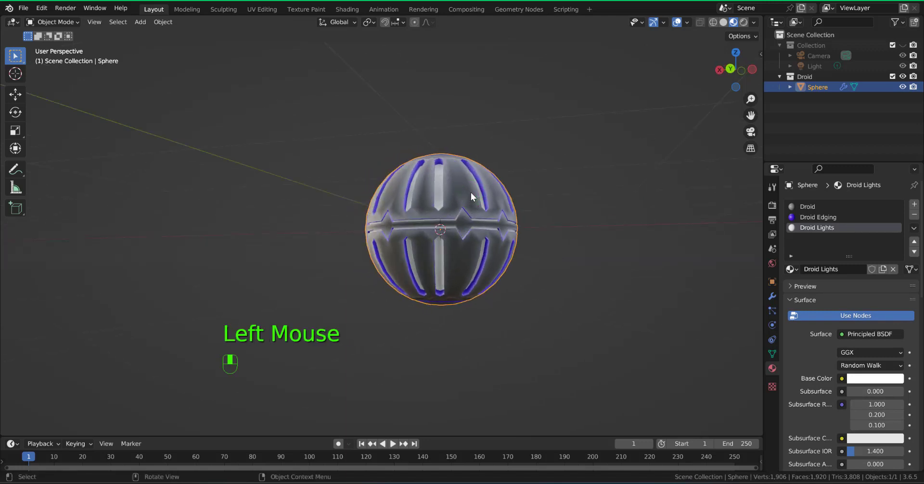
pyautogui.hotkey('ctrl', '2')
pyautogui.moveTo(468, 180); pyautogui.dragTo(381, 149, button='middle')
pyautogui.scroll(2, 505, 194)
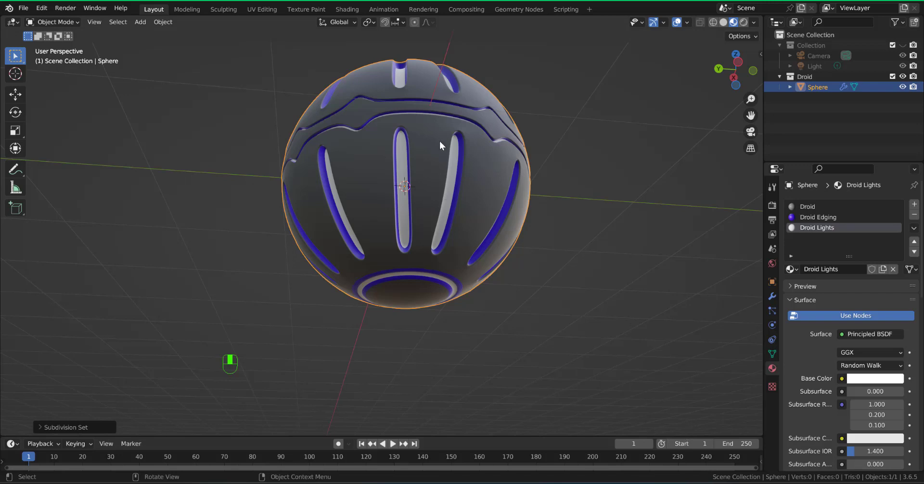
pyautogui.moveTo(440, 141); pyautogui.dragTo(458, 218, button='middle')
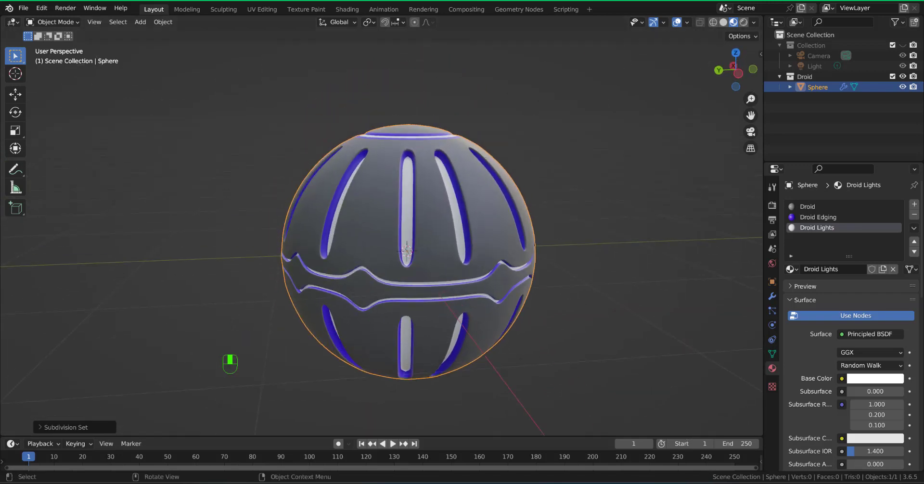
# Step: Enable the Statistics viewport overlay and select the sphere to show its geometry counts
pyautogui.click(687, 22)
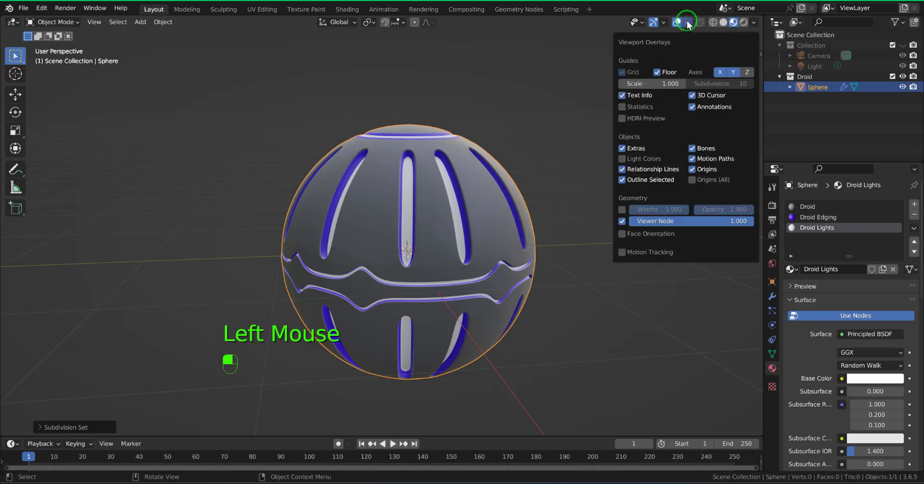
pyautogui.click(621, 107)
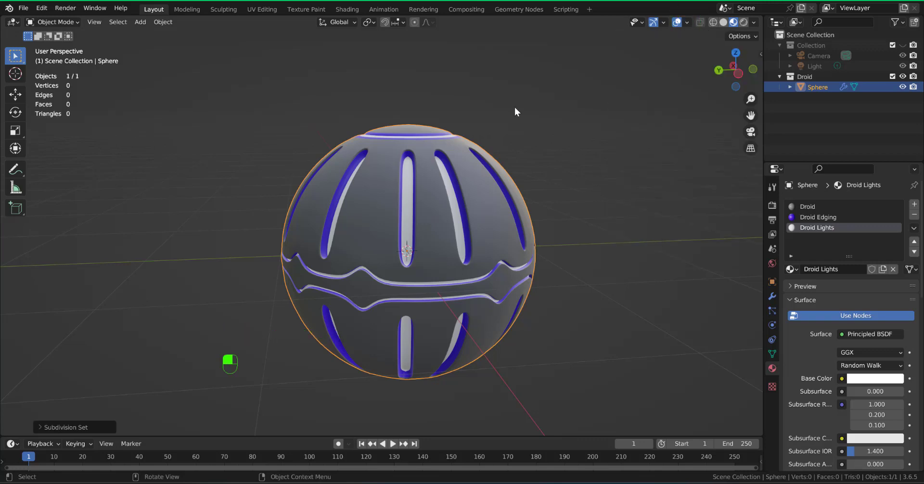
pyautogui.click(462, 187)
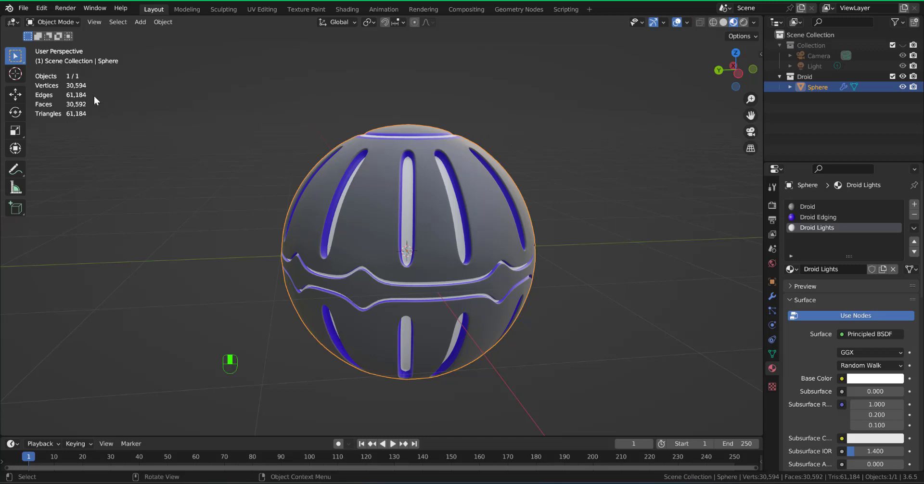
pyautogui.scroll(-2, 554, 244)
pyautogui.moveTo(554, 244)
pyautogui.mouseDown(button='middle')
pyautogui.moveTo(599, 235)
pyautogui.moveTo(543, 240)
pyautogui.mouseUp(button='middle')
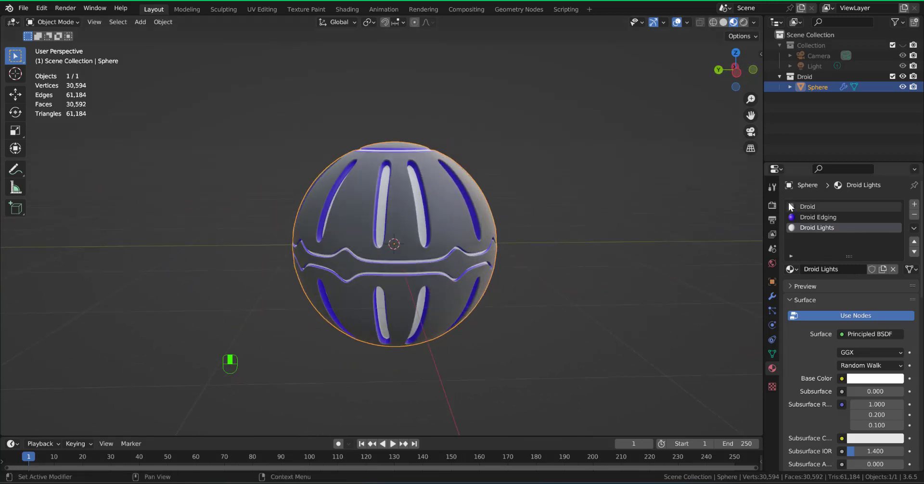
# Step: Copy the hex value 3800E7 from the base color of the Droid Edging material
pyautogui.click(809, 207)
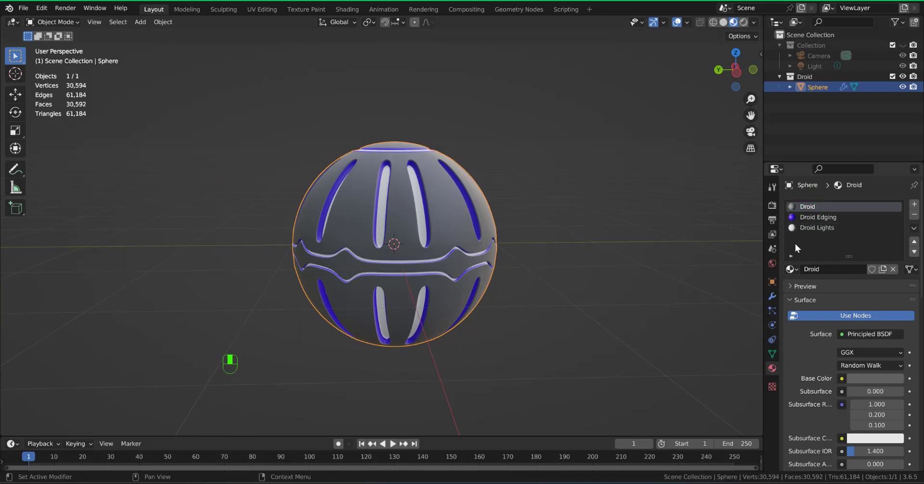
pyautogui.click(813, 217)
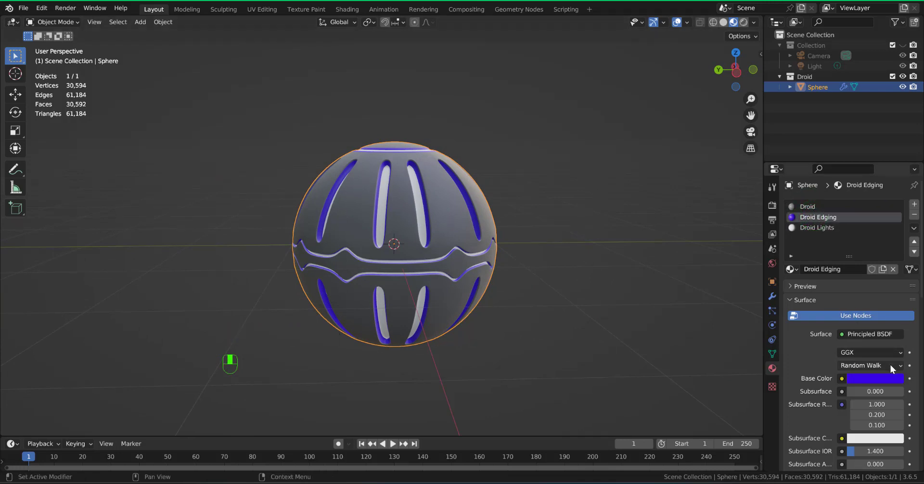
pyautogui.click(876, 380)
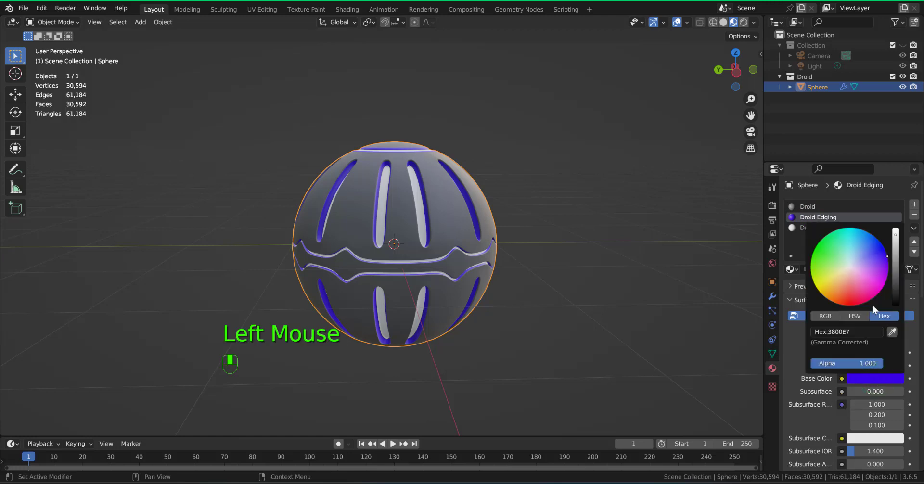
pyautogui.click(850, 329)
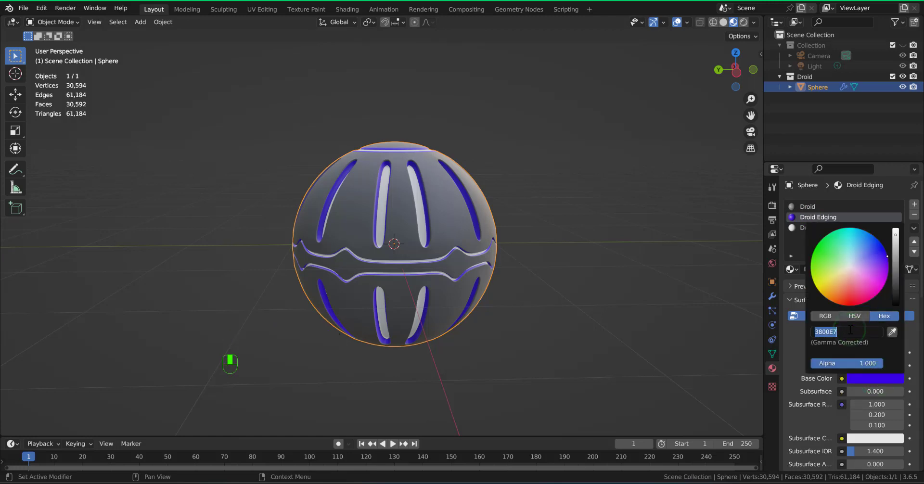
pyautogui.hotkey('ctrl', 'c')
pyautogui.click(797, 346)
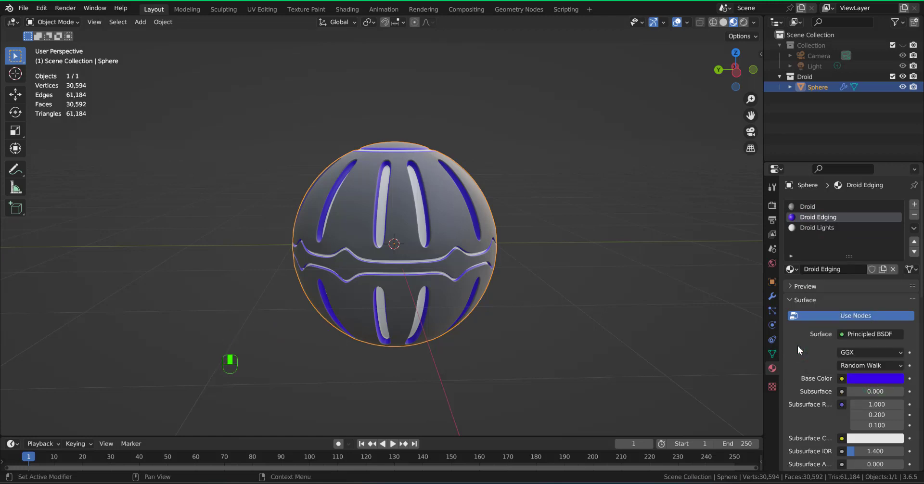
# Step: Set the Droid Edging material's emission color to the copied hex 3800E7 and its transmission to about 0.283
pyautogui.scroll(-5, 798, 346)
pyautogui.scroll(-1, 798, 345)
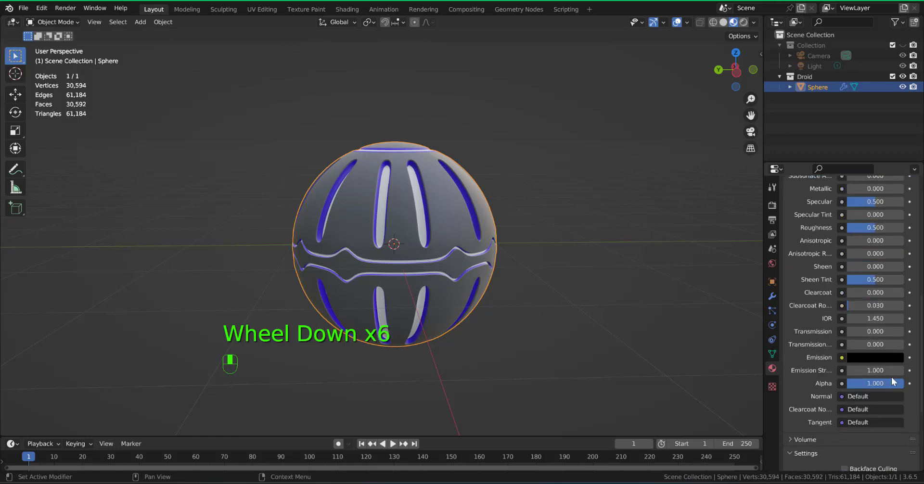
pyautogui.click(874, 358)
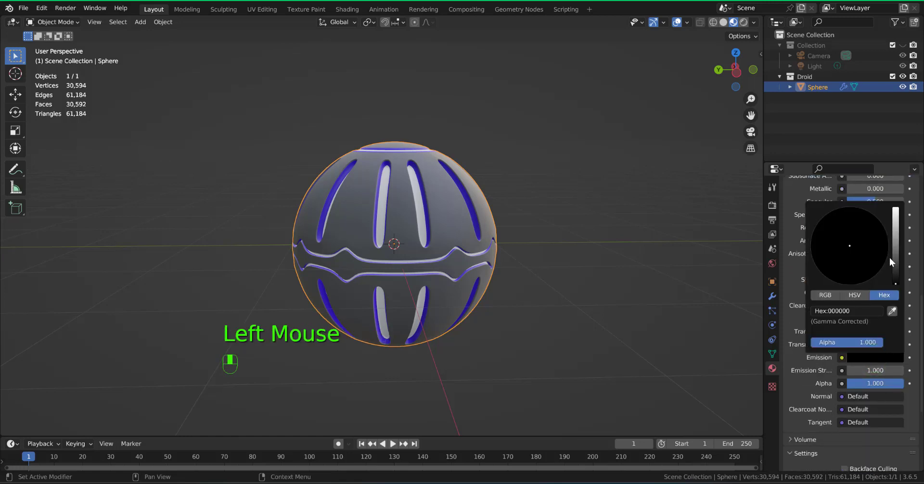
pyautogui.click(844, 313)
pyautogui.hotkey('ctrl', 'v')
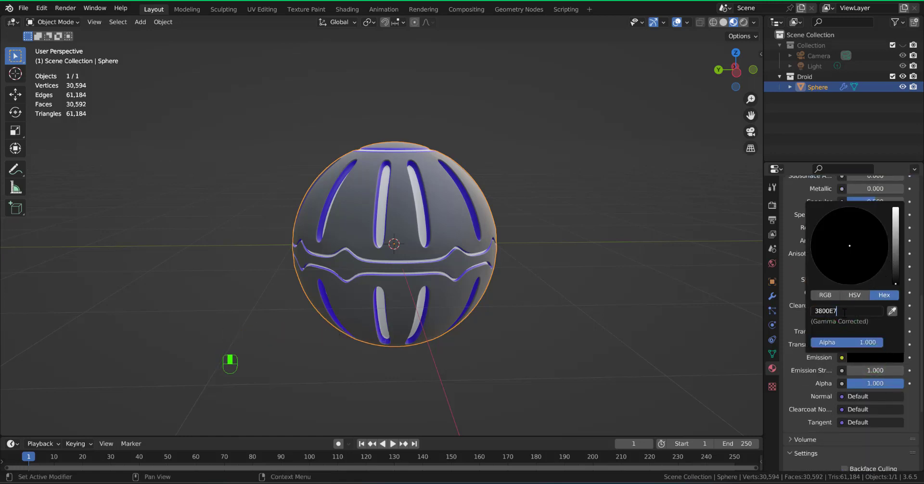
pyautogui.press('Return')
pyautogui.click(796, 312)
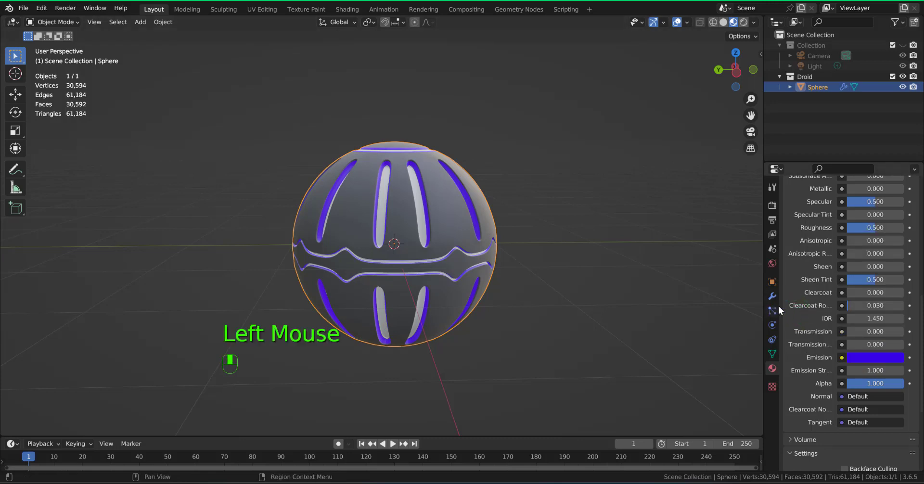
pyautogui.click(863, 334)
pyautogui.moveTo(863, 334)
pyautogui.mouseDown()
pyautogui.moveTo(878, 334)
pyautogui.moveTo(866, 331)
pyautogui.mouseUp()
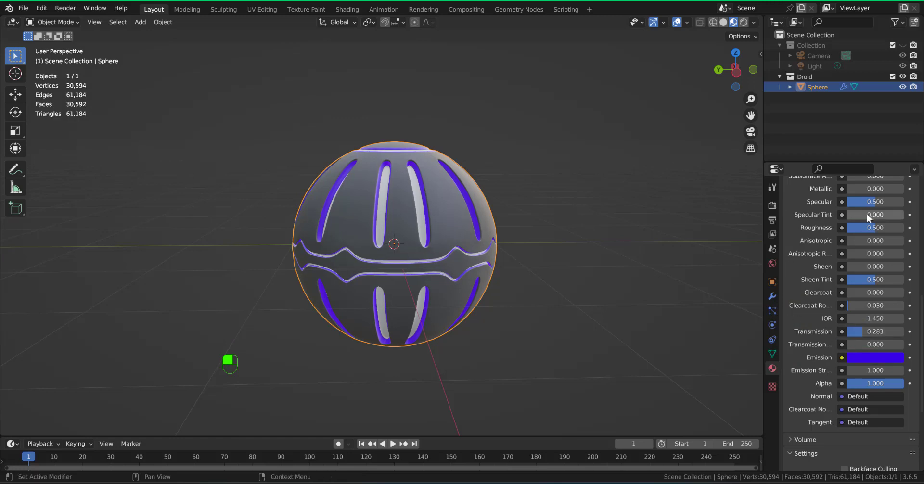
# Step: Give the Droid Lights material a white emission color and a transmission of about 0.440
pyautogui.scroll(4, 867, 214)
pyautogui.click(807, 198)
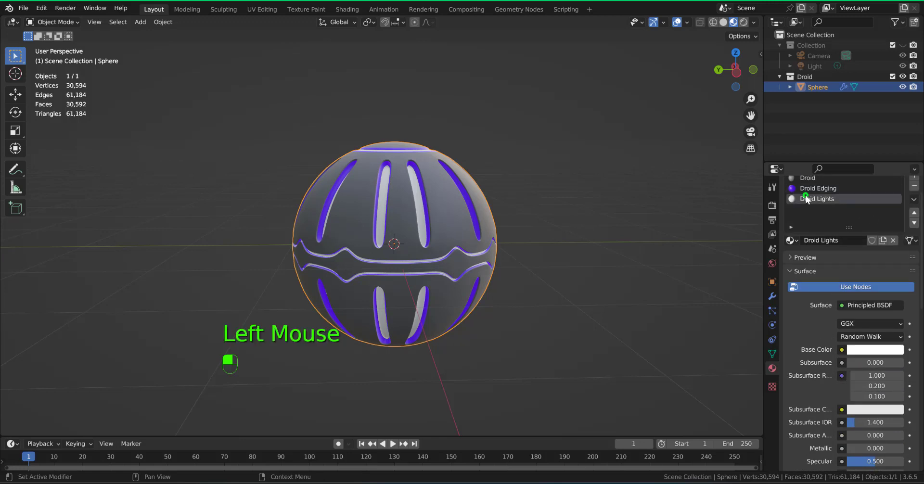
pyautogui.scroll(-7, 817, 323)
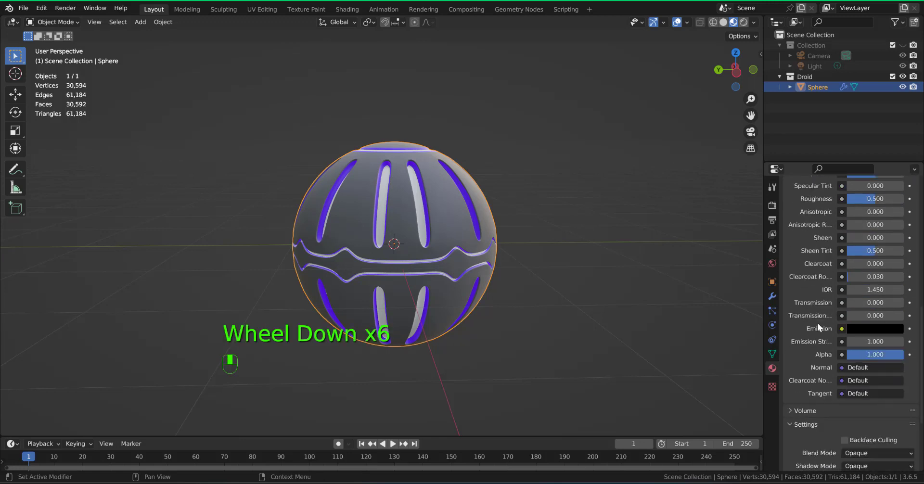
pyautogui.click(879, 314)
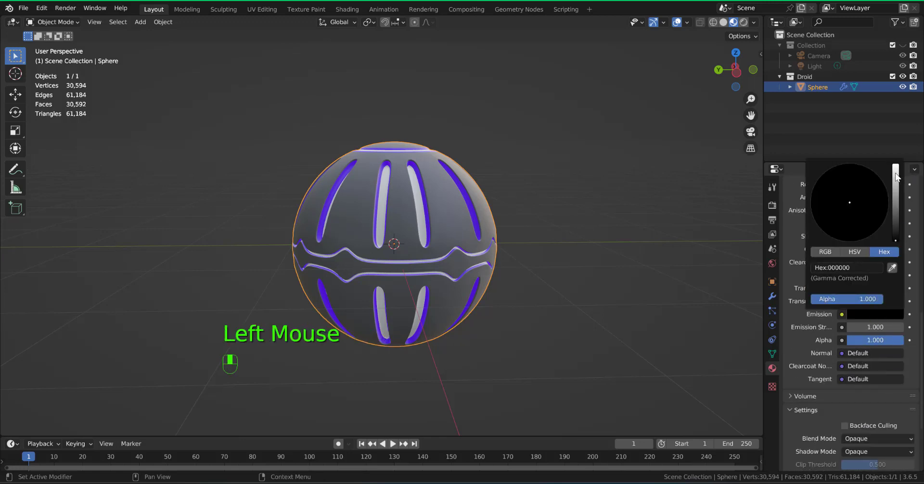
pyautogui.moveTo(896, 180); pyautogui.dragTo(896, 165)
pyautogui.click(799, 324)
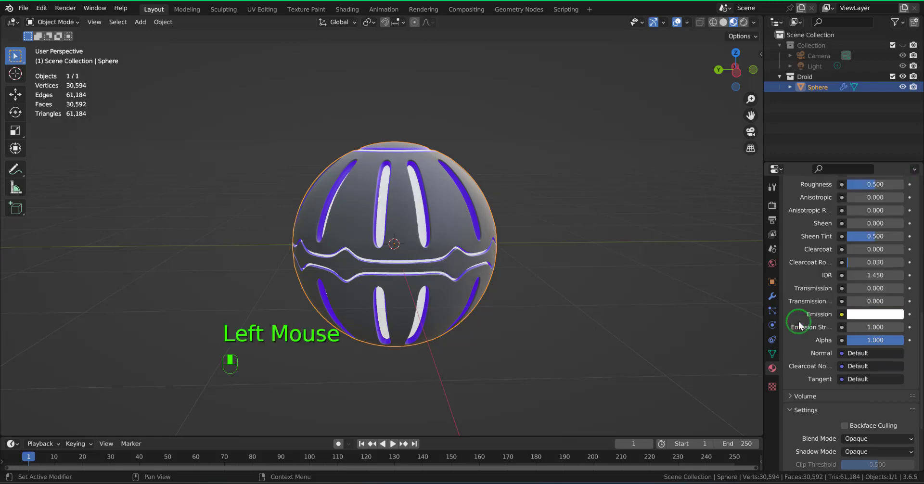
pyautogui.moveTo(870, 287); pyautogui.dragTo(894, 287)
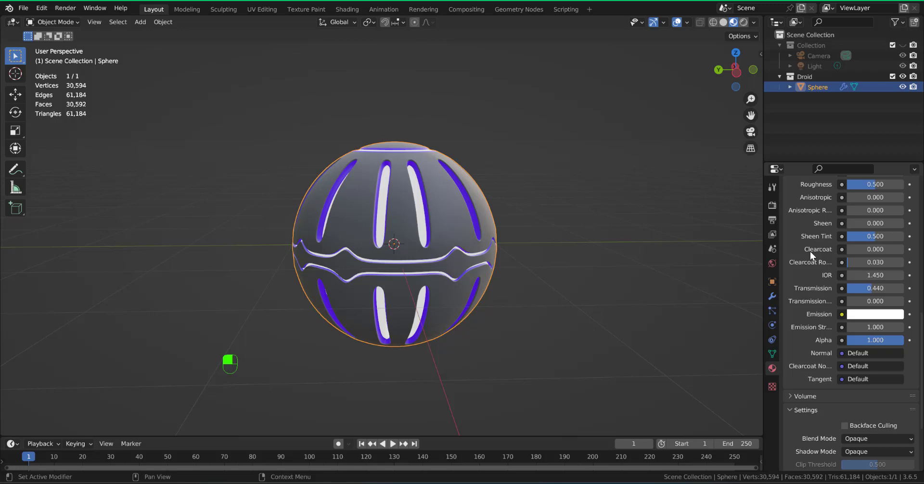
# Step: Enable Ambient Occlusion and Bloom for the Eevee render engine and expand the Bloom settings
pyautogui.click(772, 204)
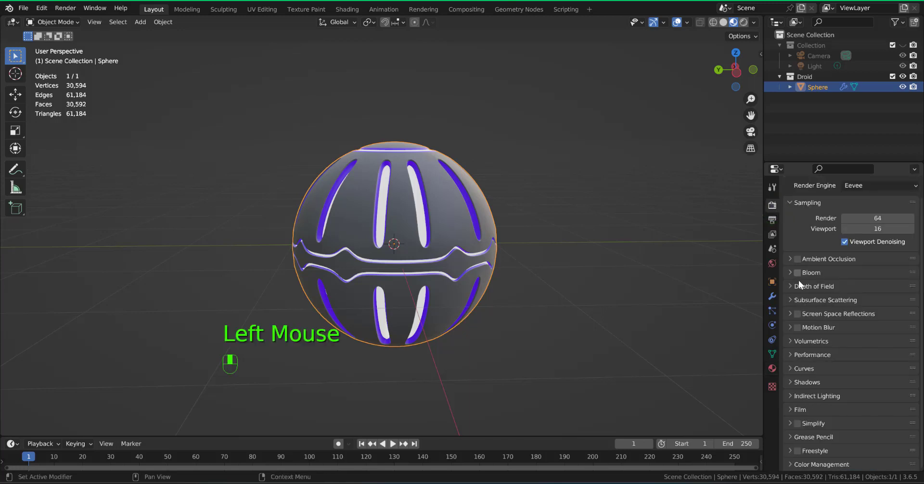
pyautogui.click(797, 259)
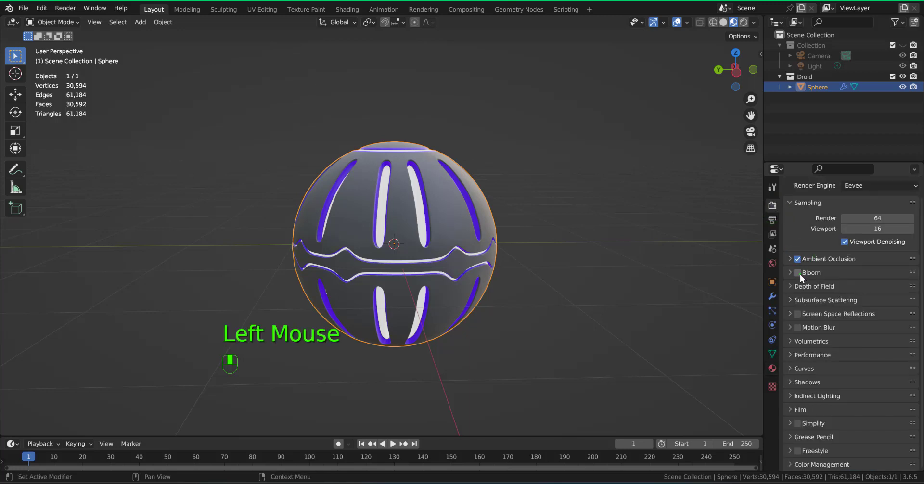
pyautogui.click(798, 273)
pyautogui.click(790, 275)
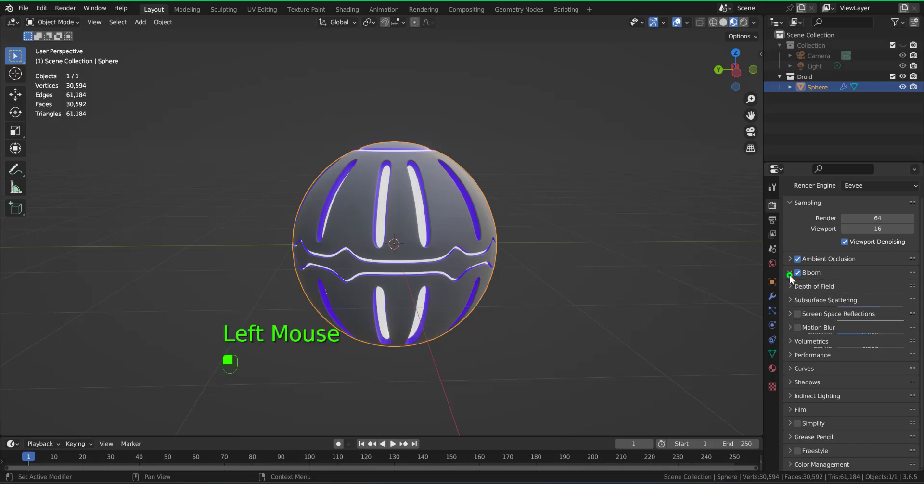
# Step: Switch the viewport to Rendered shading and inspect the droid's glowing grooves from another side
pyautogui.scroll(3, 596, 301)
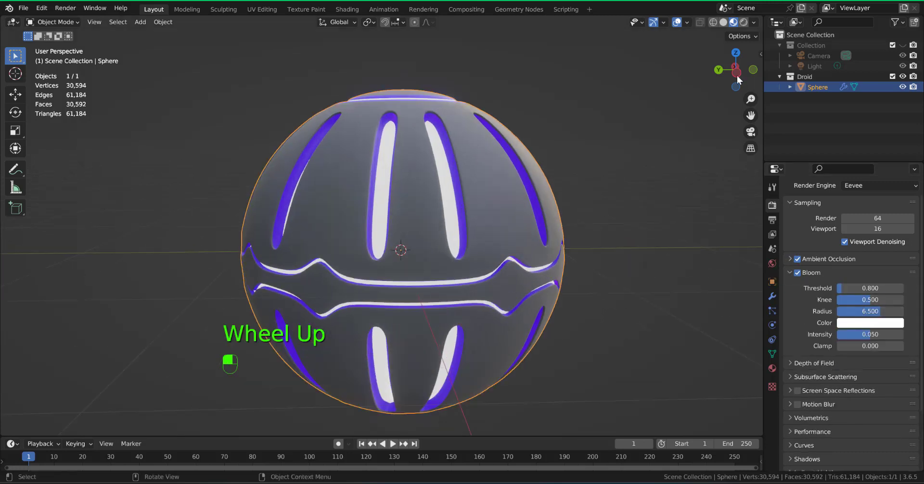
pyautogui.click(744, 22)
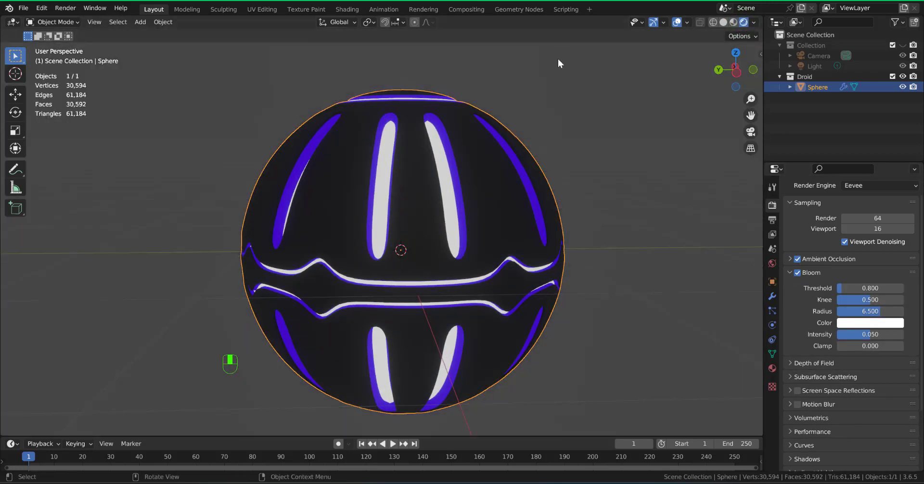
pyautogui.moveTo(636, 242); pyautogui.dragTo(558, 247, button='middle')
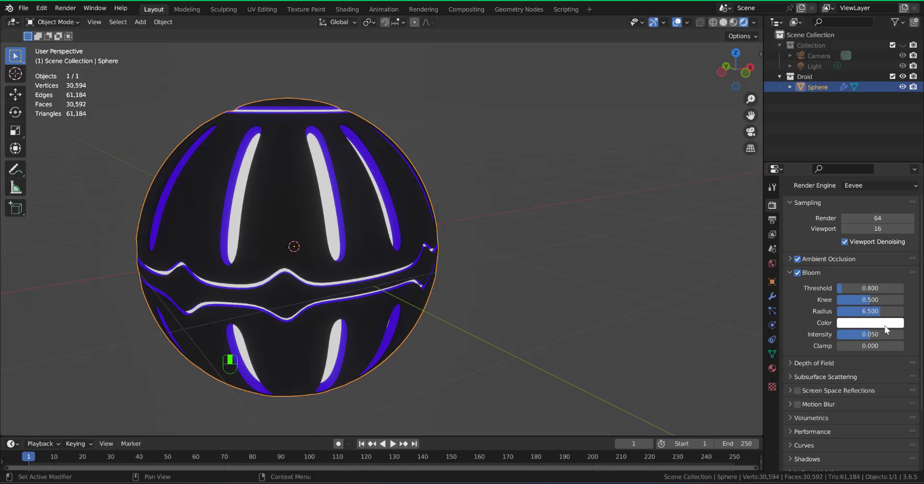
# Step: Set the Bloom color to the copied hex 3800E7 and return the viewport to Material Preview shading
pyautogui.click(871, 325)
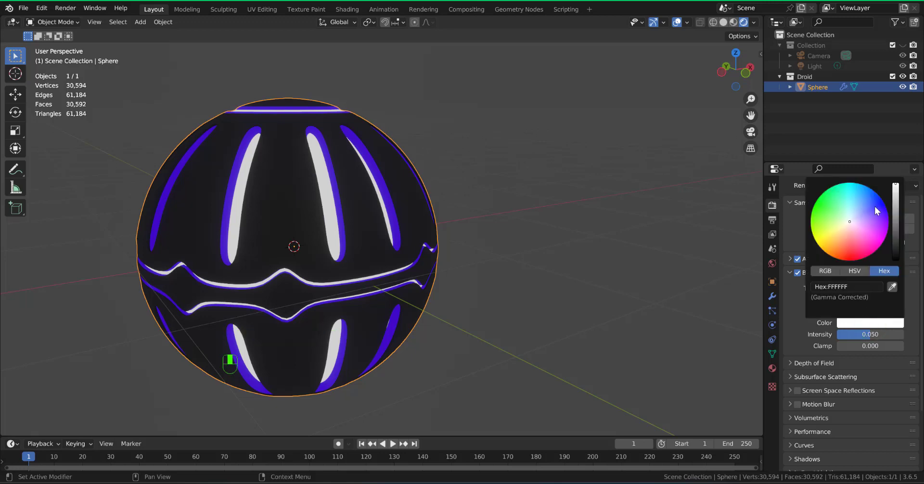
pyautogui.click(857, 289)
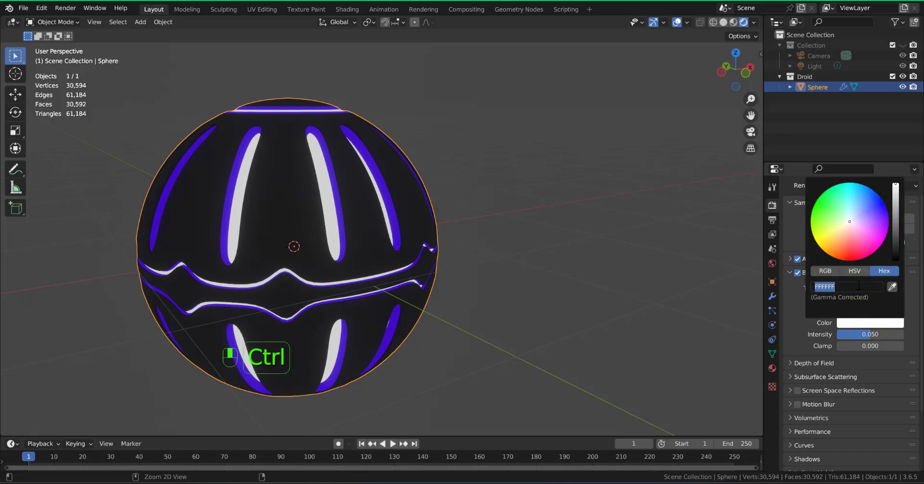
pyautogui.hotkey('ctrl', 'v')
pyautogui.press('Return')
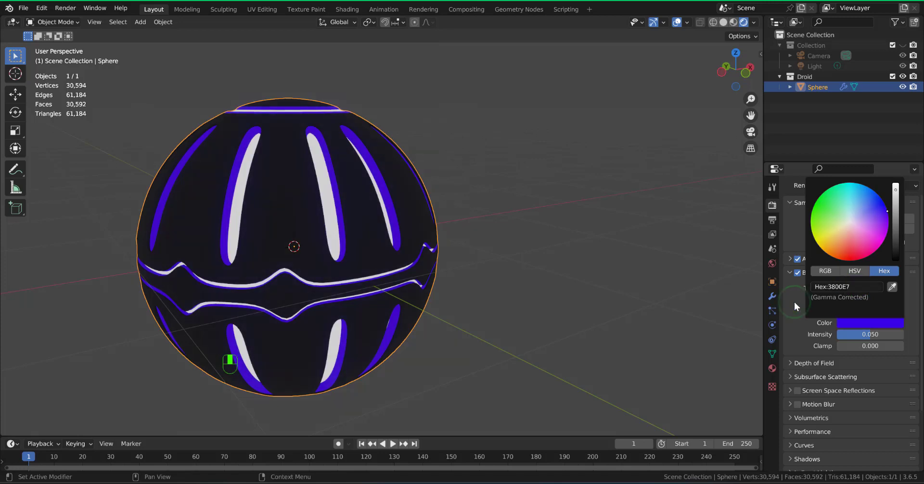
pyautogui.scroll(-2, 555, 310)
pyautogui.moveTo(555, 310); pyautogui.dragTo(658, 310, button='middle')
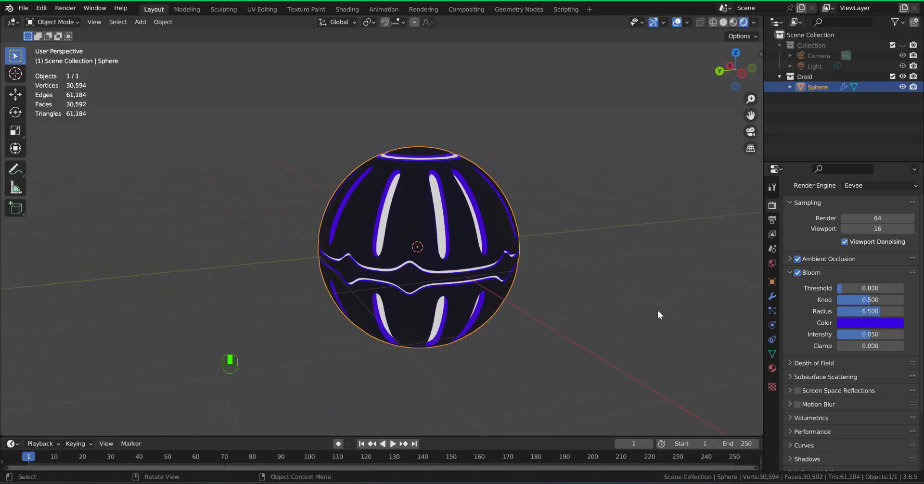
pyautogui.click(734, 22)
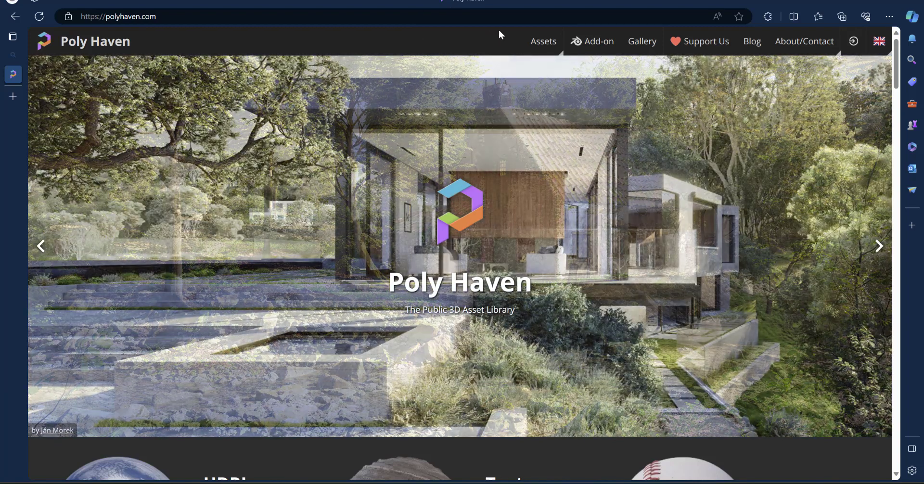
# Step: Switch to the Poly Haven website in the browser and look through its HDRI library for an environment image
pyautogui.moveTo(540, 45)
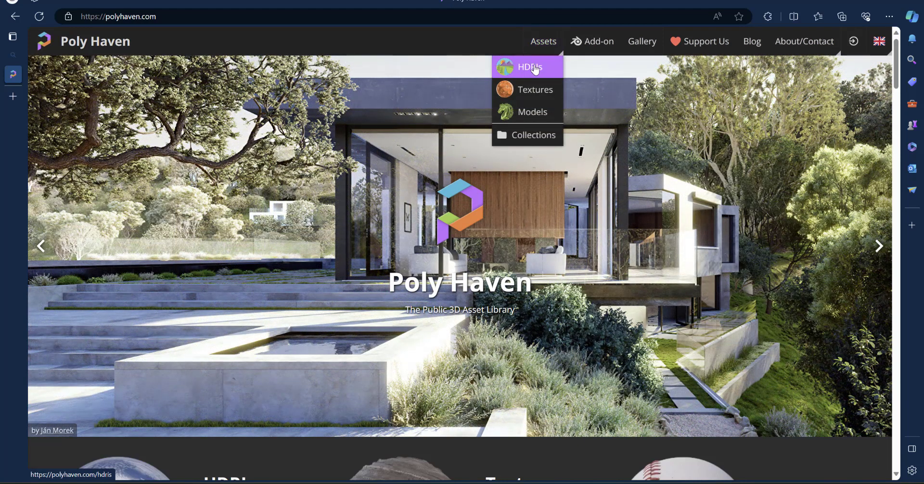
pyautogui.click(527, 67)
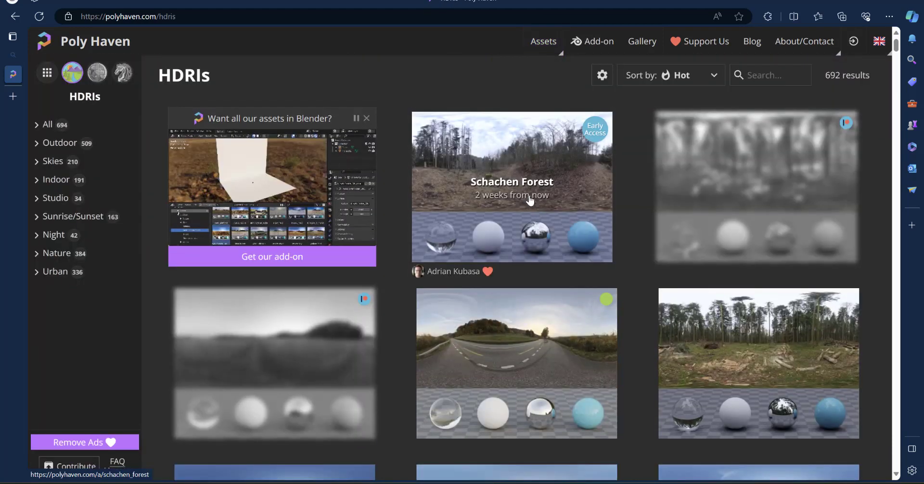
pyautogui.scroll(-8, 528, 202)
pyautogui.scroll(-3, 529, 224)
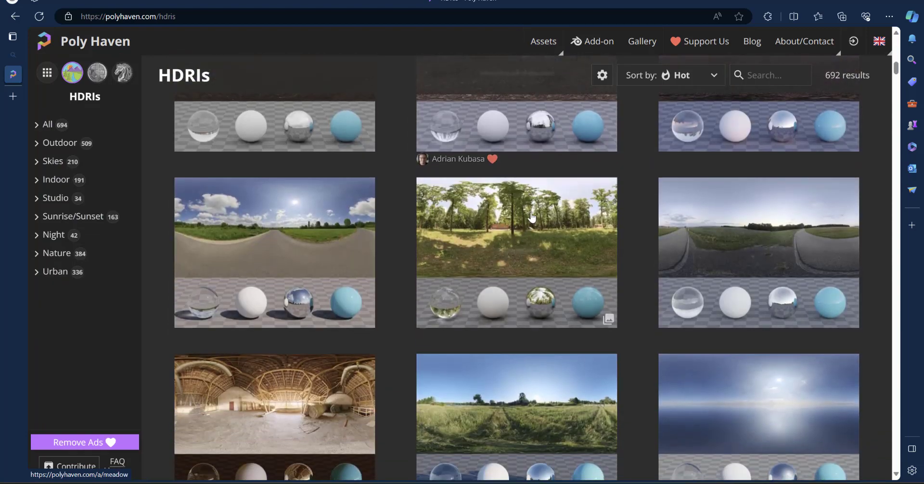
pyautogui.scroll(-3, 664, 197)
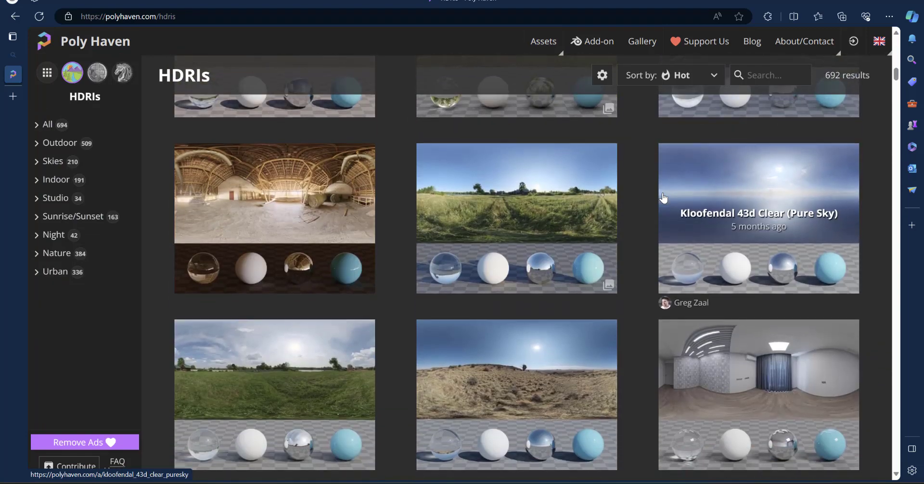
pyautogui.scroll(-5, 663, 198)
pyautogui.scroll(4, 645, 200)
pyautogui.scroll(10, 645, 200)
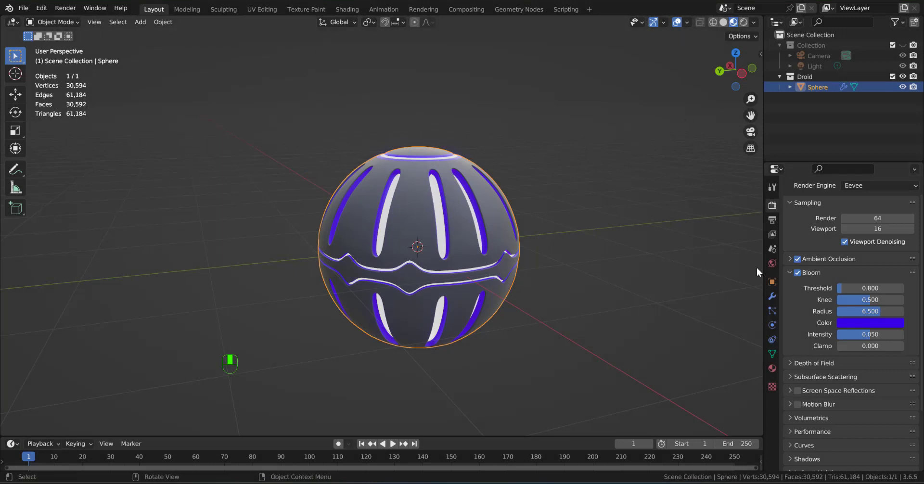
# Step: Assign an Environment Texture to the World background color and load kloofendal_48d_partly_cloudy_puresky_4k_old.exr into it
pyautogui.click(770, 265)
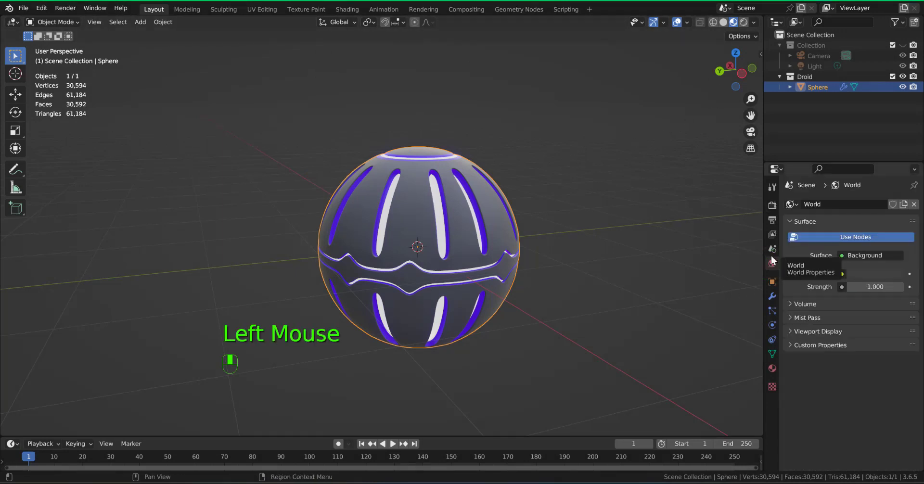
pyautogui.click(841, 274)
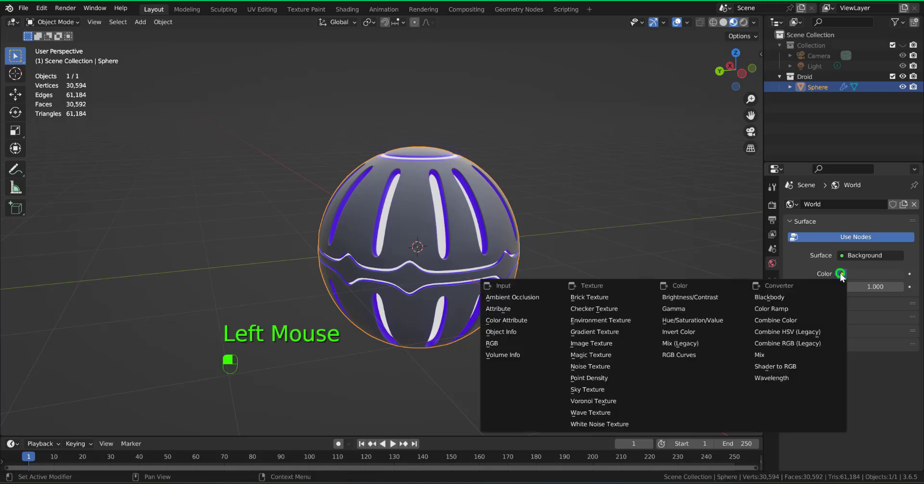
pyautogui.click(598, 320)
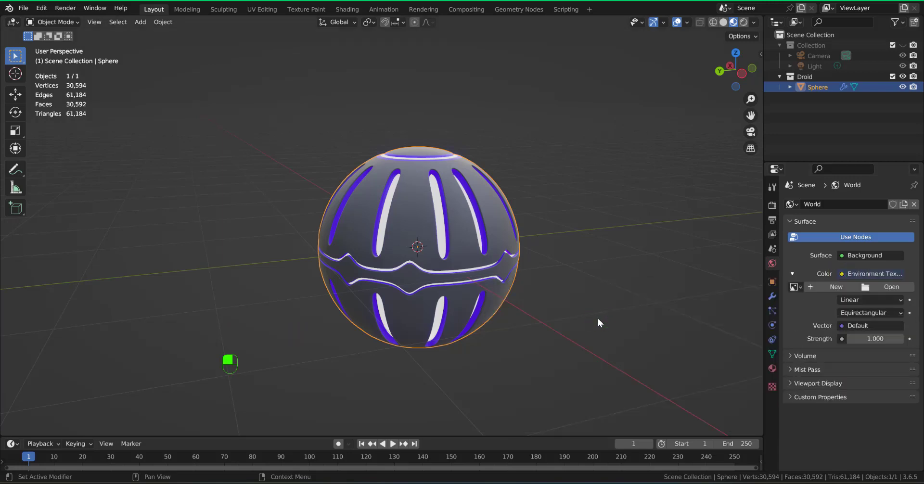
pyautogui.click(889, 288)
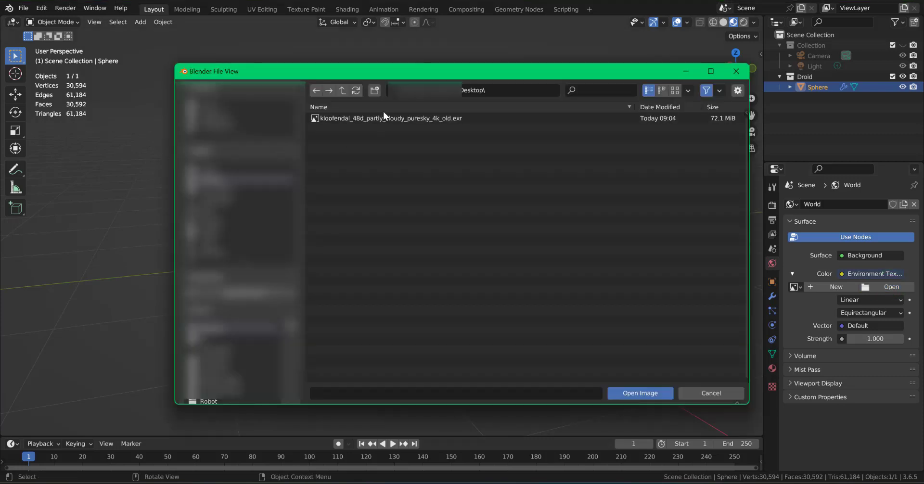
pyautogui.doubleClick(384, 119)
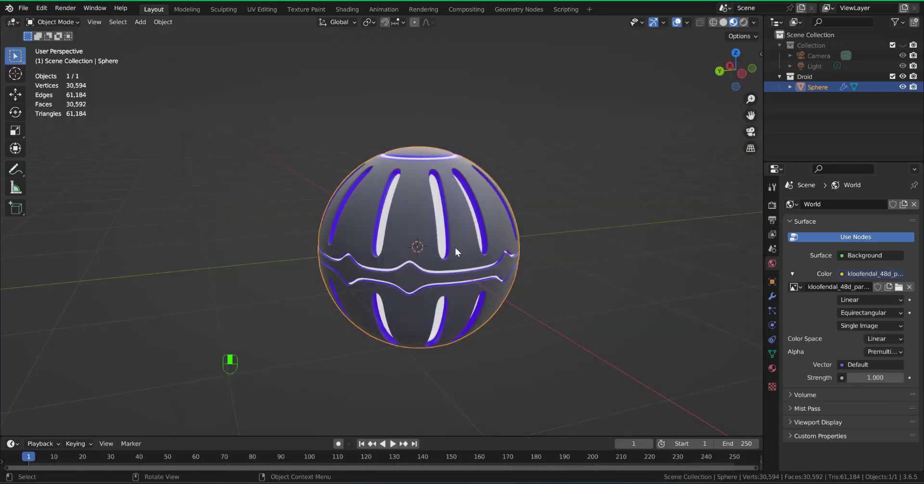
# Step: Switch the viewport to Rendered shading and view the droid against the sky environment
pyautogui.click(744, 22)
pyautogui.scroll(-2, 561, 186)
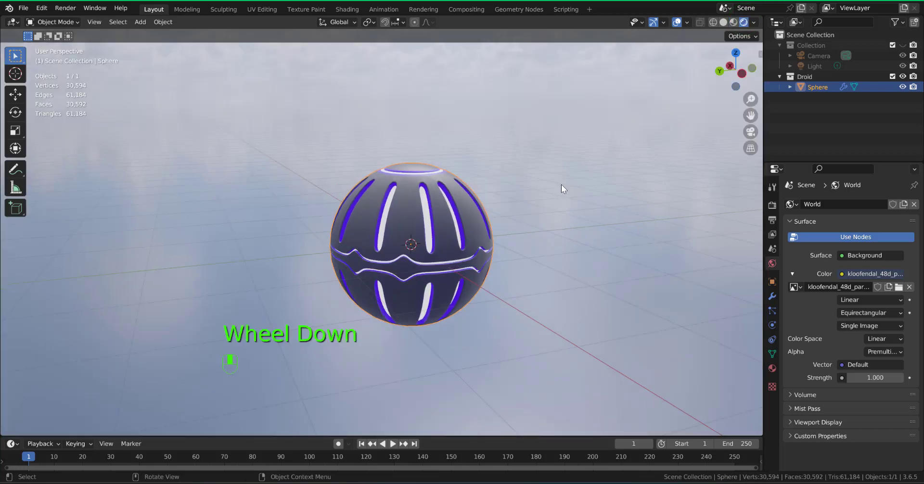
pyautogui.scroll(-2, 561, 184)
pyautogui.scroll(2, 561, 184)
# Step: Enable the Transparent option in the render's Film settings to hide the HDRI background, and collapse those settings
pyautogui.click(772, 205)
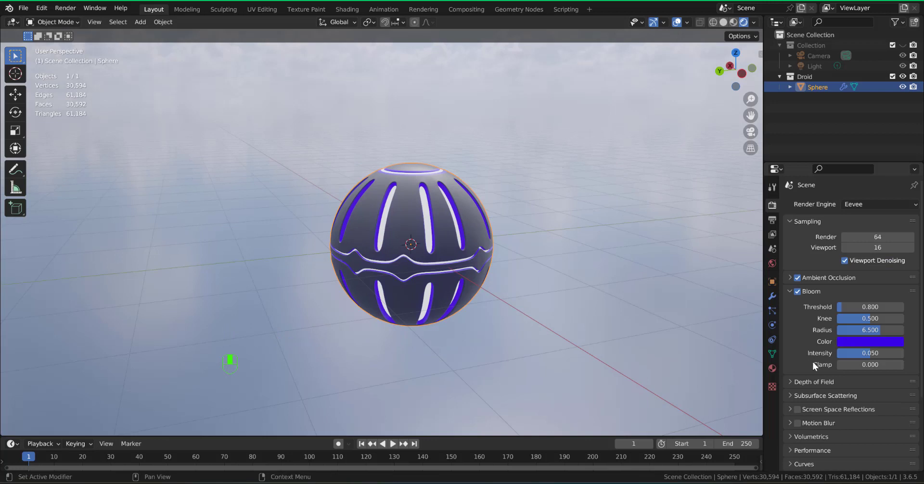
pyautogui.scroll(-4, 805, 416)
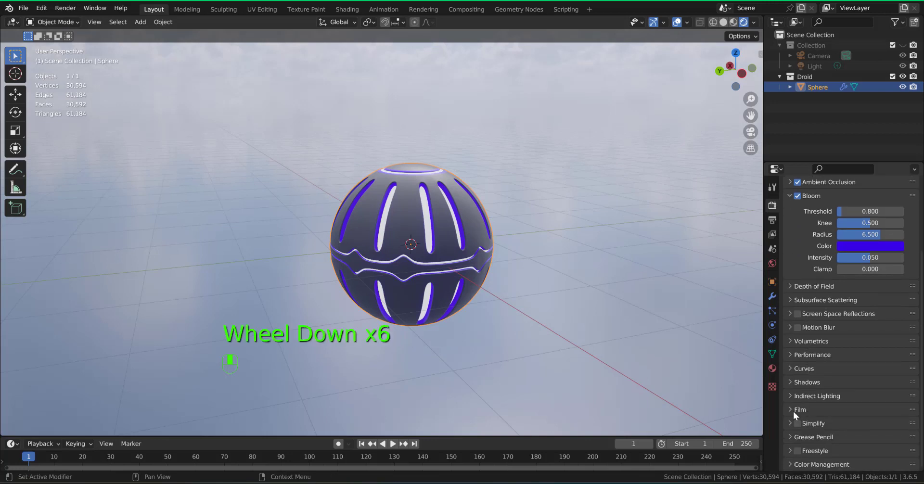
pyautogui.click(793, 411)
pyautogui.click(839, 436)
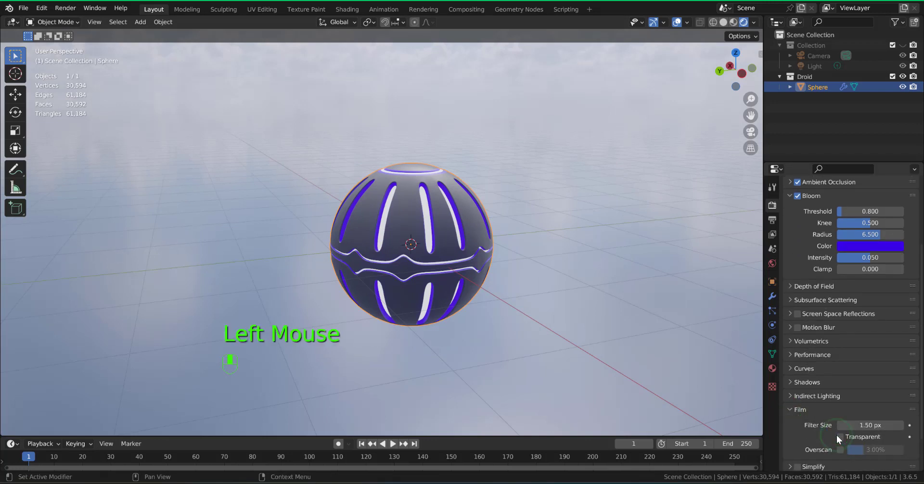
pyautogui.click(839, 438)
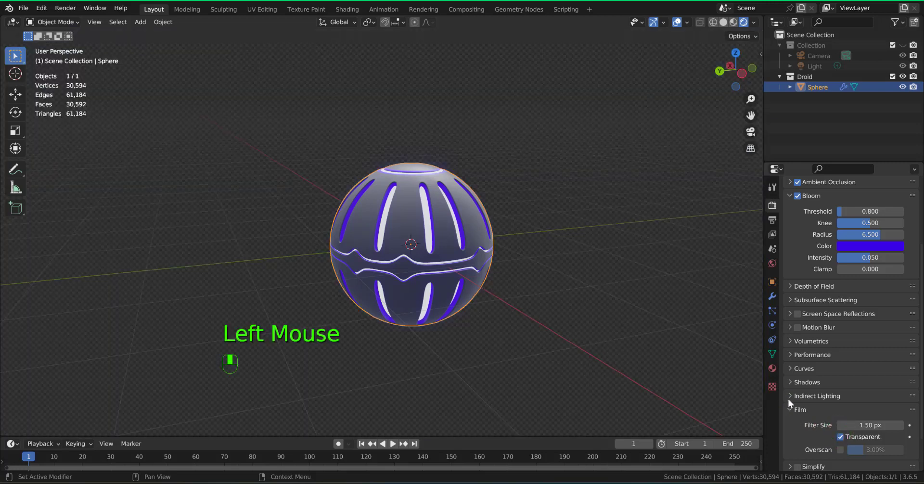
pyautogui.click(790, 411)
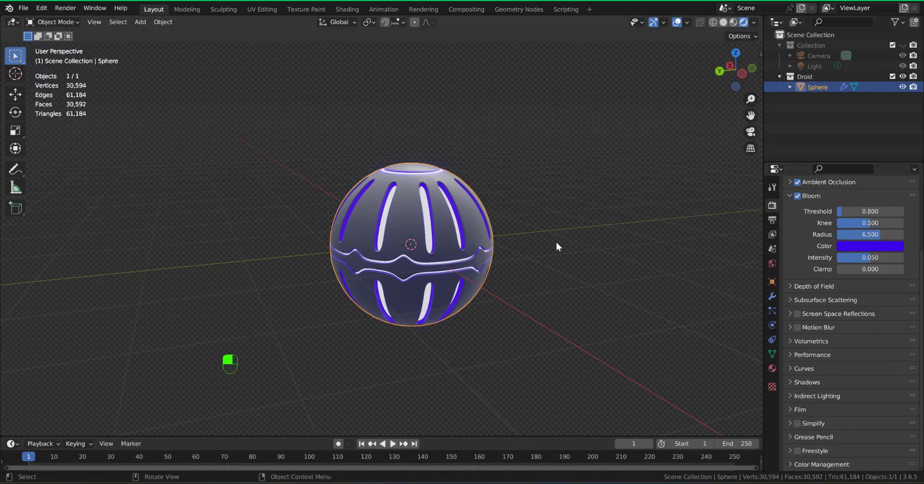
pyautogui.moveTo(556, 241); pyautogui.dragTo(540, 161, button='middle')
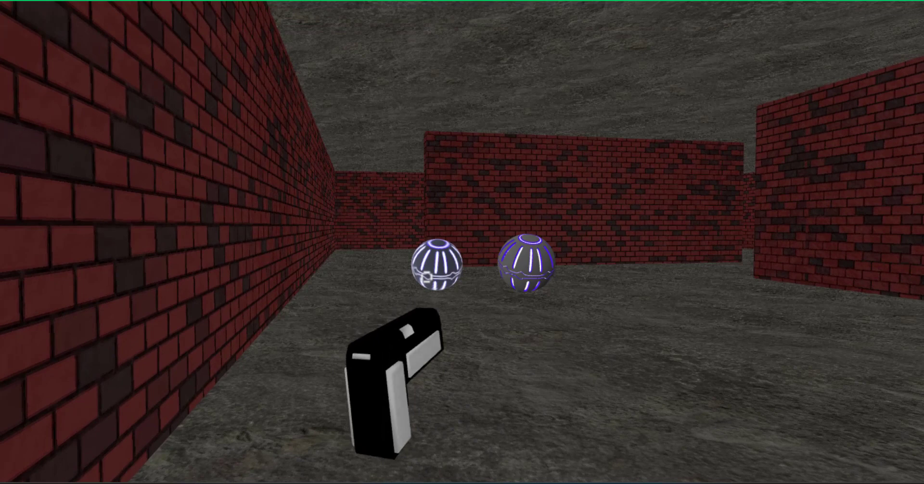
pyautogui.press('w')
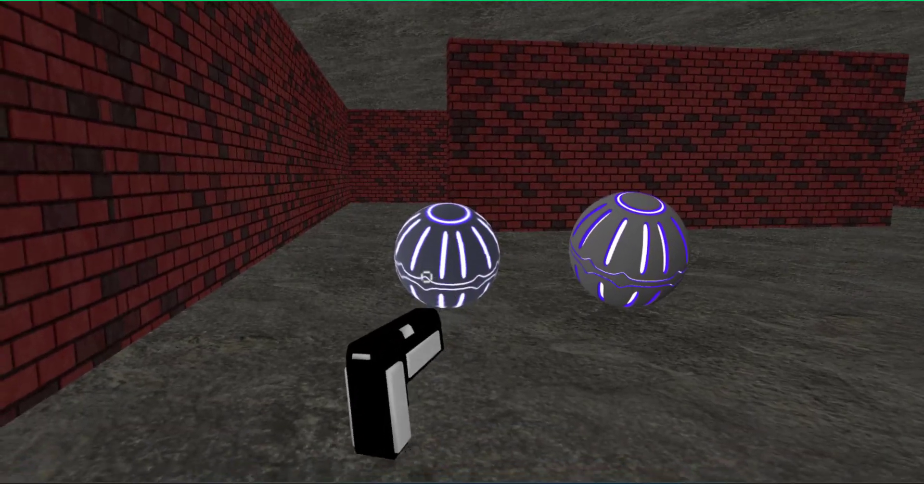
pyautogui.press('w')
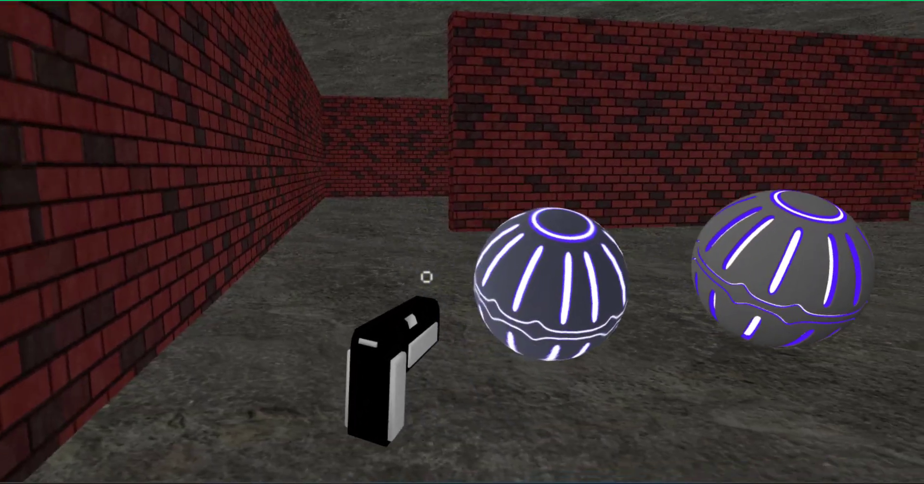
pyautogui.press('a')
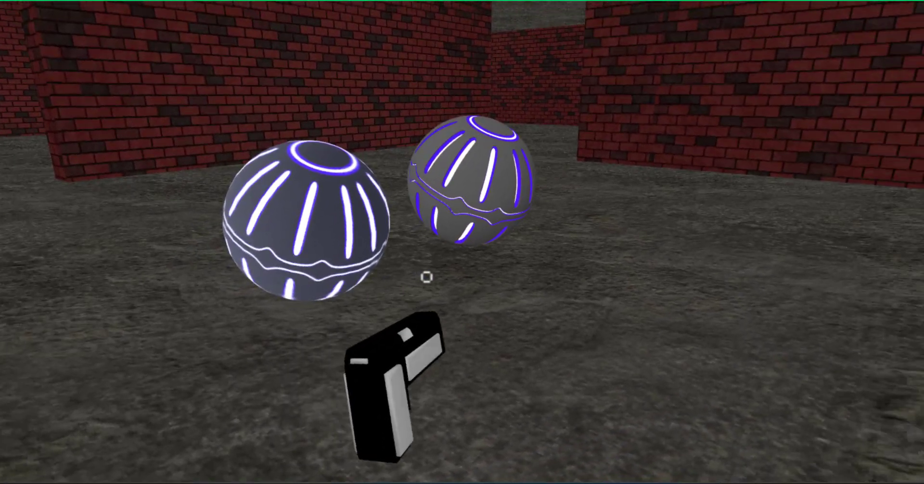
pyautogui.press('a')
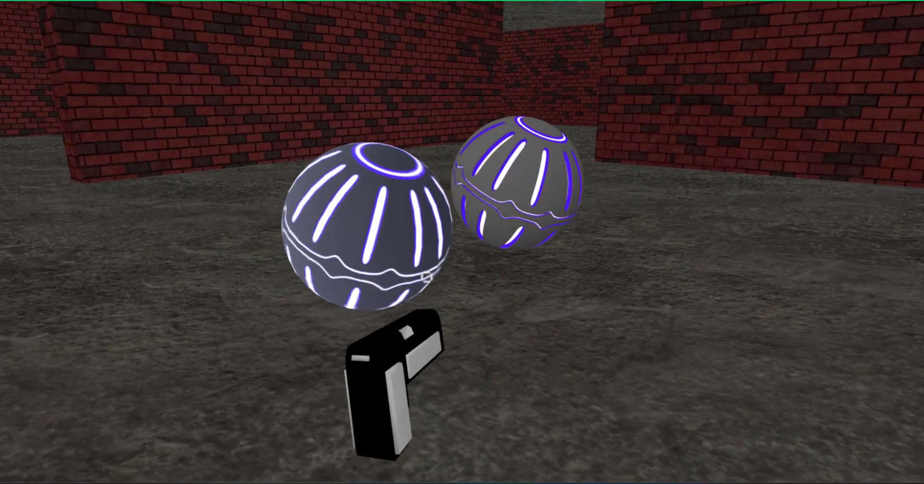
pyautogui.press('d')
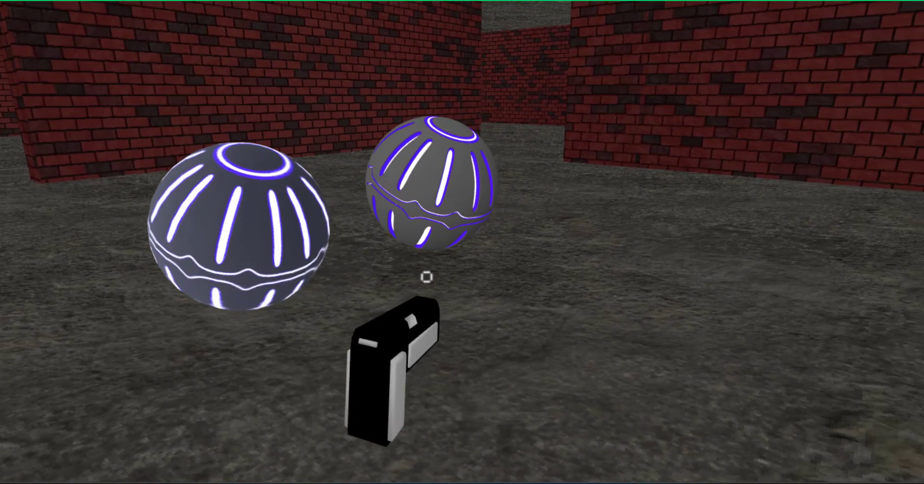
pyautogui.press('d')
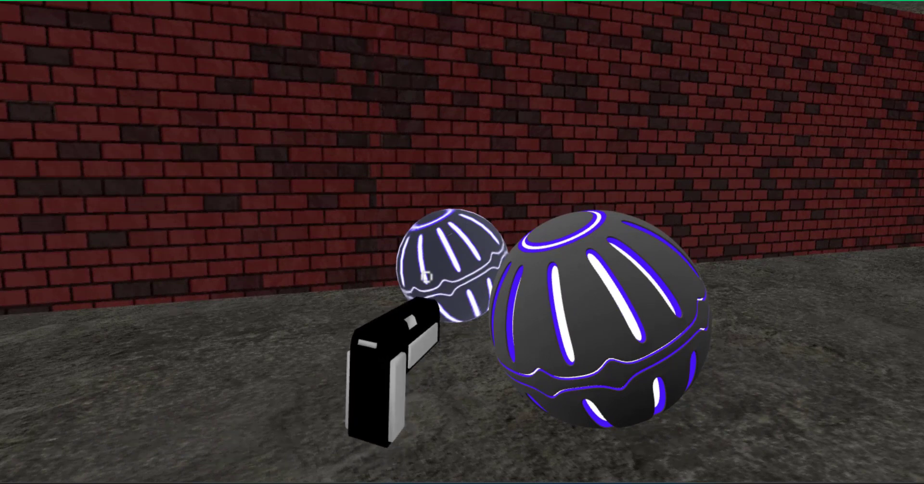
pyautogui.press('s')
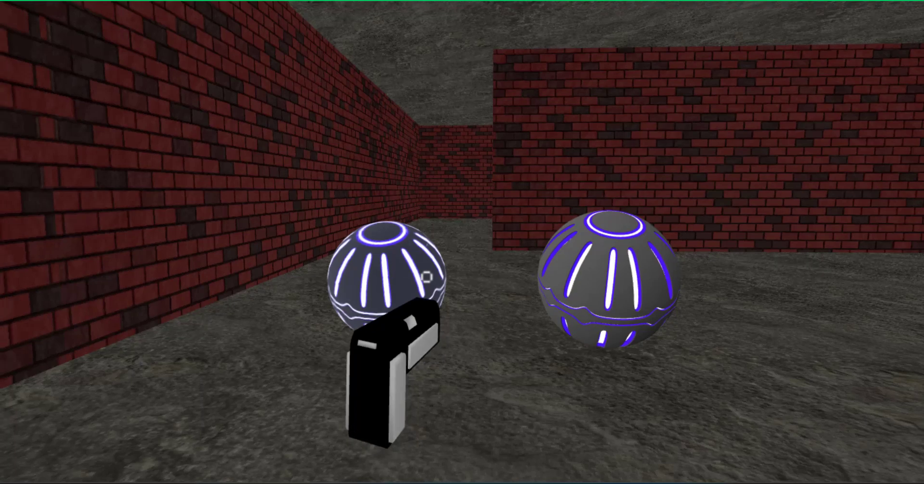
pyautogui.press('w')
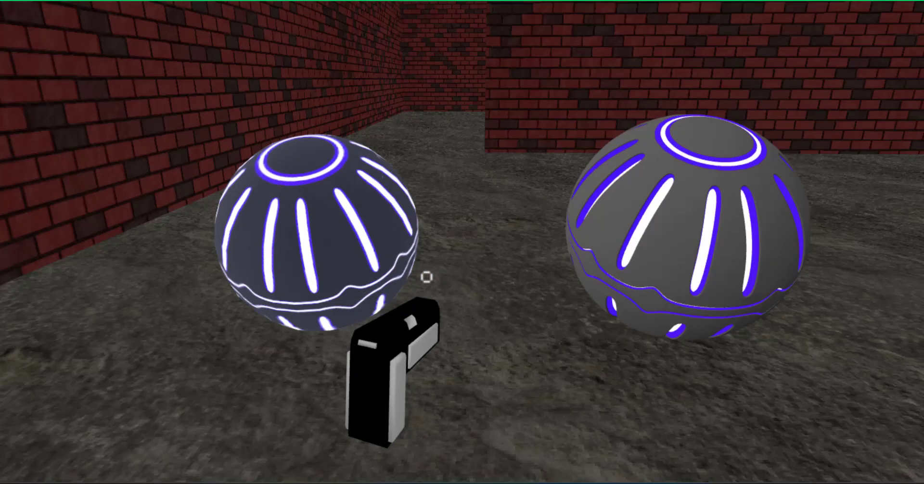
pyautogui.press('s')
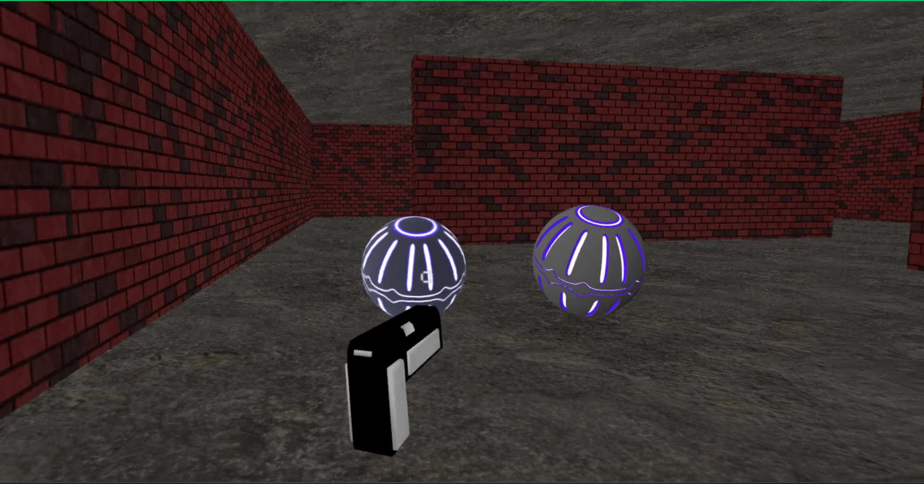
pyautogui.click(427, 277)
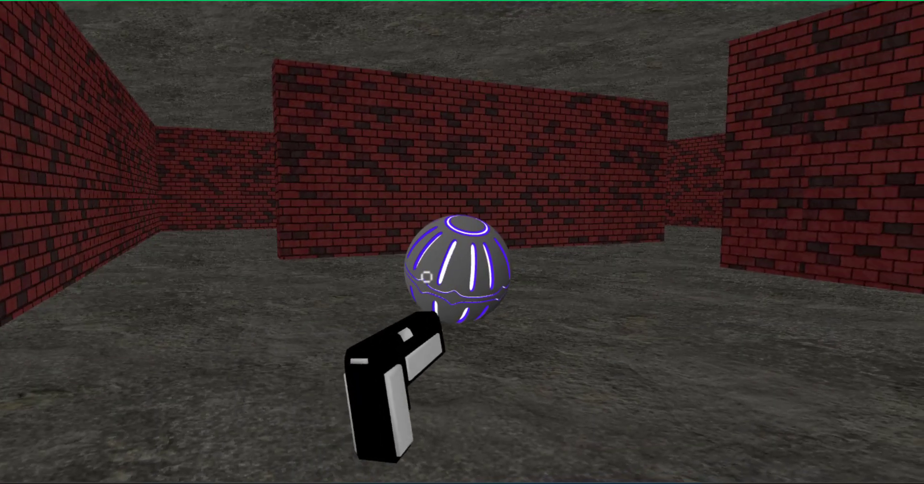
pyautogui.press('w')
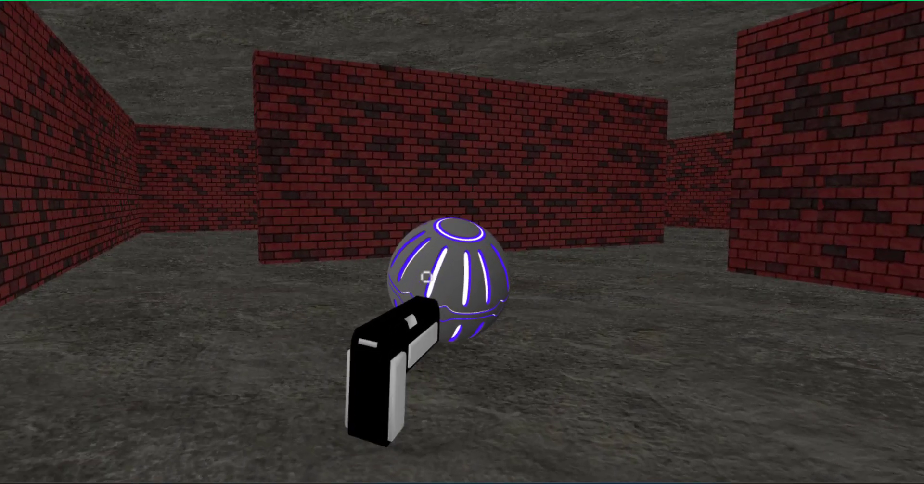
pyautogui.press('a')
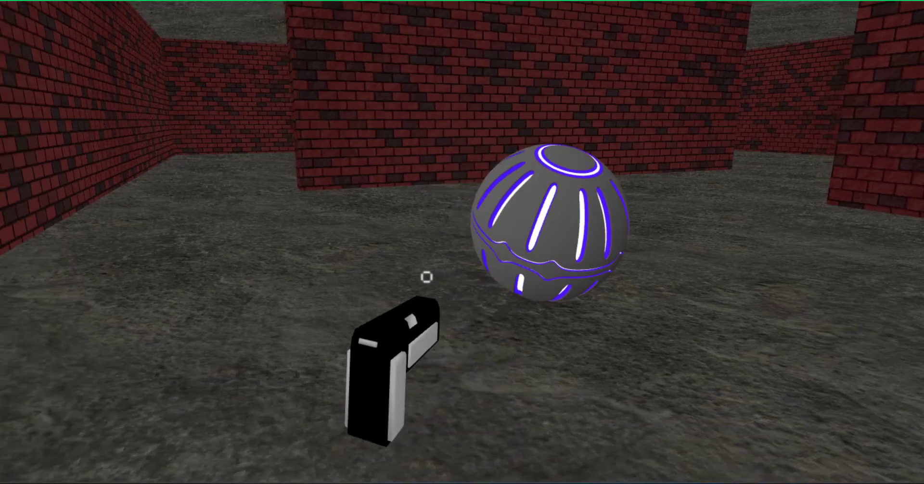
pyautogui.press('a')
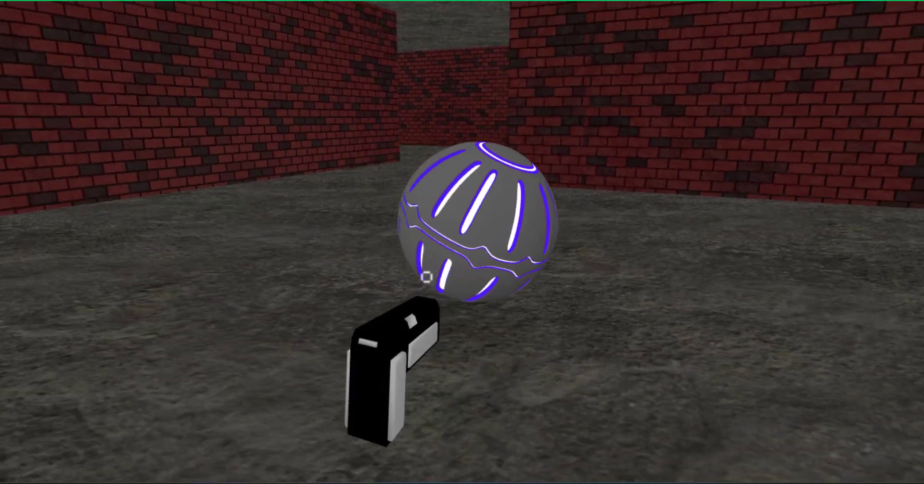
pyautogui.press('a')
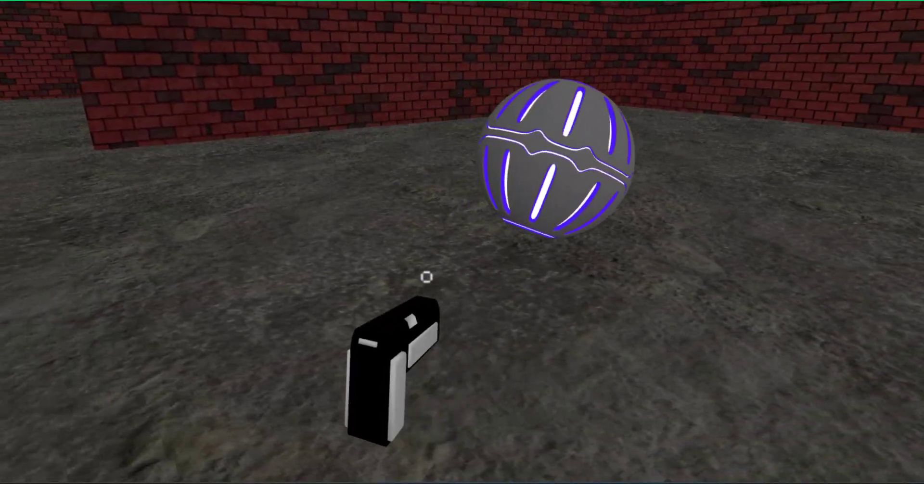
pyautogui.press('a')
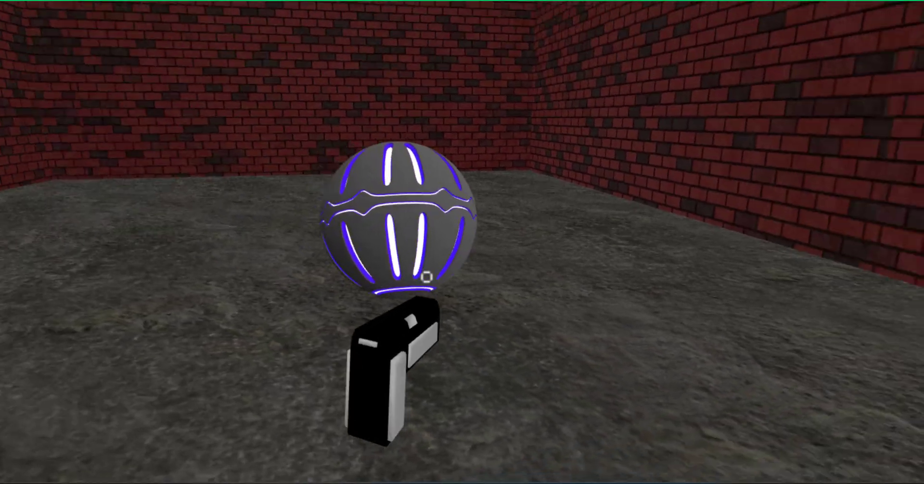
pyautogui.press('a')
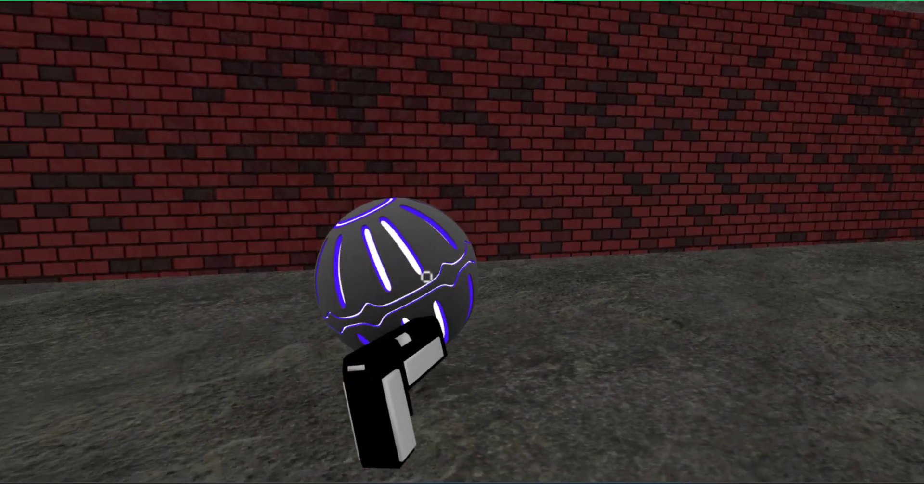
pyautogui.click(426, 277)
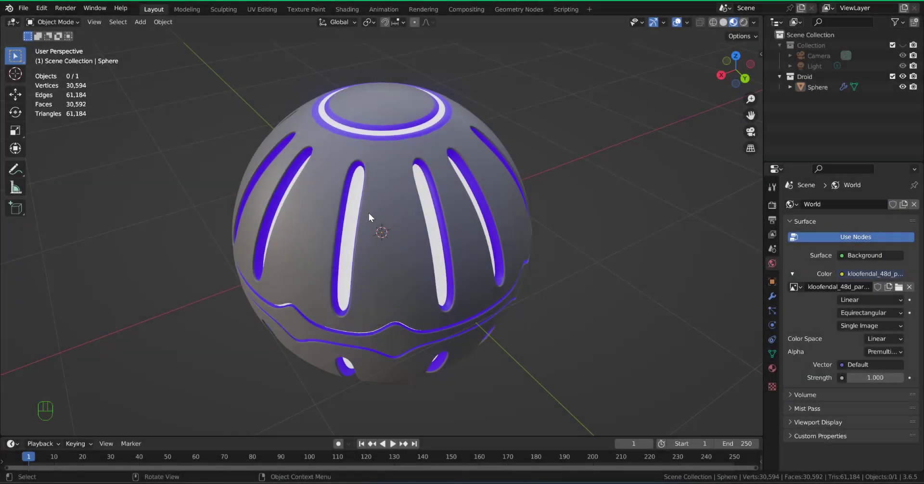
# Step: Rename the grooved sphere object to Droid
pyautogui.click(369, 212)
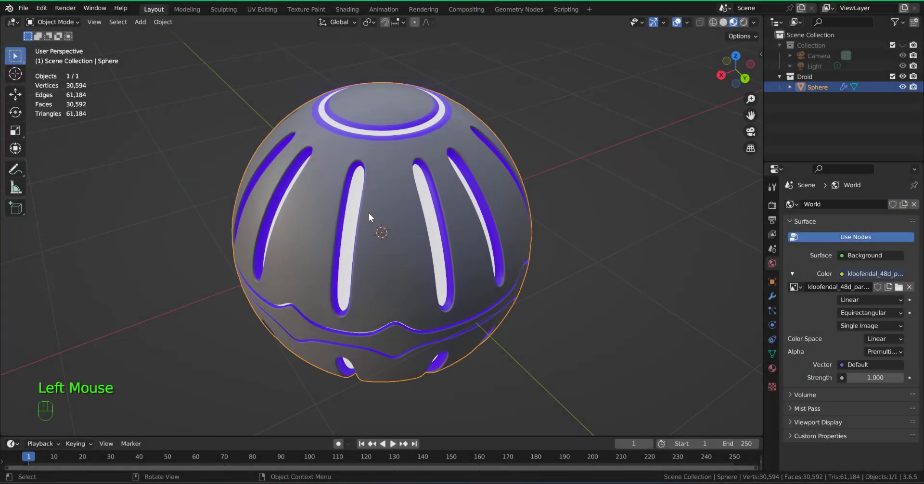
pyautogui.press('F2')
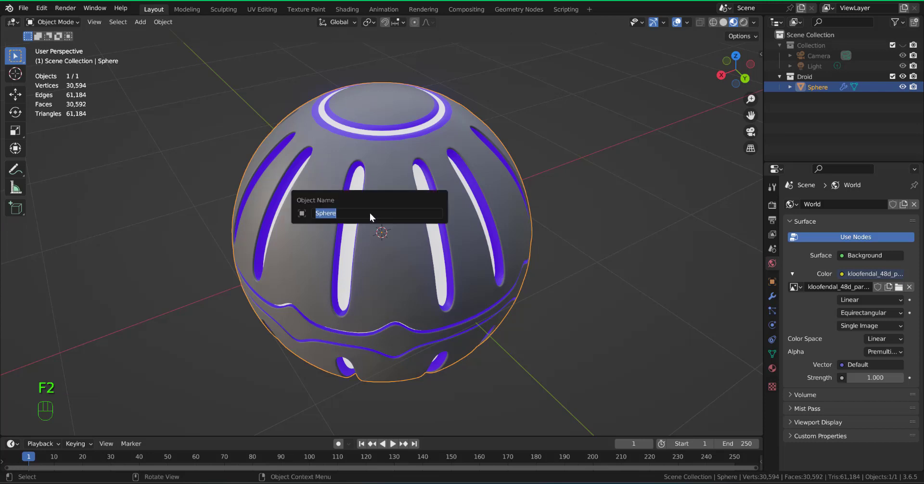
pyautogui.write('Droid')
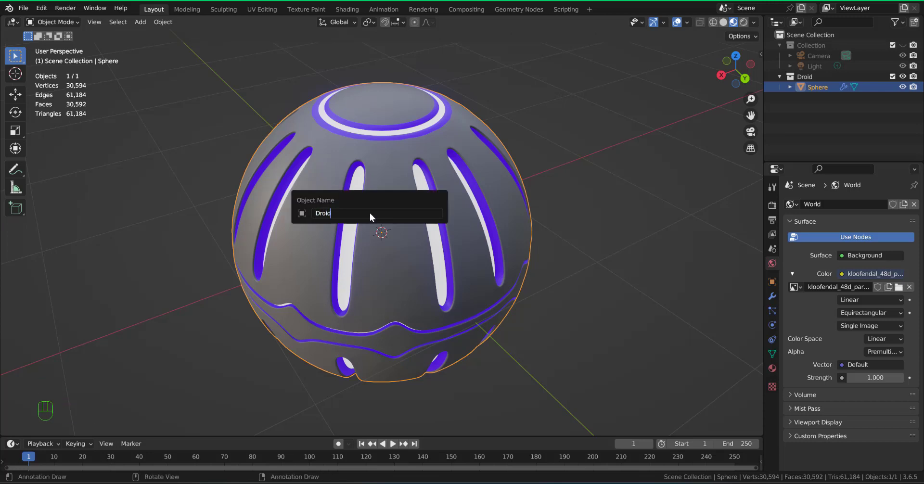
pyautogui.press('Return')
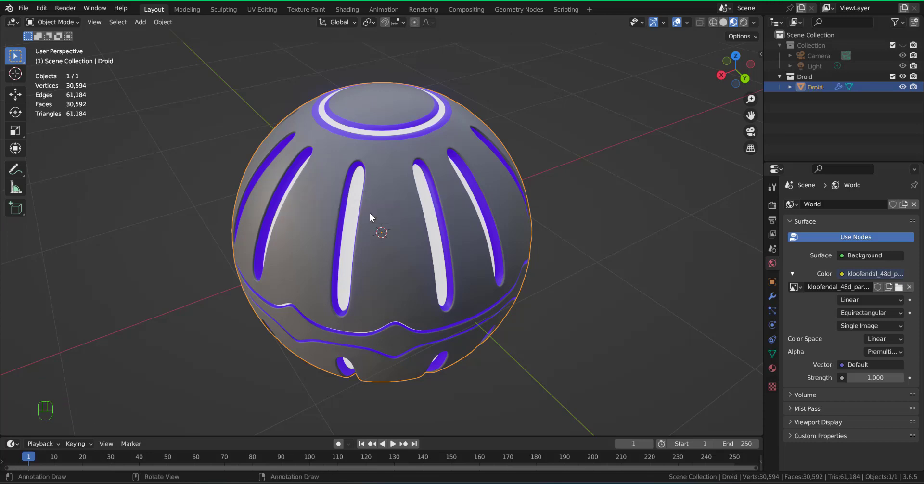
# Step: Add a UV sphere mesh at the droid's center
pyautogui.hotkey('shift', 'a')
pyautogui.moveTo(370, 213)
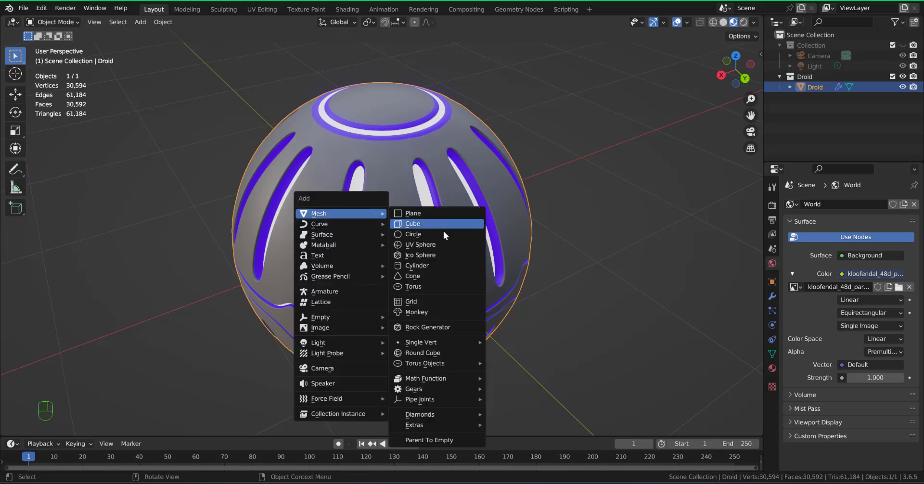
pyautogui.click(439, 244)
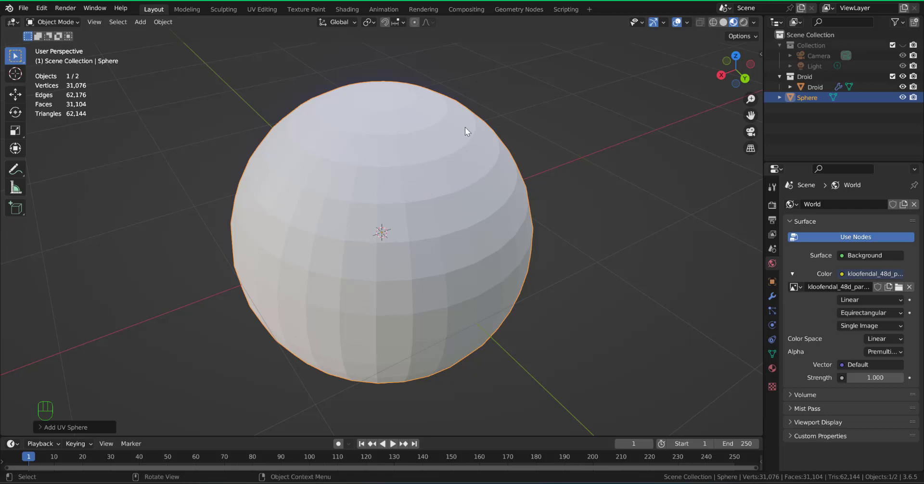
# Step: Shade the new UV sphere smooth and open it for UV editing
pyautogui.click(386, 190)
pyautogui.moveTo(387, 191); pyautogui.dragTo(388, 194, button='right')
pyautogui.click(262, 9)
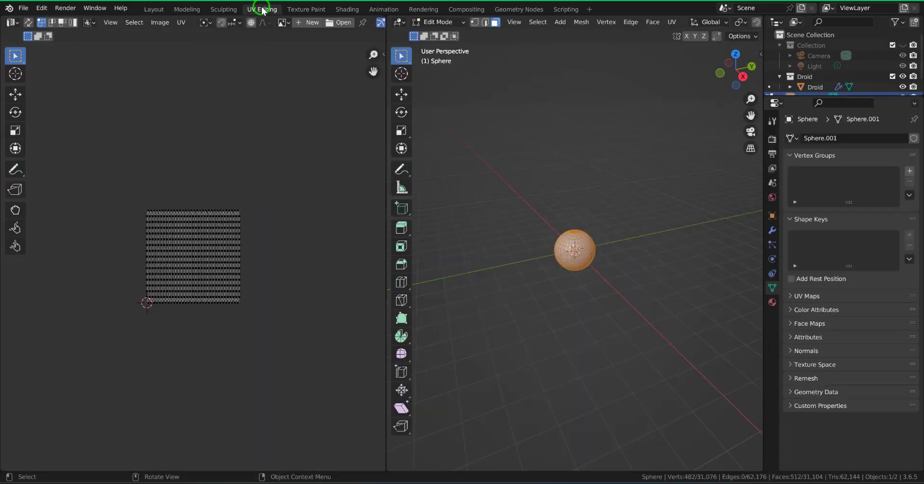
# Step: Unwrap the whole sphere with Smart UV Project, using an island margin of 0.030, and fit the UV layout in view
pyautogui.scroll(2, 590, 266)
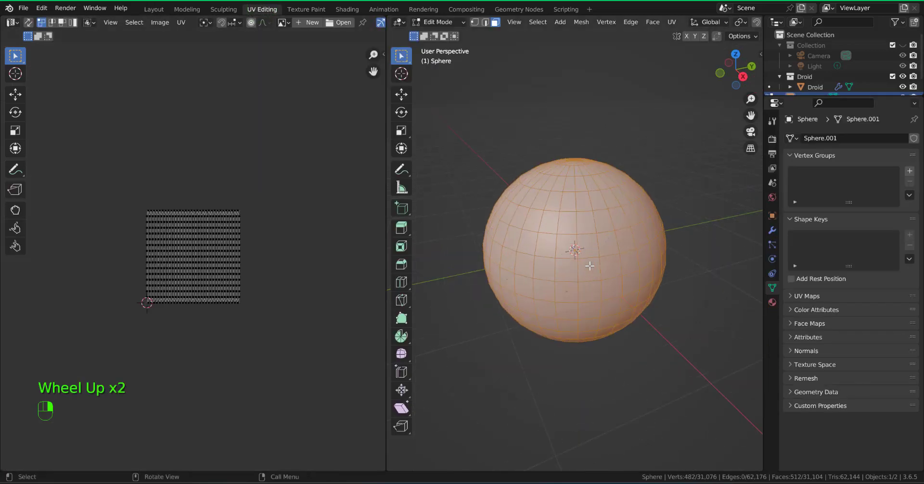
pyautogui.scroll(2, 183, 279)
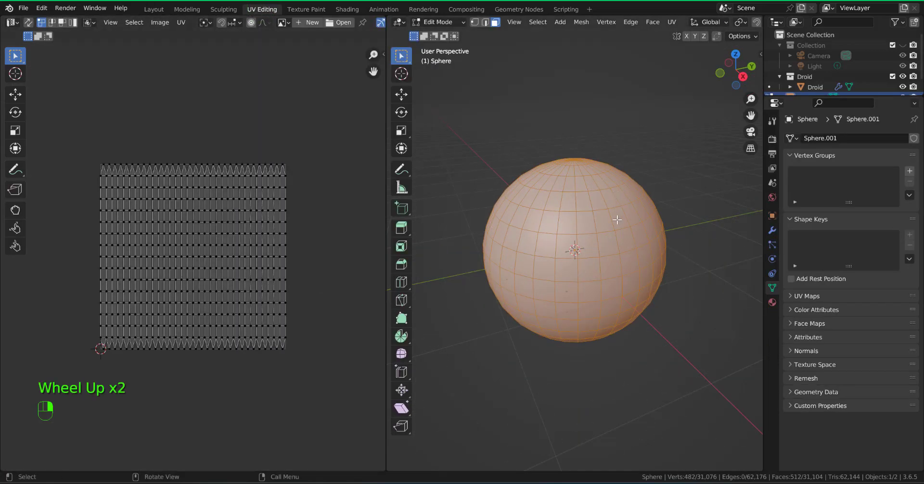
pyautogui.press('u')
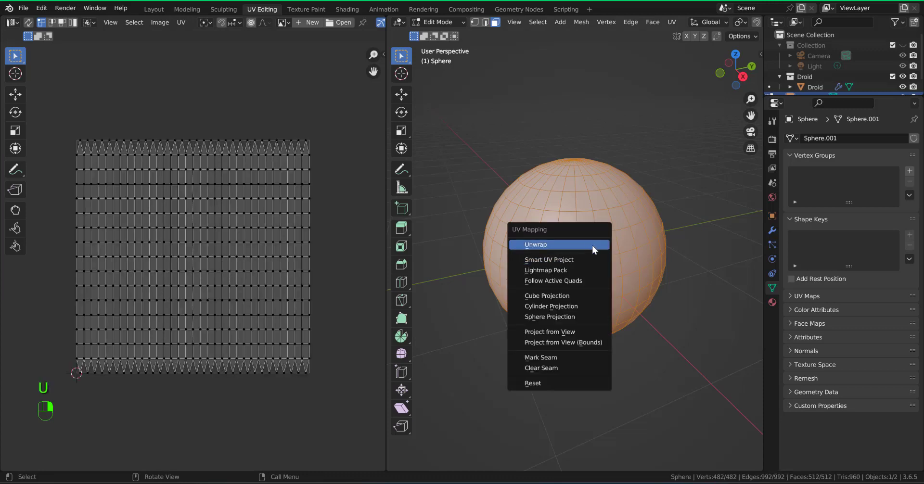
pyautogui.click(571, 258)
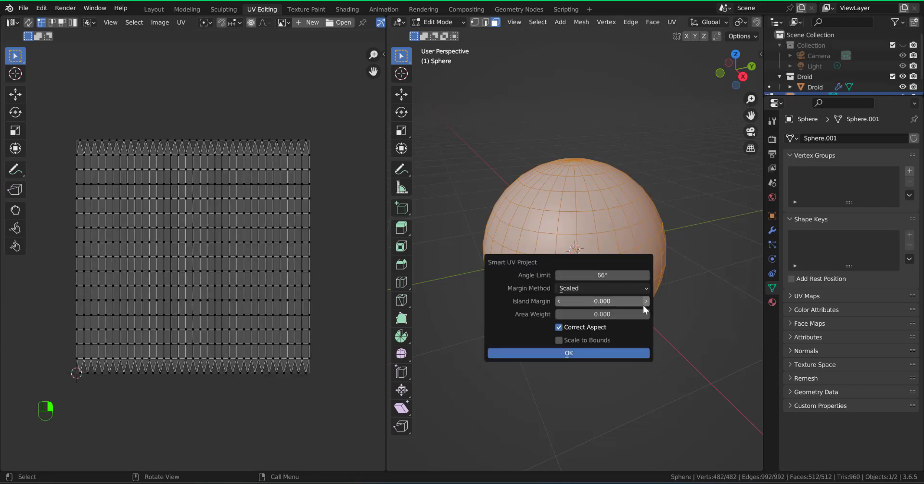
pyautogui.click(646, 301)
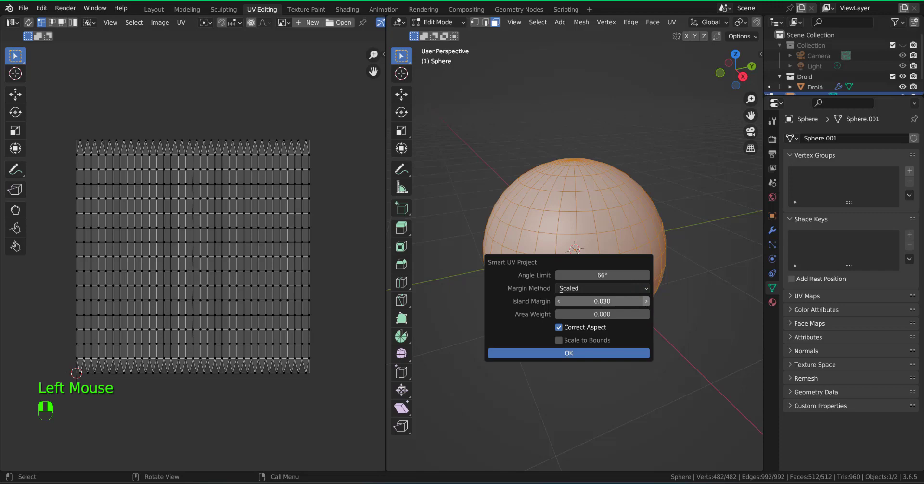
pyautogui.click(553, 352)
pyautogui.scroll(4, 250, 297)
pyautogui.moveTo(193, 269); pyautogui.dragTo(283, 239, button='middle')
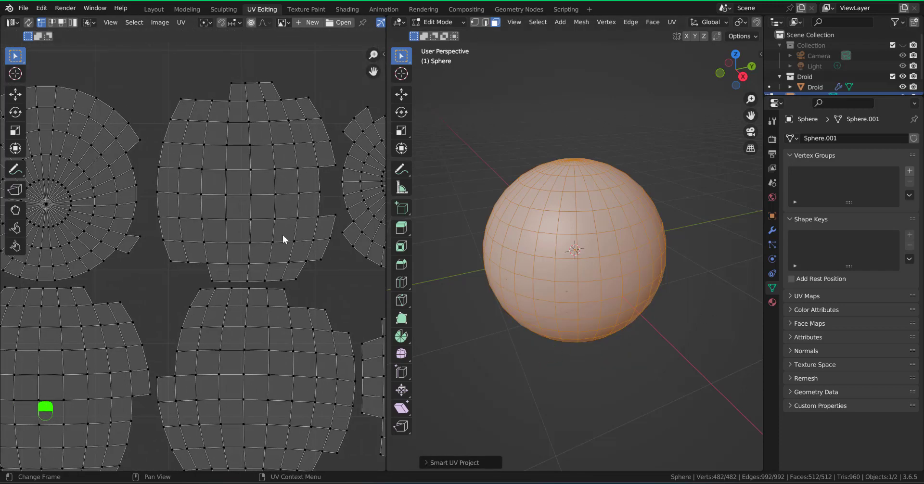
pyautogui.press('Home')
# Step: Add a Shrinkwrap modifier to the sphere in the Layout workspace and set its wrap method to Project
pyautogui.click(157, 10)
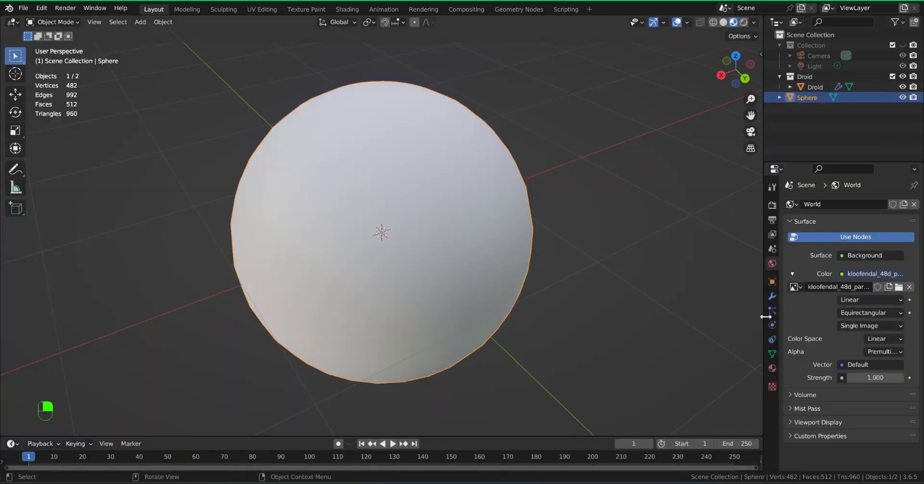
pyautogui.click(773, 297)
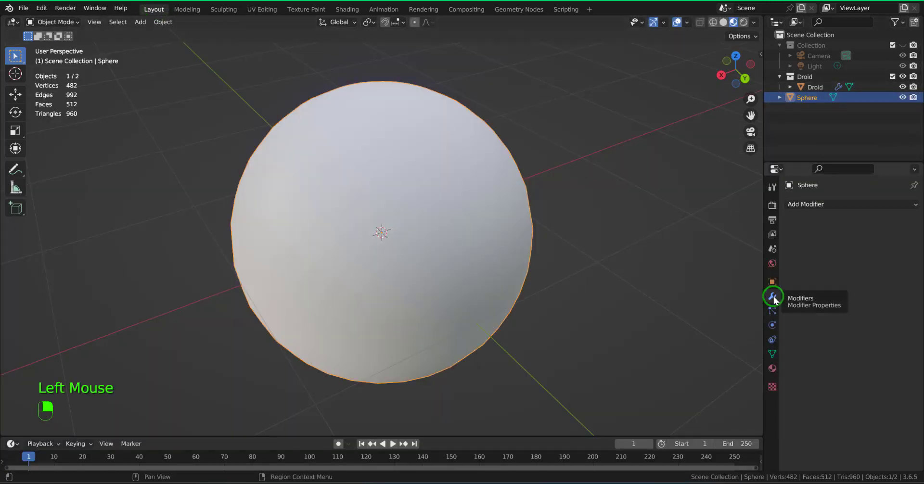
pyautogui.click(816, 204)
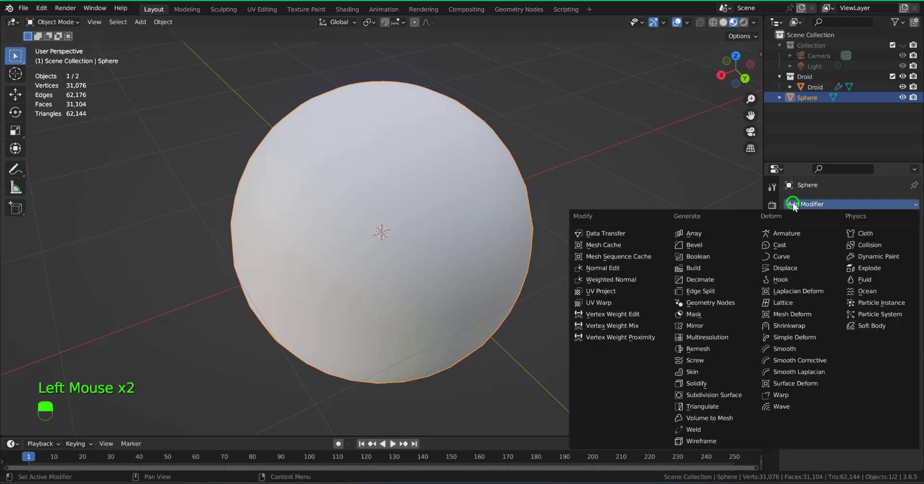
pyautogui.click(796, 325)
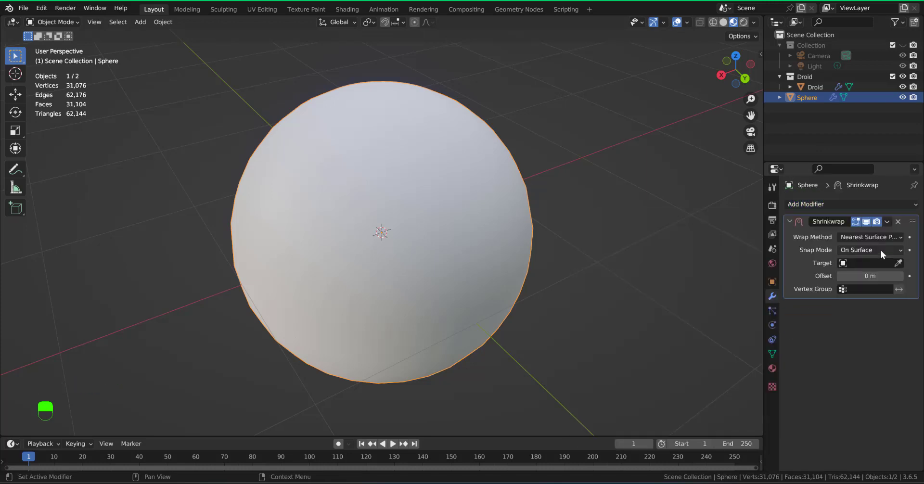
pyautogui.click(858, 235)
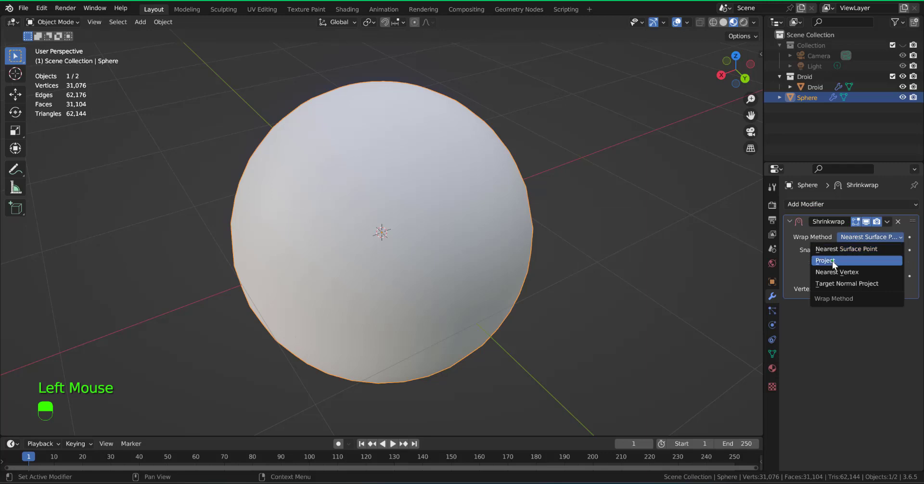
pyautogui.click(850, 255)
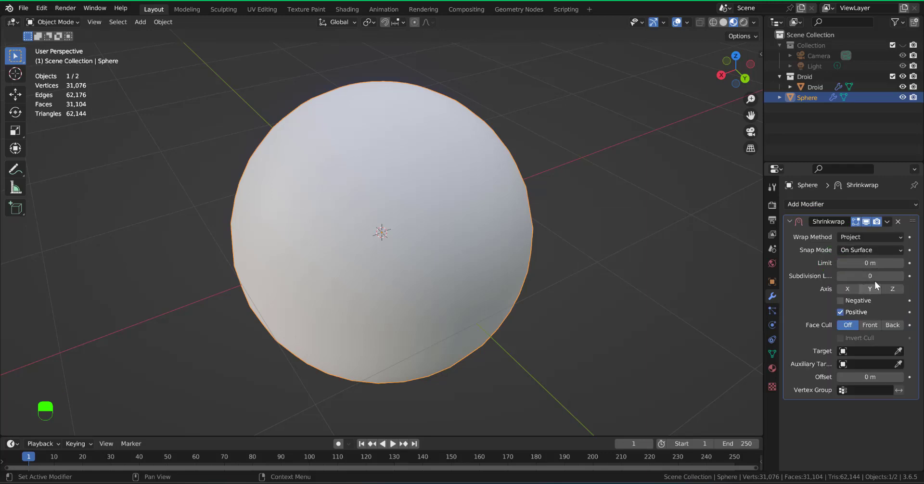
# Step: Set the Shrinkwrap subdivision levels to 2, enable the negative direction, and choose the Droid object as target
pyautogui.click(896, 277)
pyautogui.click(896, 276)
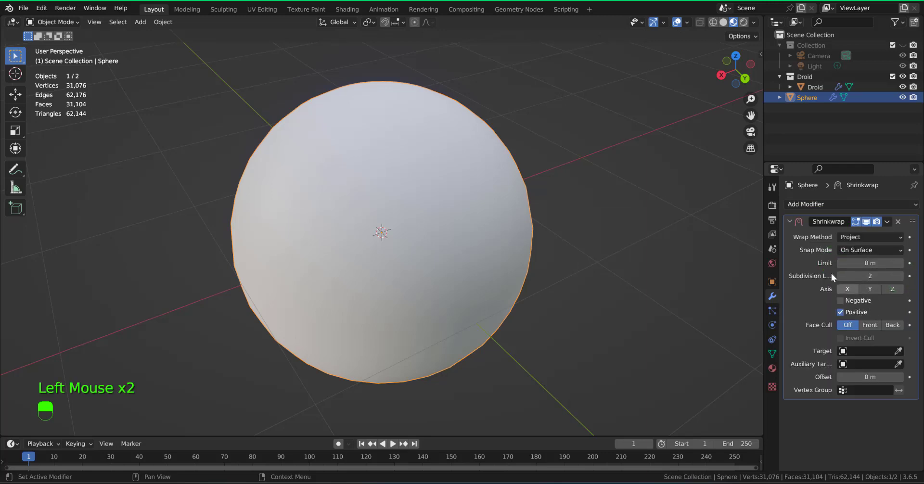
pyautogui.click(841, 300)
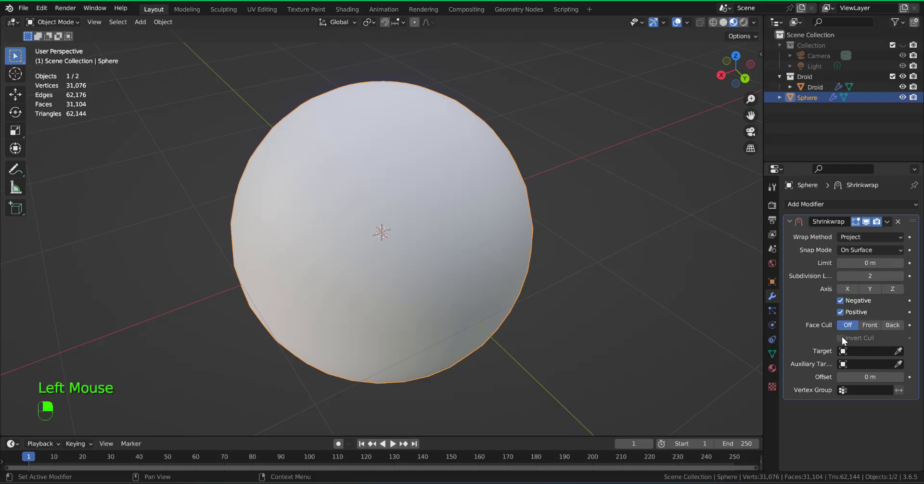
pyautogui.click(898, 351)
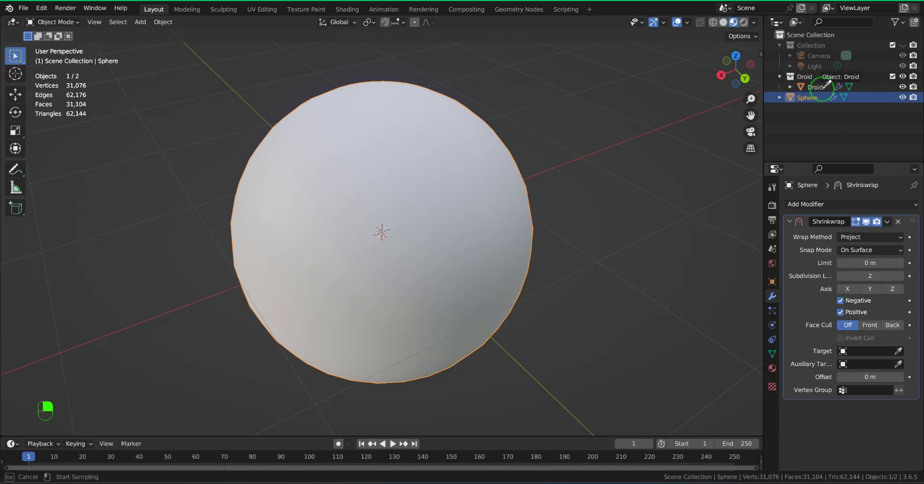
pyautogui.click(823, 88)
# Step: Rename the shrinkwrapped sphere object to Droid_Lo
pyautogui.click(805, 98)
pyautogui.press('F2')
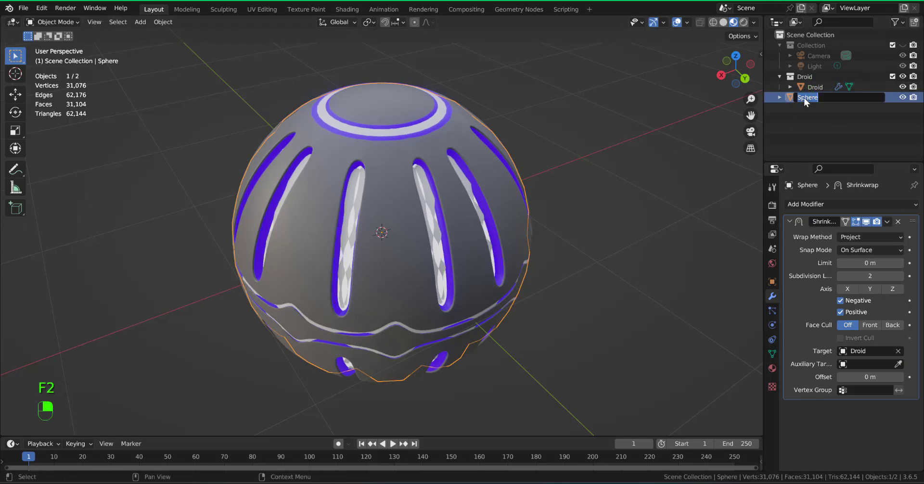
pyautogui.write('Droid_Lo')
pyautogui.press('Return')
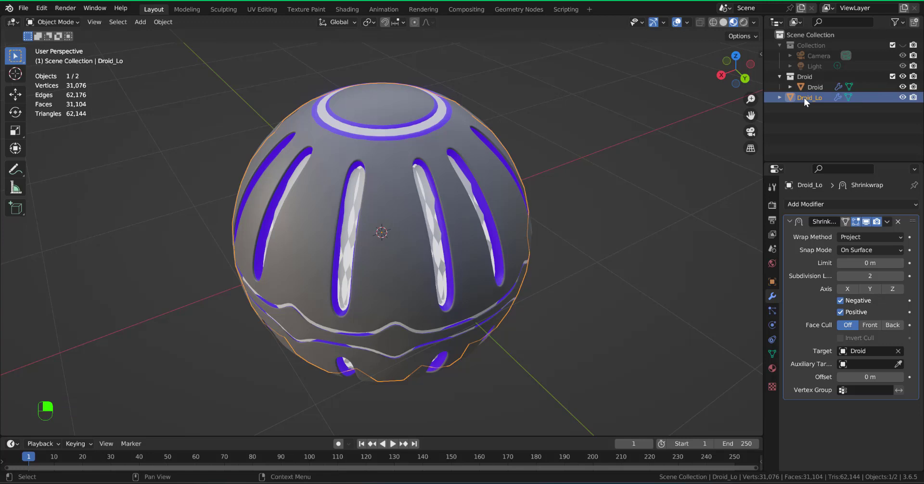
# Step: Rename the detailed Droid object to Droid_Hi
pyautogui.click(826, 86)
pyautogui.press('F2')
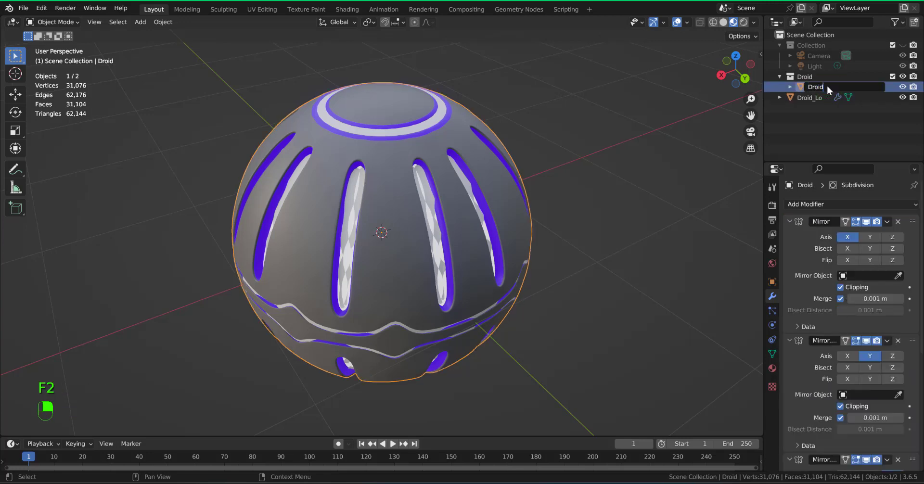
pyautogui.write('_Hi')
pyautogui.press('Return')
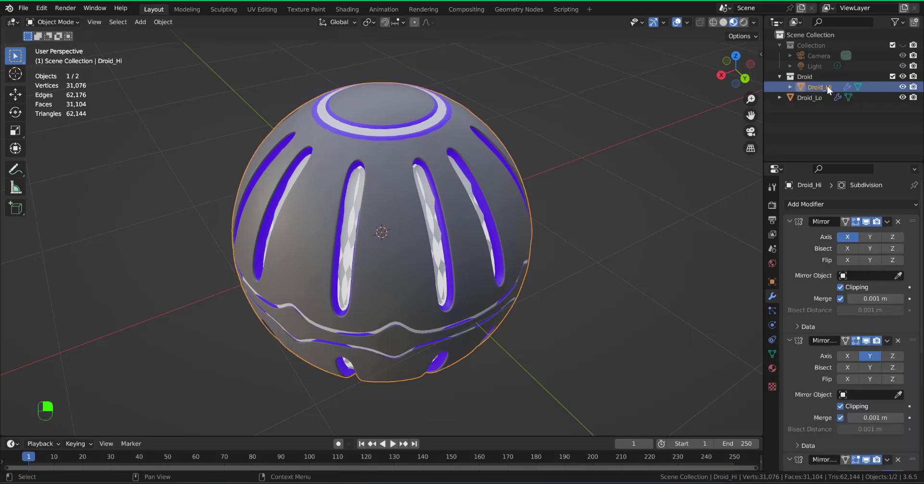
# Step: Move Droid_Lo into the Droid collection and hide it in the viewport
pyautogui.click(809, 99)
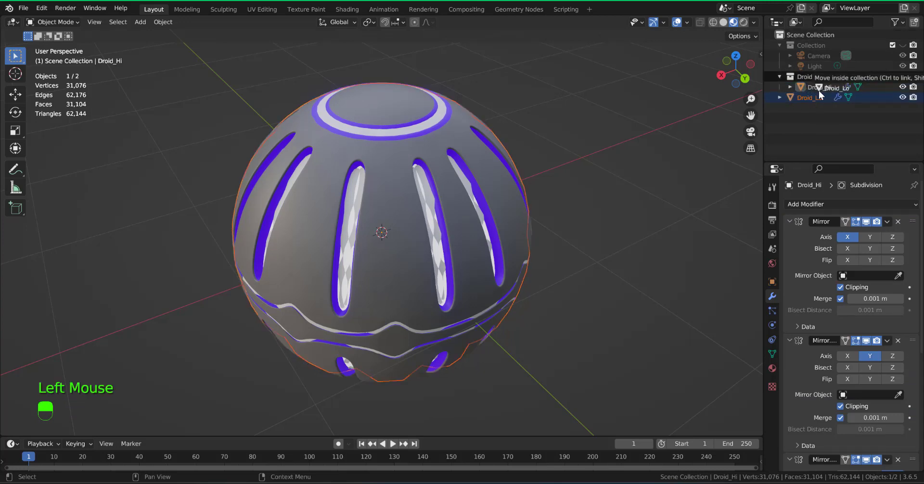
pyautogui.click(827, 99)
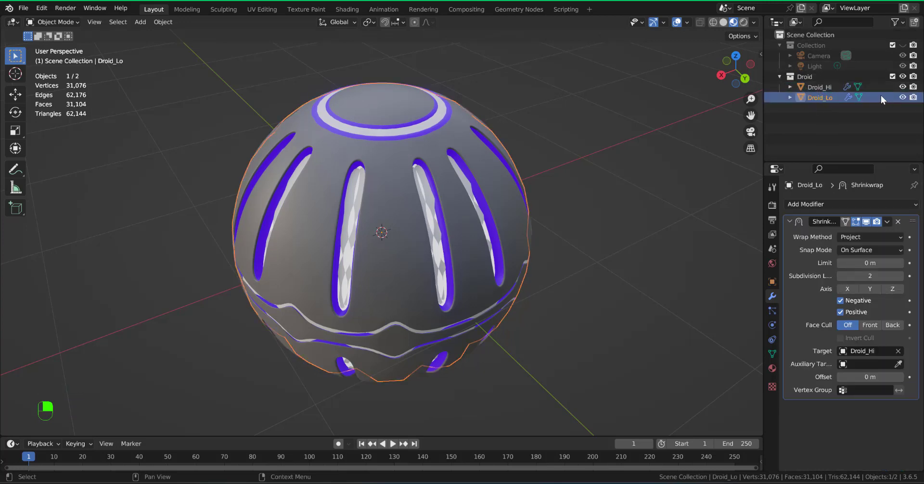
pyautogui.click(903, 98)
# Step: Select Droid_Hi, open it for UV editing, and examine how much of its mesh is editable
pyautogui.click(820, 87)
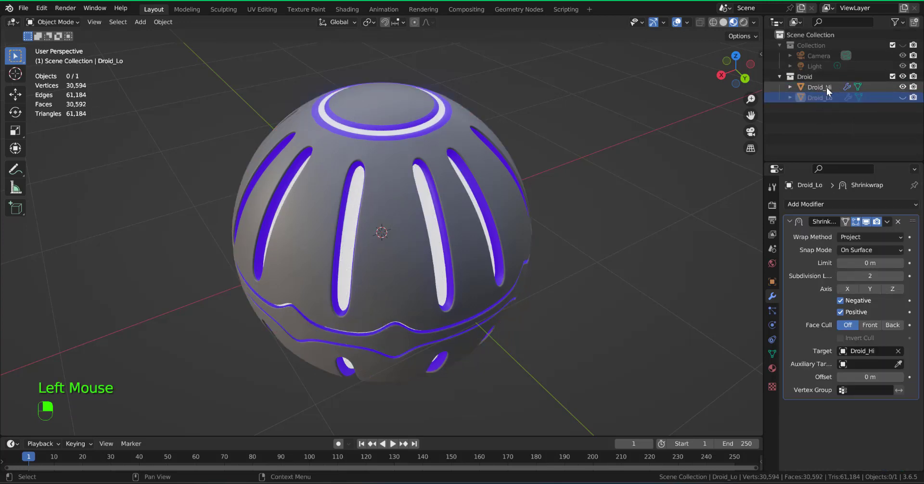
pyautogui.click(396, 249)
pyautogui.click(260, 9)
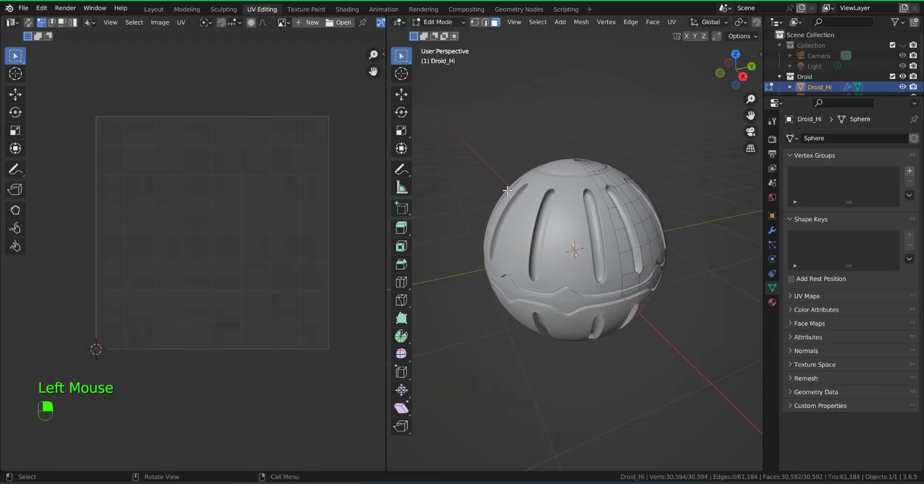
pyautogui.moveTo(507, 190); pyautogui.dragTo(435, 214, button='middle')
pyautogui.scroll(-1, 496, 241)
pyautogui.scroll(2, 518, 243)
# Step: Apply the three Mirror modifiers and the Subdivision modifier on Droid_Hi in the Layout workspace
pyautogui.click(153, 10)
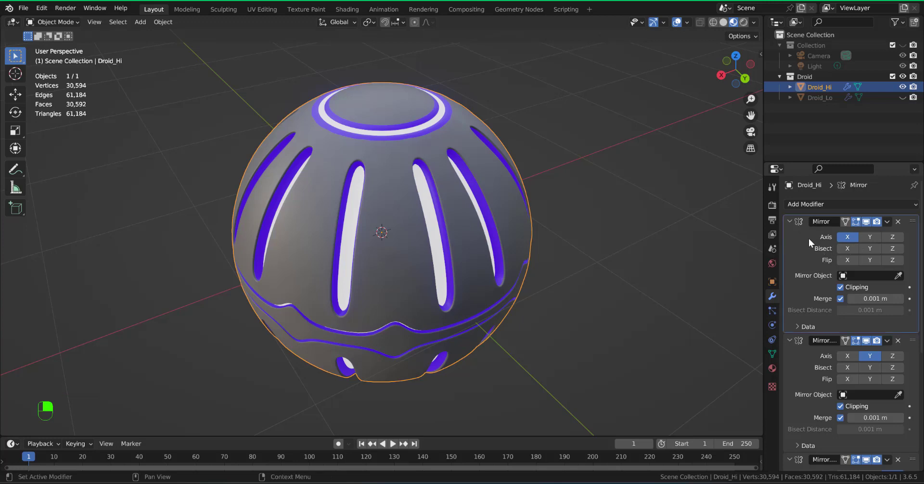
pyautogui.hotkey('ctrl', 'a')
pyautogui.hotkey('ctrl', 'a')
pyautogui.hotkey('ctrl', 'a')
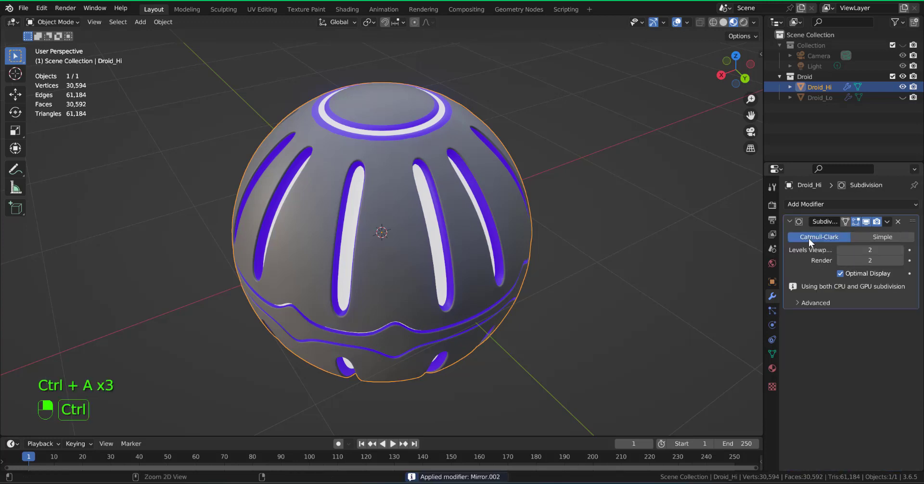
pyautogui.hotkey('ctrl', 'a')
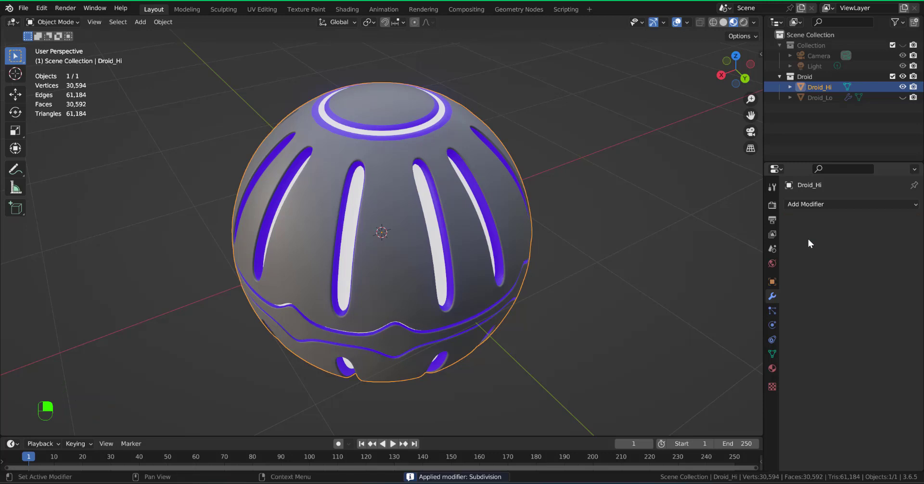
# Step: Unwrap all faces of Droid_Hi with Smart UV Project at a 0.030 island margin, and select all resulting UV islands
pyautogui.click(249, 12)
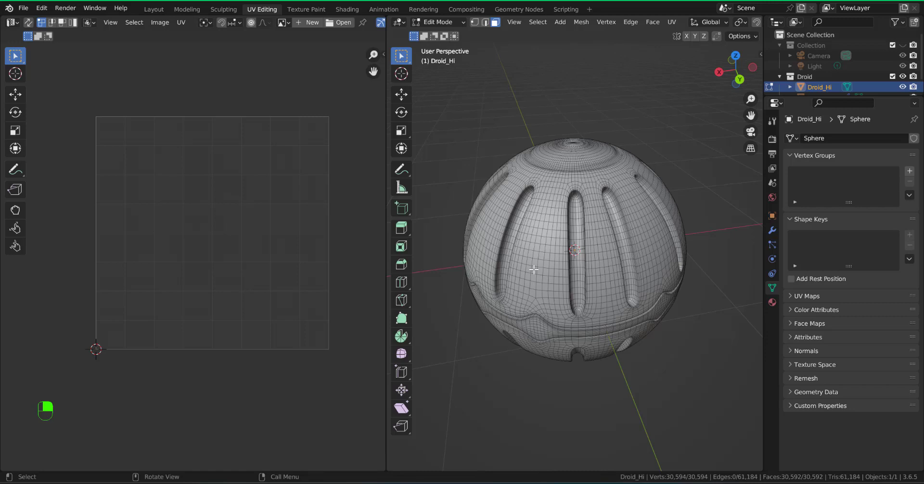
pyautogui.press('a')
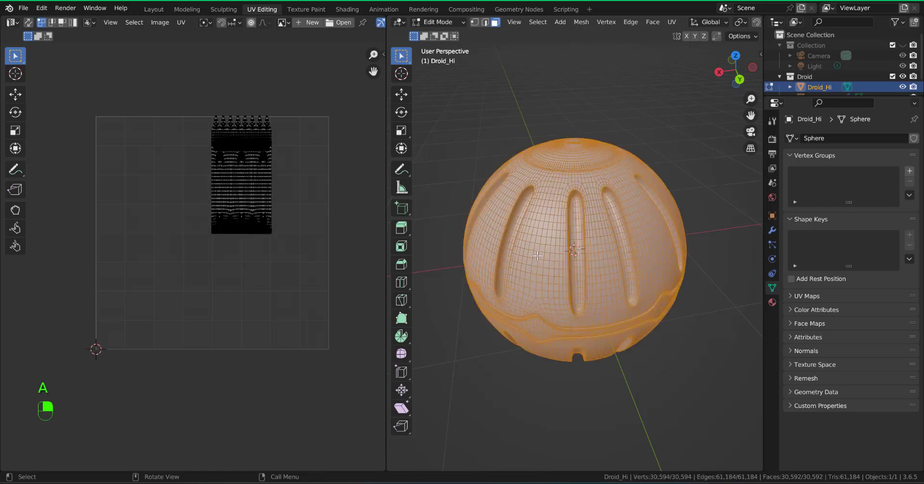
pyautogui.press('u')
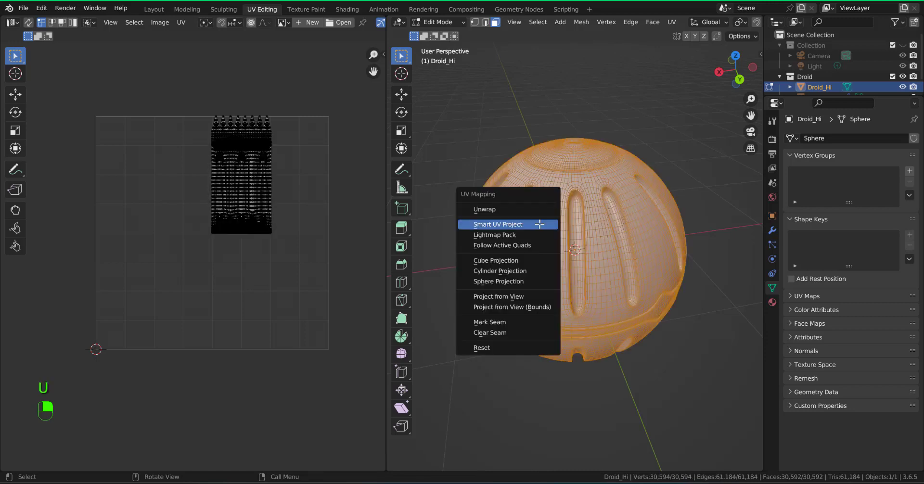
pyautogui.click(508, 228)
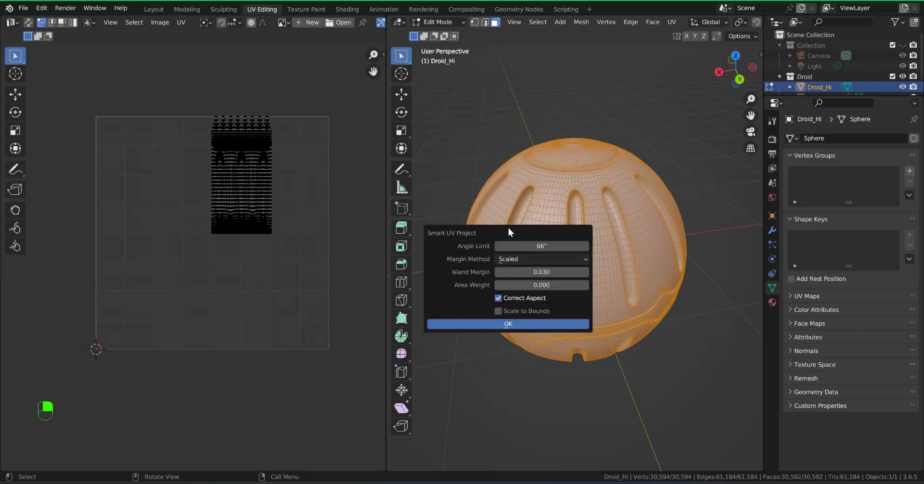
pyautogui.click(493, 322)
pyautogui.scroll(2, 223, 258)
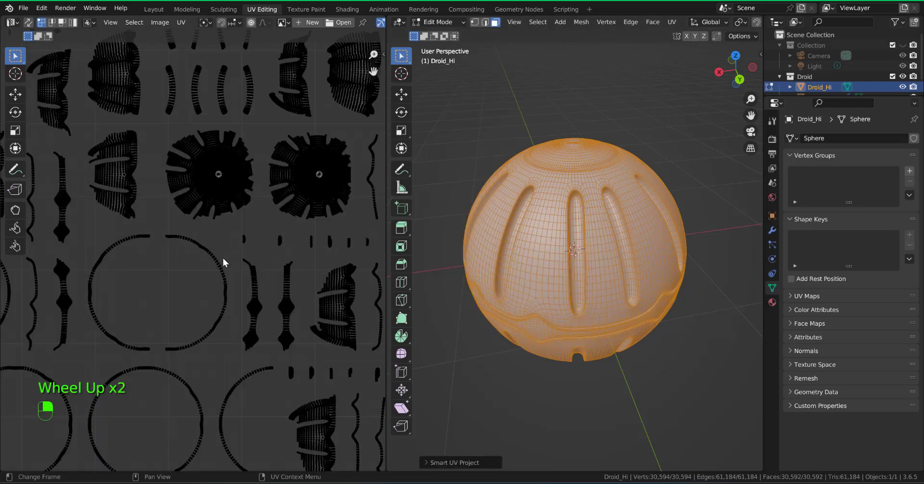
pyautogui.scroll(-1, 224, 258)
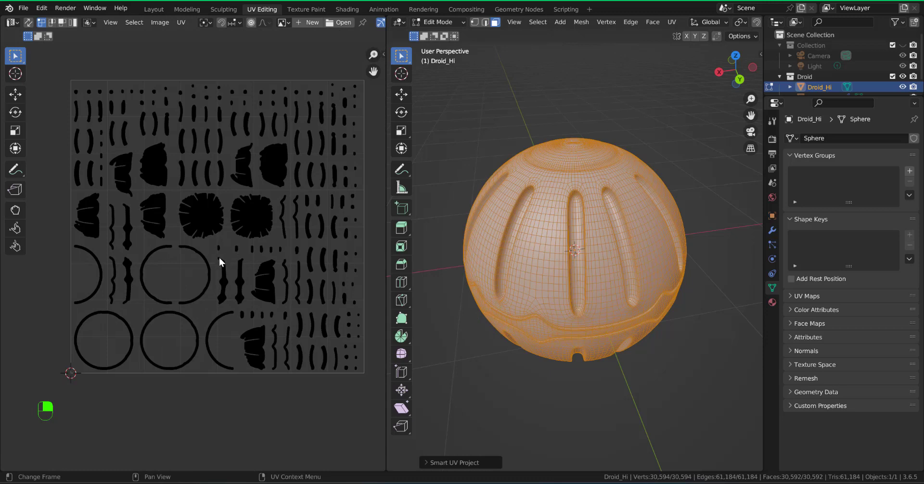
pyautogui.press('a')
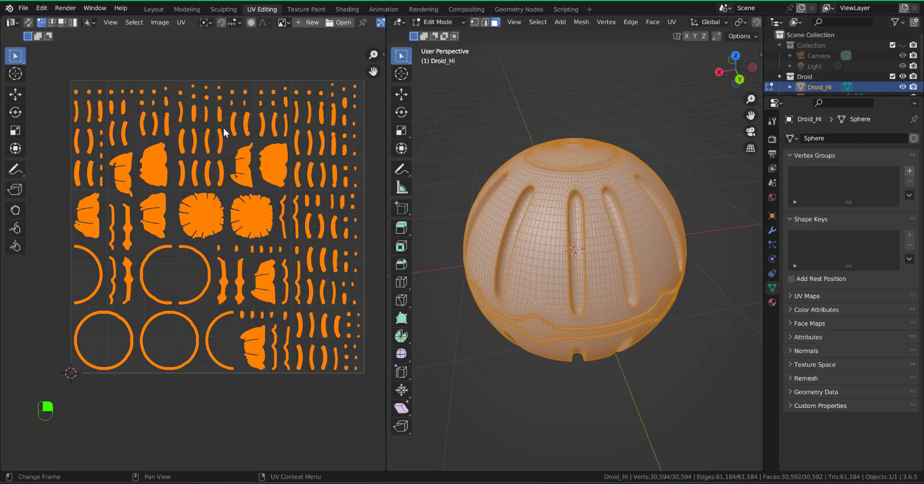
# Step: Switch to the Shading workspace and enlarge the node editor showing the Droid Lights material of Droid_Hi
pyautogui.click(346, 9)
pyautogui.moveTo(579, 275); pyautogui.dragTo(583, 143)
pyautogui.keyDown('shift'); pyautogui.moveTo(548, 137); pyautogui.dragTo(563, 123, button='middle'); pyautogui.keyUp('shift')
pyautogui.moveTo(566, 142); pyautogui.dragTo(550, 95)
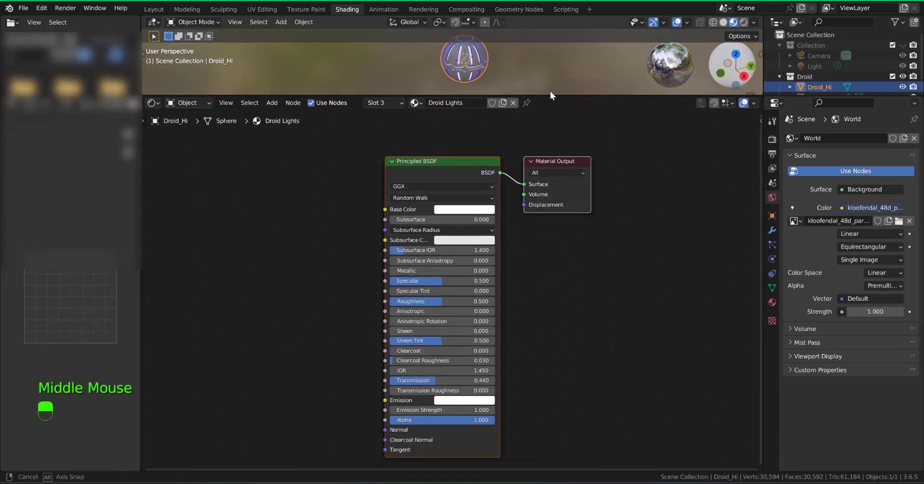
# Step: Unhide Droid_Lo in the scene and give it a new material named Droid_Lo
pyautogui.keyDown('shift'); pyautogui.moveTo(550, 91); pyautogui.dragTo(528, 64, button='middle'); pyautogui.keyUp('shift')
pyautogui.scroll(2, 528, 64)
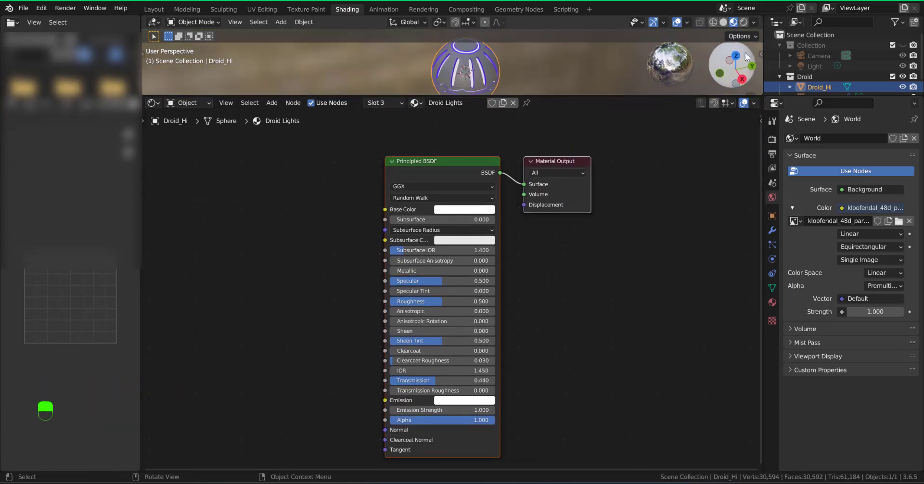
pyautogui.scroll(-1, 862, 79)
pyautogui.click(861, 84)
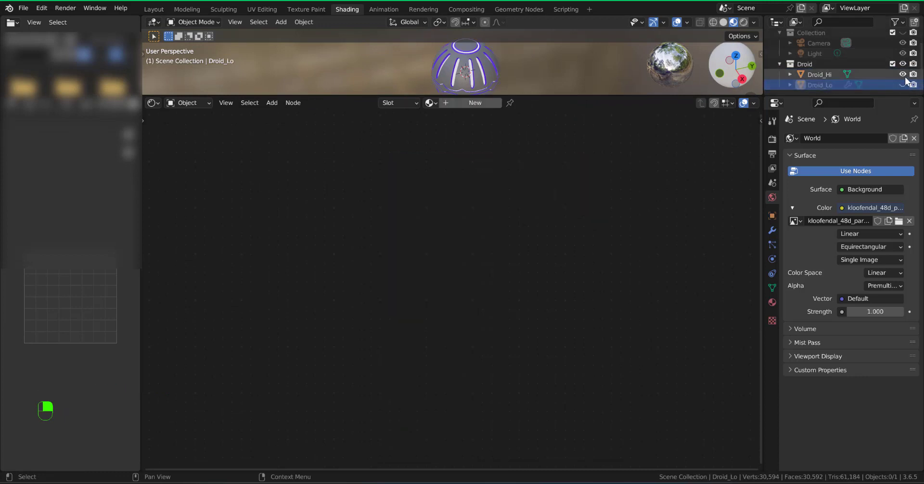
pyautogui.click(902, 85)
pyautogui.scroll(-2, 530, 155)
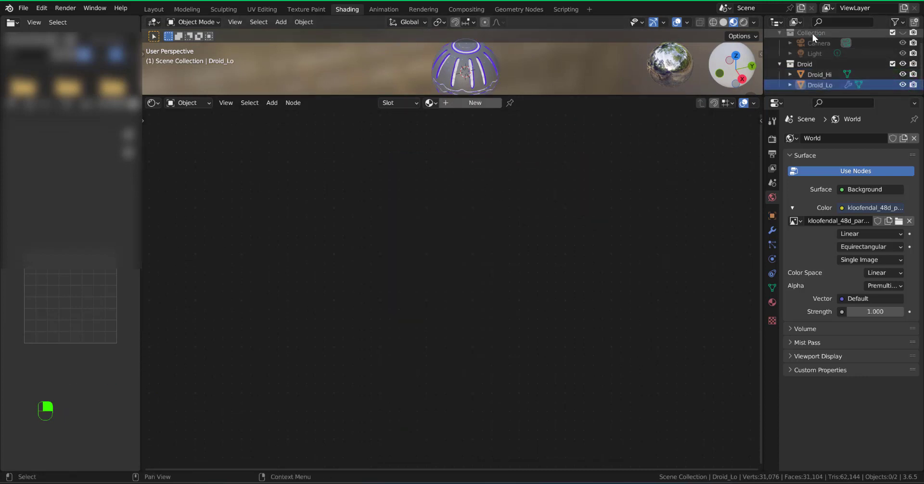
pyautogui.click(467, 105)
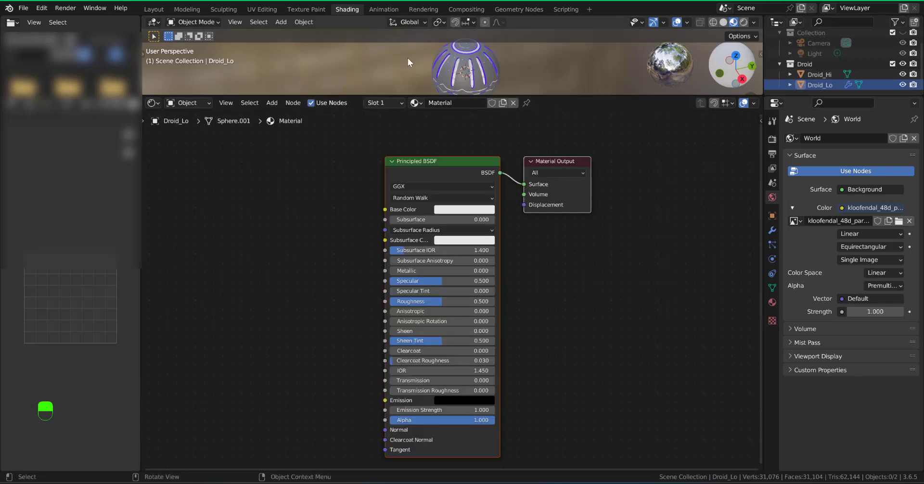
pyautogui.click(446, 103)
pyautogui.write('Droid_Lo')
pyautogui.press('Return')
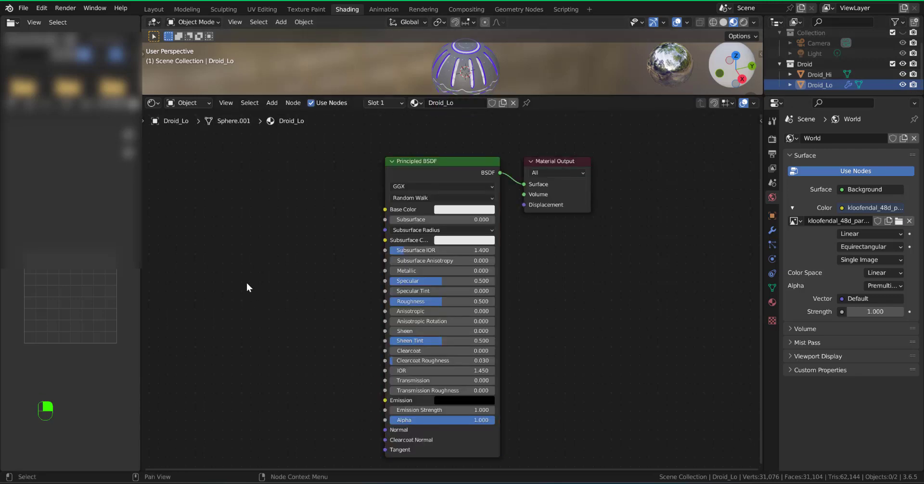
# Step: Add an Image Texture node to the Droid_Lo material
pyautogui.hotkey('shift', 'a')
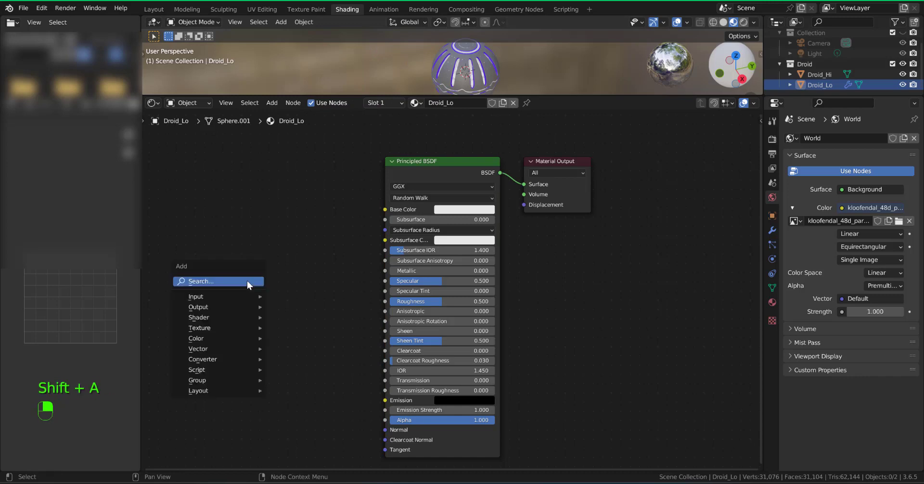
pyautogui.write('im')
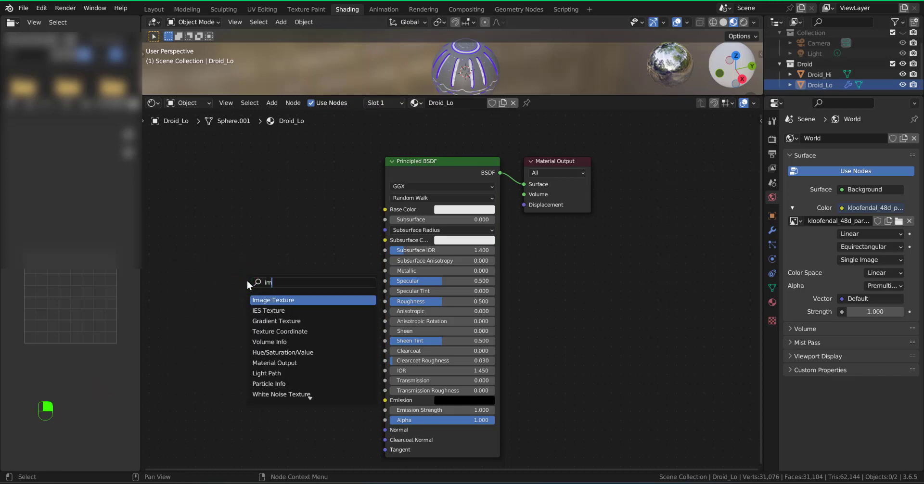
pyautogui.press('Return')
# Step: Create a new 2048 × 2048 px image named "Droid_ Baked" without alpha in the Image Texture node
pyautogui.click(227, 223)
pyautogui.click(235, 226)
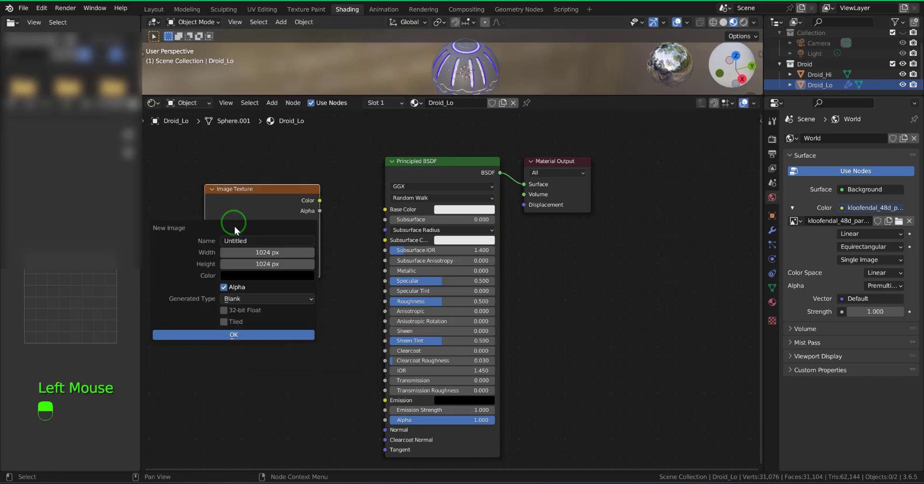
pyautogui.click(264, 241)
pyautogui.write('Droid_')
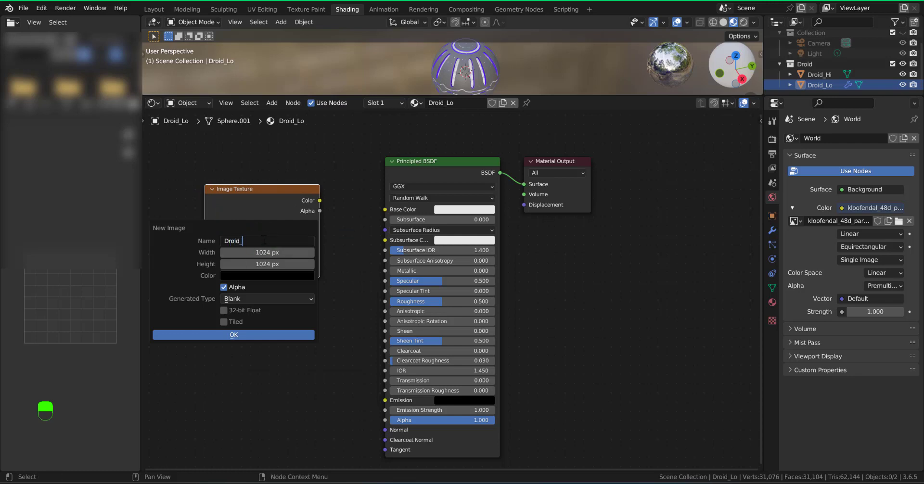
pyautogui.write('Baked')
pyautogui.press('Tab')
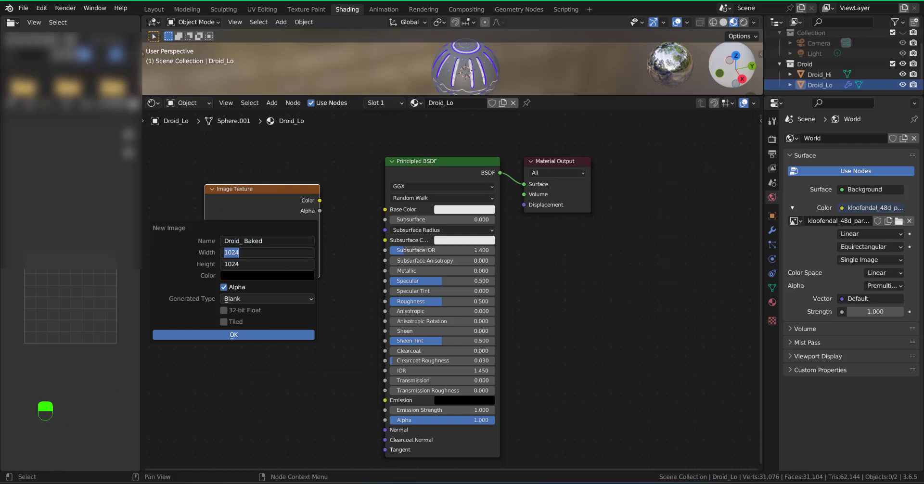
pyautogui.press('Right')
pyautogui.write('*2')
pyautogui.press('Return')
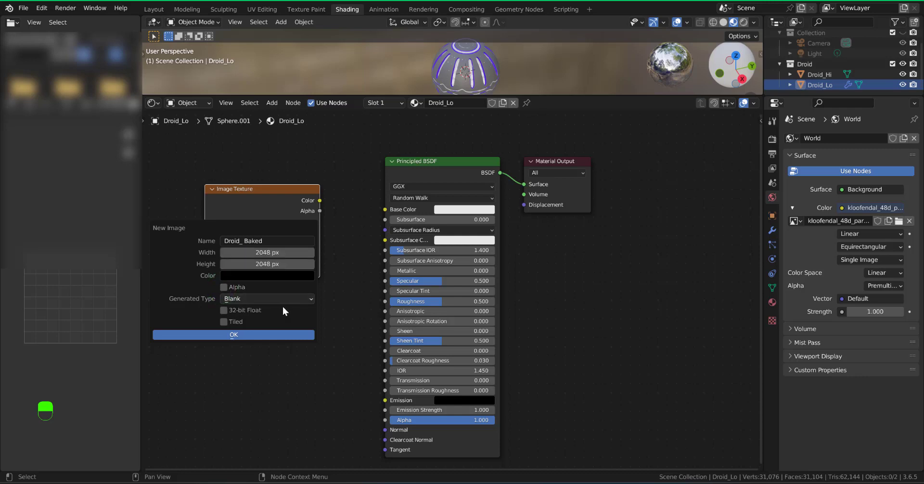
pyautogui.click(222, 334)
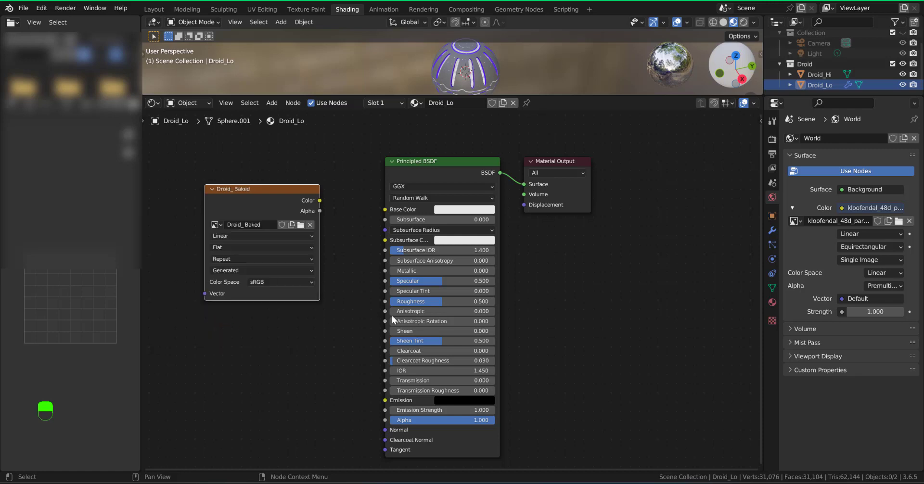
# Step: Copy the Droid_ Baked image node into the Droid Lights material of Droid_Hi and leave it selected
pyautogui.click(264, 204)
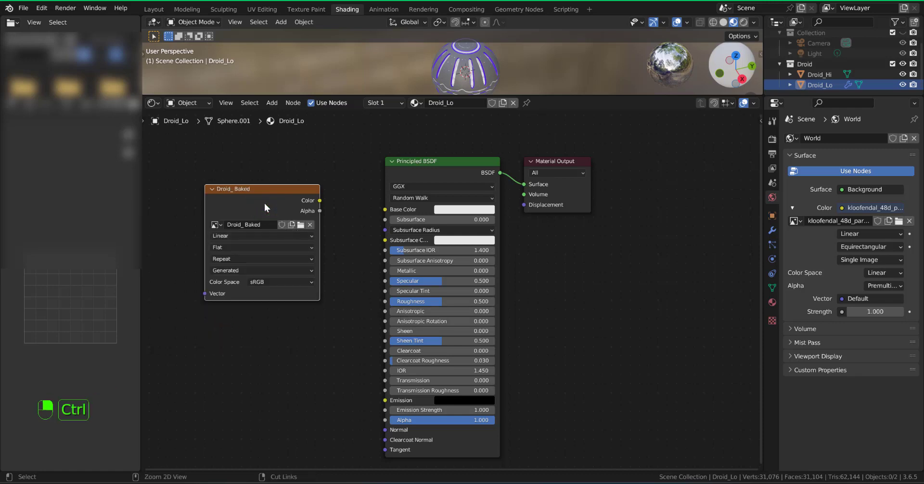
pyautogui.hotkey('ctrl', 'c')
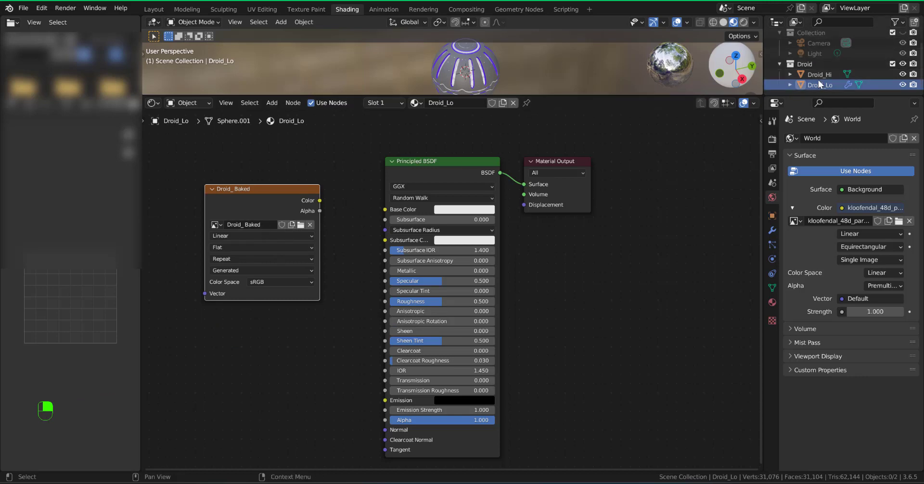
pyautogui.click(818, 76)
pyautogui.hotkey('ctrl', 'v')
pyautogui.moveTo(255, 181); pyautogui.dragTo(256, 214)
pyautogui.click(257, 214)
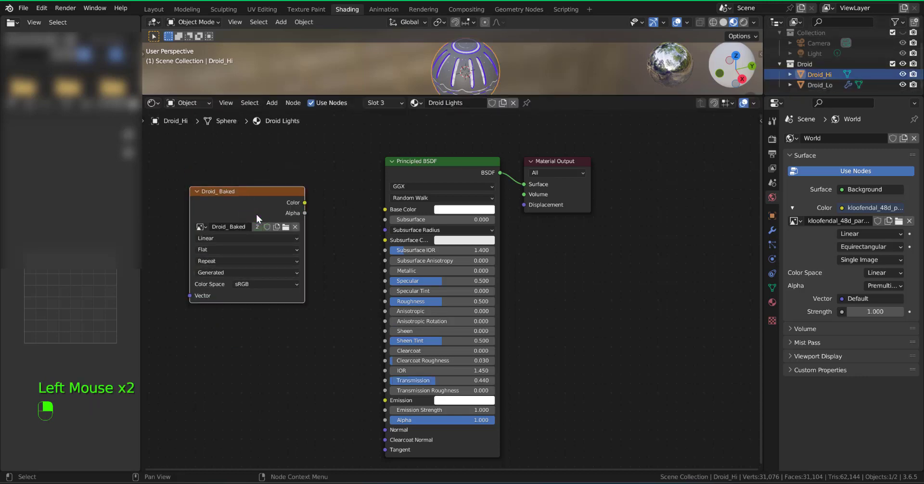
pyautogui.click(237, 206)
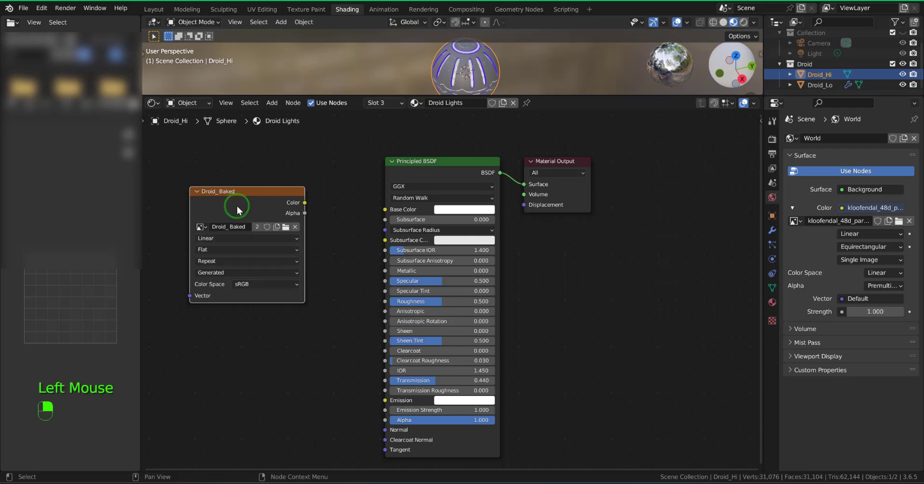
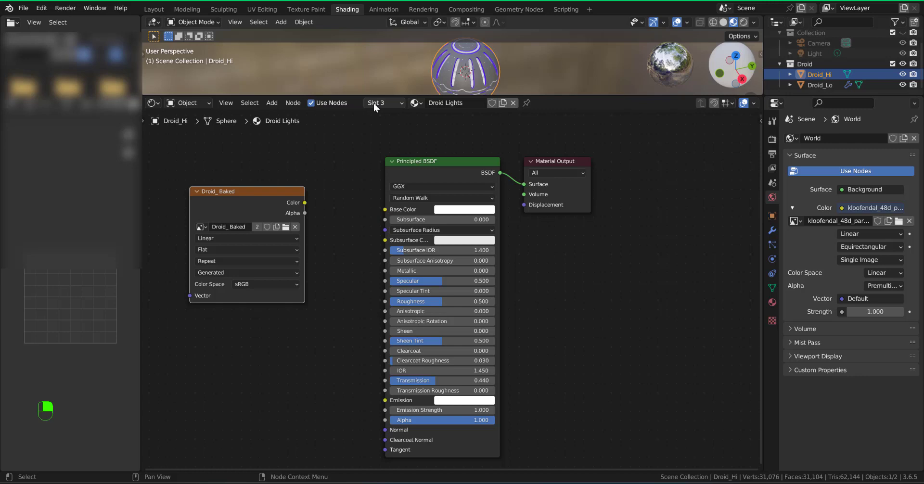
# Step: Paste the Droid_ Baked image node into the Droid Edging and Droid materials of Droid_Hi
pyautogui.click(373, 103)
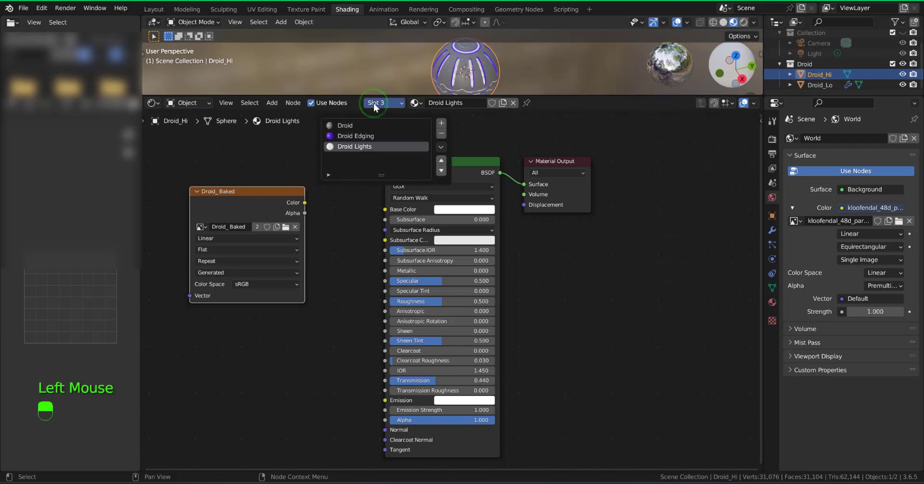
pyautogui.click(362, 136)
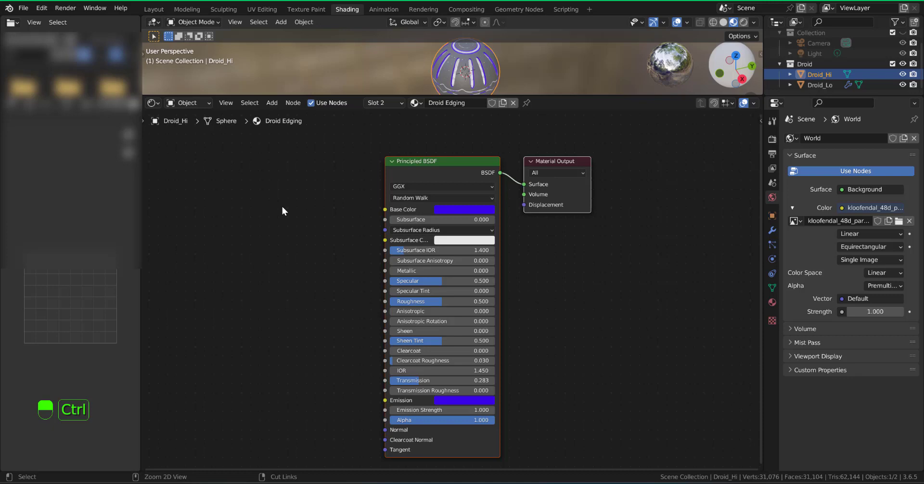
pyautogui.hotkey('ctrl', 'v')
pyautogui.click(268, 161)
pyautogui.click(377, 102)
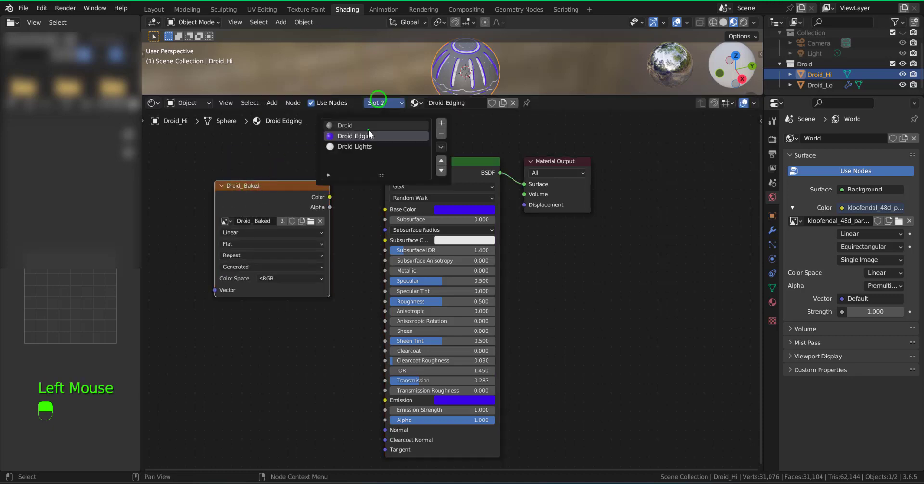
pyautogui.click(356, 125)
pyautogui.hotkey('ctrl', 'v')
pyautogui.click(248, 213)
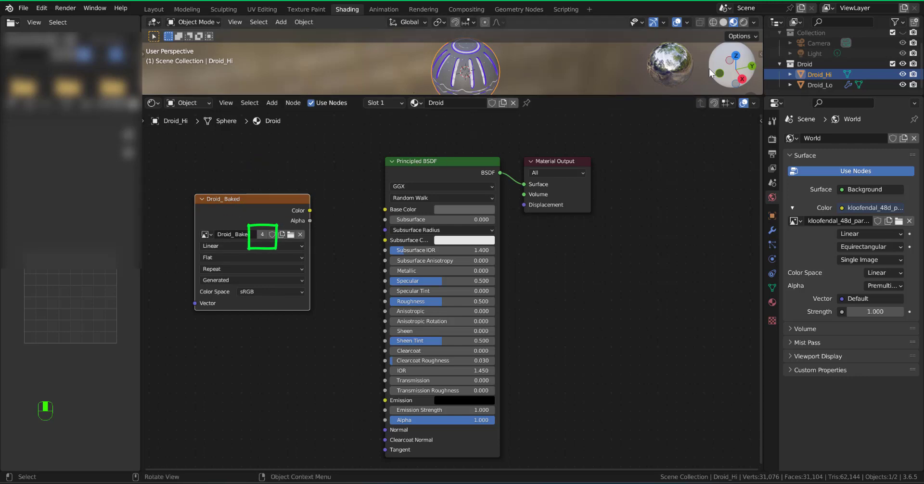
# Step: Add Droid_Lo to the selection as the active object and set the render engine to Cycles on GPU Compute
pyautogui.keyDown('ctrl'); pyautogui.click(824, 86); pyautogui.keyUp('ctrl')
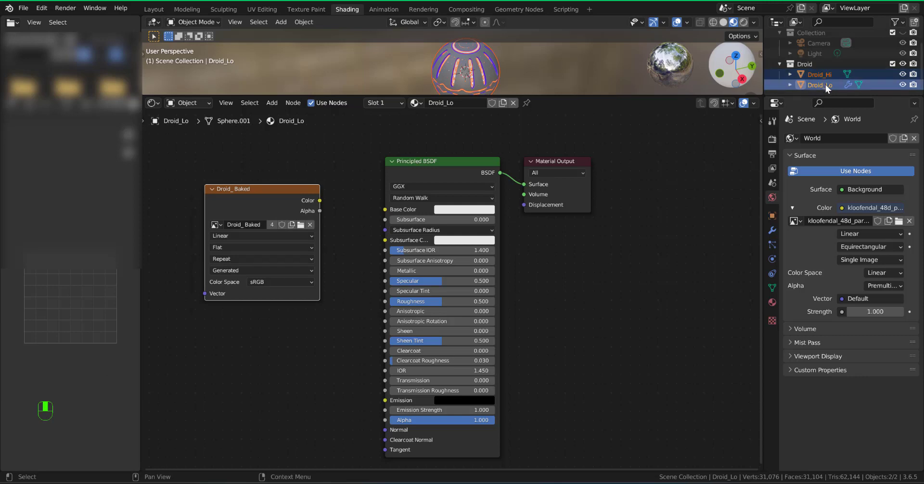
pyautogui.click(770, 140)
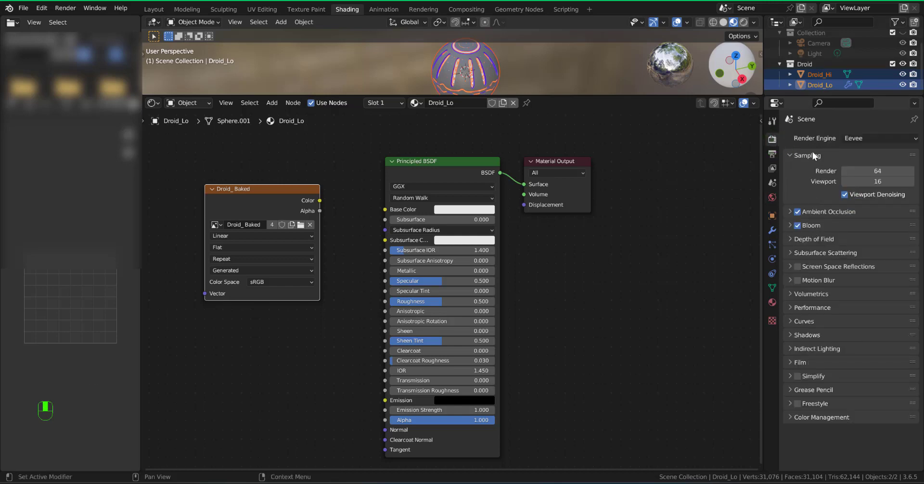
pyautogui.click(852, 140)
pyautogui.click(862, 172)
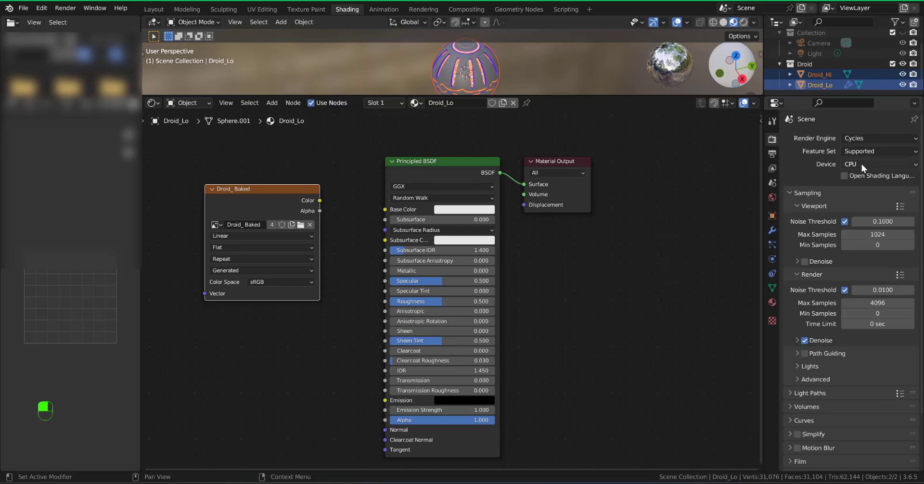
pyautogui.click(861, 164)
pyautogui.click(866, 189)
# Step: Turn off render denoising and set the render noise threshold to 1.0000
pyautogui.scroll(-5, 832, 228)
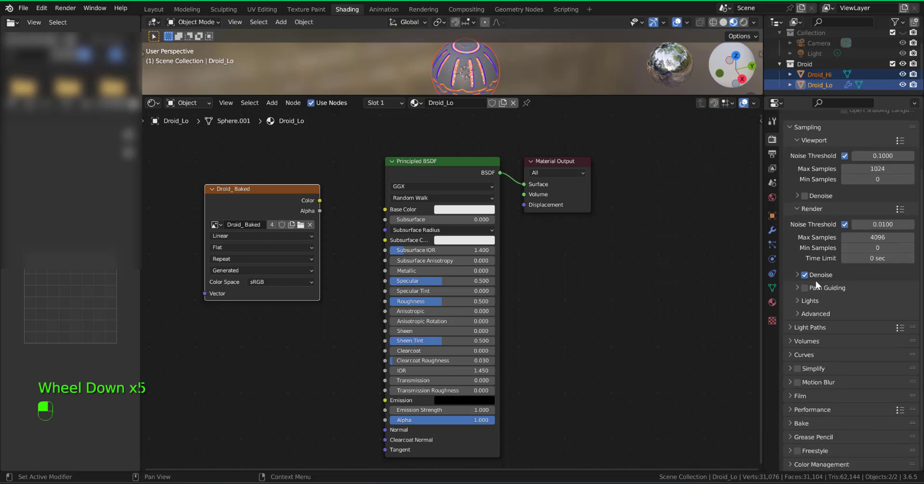
pyautogui.click(805, 275)
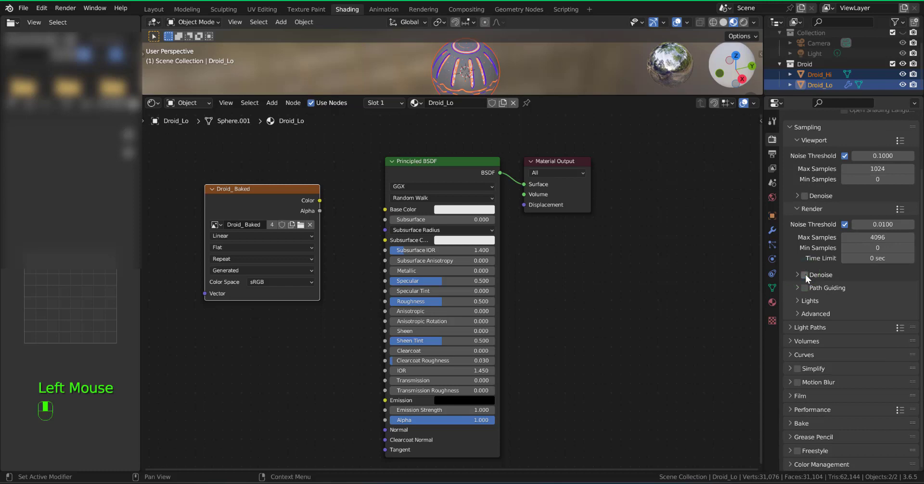
pyautogui.click(873, 225)
pyautogui.moveTo(874, 227); pyautogui.dragTo(914, 227)
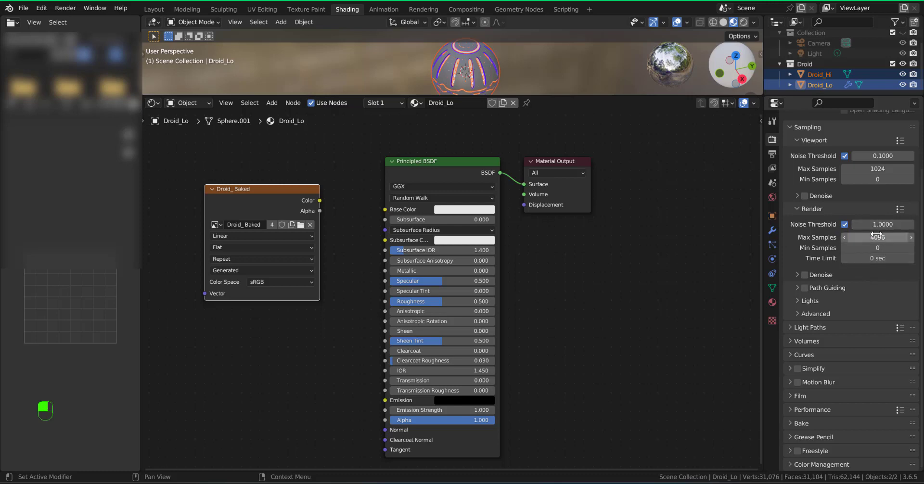
# Step: Set baking to Selected to Active using a cage with a 1 m cage extrusion
pyautogui.scroll(-1, 834, 285)
pyautogui.scroll(-2, 833, 282)
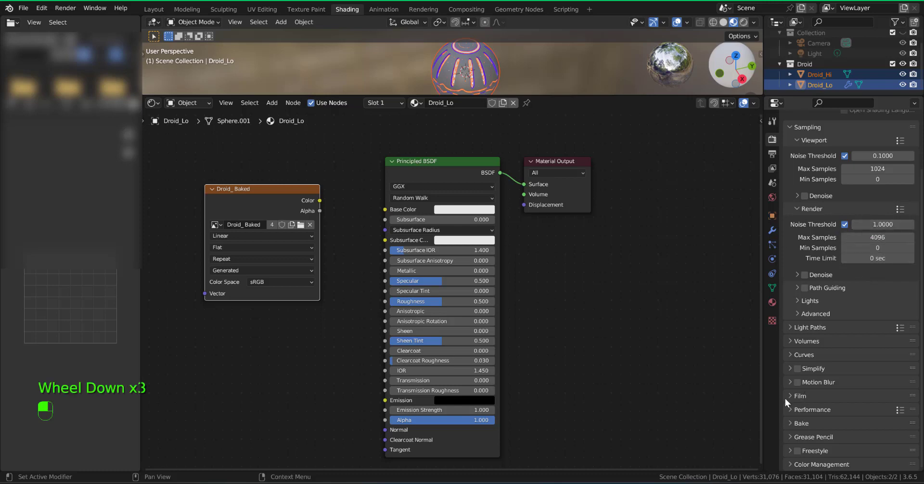
pyautogui.click(793, 422)
pyautogui.scroll(-8, 818, 413)
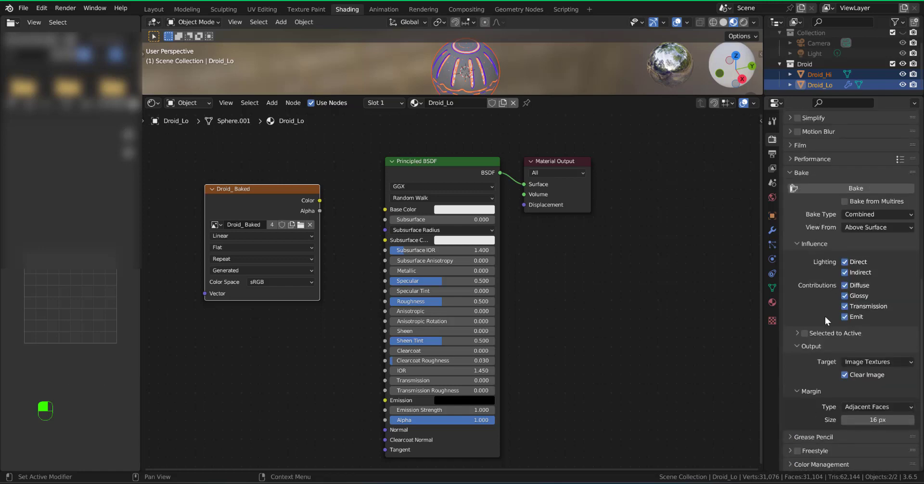
pyautogui.click(805, 334)
pyautogui.click(809, 334)
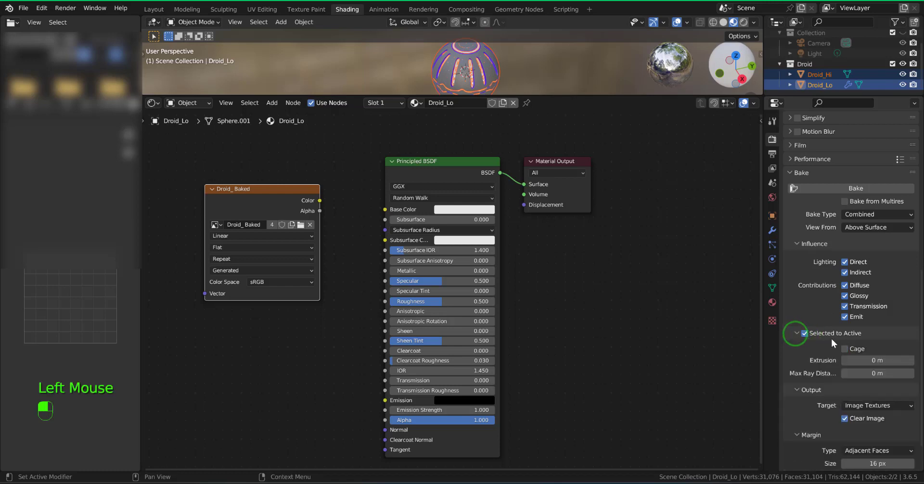
pyautogui.click(845, 348)
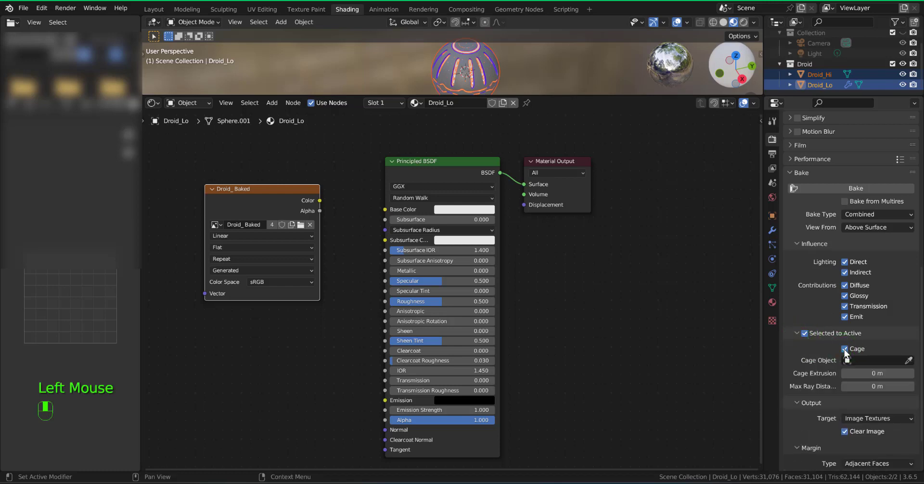
pyautogui.click(885, 374)
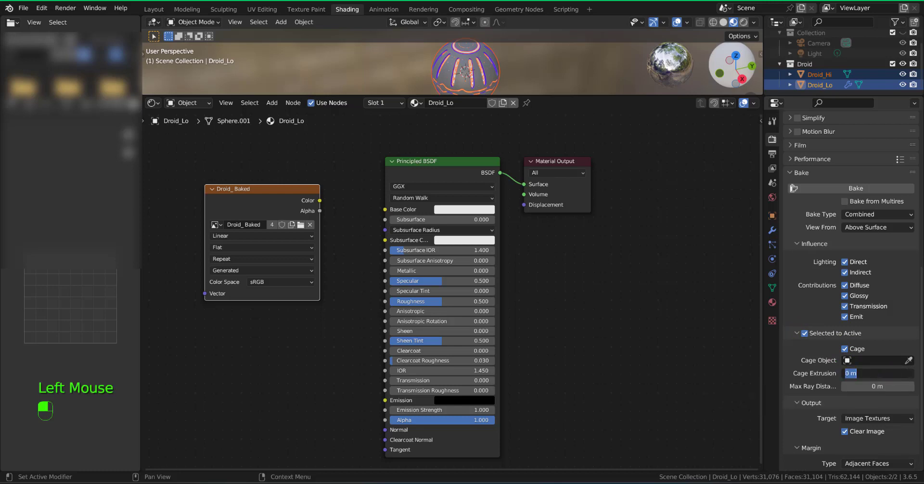
pyautogui.write('1')
pyautogui.press('Return')
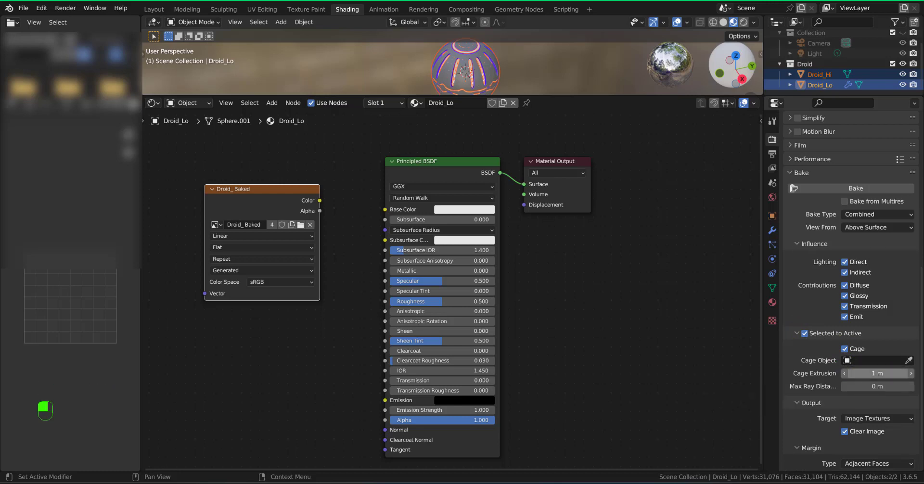
# Step: Bake the Combined map from Droid_Hi onto Droid_Lo and bring the whole baked image into view
pyautogui.click(833, 189)
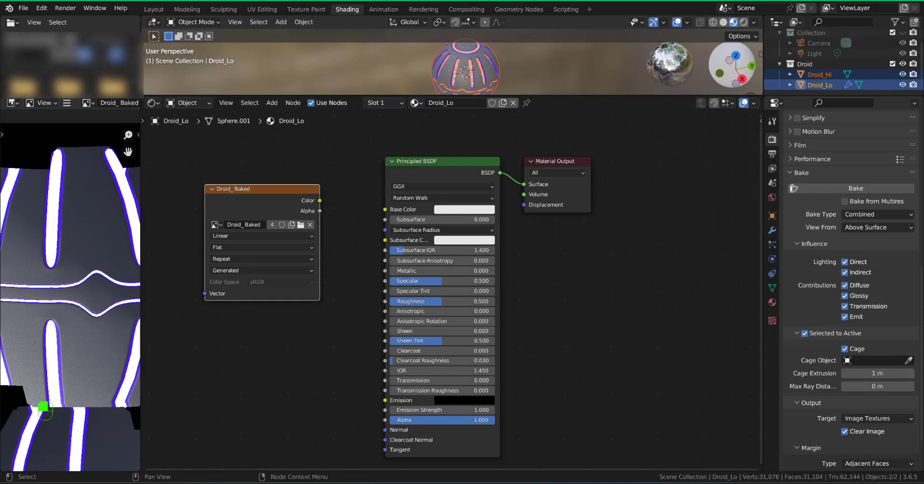
pyautogui.scroll(-7, 73, 272)
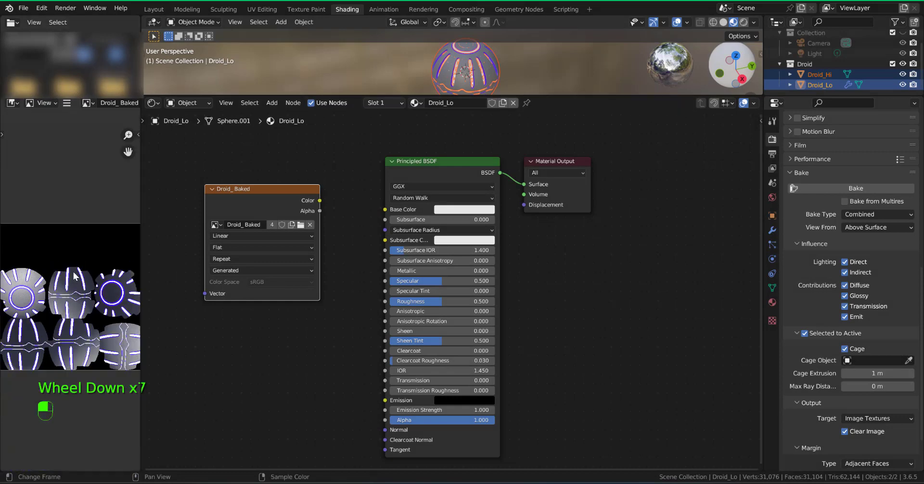
pyautogui.scroll(-1, 73, 273)
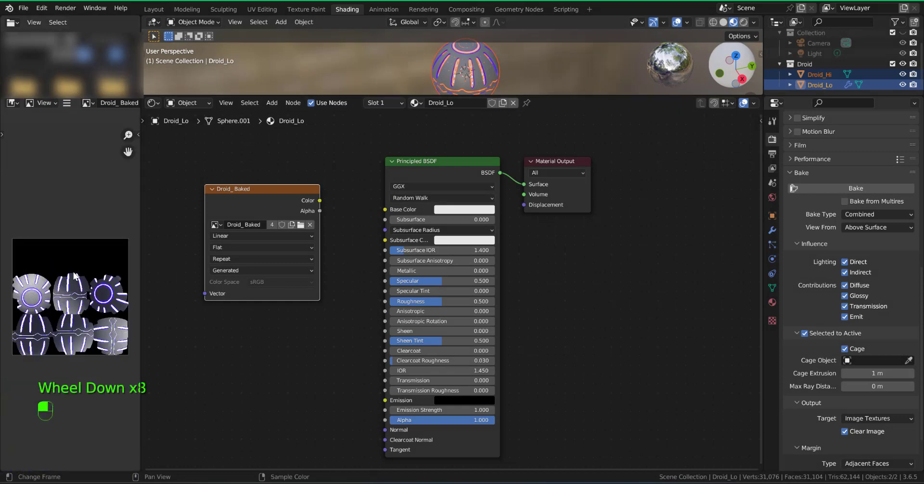
# Step: Hide Droid_Hi in the viewport and in renders, and connect the Droid_ Baked color to Droid_Lo's Base Color
pyautogui.click(903, 75)
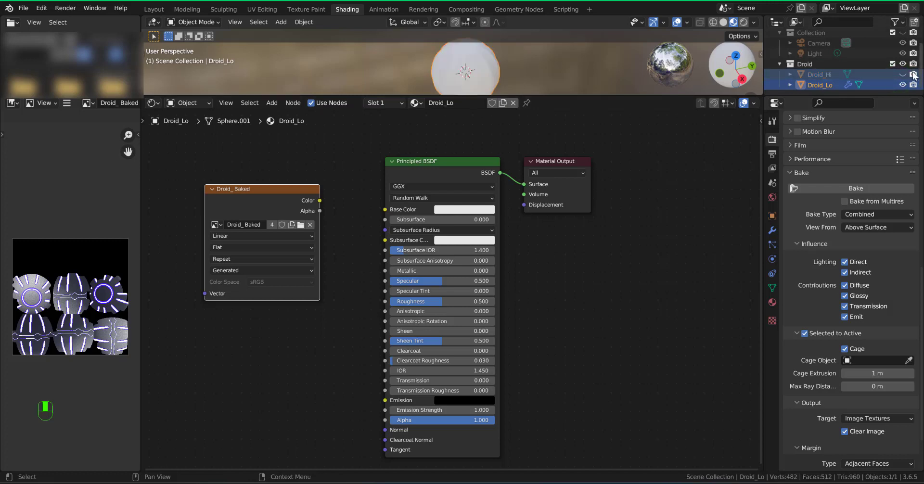
pyautogui.click(914, 75)
pyautogui.moveTo(320, 201); pyautogui.dragTo(383, 207)
pyautogui.scroll(-3, 57, 191)
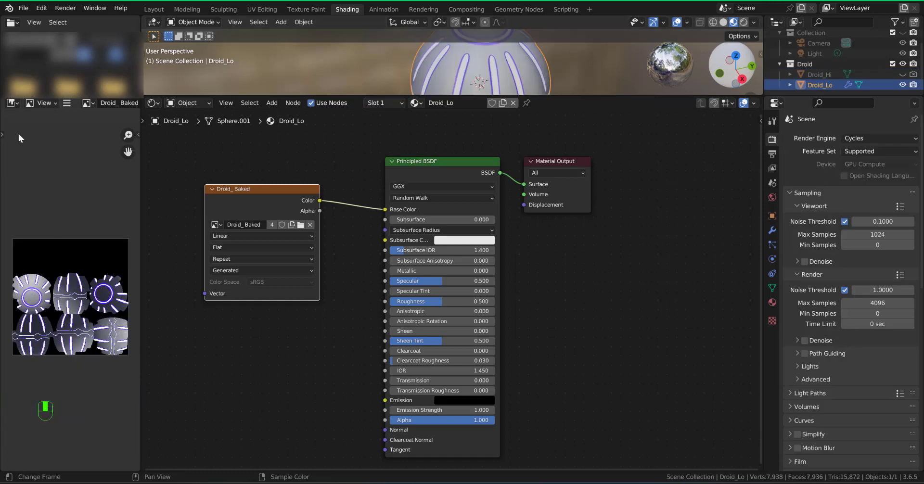
# Step: Open the image commands for the unsaved Droid_ Baked texture
pyautogui.click(67, 104)
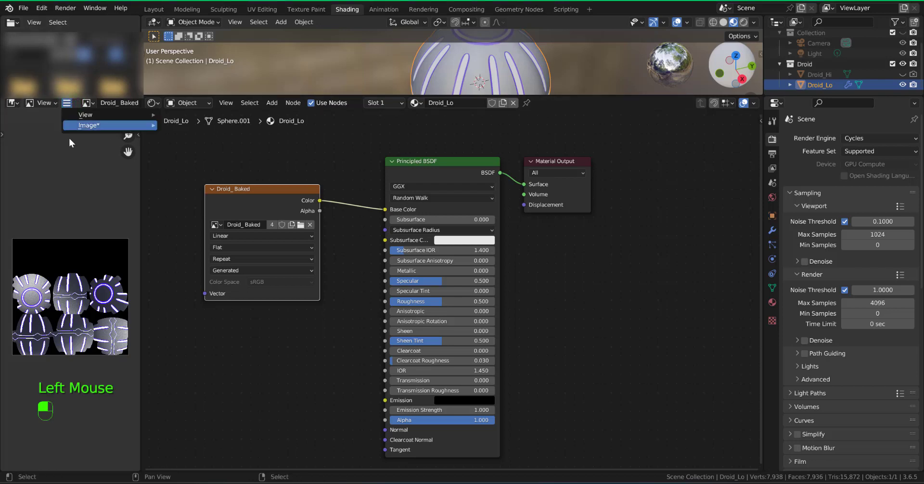
# Step: Save the baked texture to the Desktop as Droid_ Baked.png in 8-bit RGB PNG format
pyautogui.moveTo(94, 128)
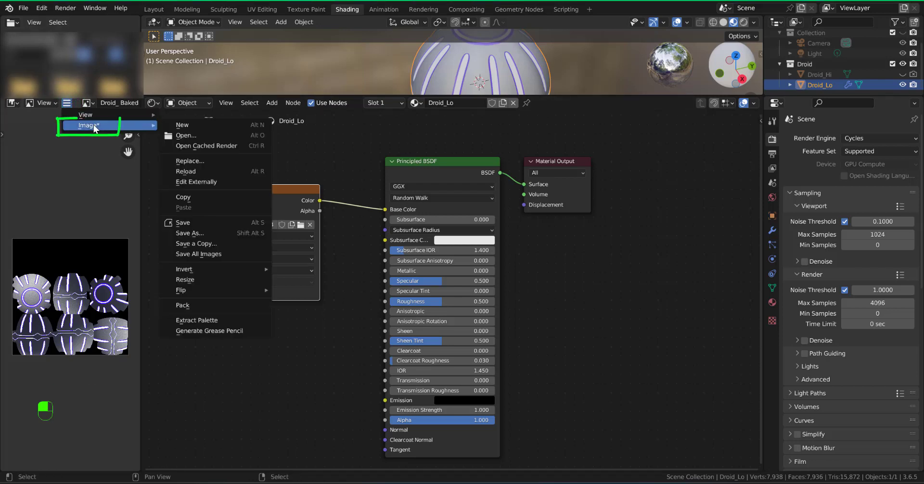
pyautogui.click(190, 233)
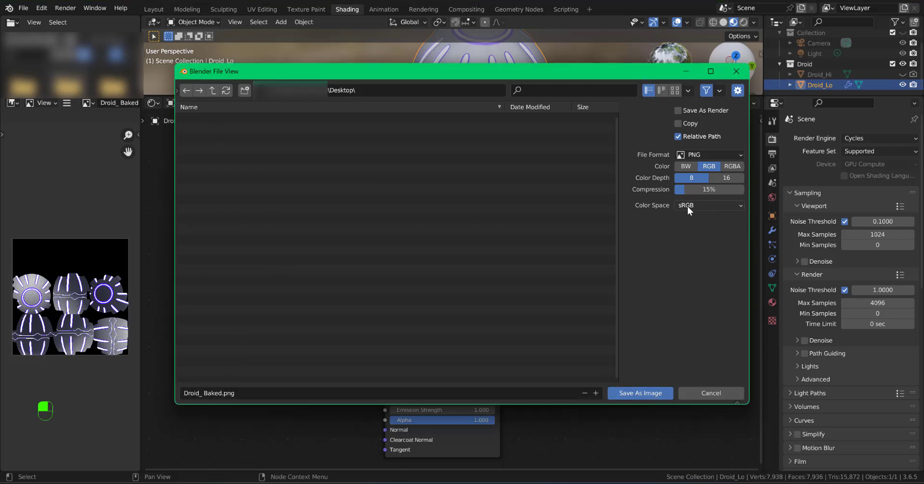
pyautogui.click(645, 396)
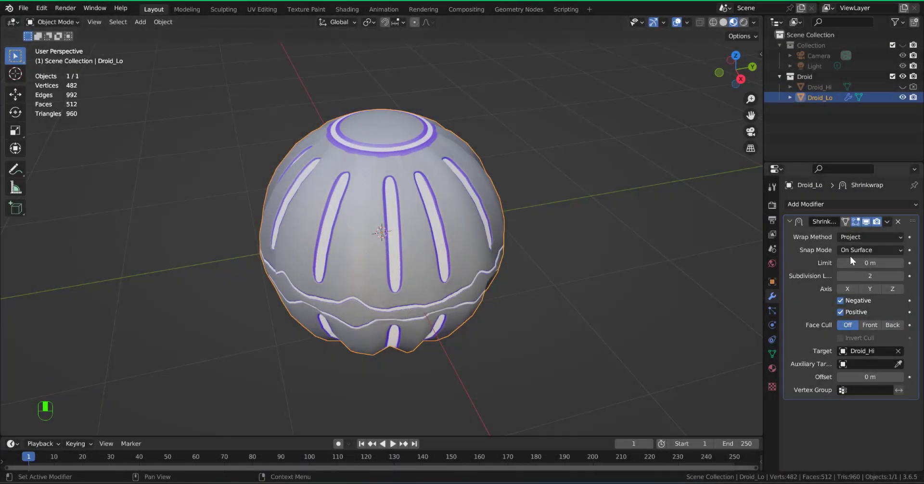
# Step: Apply the Shrinkwrap modifier on Droid_Lo and add a Catmull-Clark Subdivision modifier at level 2
pyautogui.click(803, 262)
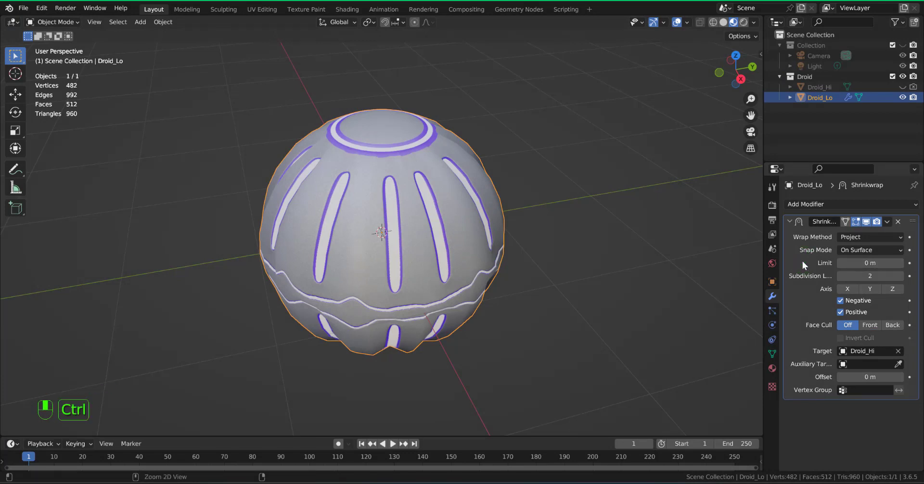
pyautogui.hotkey('ctrl', 'a')
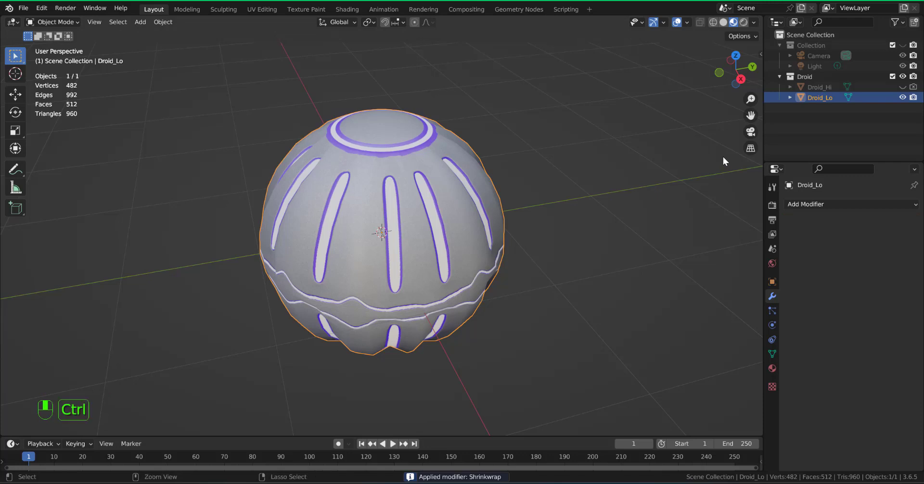
pyautogui.hotkey('ctrl', '2')
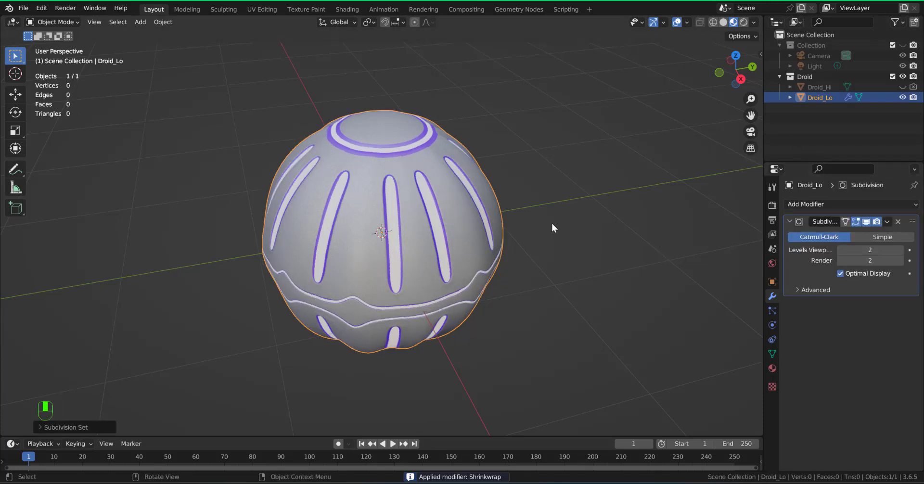
pyautogui.click(451, 198)
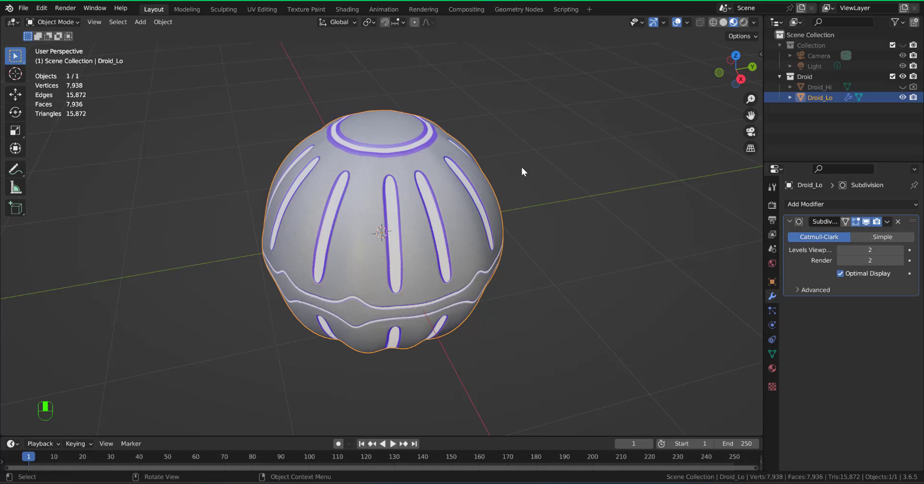
pyautogui.moveTo(338, 238); pyautogui.dragTo(300, 258, button='middle')
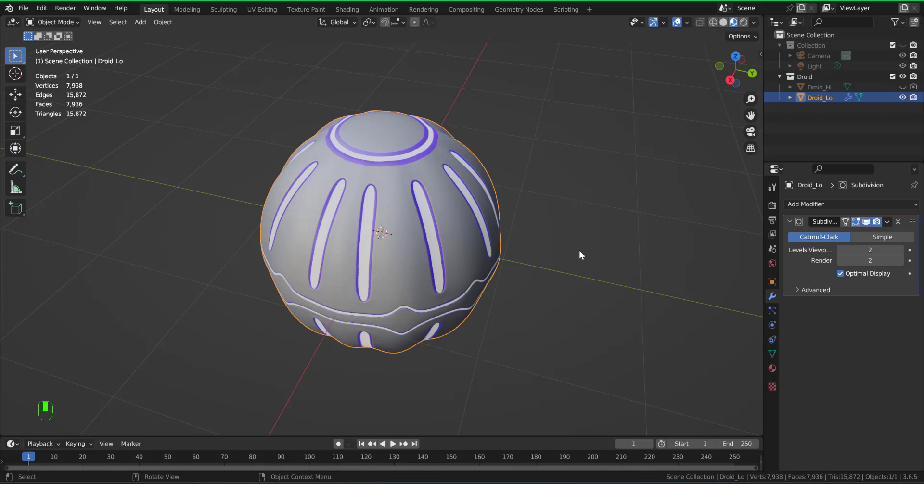
pyautogui.moveTo(271, 308); pyautogui.dragTo(319, 267, button='middle')
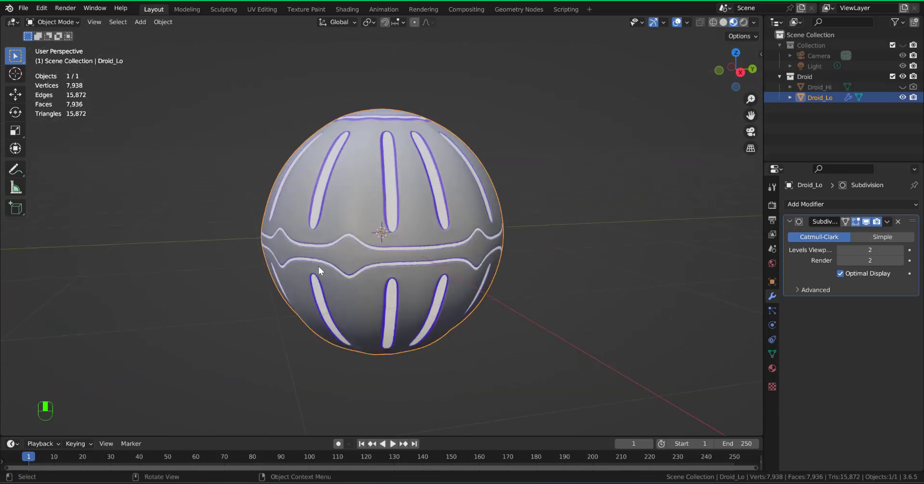
pyautogui.moveTo(500, 264); pyautogui.dragTo(511, 282, button='middle')
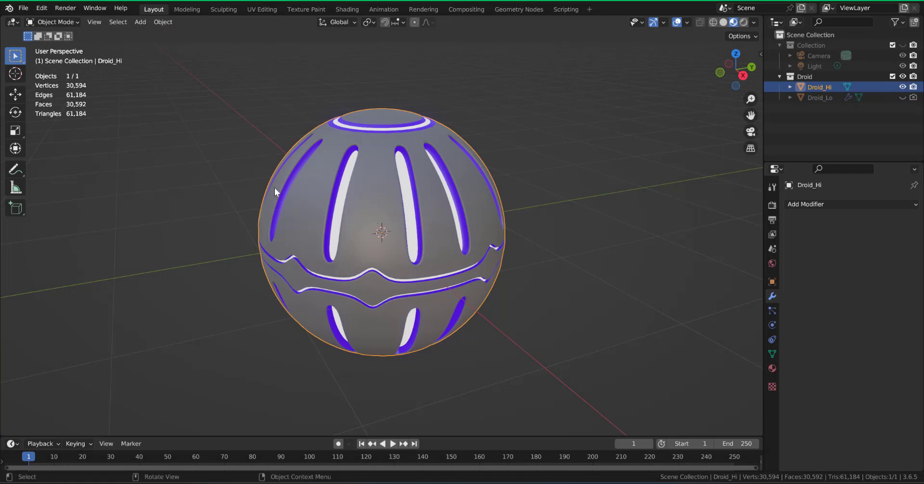
# Step: Cell Fracture the Droid_Hi sphere using its own particles with a source limit of 8
pyautogui.click(162, 21)
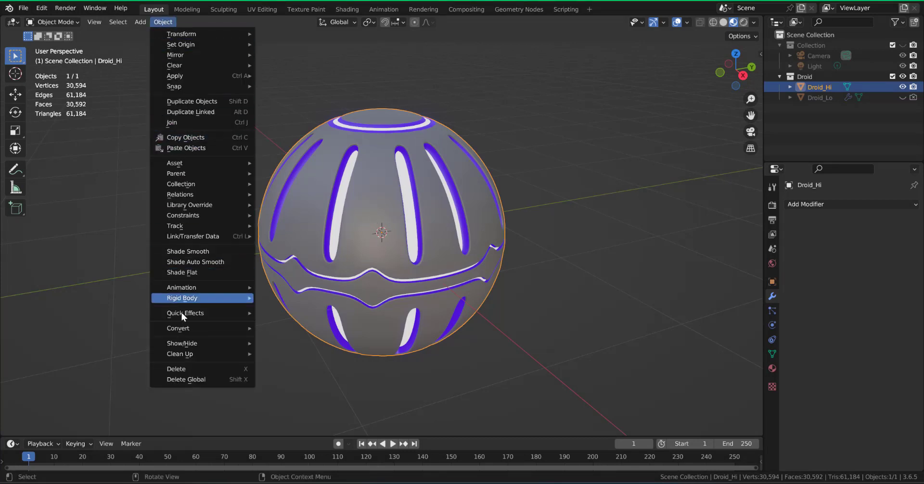
pyautogui.moveTo(198, 313)
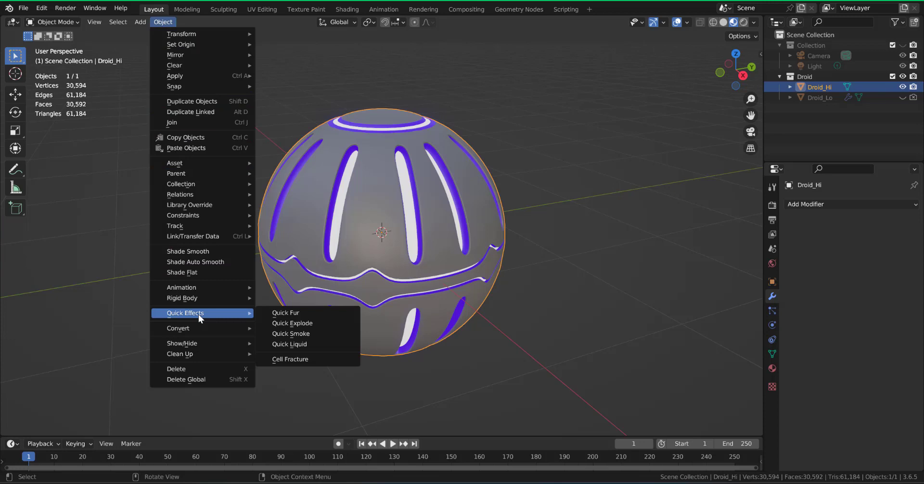
pyautogui.click(318, 358)
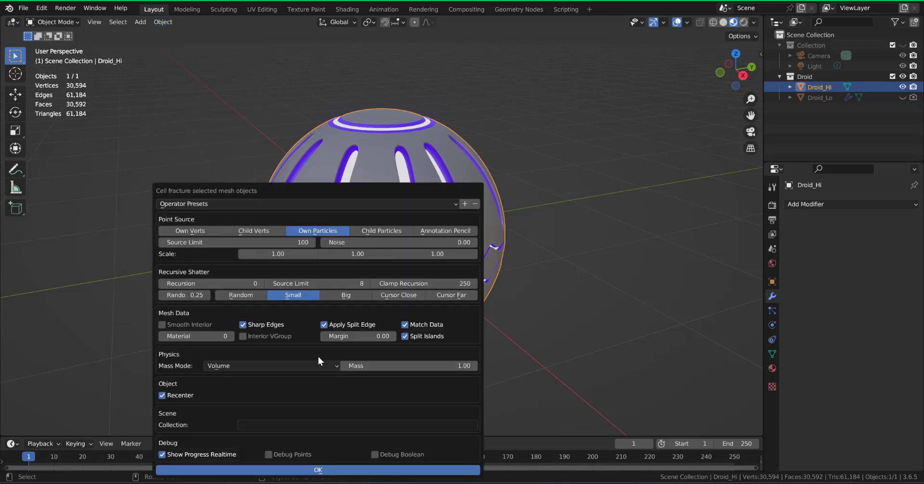
pyautogui.click(232, 242)
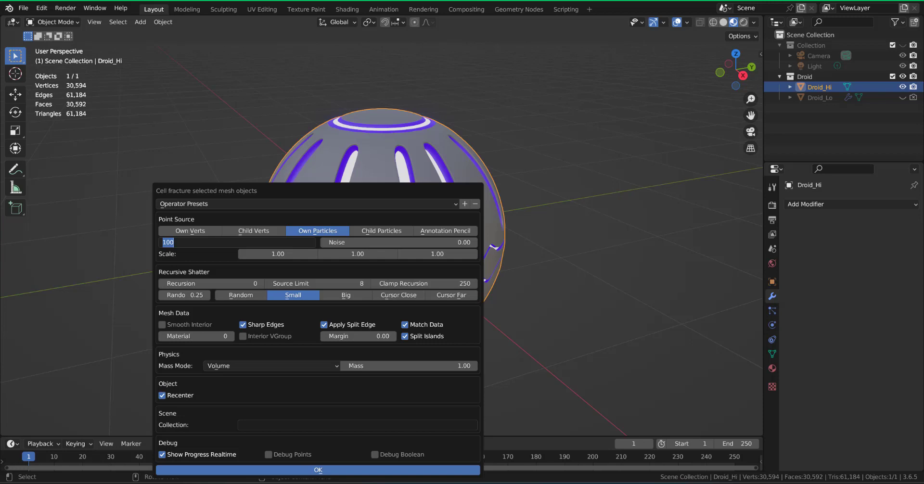
pyautogui.write('8')
pyautogui.click(260, 470)
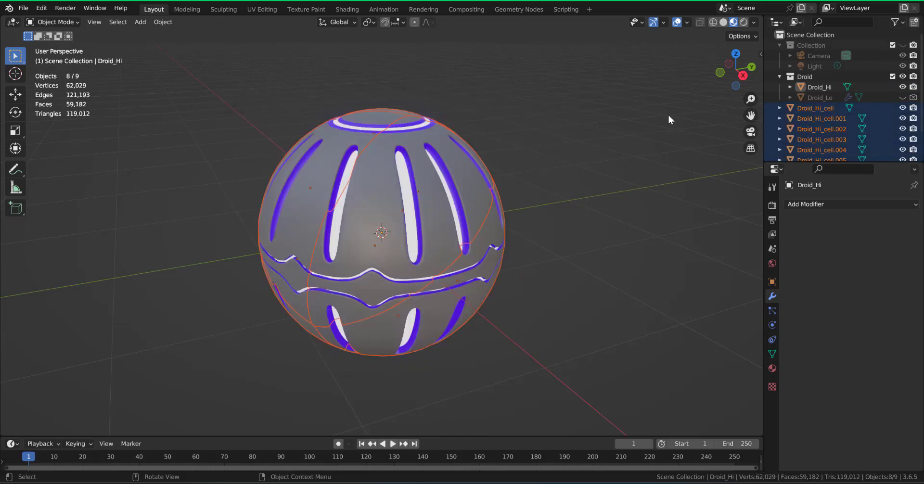
# Step: Move the selected fractured Droid_Hi cells into a new collection named Droid_Animation
pyautogui.scroll(-3, 856, 131)
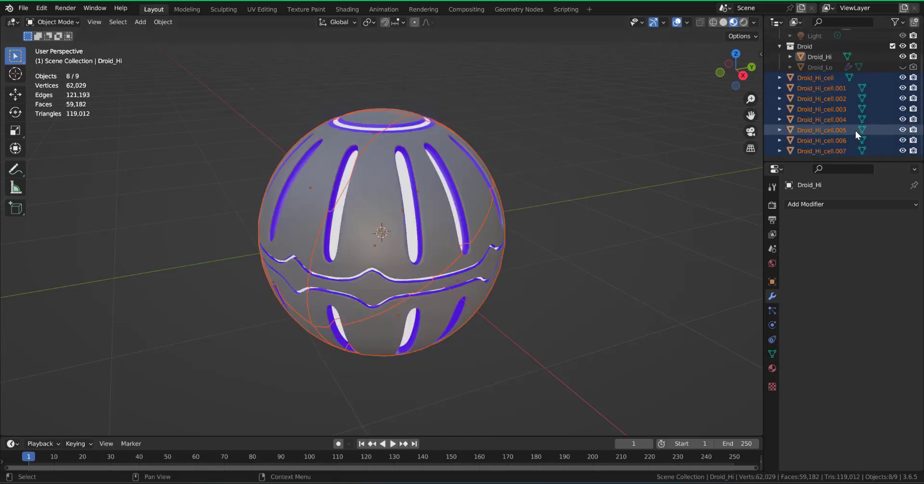
pyautogui.press('m')
pyautogui.click(808, 134)
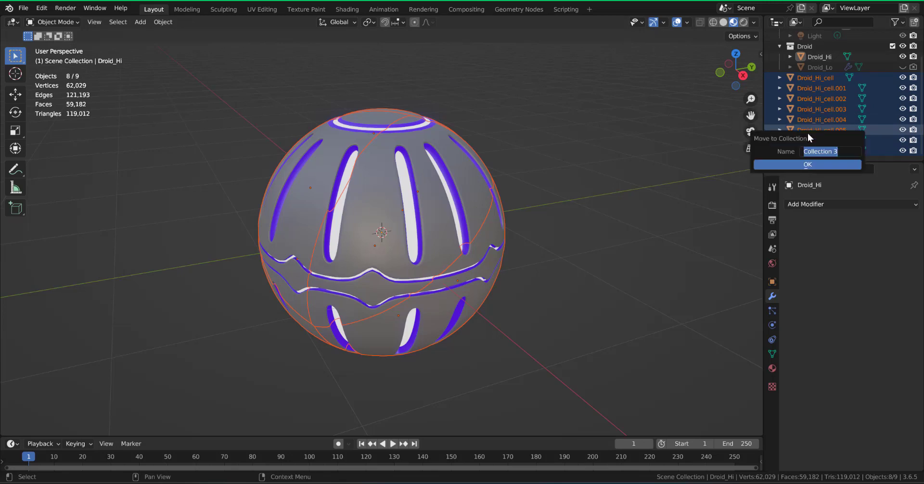
pyautogui.write('Droid_Animation')
pyautogui.press('Return')
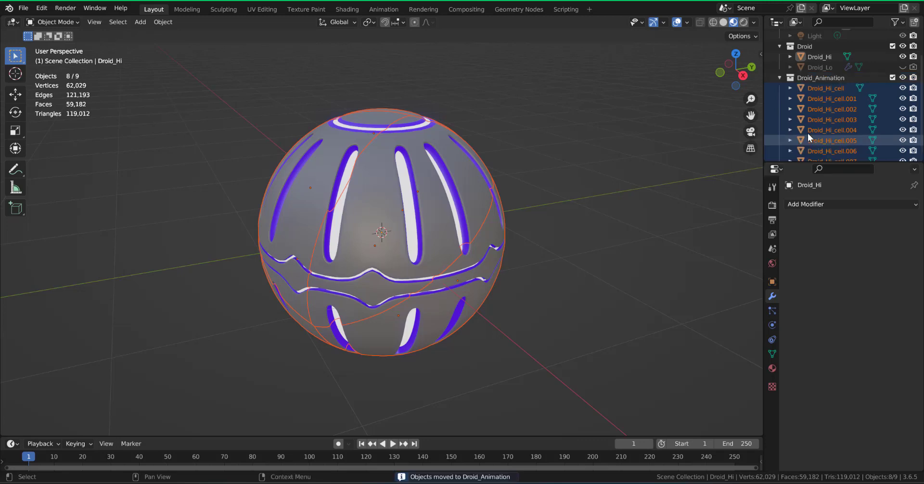
# Step: Hide the Droid collection and disable the default Collection in renders, collapsing both in the outliner
pyautogui.click(903, 47)
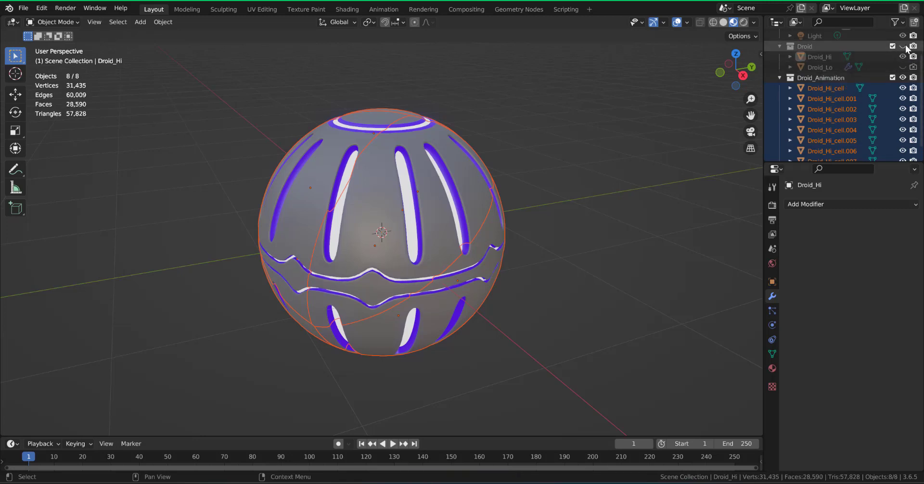
pyautogui.click(781, 47)
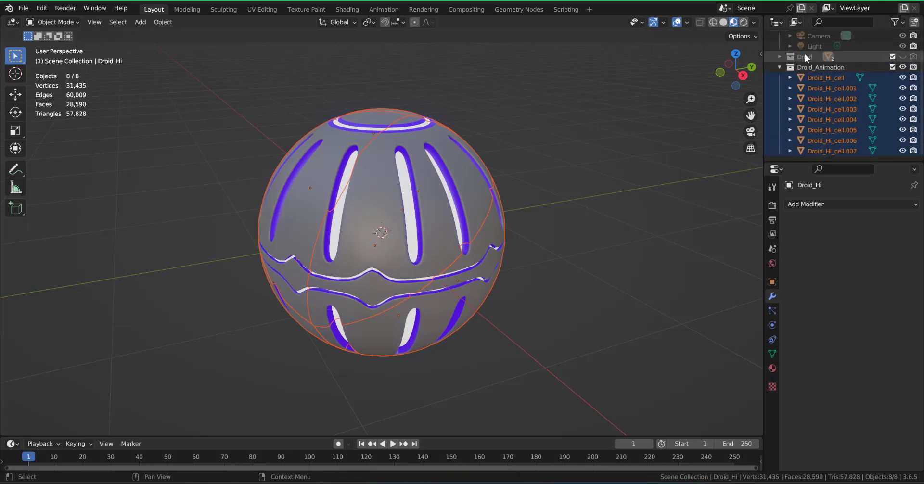
pyautogui.scroll(2, 806, 58)
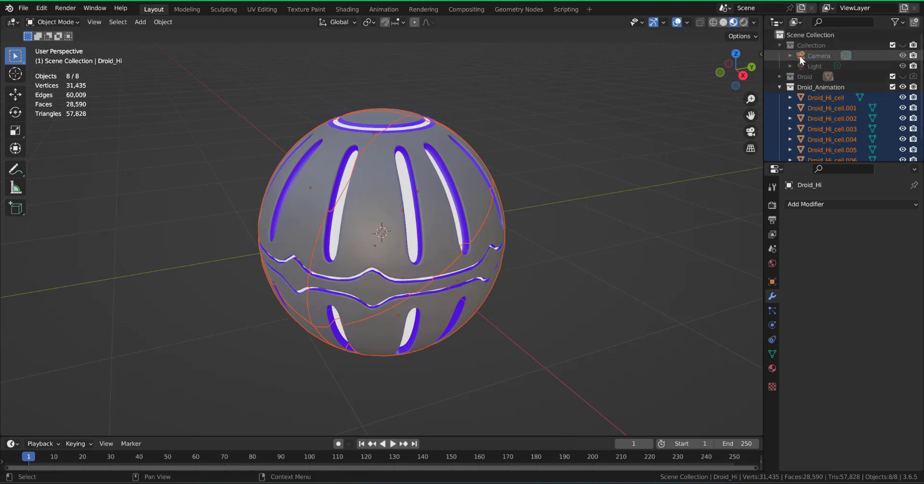
pyautogui.click(913, 44)
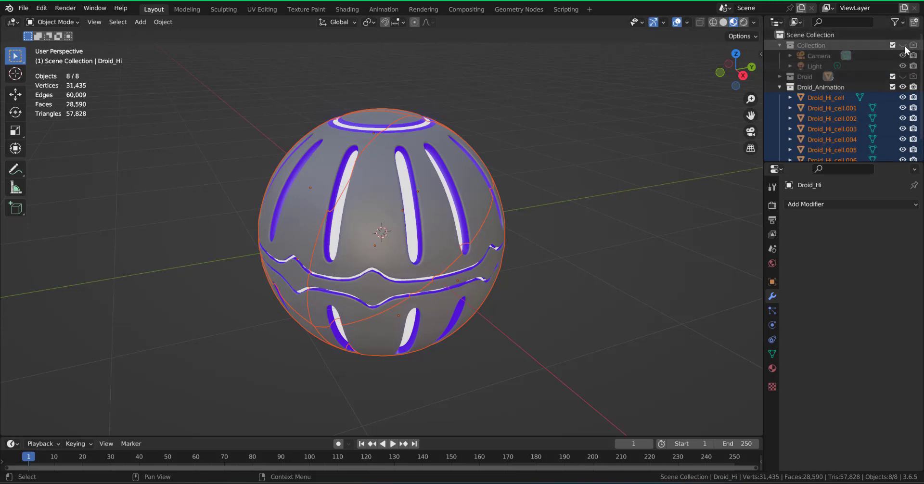
pyautogui.click(780, 45)
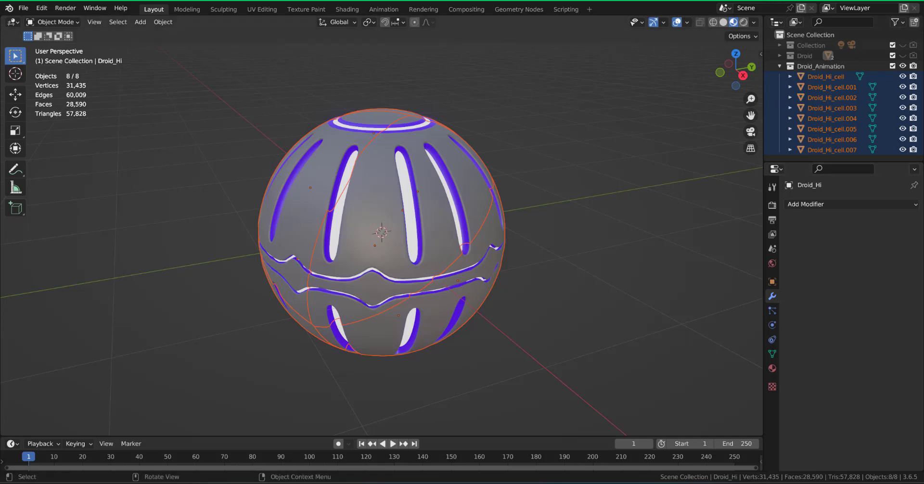
# Step: Enlarge the timeline around its first frames and insert Location & Rotation keyframes on all eight cells at frame 1
pyautogui.moveTo(295, 438); pyautogui.dragTo(331, 385)
pyautogui.moveTo(173, 424); pyautogui.dragTo(355, 415, button='middle')
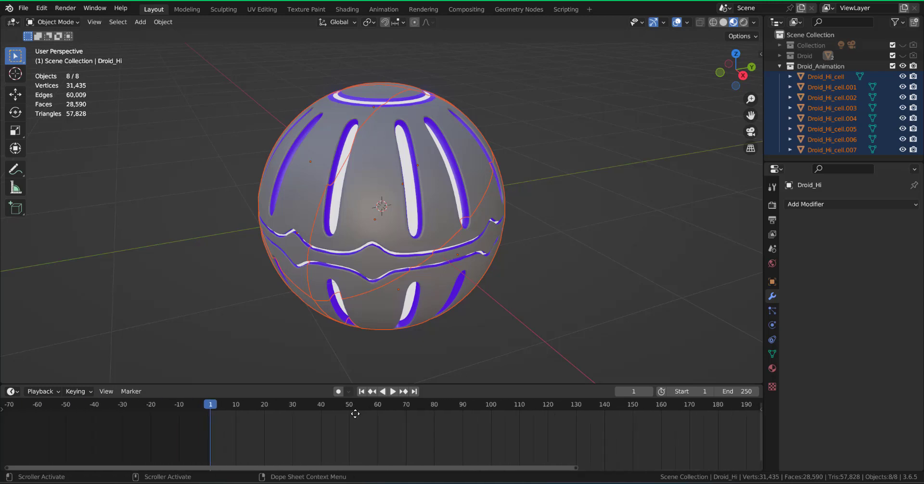
pyautogui.scroll(2, 275, 432)
pyautogui.scroll(10, 275, 431)
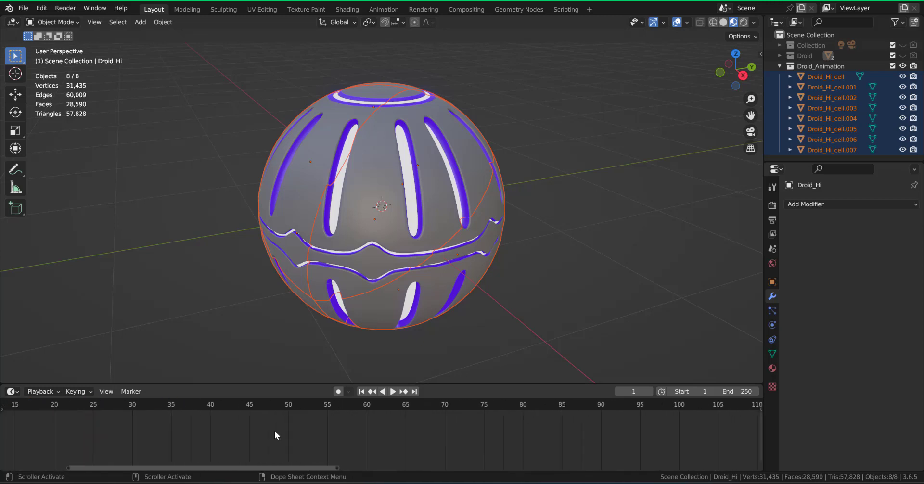
pyautogui.moveTo(274, 431); pyautogui.dragTo(421, 452, button='middle')
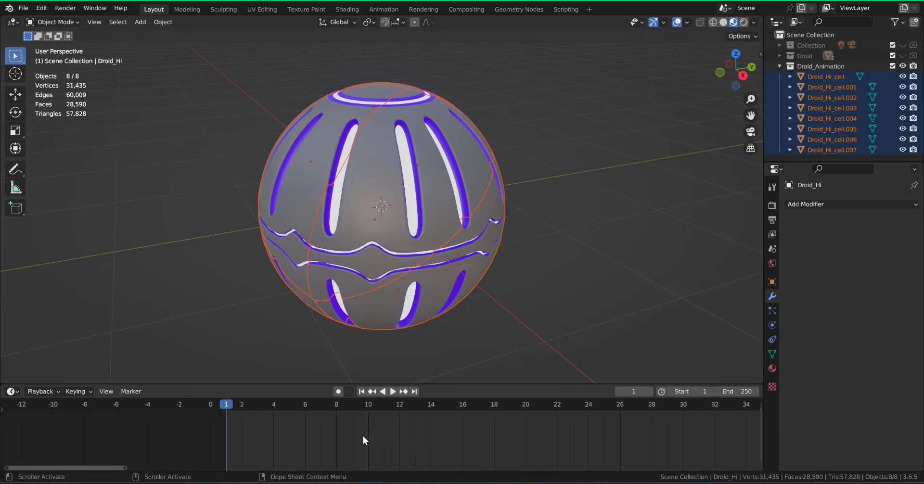
pyautogui.scroll(4, 362, 436)
pyautogui.moveTo(363, 436); pyautogui.dragTo(416, 432, button='middle')
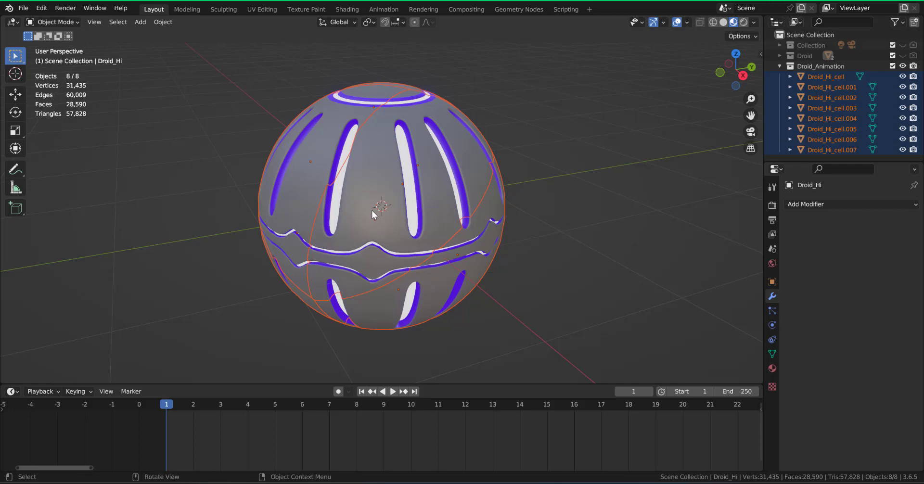
pyautogui.press('i')
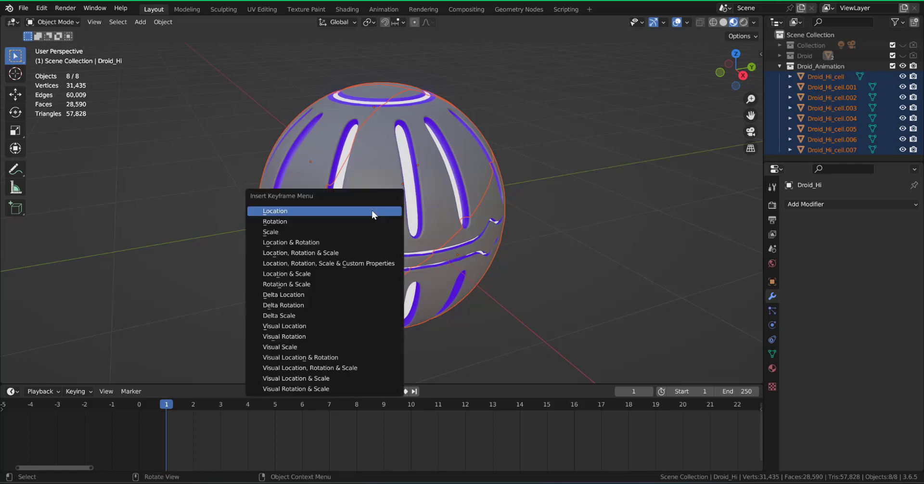
pyautogui.click(318, 243)
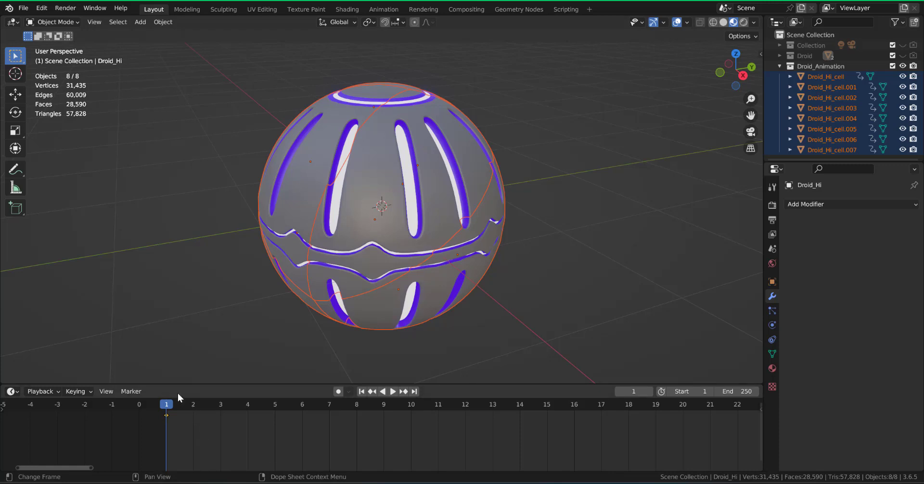
# Step: Set the current frame to 15 and move the lower fragment Droid_Hi_cell down and outward from the sphere
pyautogui.press('space')
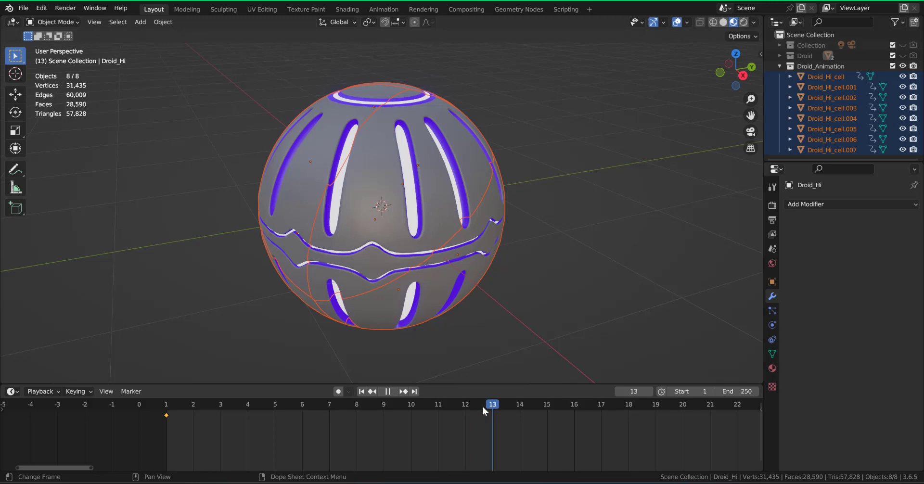
pyautogui.moveTo(486, 409); pyautogui.dragTo(547, 415)
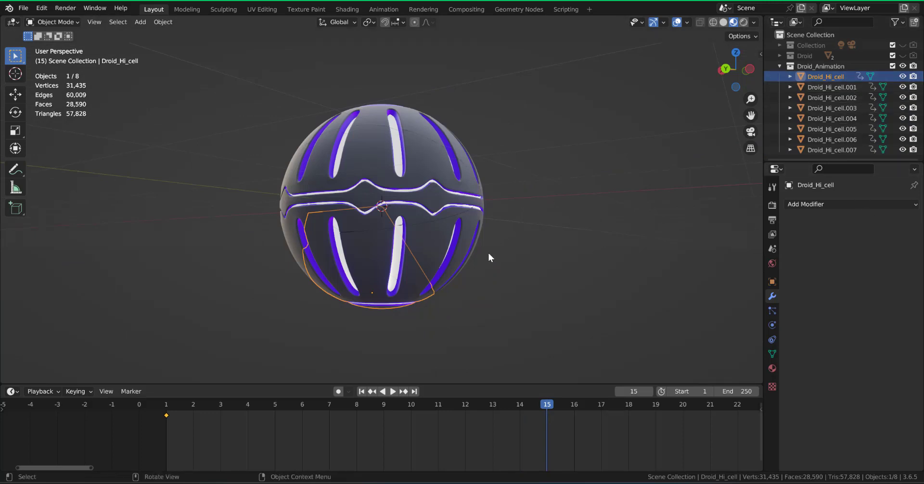
pyautogui.moveTo(418, 264); pyautogui.dragTo(335, 305, button='middle')
pyautogui.scroll(-3, 338, 277)
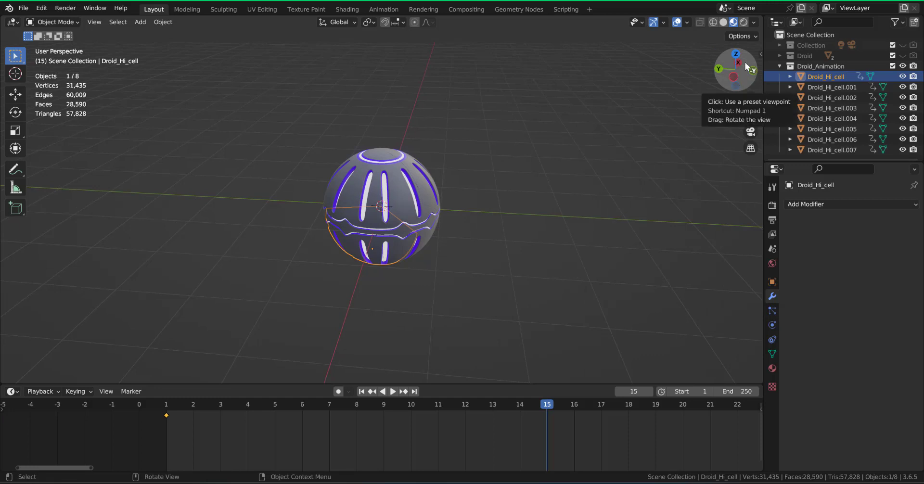
pyautogui.moveTo(385, 277); pyautogui.dragTo(389, 271, button='middle')
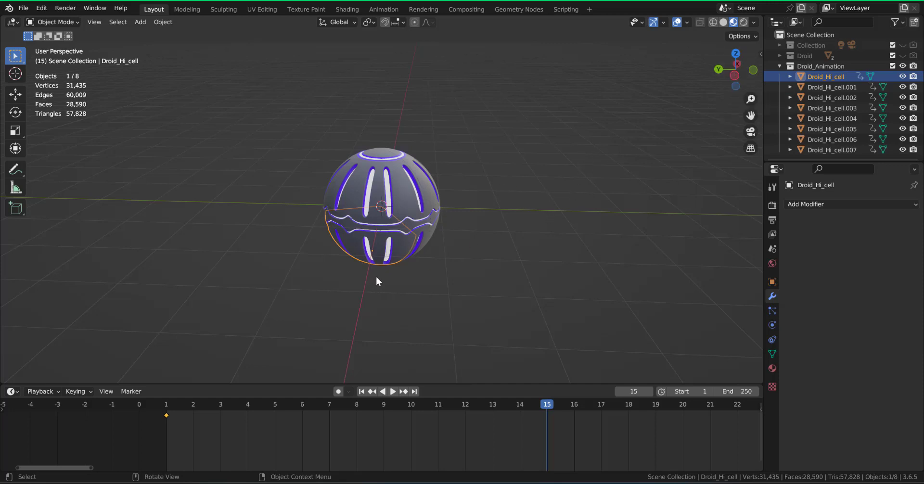
pyautogui.press('g')
pyautogui.click(352, 319)
# Step: Rotate the detached Droid_Hi_cell fragment freely, finishing with a tilt about the global Y axis
pyautogui.moveTo(353, 319)
pyautogui.mouseDown(button='middle')
pyautogui.moveTo(427, 269)
pyautogui.moveTo(403, 255)
pyautogui.moveTo(349, 315)
pyautogui.mouseUp(button='middle')
pyautogui.press('r')
pyautogui.click(390, 246)
pyautogui.press('r')
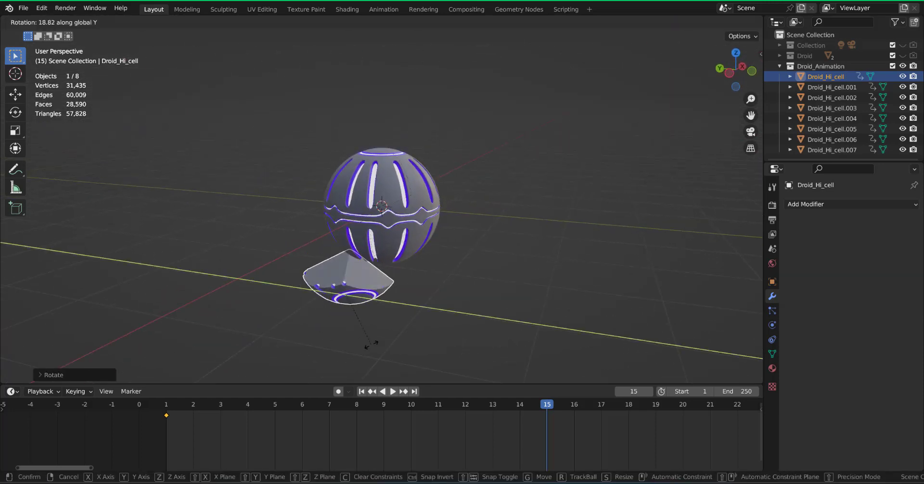
pyautogui.click(398, 332)
pyautogui.moveTo(398, 332); pyautogui.dragTo(376, 260, button='middle')
# Step: Move the upper fragment Droid_Hi_cell.006 up and away from the sphere, and move the lower fragment Droid_Hi_cell.003 outward
pyautogui.click(401, 209)
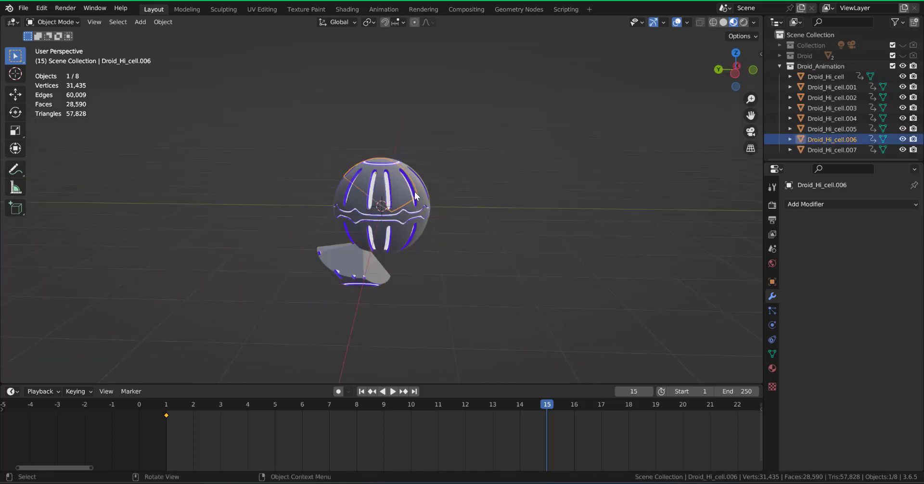
pyautogui.press('g')
pyautogui.click(447, 166)
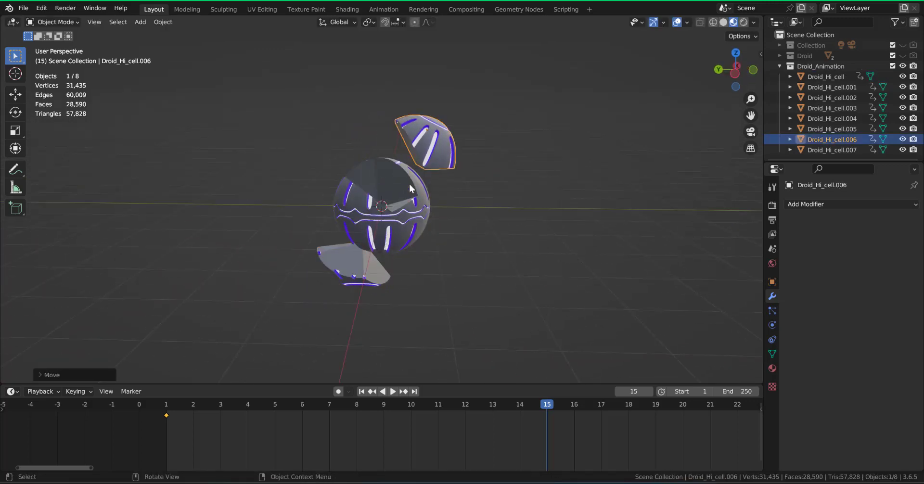
pyautogui.click(409, 214)
pyautogui.press('g')
pyautogui.click(445, 229)
# Step: Move the fragment Droid_Hi_cell.007 out of the sphere towards Droid_Hi_cell.006 and rotate it freely
pyautogui.click(392, 170)
pyautogui.press('g')
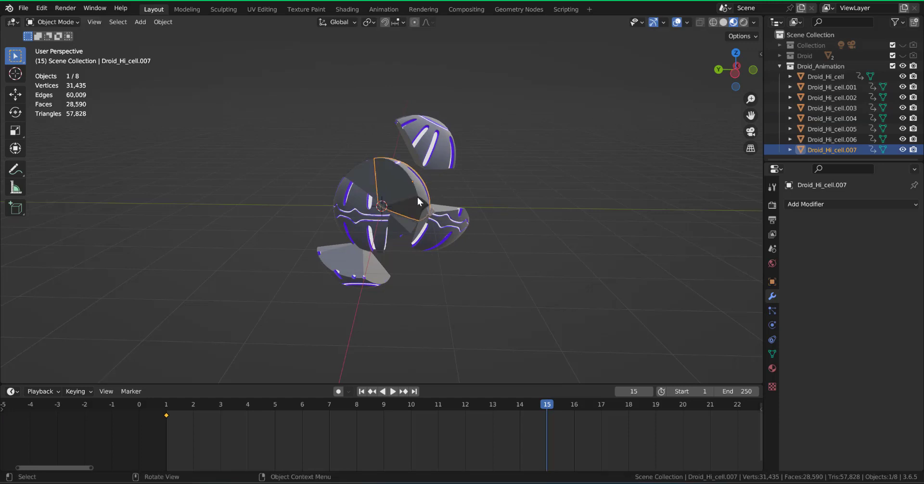
pyautogui.click(447, 178)
pyautogui.moveTo(447, 177); pyautogui.dragTo(500, 173, button='middle')
pyautogui.press('g')
pyautogui.press('r')
pyautogui.click(395, 193)
# Step: Move the fragment Droid_Hi_cell.004 outward to the side of the sphere and rotate it freely
pyautogui.moveTo(395, 194); pyautogui.dragTo(339, 190, button='middle')
pyautogui.click(359, 212)
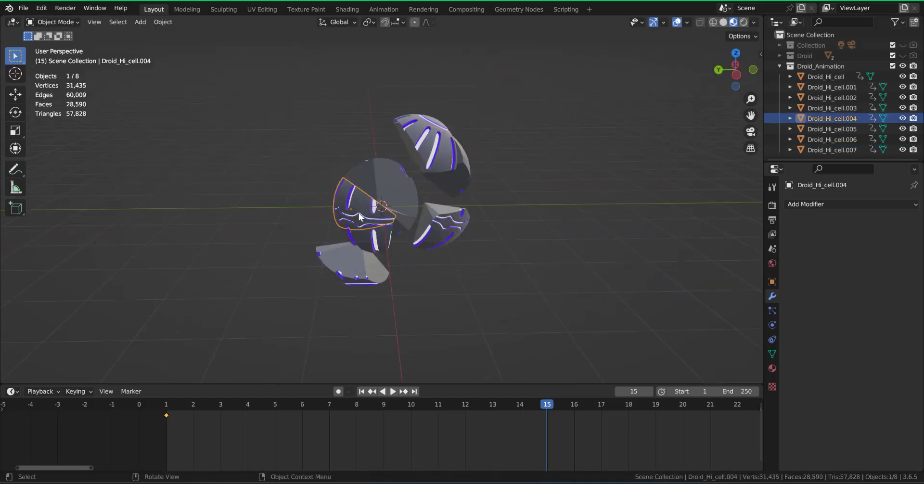
pyautogui.press('g')
pyautogui.press('r')
pyautogui.click(369, 289)
# Step: Move Droid_Hi_cell.001, the fragment below Droid_Hi_cell.004, outward and rotate it freely
pyautogui.click(356, 230)
pyautogui.press('g')
pyautogui.click(330, 242)
pyautogui.press('r')
pyautogui.click(312, 240)
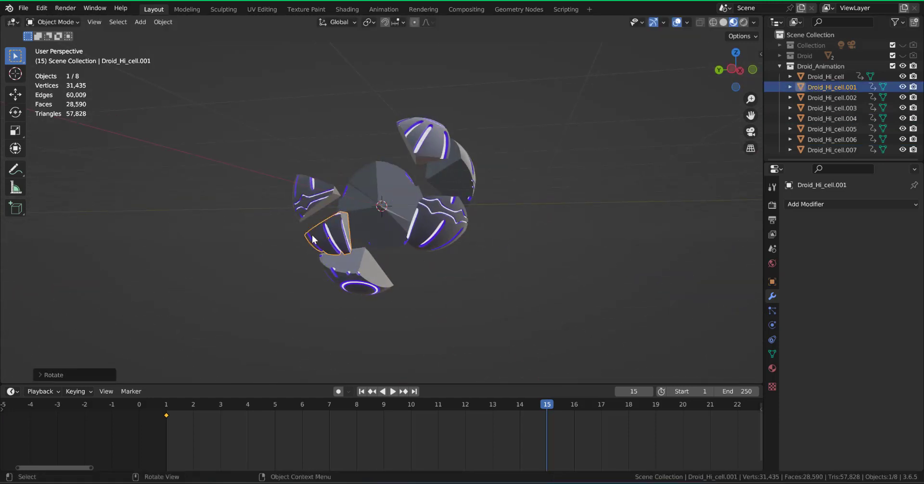
# Step: Move the fragment Droid_Hi_cell.002 up and outward from the far side of the sphere
pyautogui.moveTo(311, 241); pyautogui.dragTo(409, 284, button='middle')
pyautogui.click(359, 191)
pyautogui.press('g')
pyautogui.click(344, 169)
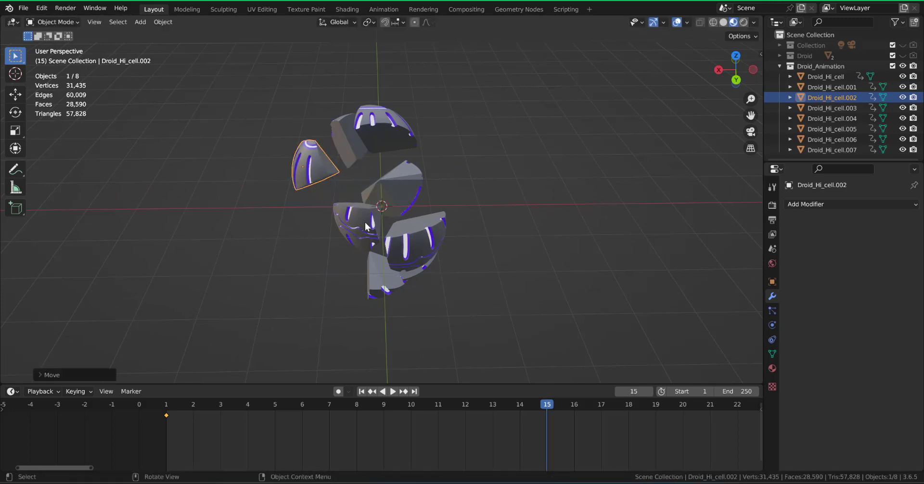
# Step: Move one more side fragment slightly outward from the sphere's centre and rotate it freely
pyautogui.moveTo(346, 169); pyautogui.dragTo(308, 255, button='middle')
pyautogui.click(351, 216)
pyautogui.press('g')
pyautogui.click(337, 222)
pyautogui.press('r')
pyautogui.click(359, 238)
# Step: Move the fragment Droid_Hi_cell.003 further down from the other pieces and rotate it slightly
pyautogui.click(437, 233)
pyautogui.press('g')
pyautogui.click(433, 255)
pyautogui.press('r')
pyautogui.click(435, 220)
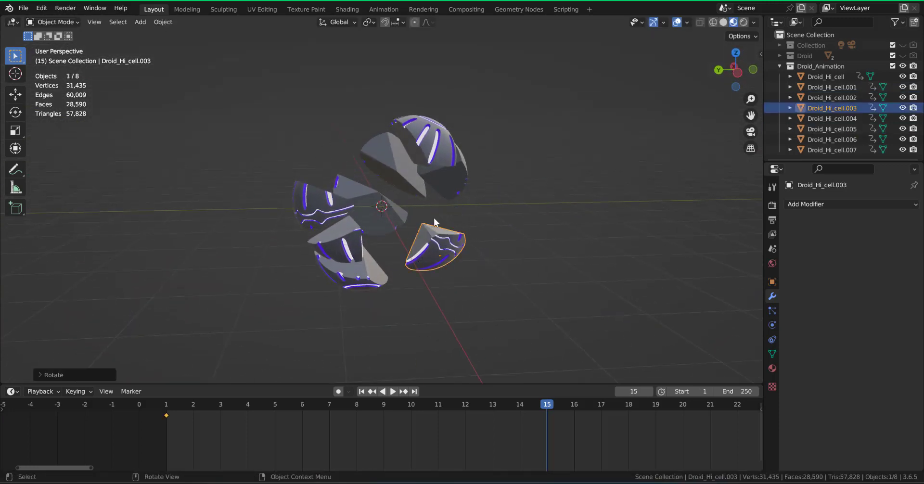
# Step: Shift the upper fragment beside Droid_Hi_cell.006 slightly downward and clear the selection
pyautogui.click(450, 170)
pyautogui.press('g')
pyautogui.click(450, 183)
pyautogui.click(437, 156)
pyautogui.moveTo(436, 158); pyautogui.dragTo(429, 179, button='middle')
pyautogui.click(408, 330)
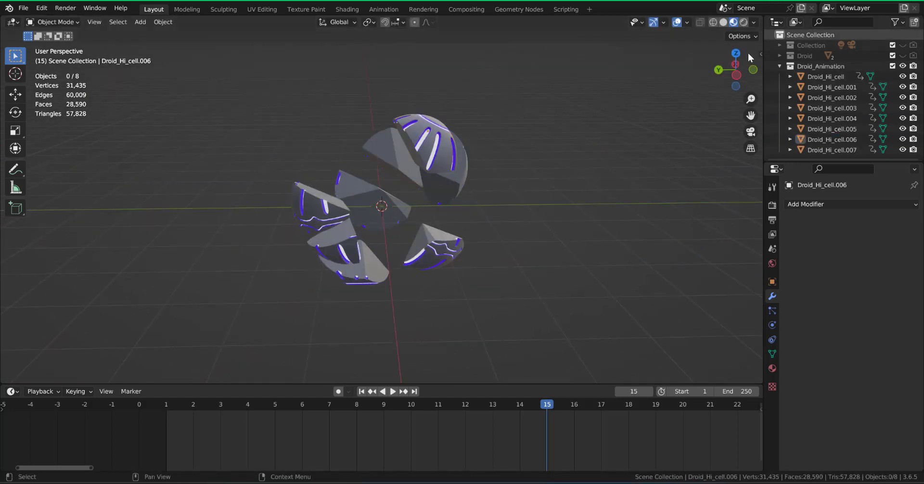
# Step: Select all eight scattered cells and insert Location & Rotation keyframes at frame 15
pyautogui.moveTo(264, 96); pyautogui.dragTo(470, 314)
pyautogui.moveTo(470, 314); pyautogui.dragTo(423, 293, button='middle')
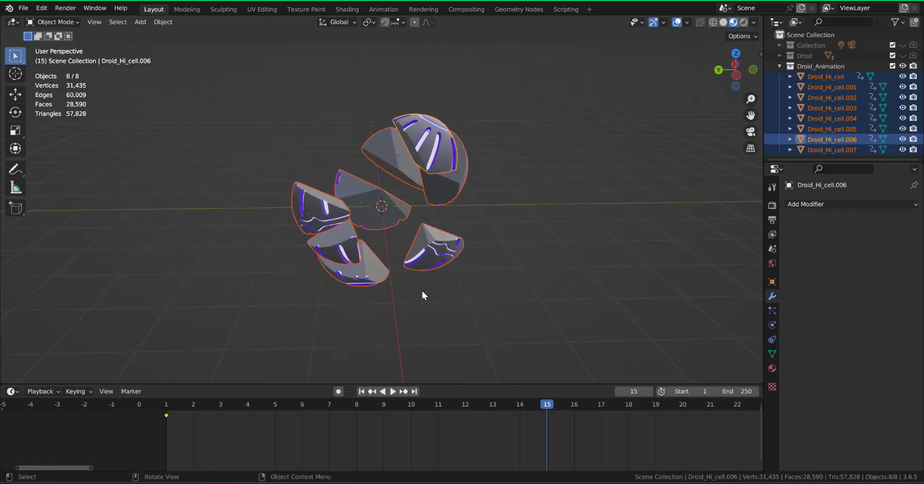
pyautogui.press('i')
pyautogui.click(368, 216)
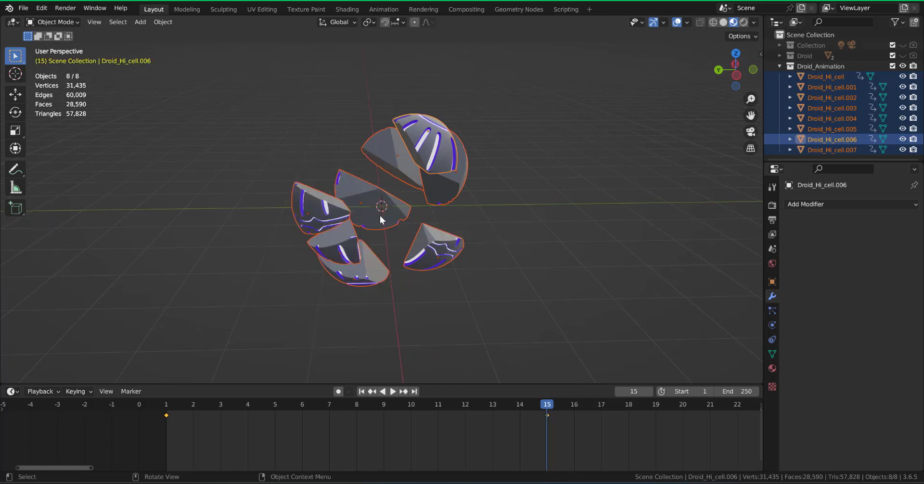
# Step: Set the animation's end frame to 15
pyautogui.moveTo(546, 410)
pyautogui.mouseDown()
pyautogui.moveTo(160, 394)
pyautogui.moveTo(573, 405)
pyautogui.moveTo(172, 405)
pyautogui.moveTo(547, 406)
pyautogui.mouseUp()
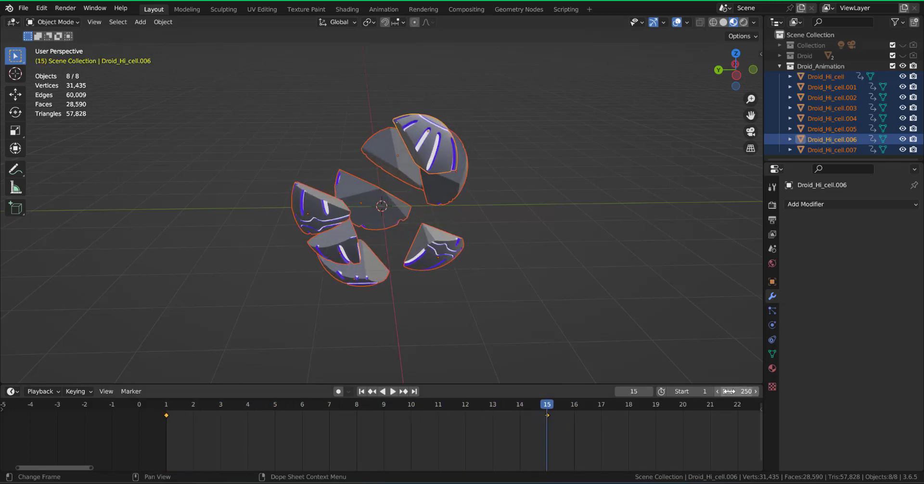
pyautogui.click(754, 392)
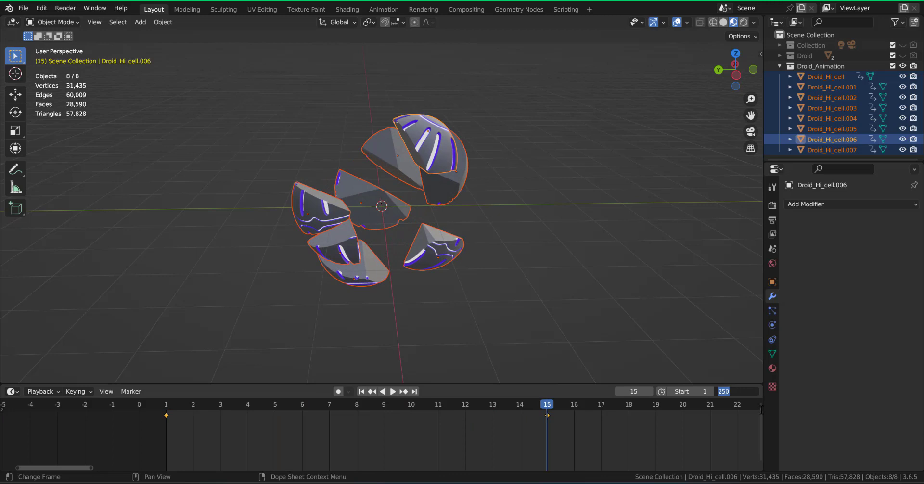
pyautogui.write('15')
pyautogui.press('Return')
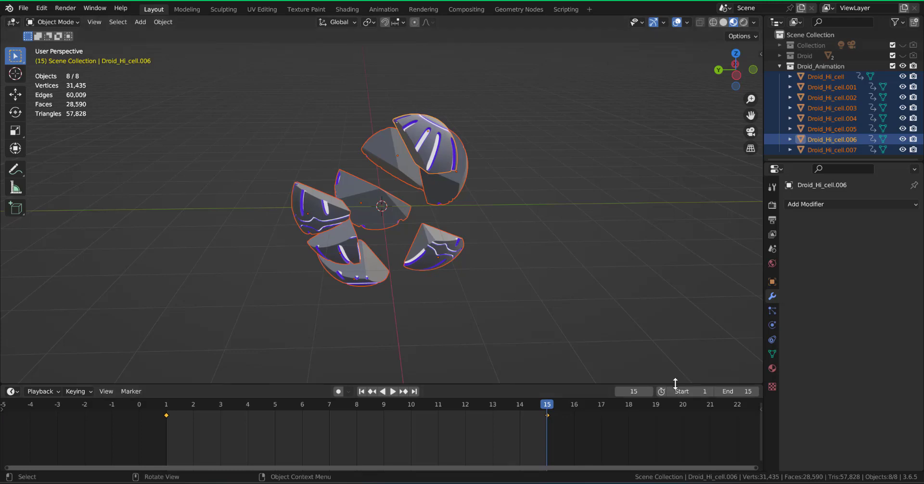
# Step: Start a glTF 2.0 export with the animation mode set to Scene and Split Animation by Object turned off
pyautogui.click(23, 7)
pyautogui.moveTo(65, 158)
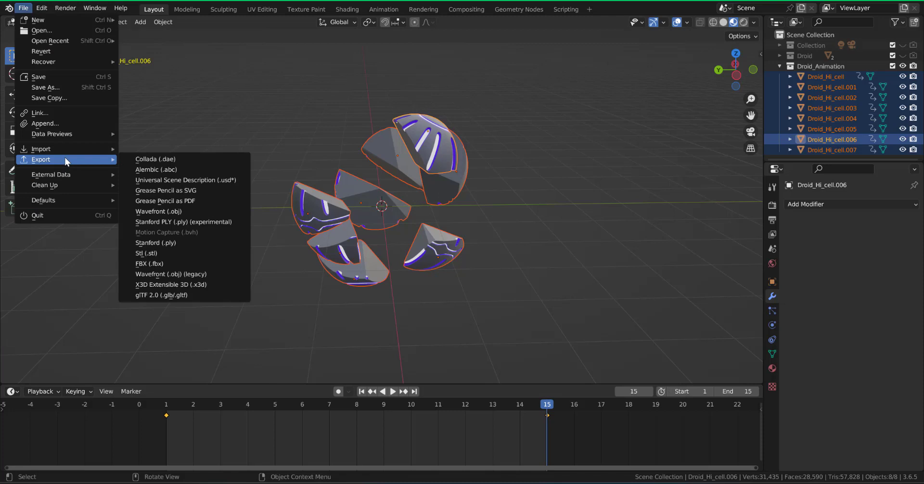
pyautogui.click(210, 291)
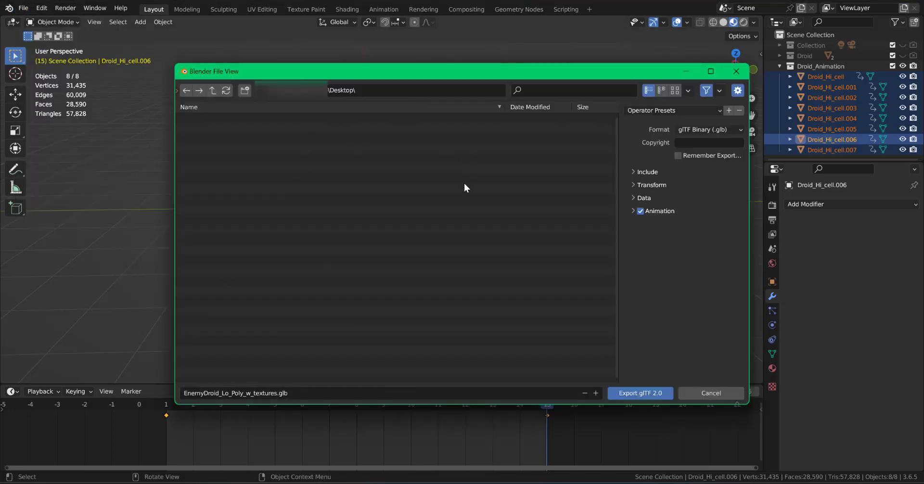
pyautogui.click(633, 211)
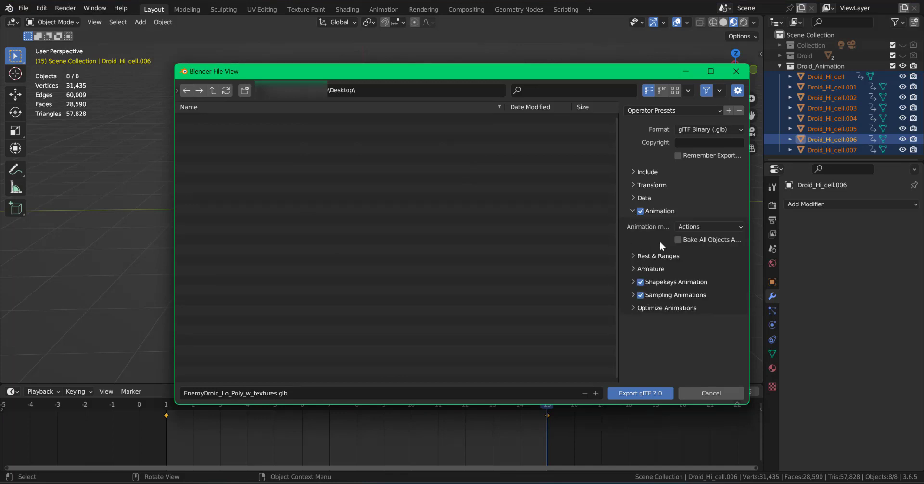
pyautogui.click(710, 225)
pyautogui.click(678, 270)
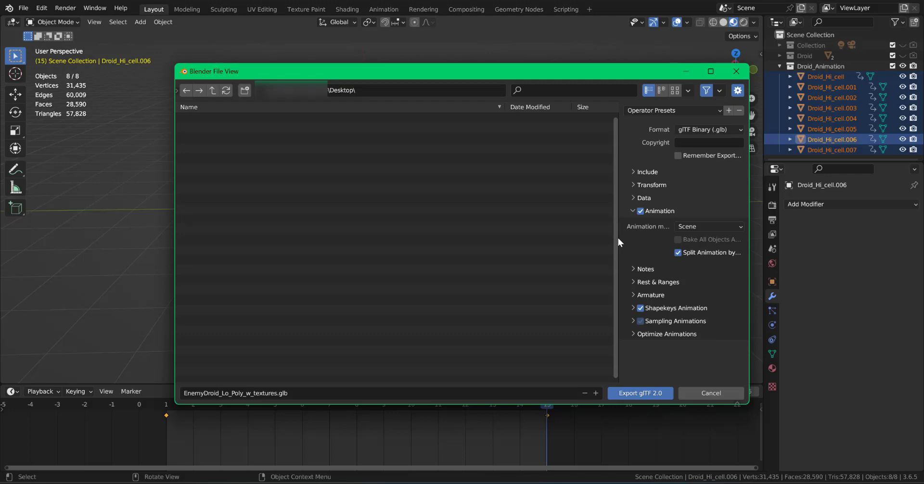
pyautogui.moveTo(618, 237); pyautogui.dragTo(524, 228)
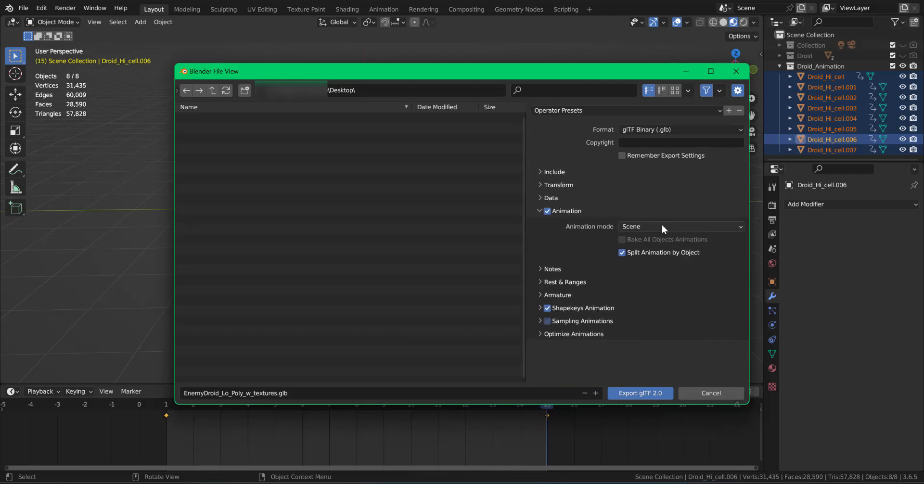
pyautogui.click(622, 252)
# Step: Review the mesh data export options, then limit the export to Selected Objects and Renderable Objects
pyautogui.click(541, 198)
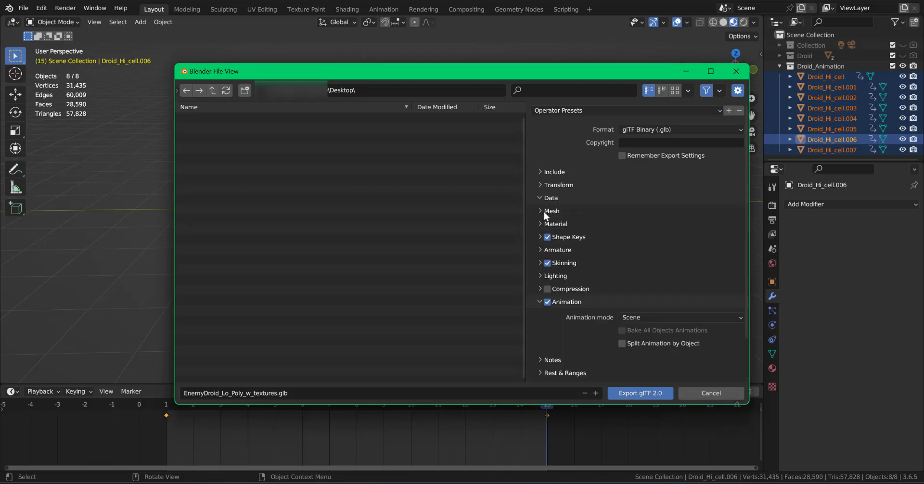
pyautogui.click(540, 212)
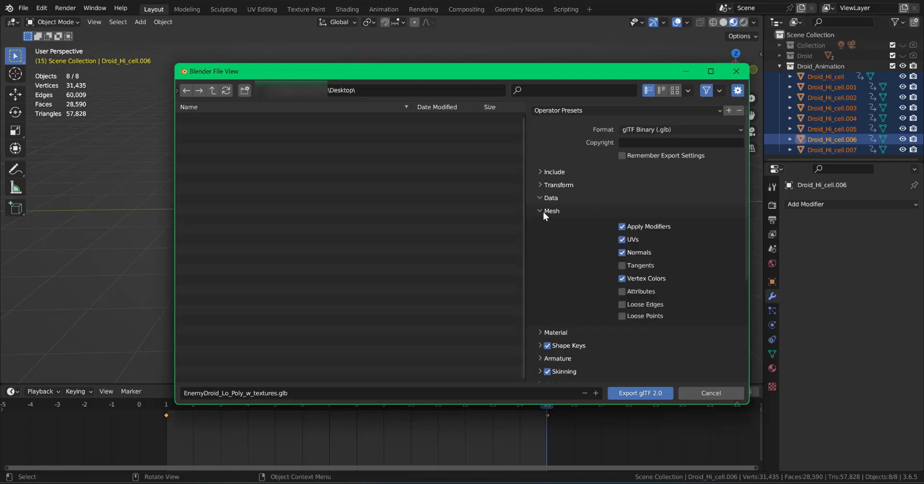
pyautogui.click(543, 211)
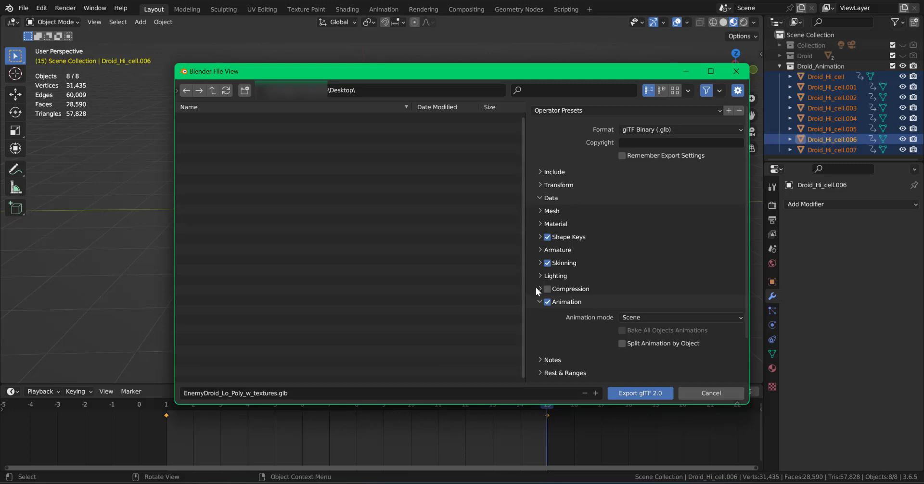
pyautogui.click(539, 303)
pyautogui.click(539, 173)
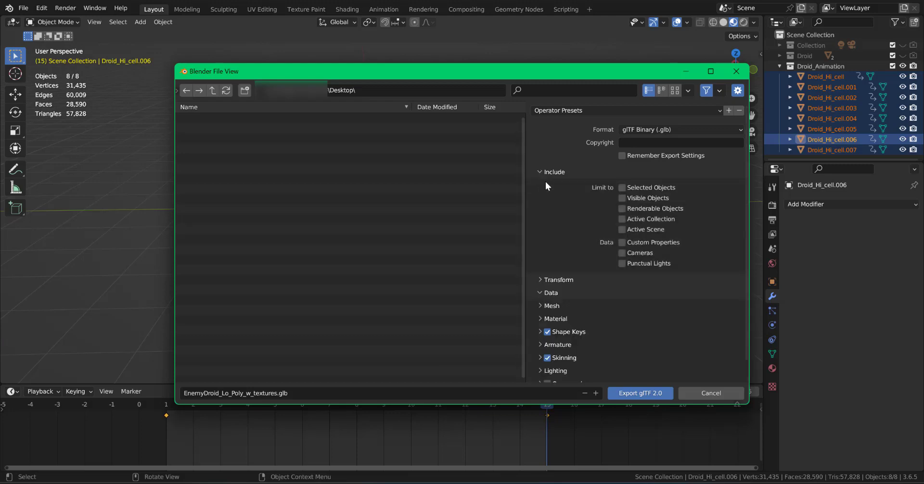
pyautogui.click(623, 209)
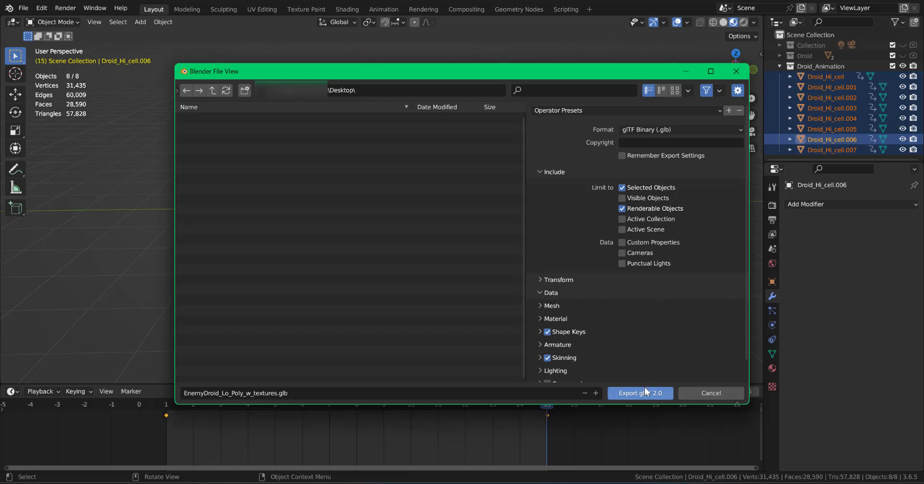
# Step: Name the file EnemyDroid_Hit.glb and export it as glTF 2.0 to the Desktop
pyautogui.click(224, 397)
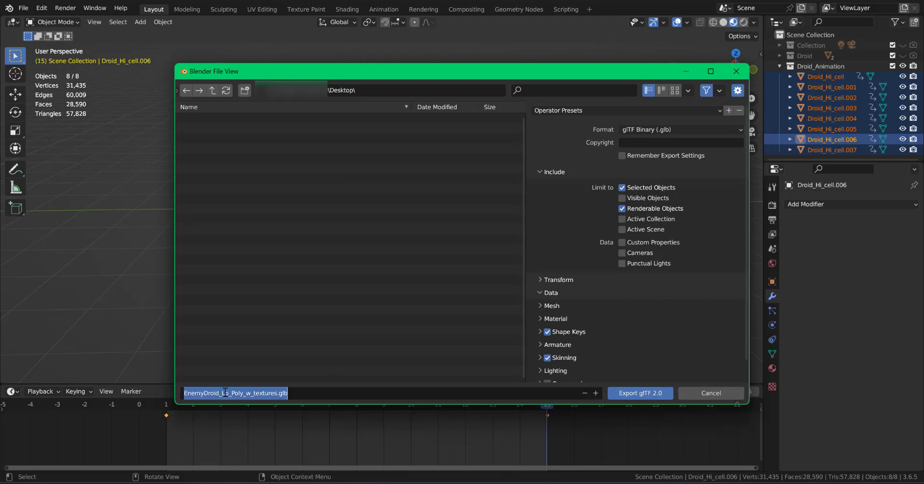
pyautogui.click(223, 397)
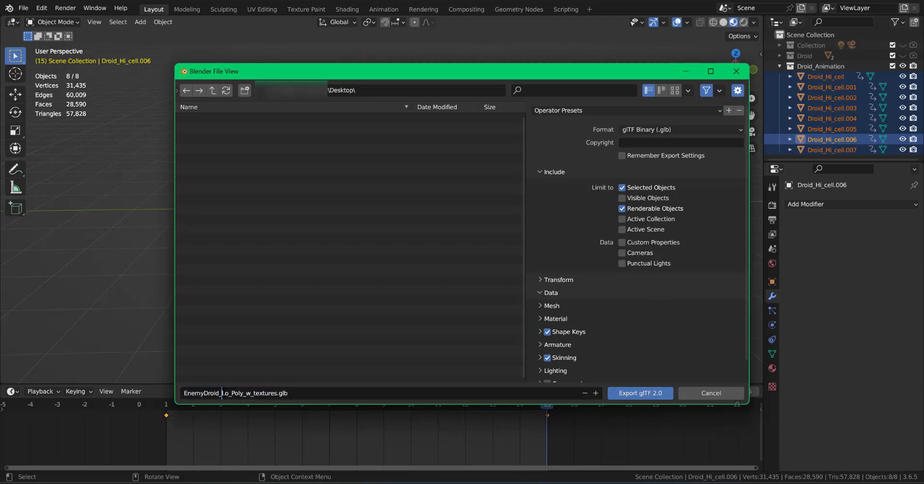
pyautogui.moveTo(222, 393); pyautogui.dragTo(274, 393)
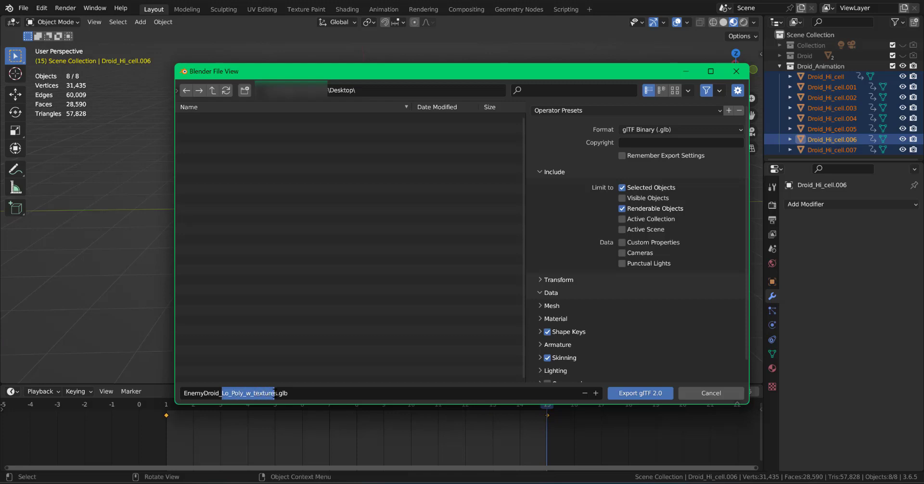
pyautogui.press('BackSpace')
pyautogui.write('.')
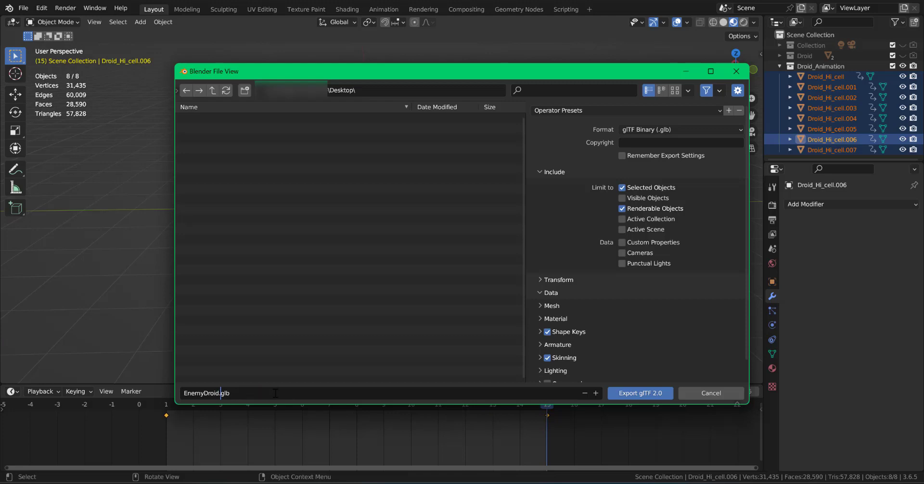
pyautogui.write('Hit')
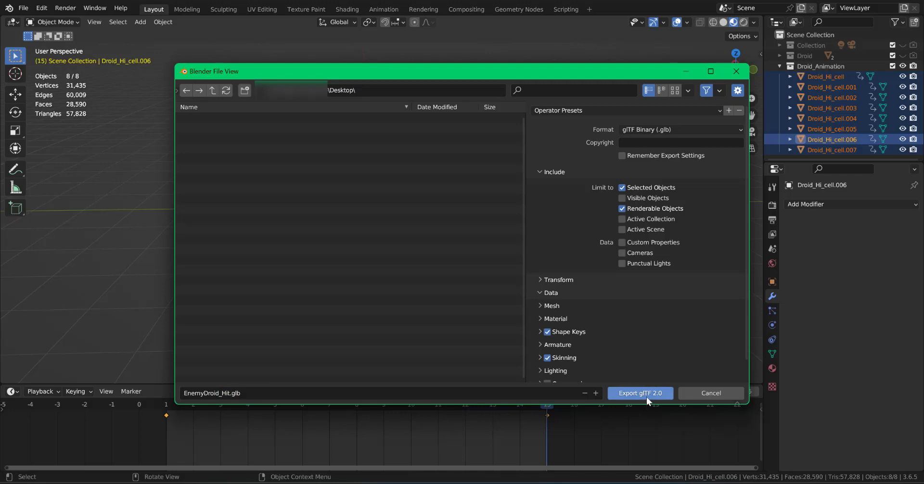
pyautogui.click(646, 397)
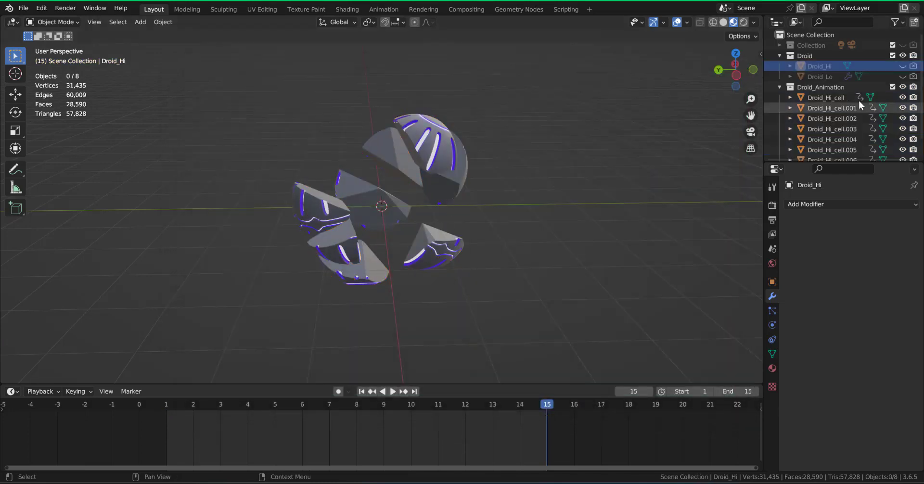
# Step: Hide the Droid_Animation collection and collapse it in the outliner
pyautogui.click(903, 87)
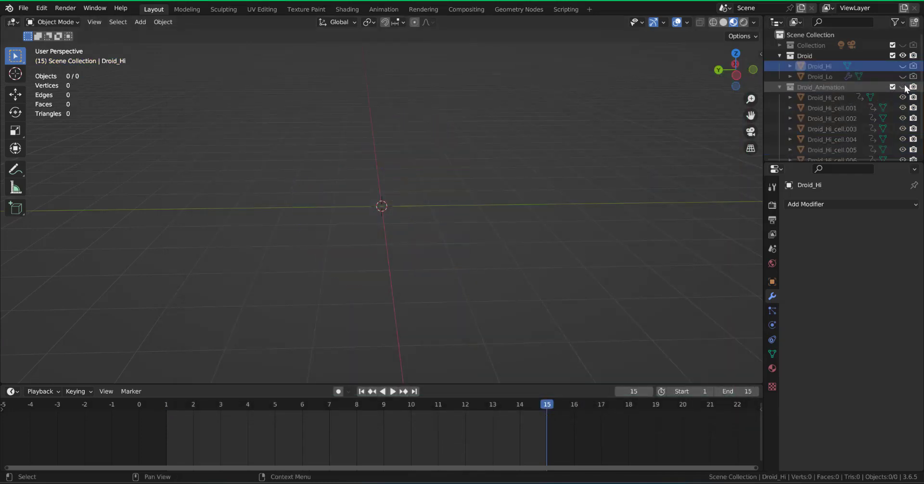
pyautogui.click(786, 86)
pyautogui.click(779, 88)
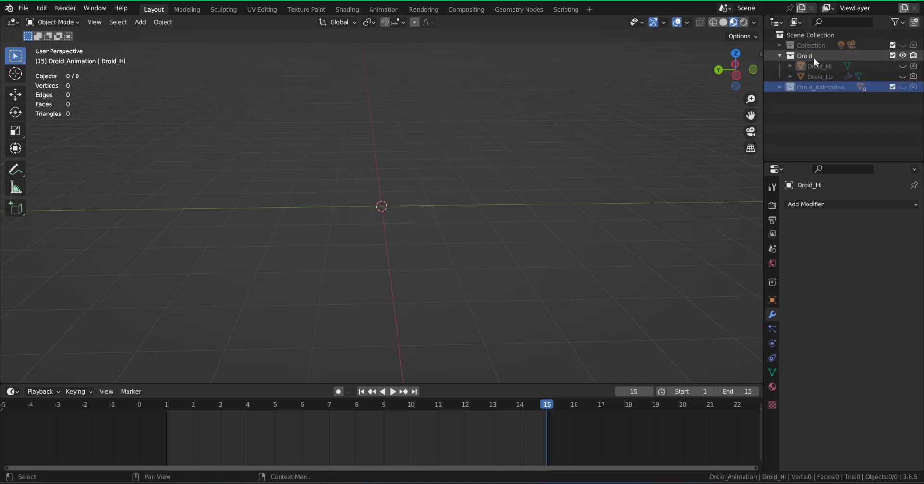
# Step: Make Droid_Hi visible in the viewport, enable it in renders, and select the sphere
pyautogui.click(821, 68)
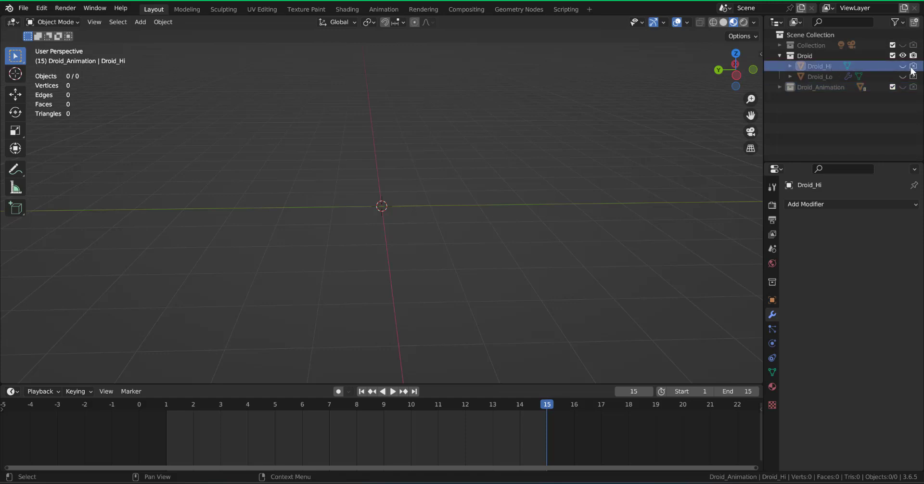
pyautogui.click(905, 66)
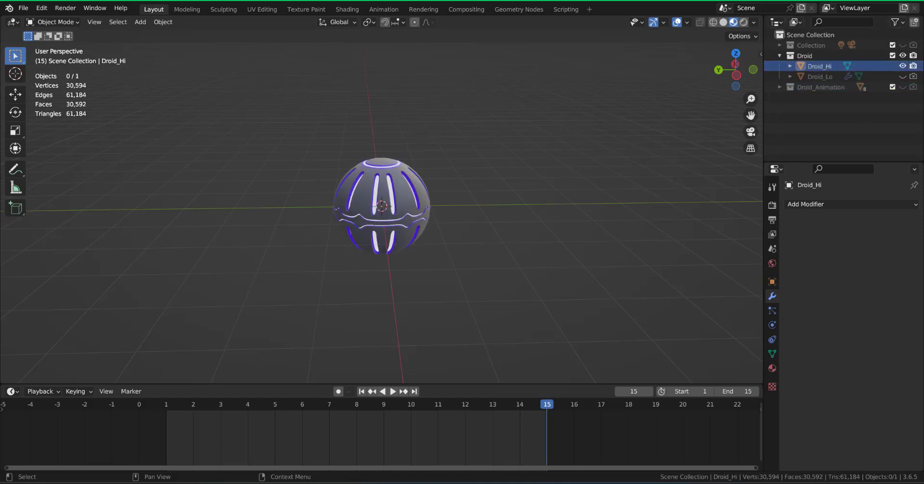
pyautogui.click(913, 67)
pyautogui.click(405, 199)
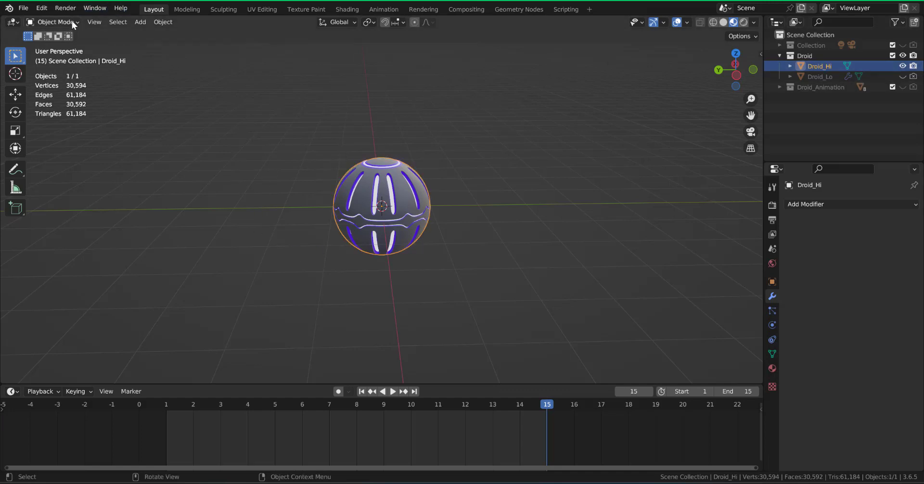
# Step: Start a glTF 2.0 export of the selected droid, naming the file EnemyDroid_Idle.glb and turning off animation export
pyautogui.click(23, 8)
pyautogui.moveTo(29, 158)
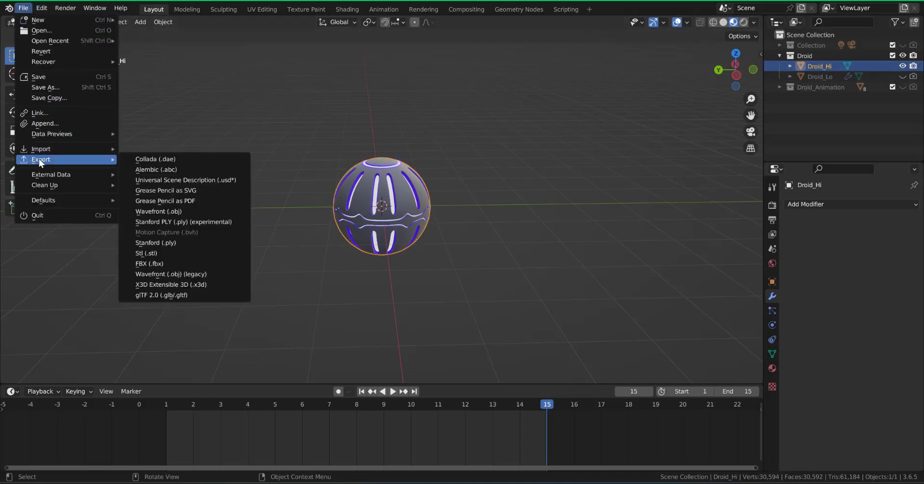
pyautogui.click(193, 292)
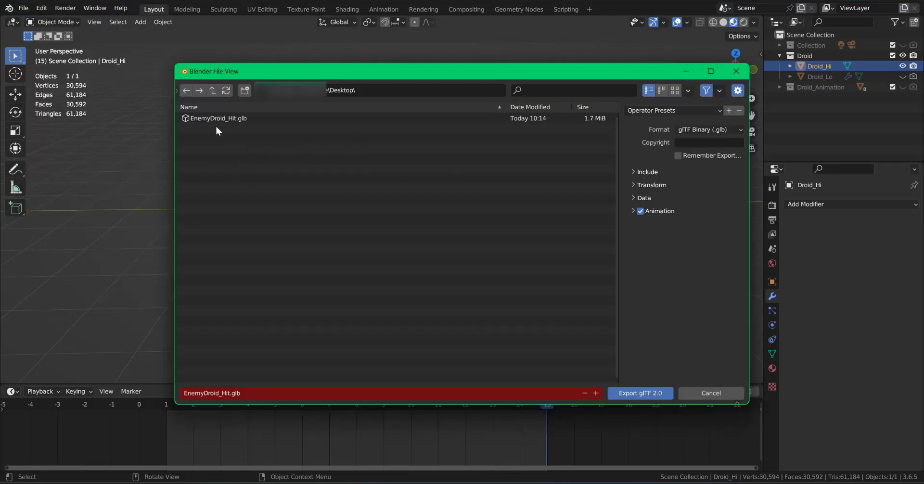
pyautogui.click(226, 396)
pyautogui.doubleClick(226, 395)
pyautogui.write('Idle')
pyautogui.click(640, 211)
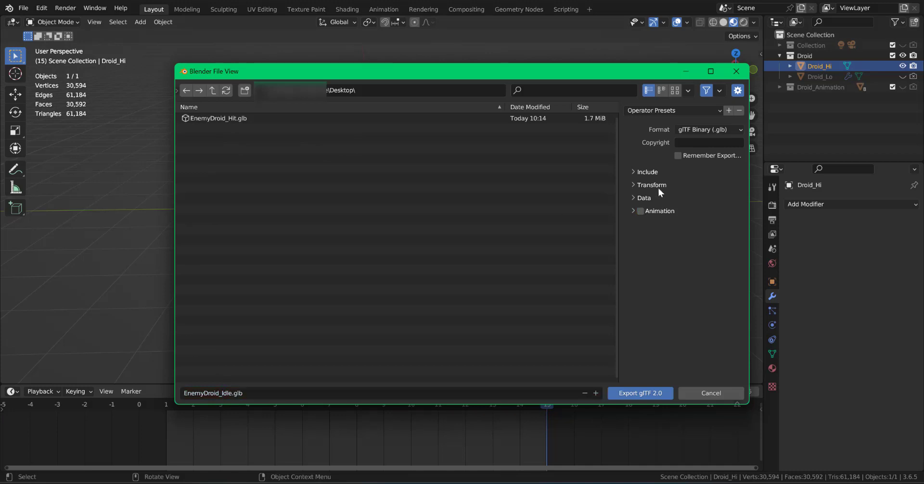
# Step: Review the include and mesh data options, then export EnemyDroid_Idle.glb to the Desktop
pyautogui.click(630, 171)
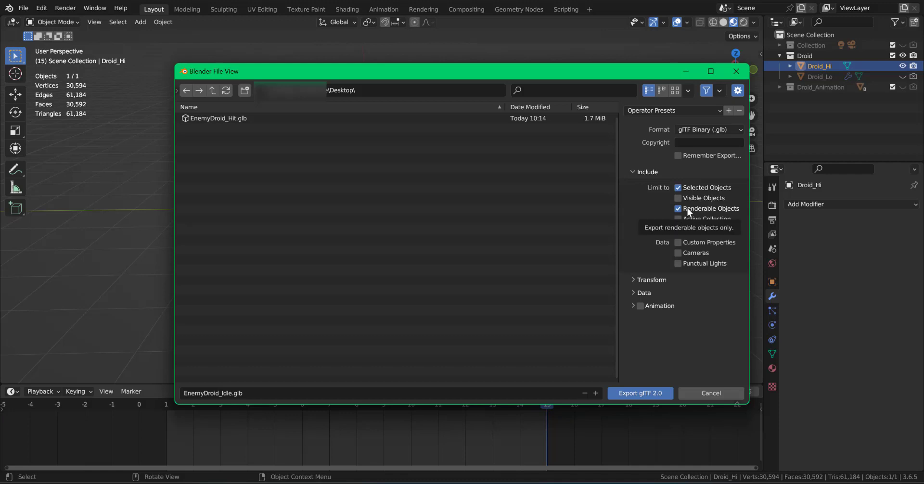
pyautogui.click(632, 293)
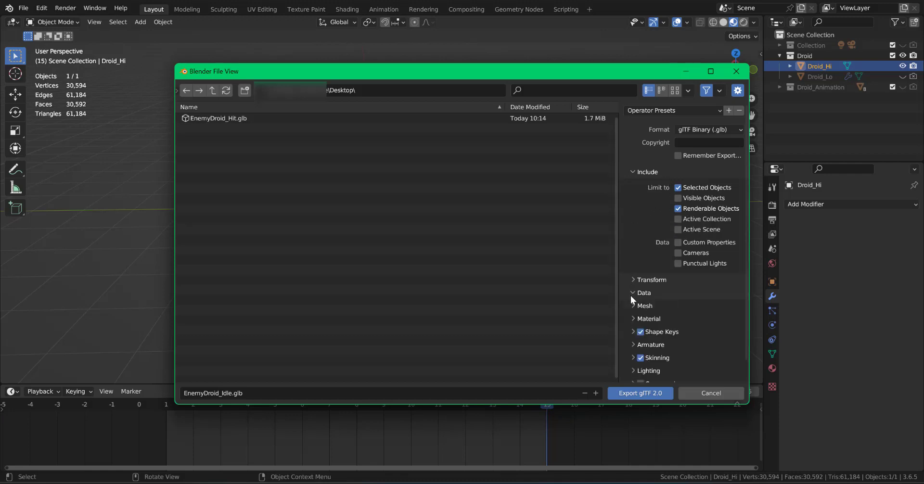
pyautogui.click(635, 307)
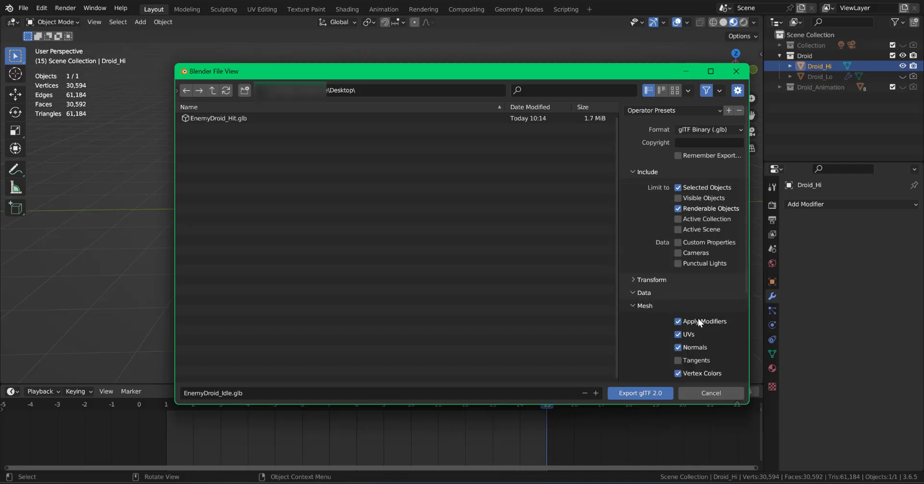
pyautogui.click(656, 392)
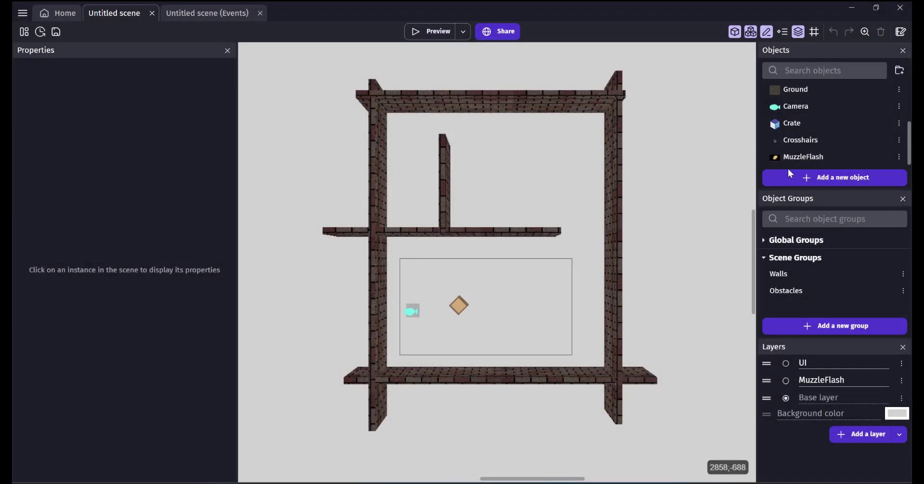
# Step: Switch to GDevelop and add a new 3D Model object named Droid to the scene's objects
pyautogui.click(794, 175)
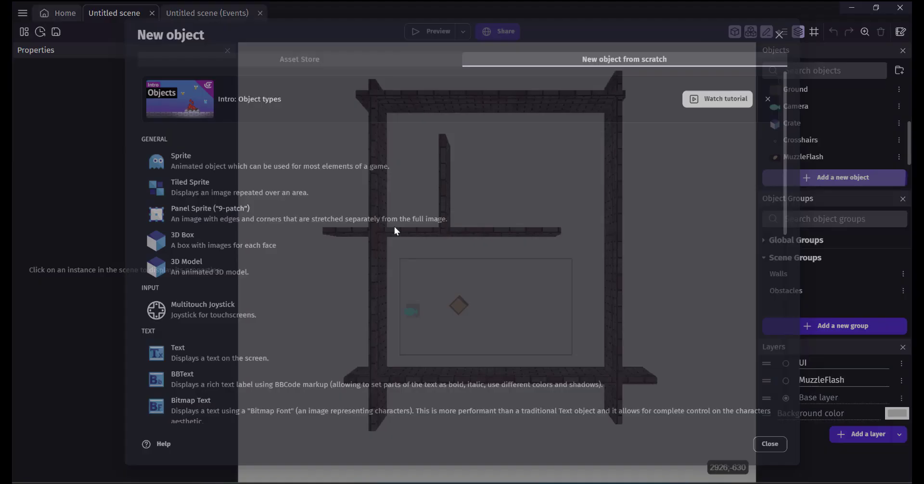
pyautogui.click(192, 267)
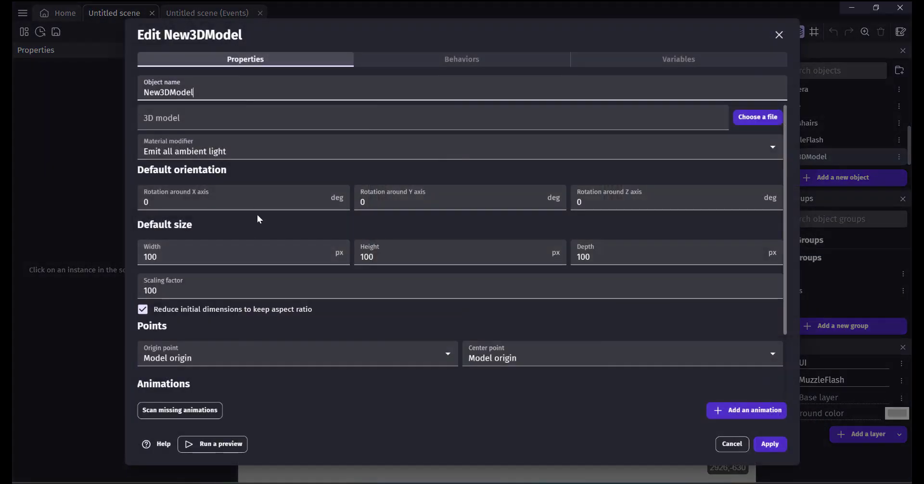
pyautogui.doubleClick(200, 85)
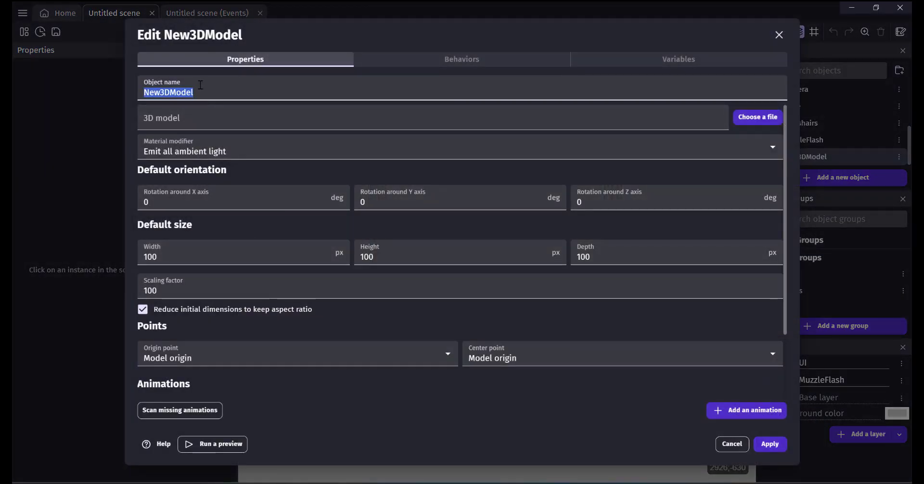
pyautogui.write('Droid')
# Step: Load EnemyDroid_Idle.glb from the Desktop as the Droid's 3D model, copy it into the project folder, and apply the object settings
pyautogui.click(218, 106)
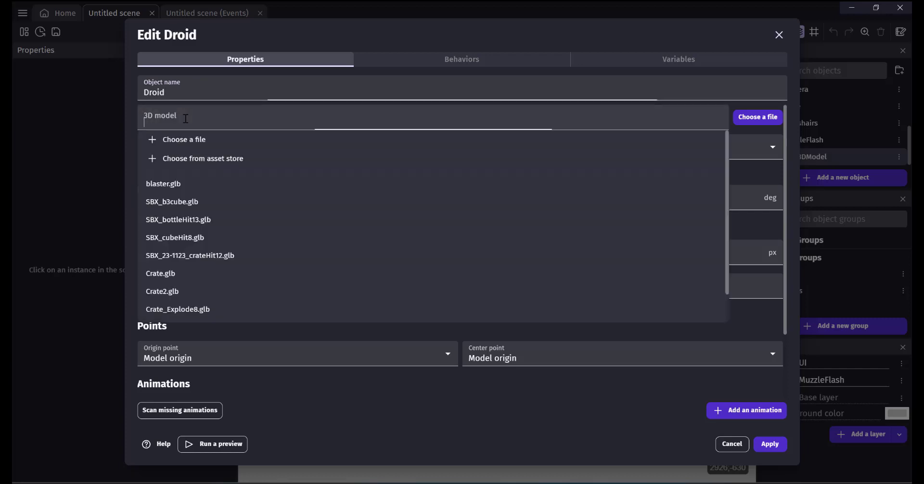
pyautogui.click(190, 136)
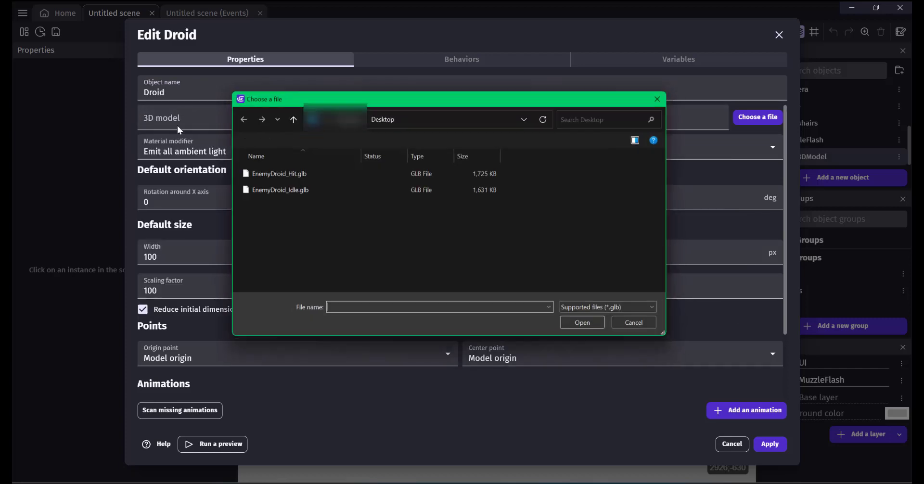
pyautogui.doubleClick(282, 191)
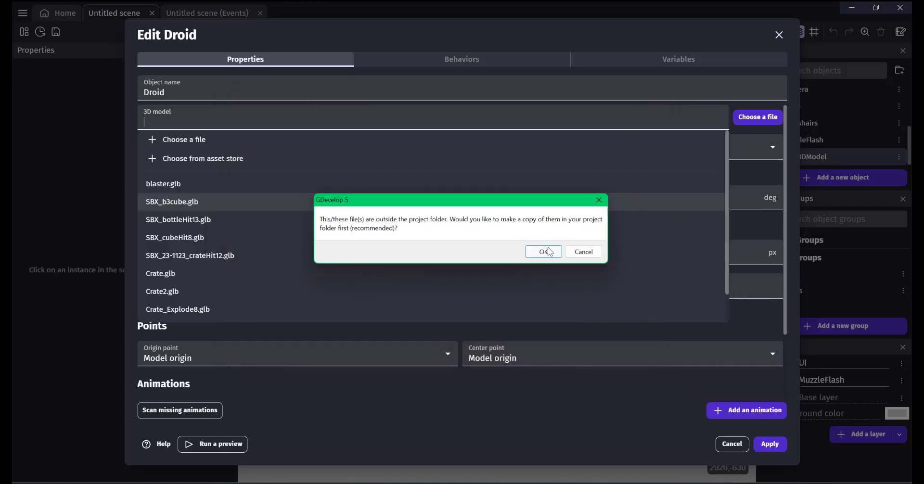
pyautogui.click(544, 252)
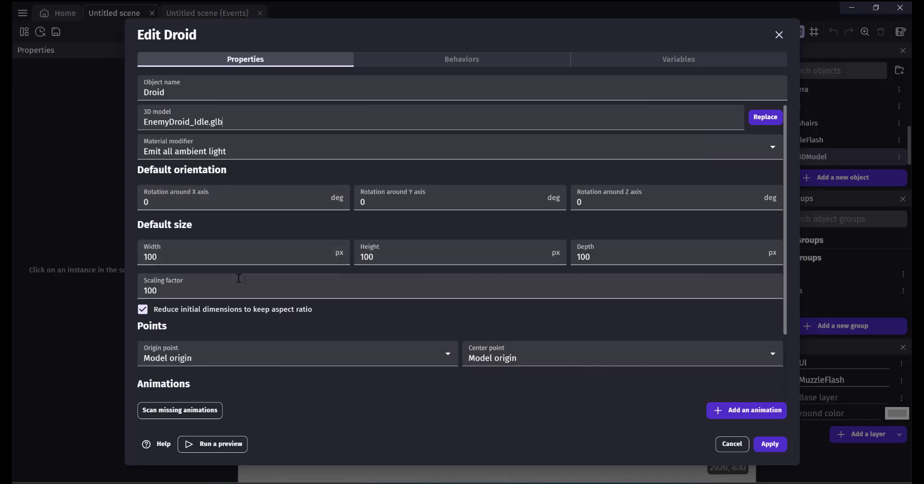
pyautogui.scroll(-2, 260, 365)
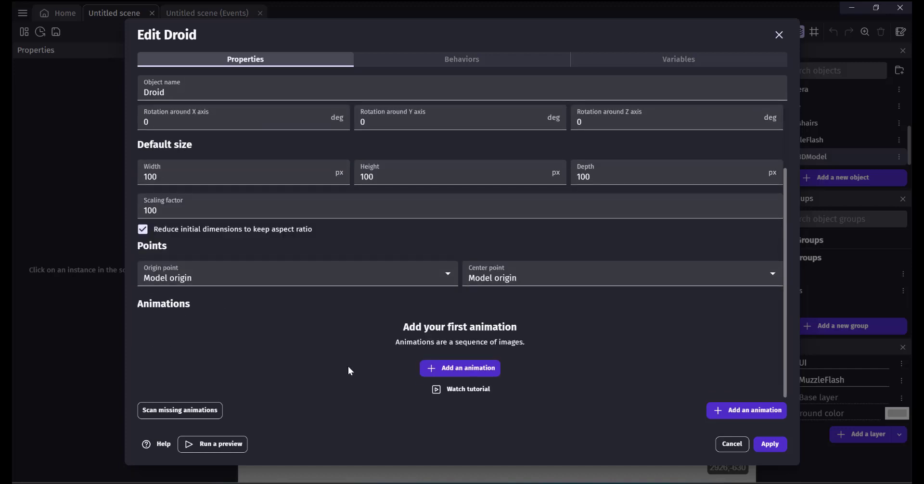
pyautogui.click(774, 444)
# Step: Place the Droid in the scene at about X 650, Y 34, then set its Z to 64, X rotation to 90 and Y rotation to -25
pyautogui.moveTo(776, 162); pyautogui.dragTo(490, 270)
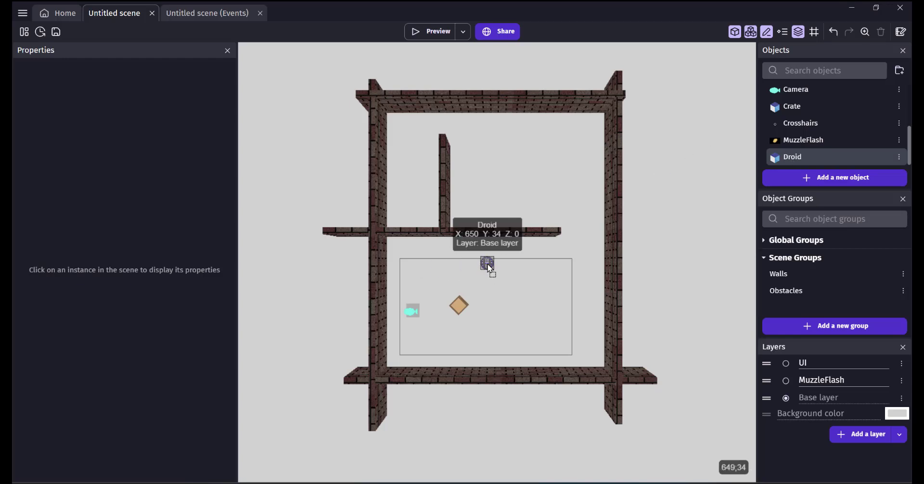
pyautogui.scroll(1, 485, 272)
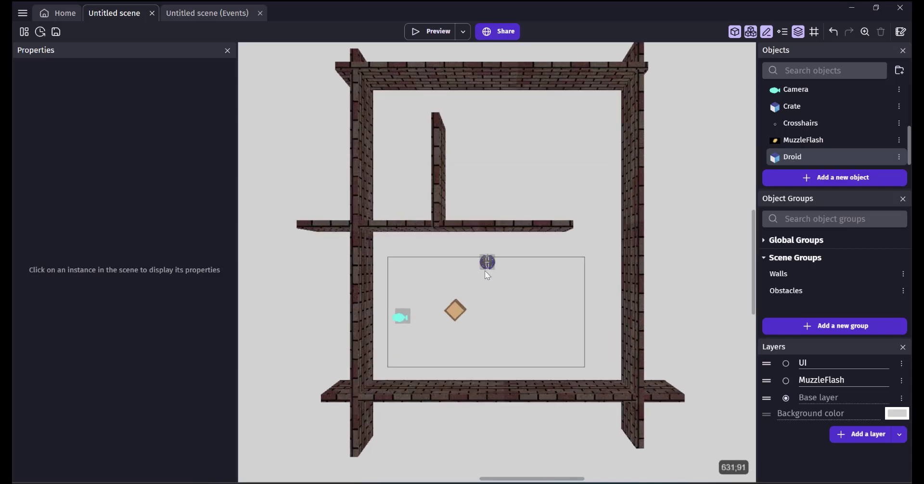
pyautogui.scroll(2, 487, 275)
pyautogui.click(488, 260)
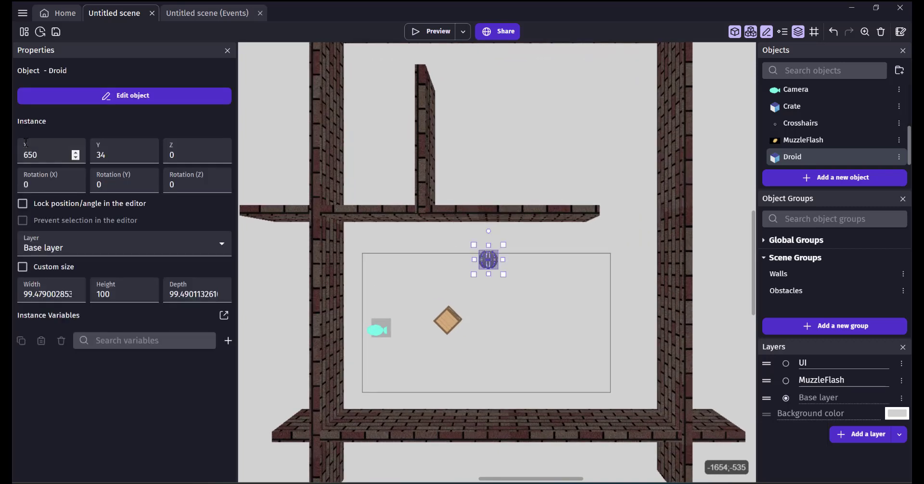
pyautogui.click(46, 187)
pyautogui.write('90')
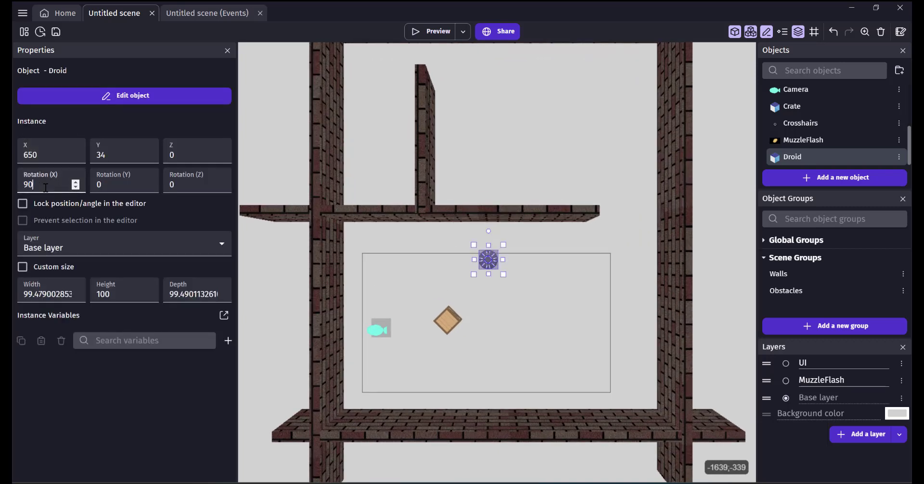
pyautogui.click(109, 187)
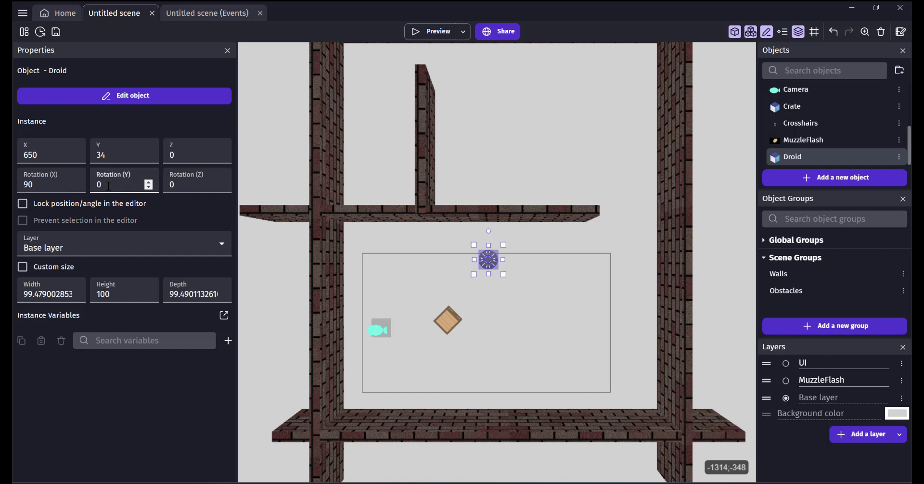
pyautogui.write('-25')
pyautogui.click(206, 152)
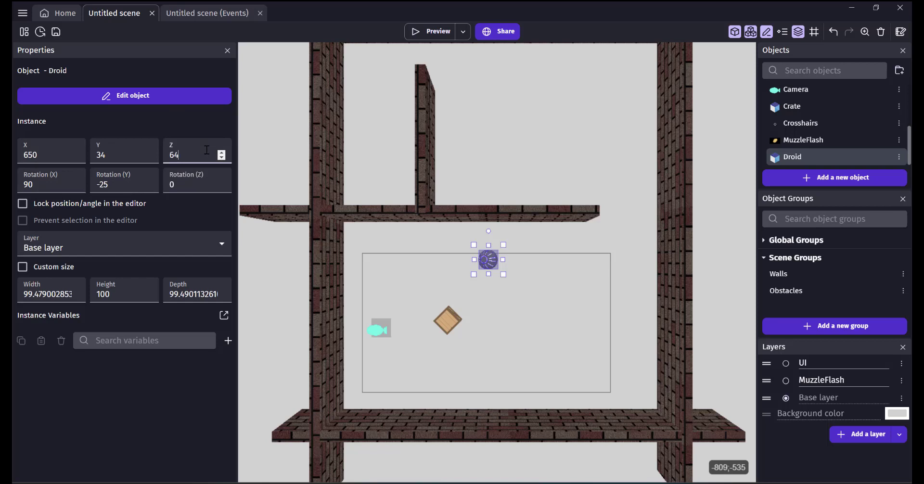
pyautogui.click(383, 219)
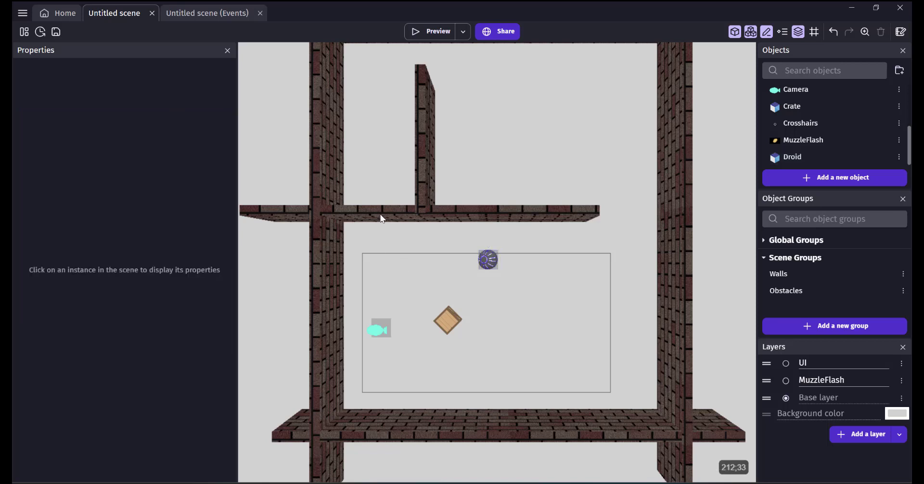
# Step: Preview the game, look around the room and aim and fire at the droid, then leave the preview
pyautogui.click(437, 29)
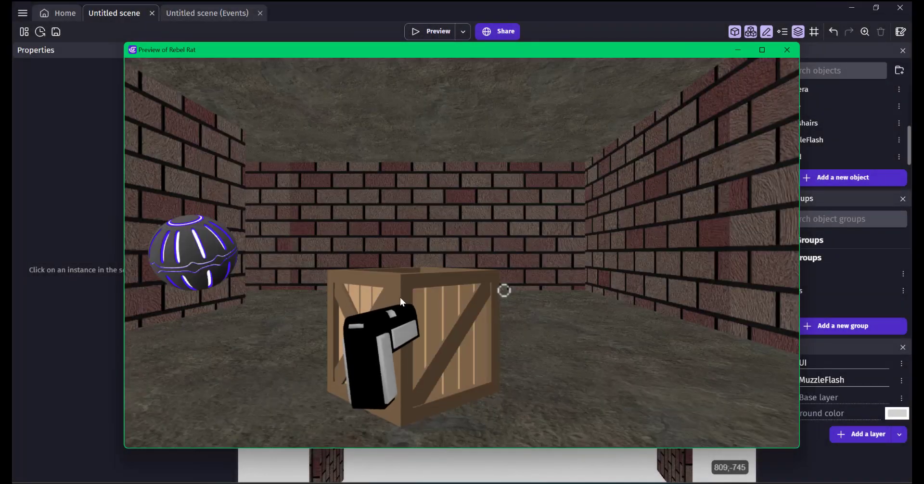
pyautogui.click(203, 295)
pyautogui.click(504, 291)
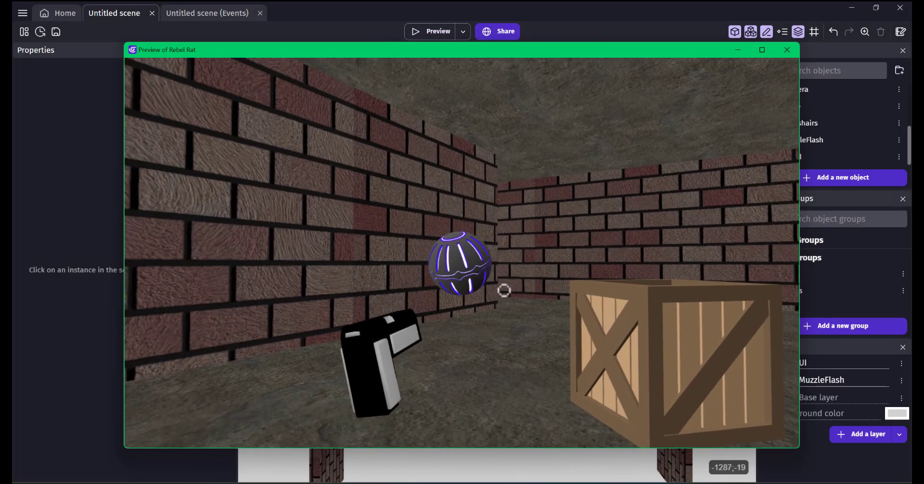
pyautogui.click(504, 291)
pyautogui.click(504, 291)
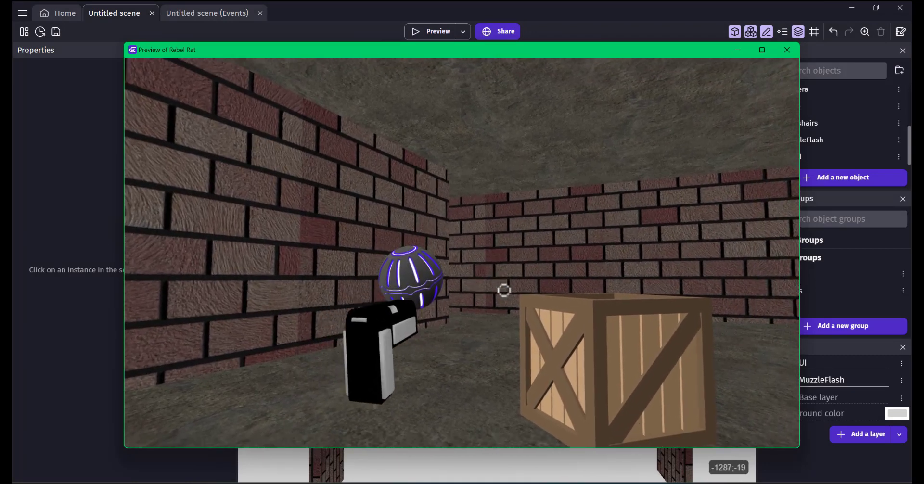
pyautogui.click(504, 290)
pyautogui.click(504, 291)
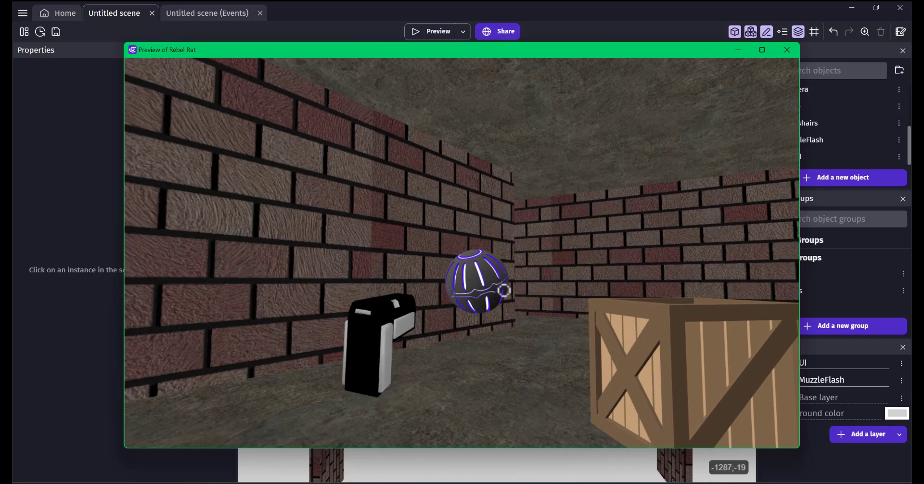
pyautogui.press('Escape')
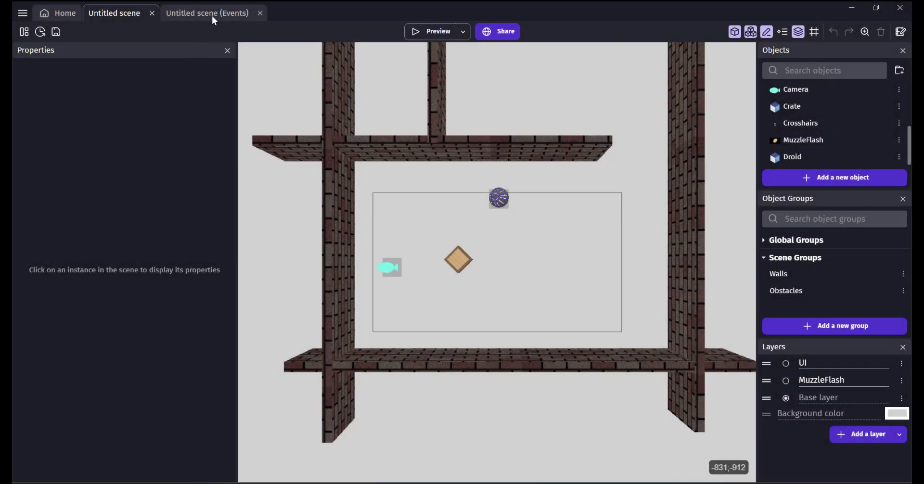
# Step: Add an empty event directly beneath the Blaster's Shoot event in the scene's events sheet
pyautogui.click(212, 14)
pyautogui.scroll(-10, 129, 74)
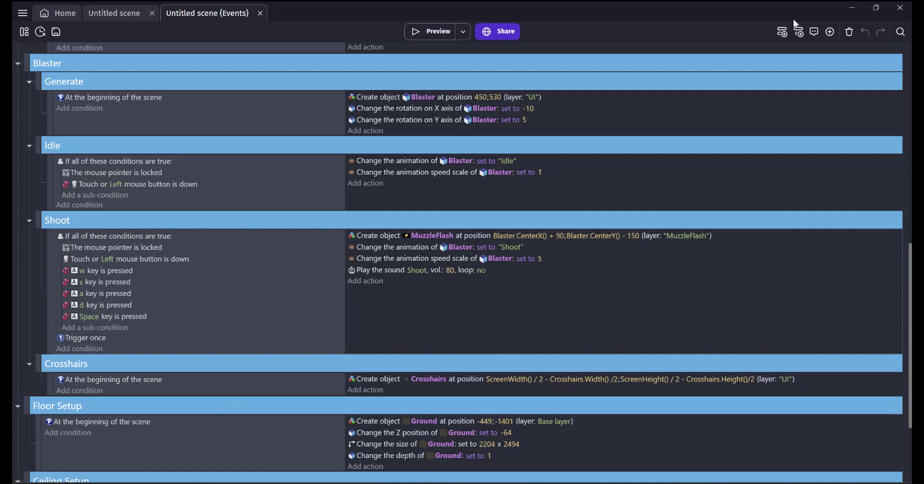
pyautogui.click(783, 32)
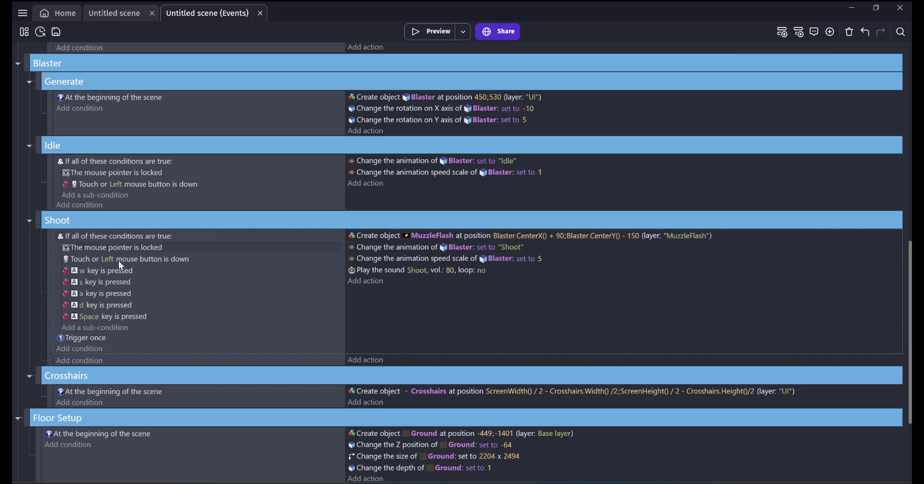
pyautogui.moveTo(55, 361); pyautogui.dragTo(98, 363)
# Step: Add a Raycast condition to the new event with Droid as the object to test against the ray
pyautogui.click(91, 361)
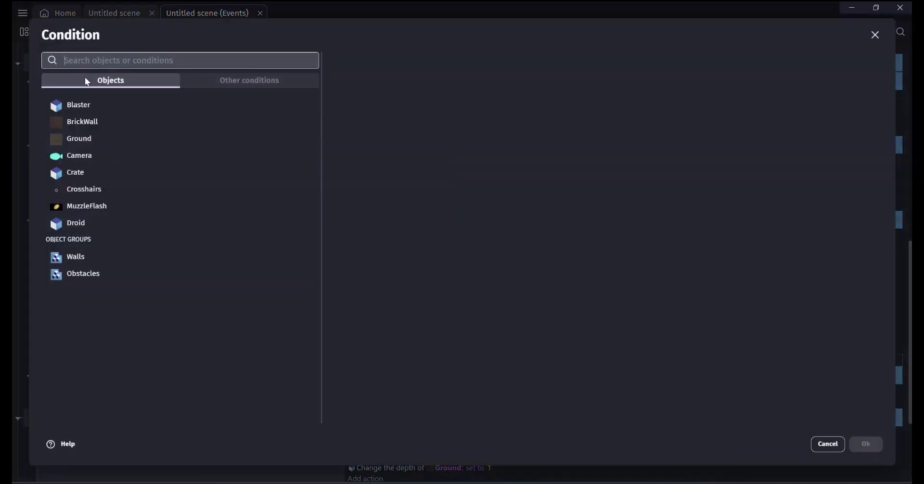
pyautogui.write('rayc')
pyautogui.click(124, 104)
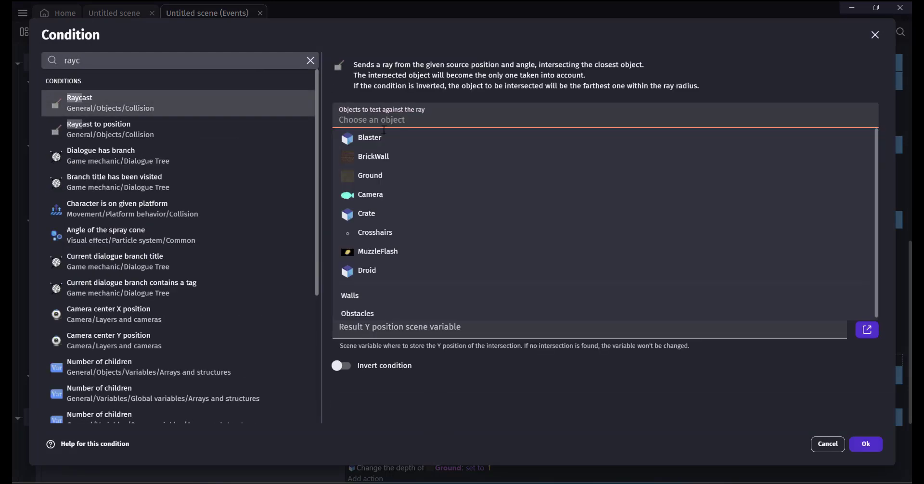
pyautogui.click(375, 275)
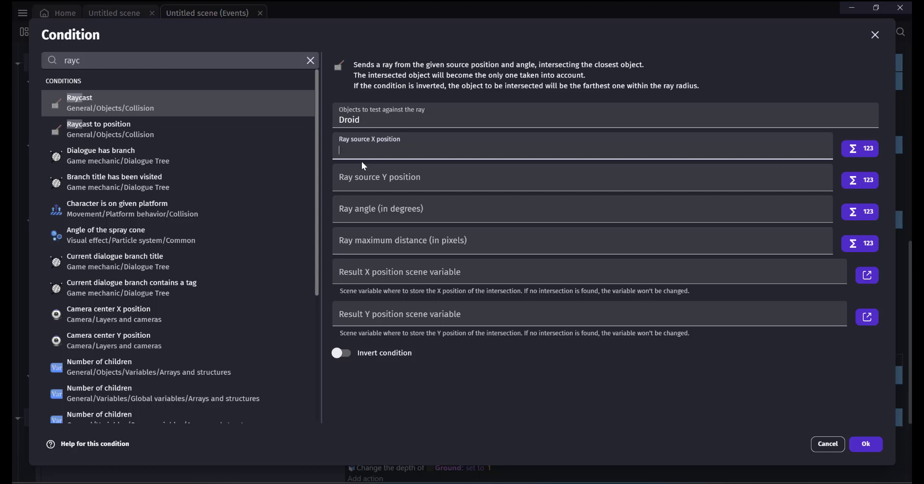
# Step: Set the ray source X position to Camera.CenterX() and the Y position to Camera.CenterY()
pyautogui.write('cam')
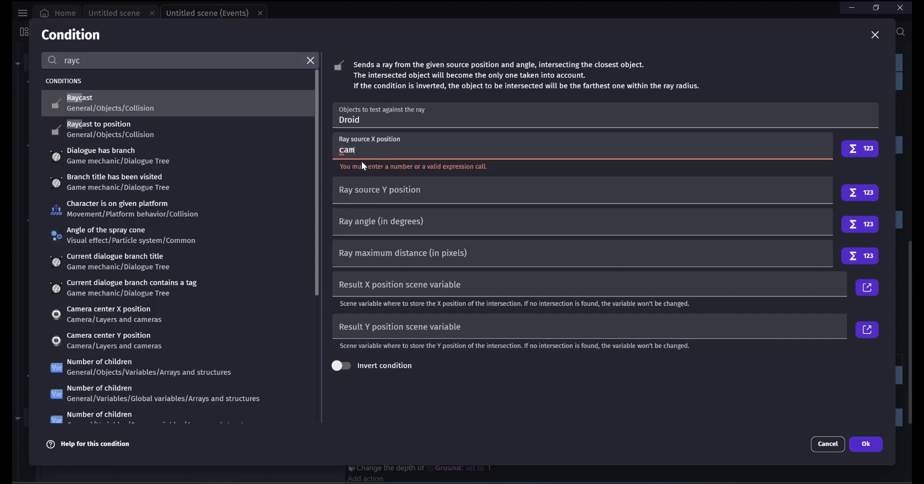
pyautogui.click(362, 162)
pyautogui.write('ce')
pyautogui.click(378, 185)
pyautogui.click(414, 181)
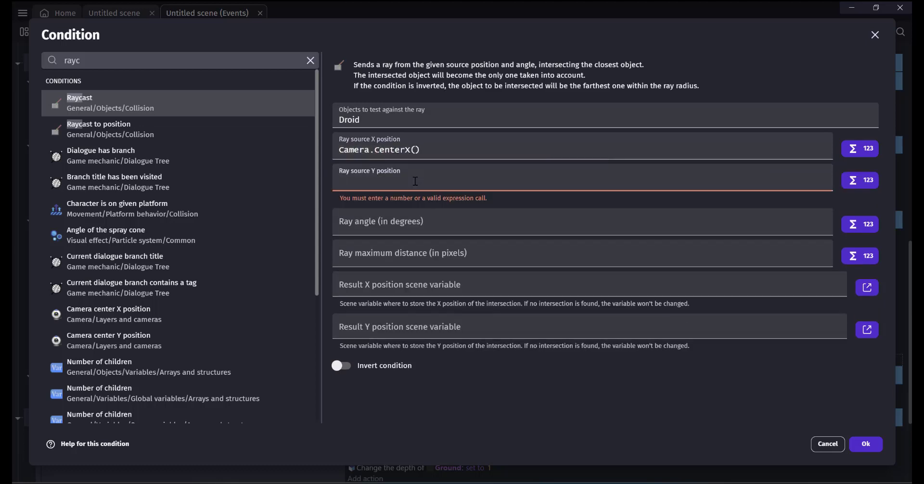
pyautogui.write('camer')
pyautogui.click(395, 195)
pyautogui.write('c')
pyautogui.click(380, 257)
pyautogui.click(370, 222)
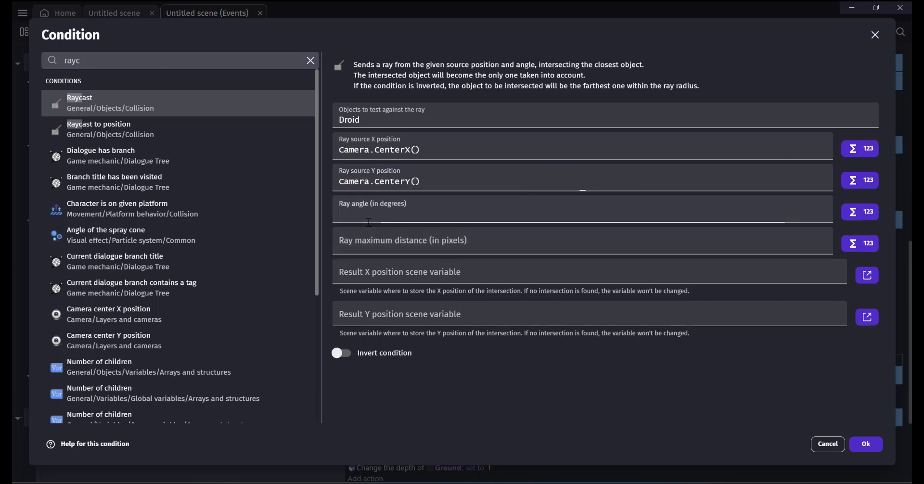
# Step: Set the ray angle to Camera.Angle() and the maximum distance to 400 pixels, and accept the Raycast condition without result variables
pyautogui.write('camera')
pyautogui.click(368, 224)
pyautogui.click(365, 222)
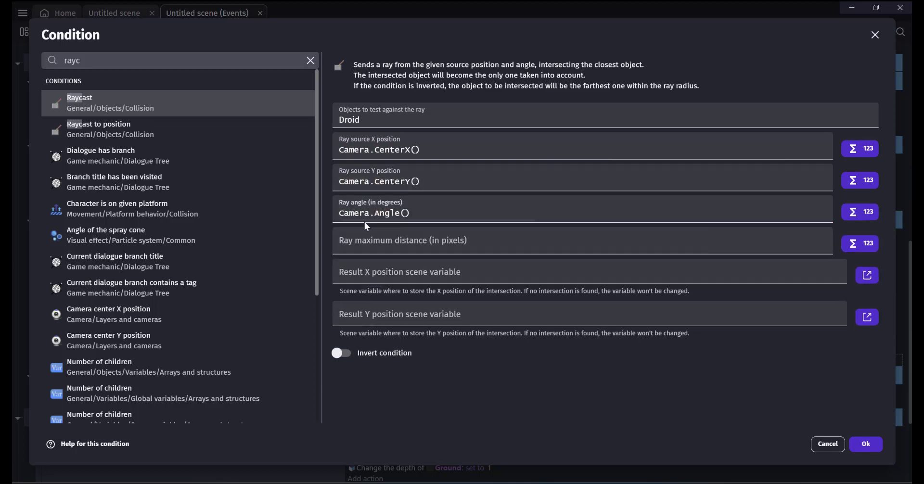
pyautogui.click(388, 250)
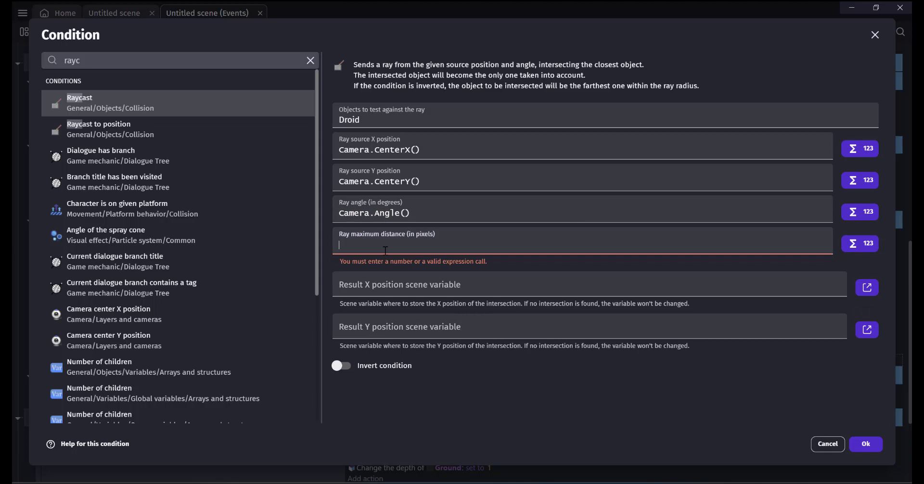
pyautogui.write('400')
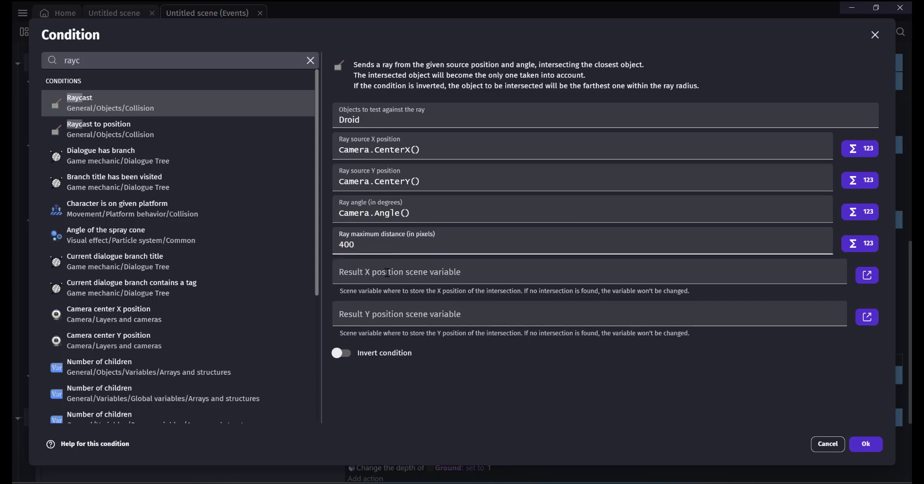
pyautogui.click(475, 362)
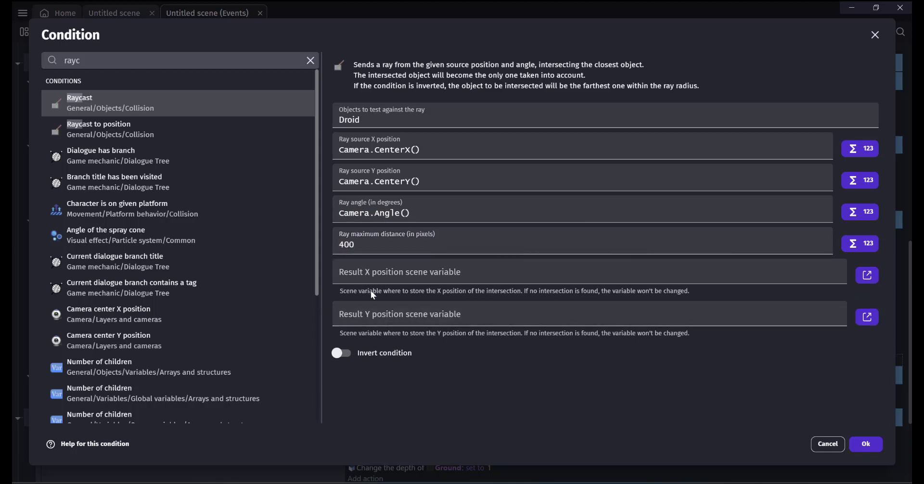
pyautogui.click(873, 443)
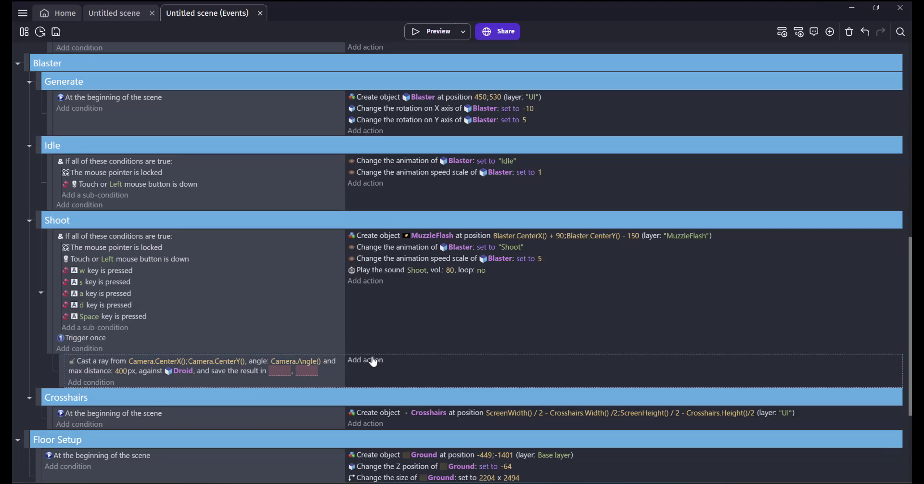
# Step: Add an action to the raycast event that deletes the Droid object
pyautogui.click(368, 360)
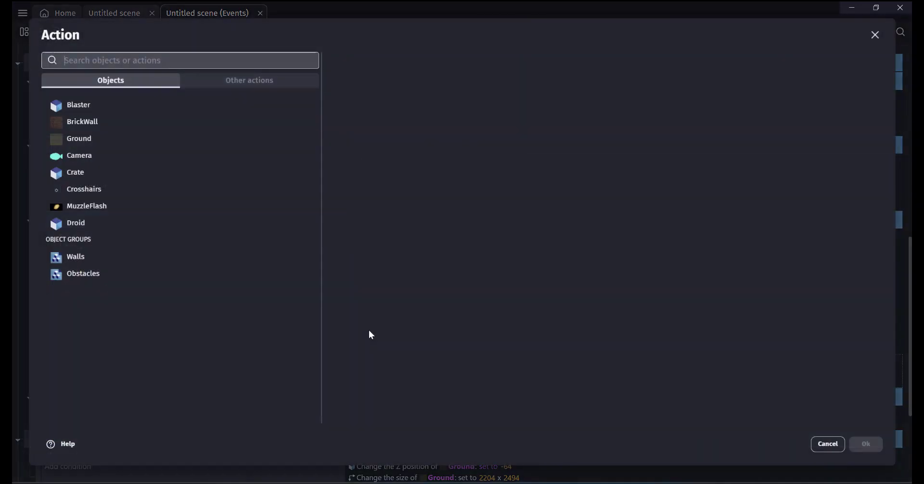
pyautogui.click(88, 222)
pyautogui.write('de')
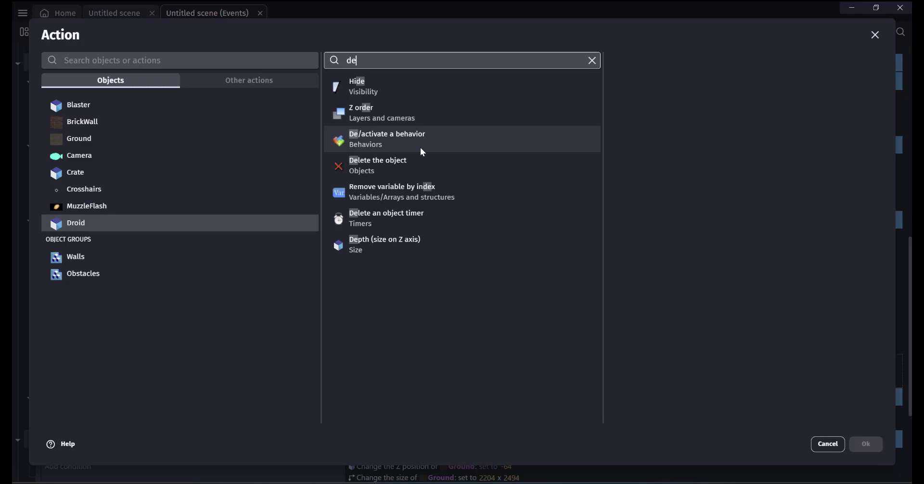
pyautogui.click(380, 161)
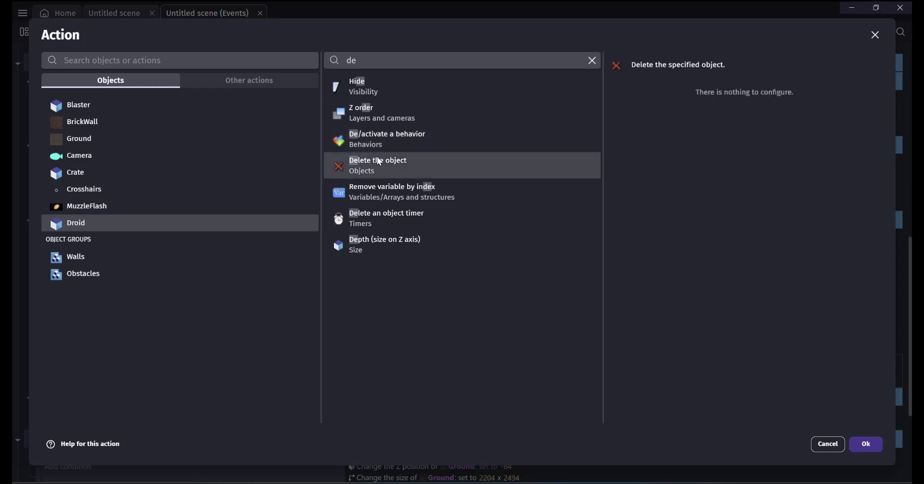
pyautogui.click(880, 441)
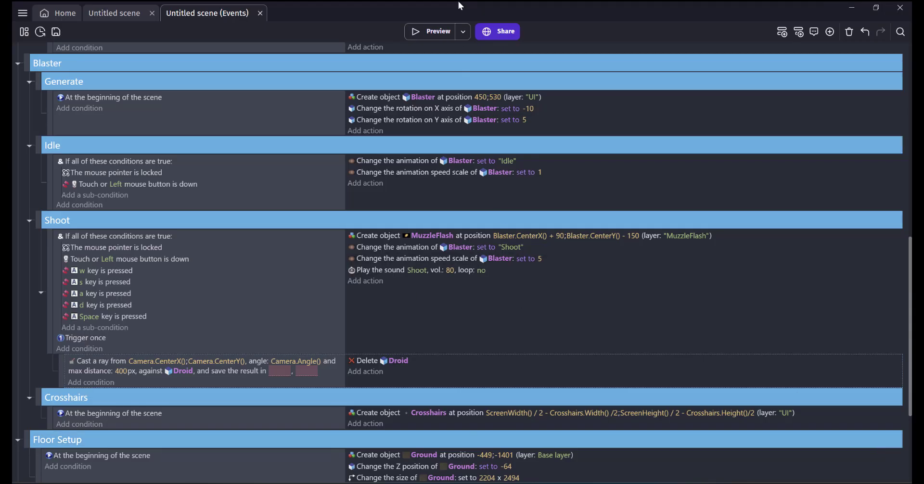
# Step: Preview the game, walk forward and fire at the droid to test the raycast
pyautogui.click(445, 32)
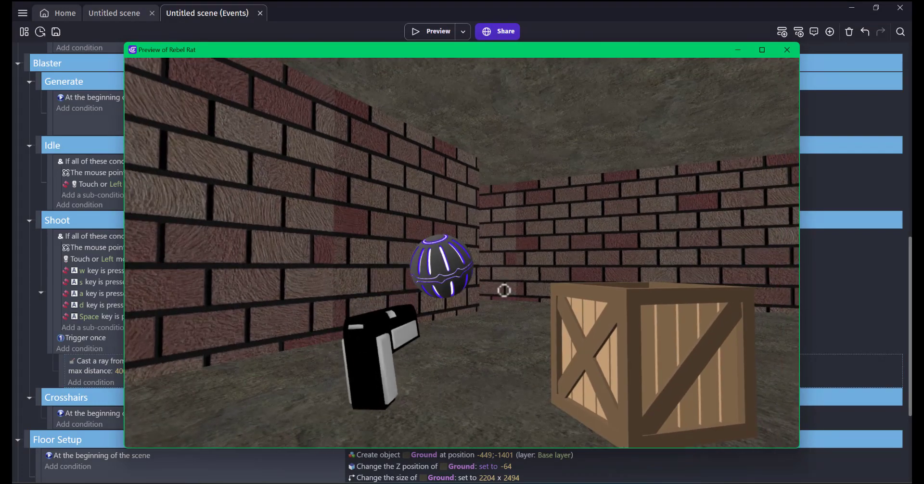
pyautogui.press('w')
pyautogui.click(504, 291)
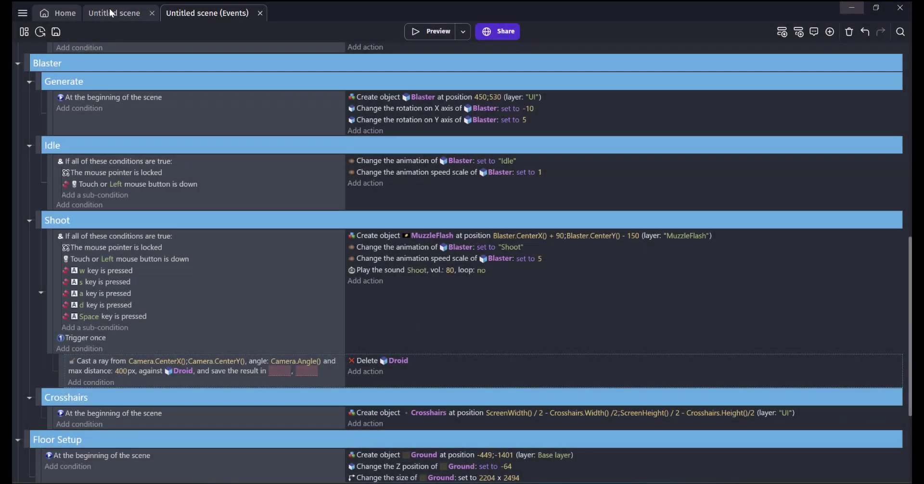
# Step: Create a new 3D Box object in the scene named TEST_ALIGN and enable texture transparency for it
pyautogui.click(111, 13)
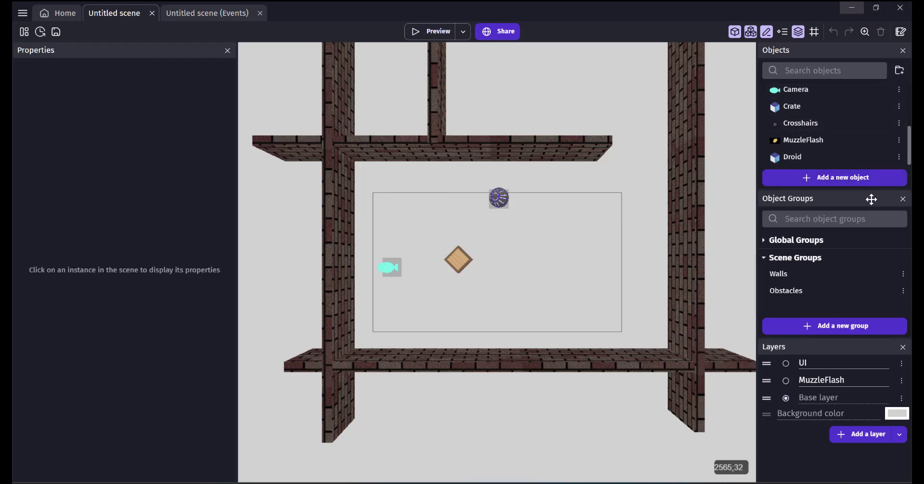
pyautogui.click(794, 180)
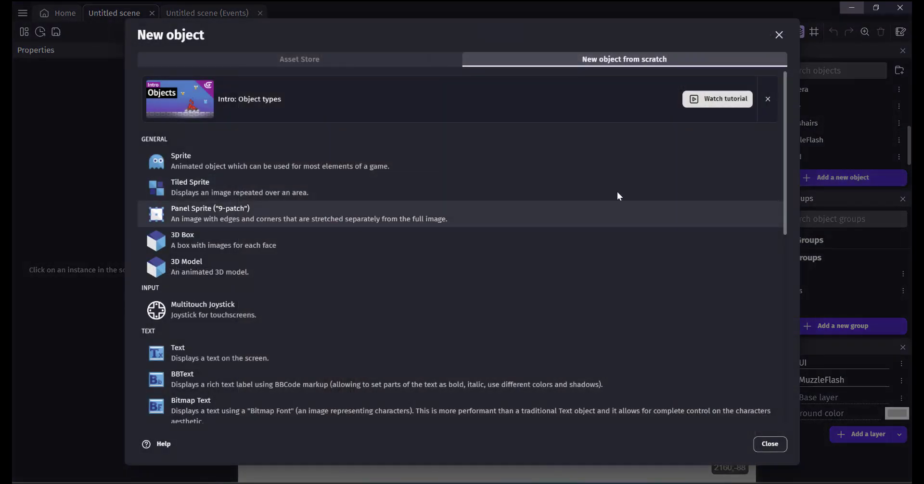
pyautogui.click(190, 234)
pyautogui.write('TEST_ALIGN')
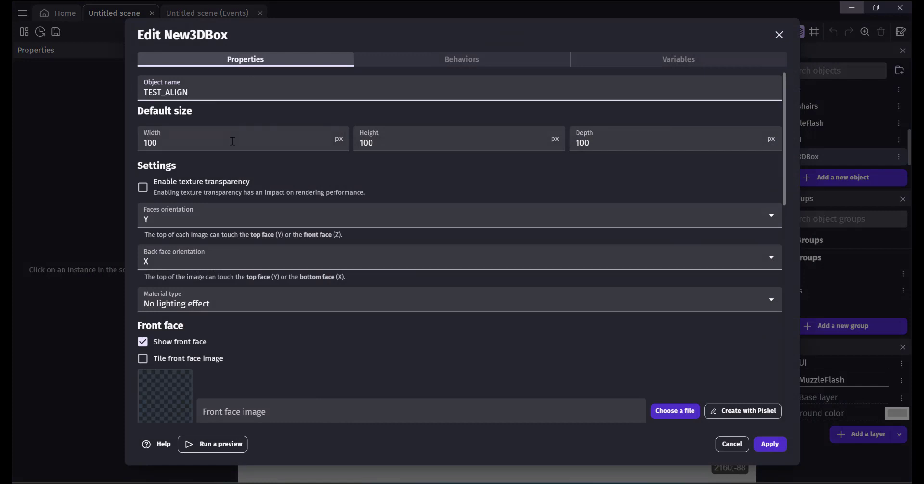
pyautogui.click(139, 188)
# Step: Create a front face image in Piskel and fill the whole canvas with yellow-green #d4ff00
pyautogui.scroll(-6, 159, 200)
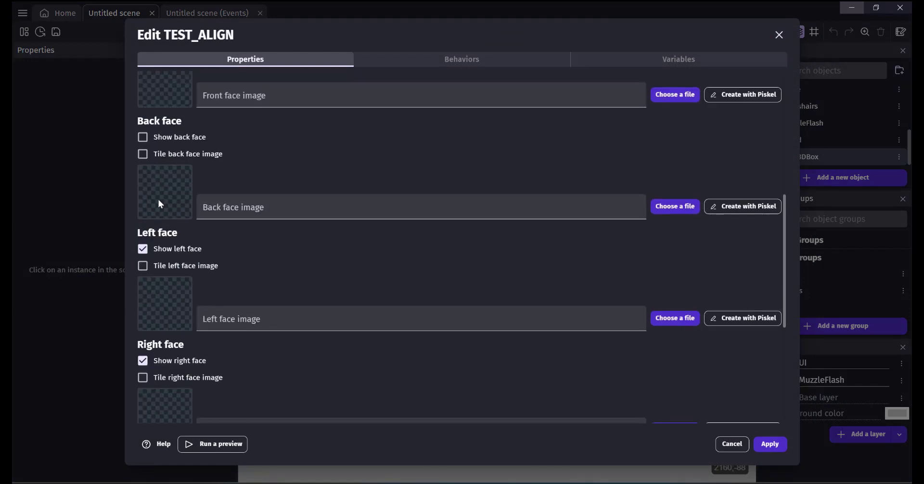
pyautogui.scroll(3, 159, 200)
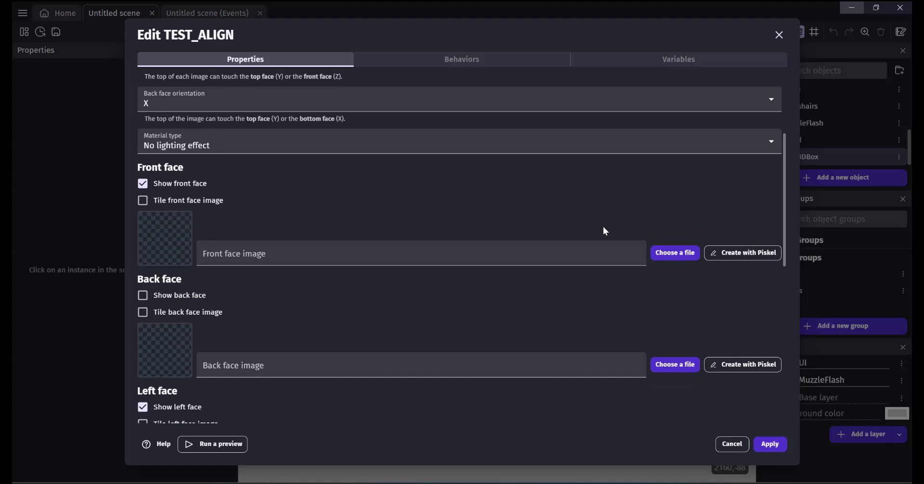
pyautogui.click(741, 254)
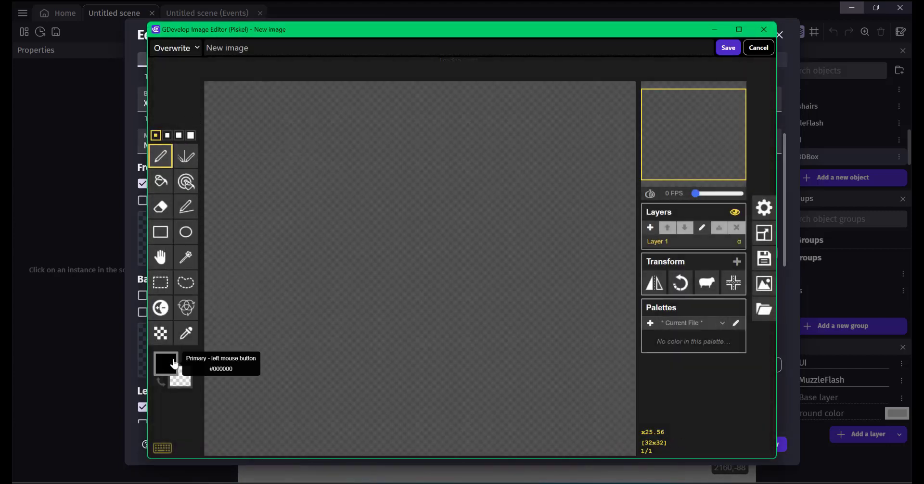
pyautogui.click(159, 376)
pyautogui.moveTo(266, 271)
pyautogui.mouseDown()
pyautogui.moveTo(266, 279)
pyautogui.moveTo(265, 270)
pyautogui.mouseUp()
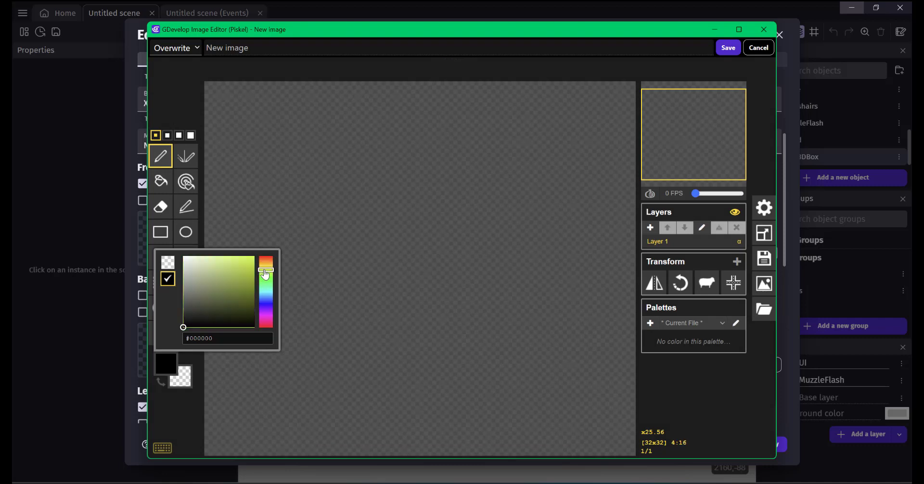
pyautogui.click(255, 256)
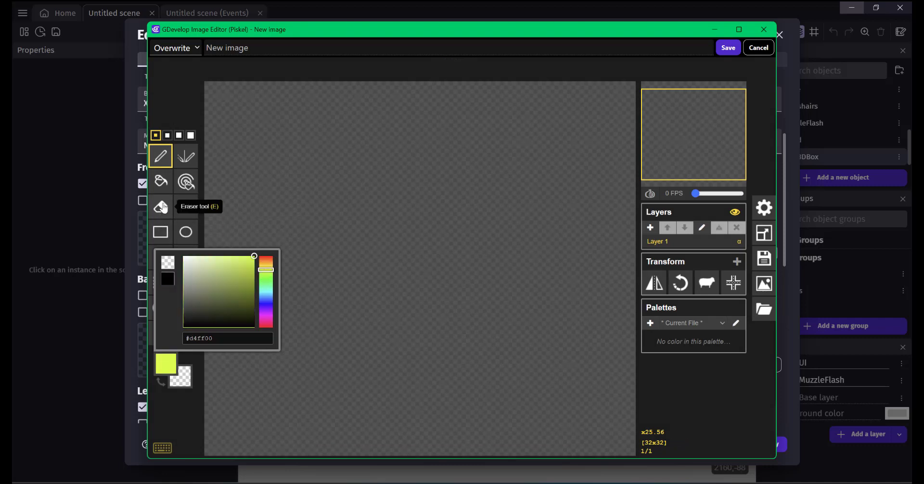
pyautogui.click(161, 182)
pyautogui.click(466, 164)
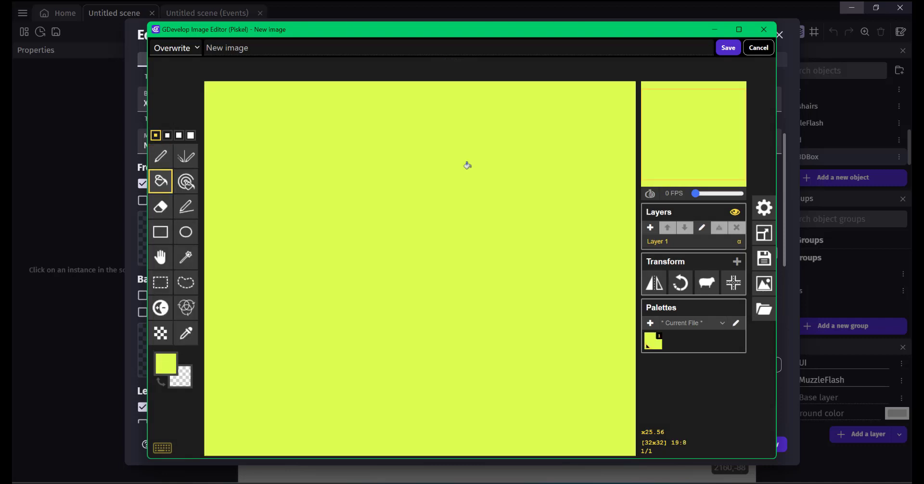
# Step: Save the filled image as a new resource named TEST_ALIGN
pyautogui.click(185, 48)
pyautogui.click(168, 67)
pyautogui.write('TEST')
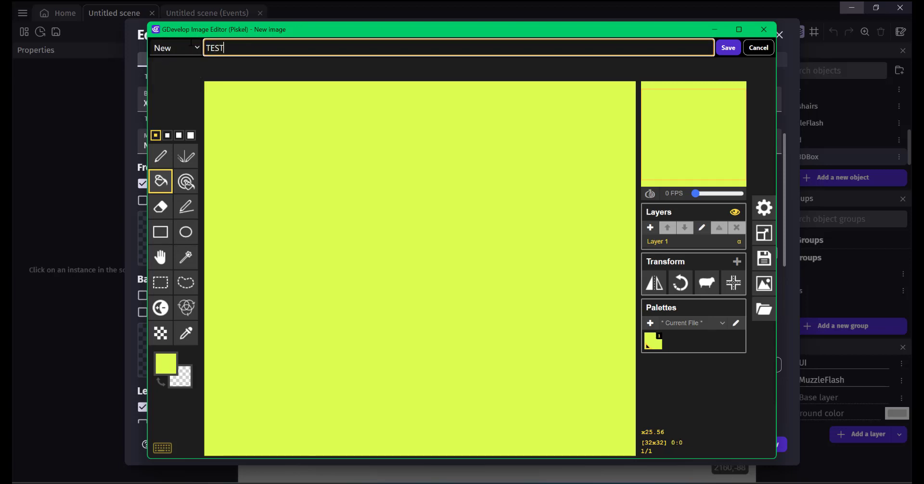
pyautogui.write('_ALIGN')
pyautogui.click(728, 48)
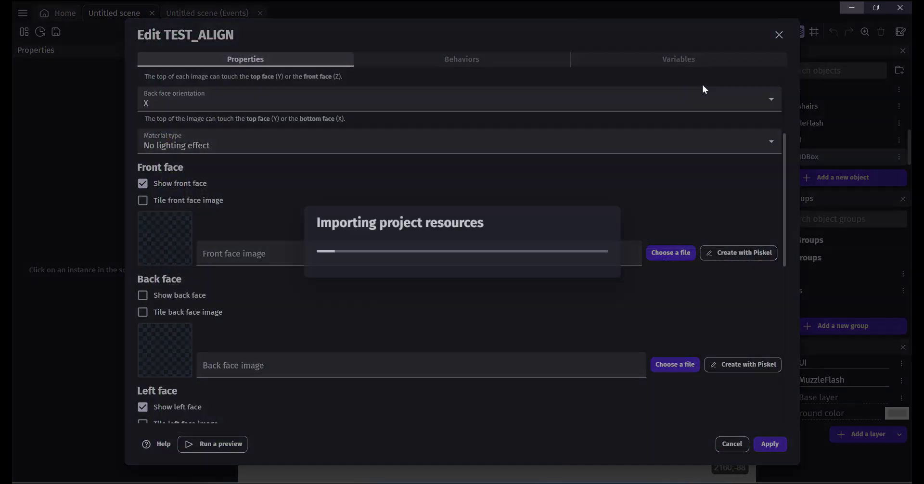
# Step: Show the box's back face and assign the TEST_ALIGN image to its back and left faces
pyautogui.click(282, 258)
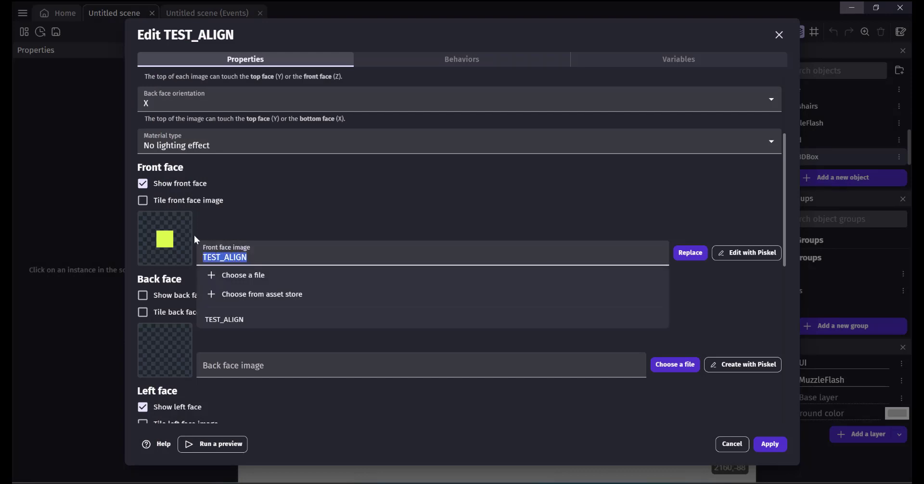
pyautogui.click(256, 207)
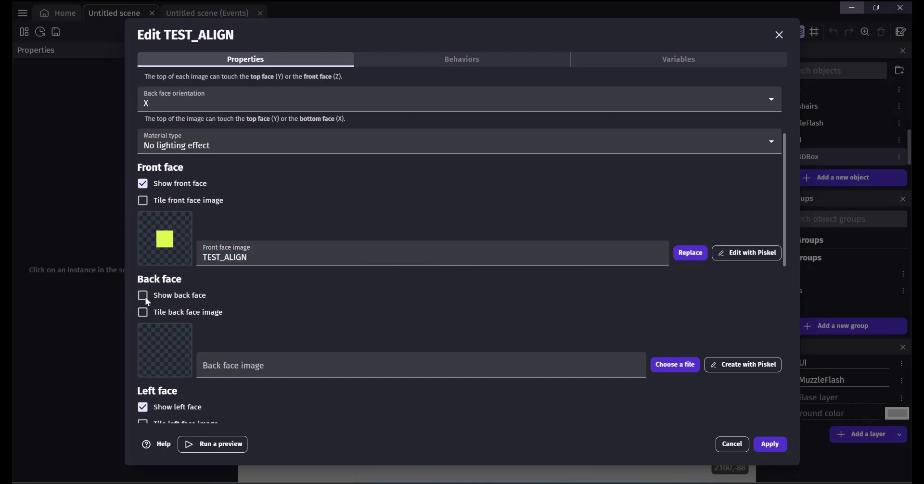
pyautogui.click(231, 366)
pyautogui.click(226, 430)
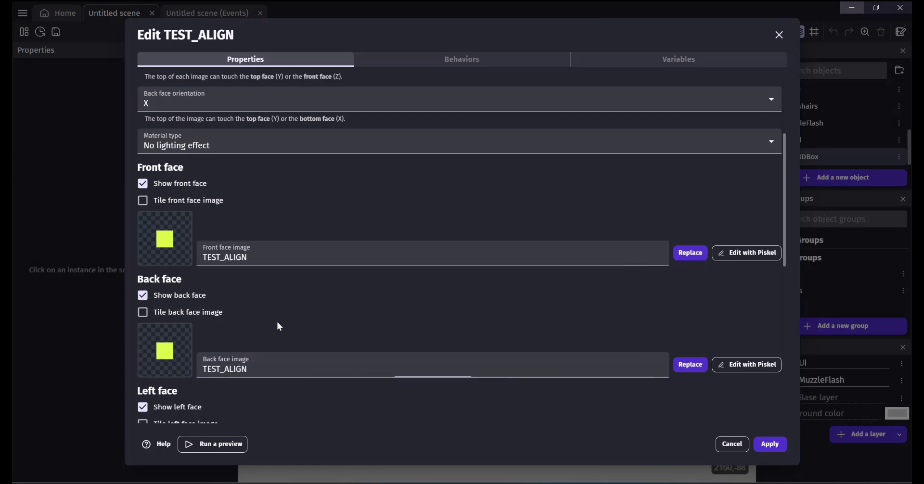
pyautogui.scroll(-3, 210, 389)
pyautogui.click(212, 320)
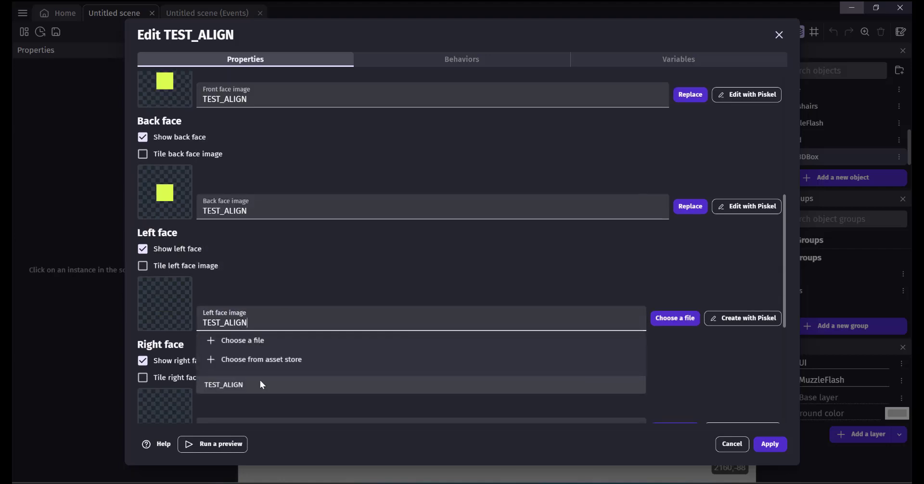
pyautogui.click(260, 383)
# Step: Assign the TEST_ALIGN image to the box's right and top faces
pyautogui.scroll(-3, 304, 278)
pyautogui.click(246, 274)
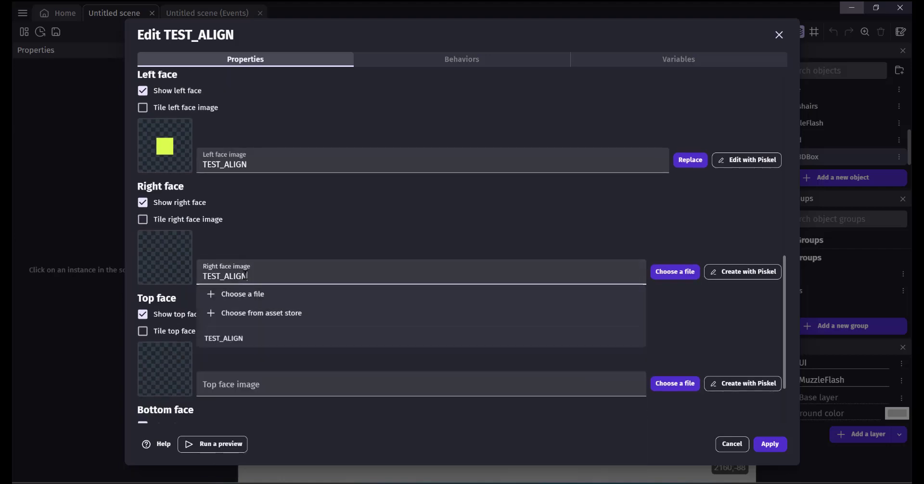
pyautogui.click(227, 335)
pyautogui.click(259, 384)
pyautogui.click(270, 310)
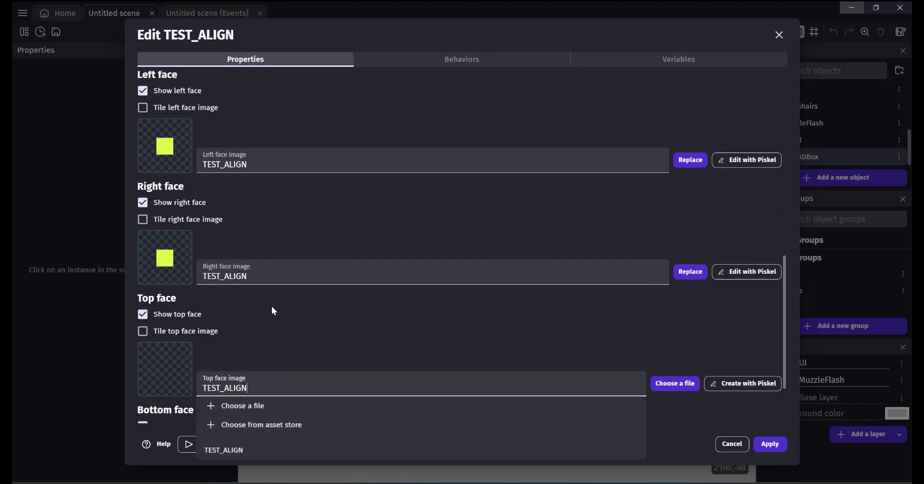
# Step: Assign the TEST_ALIGN image to the box's bottom face and apply the object's settings
pyautogui.scroll(-3, 277, 336)
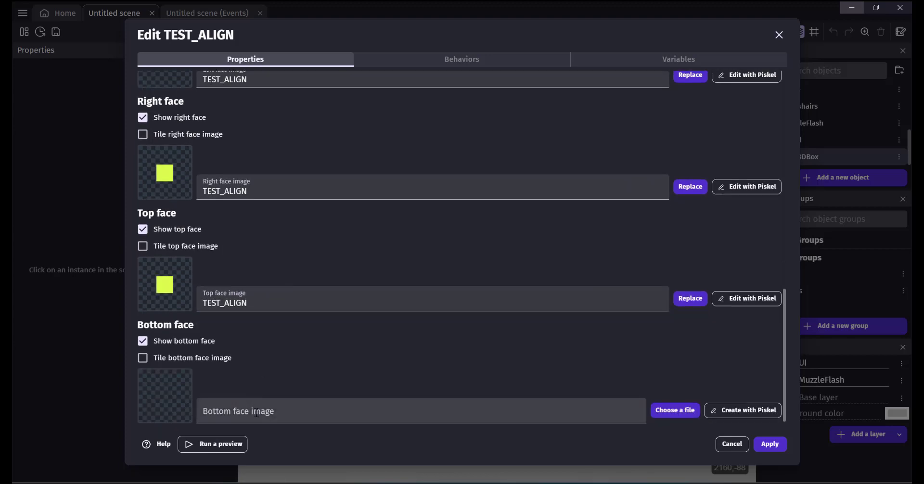
pyautogui.click(242, 415)
pyautogui.click(319, 248)
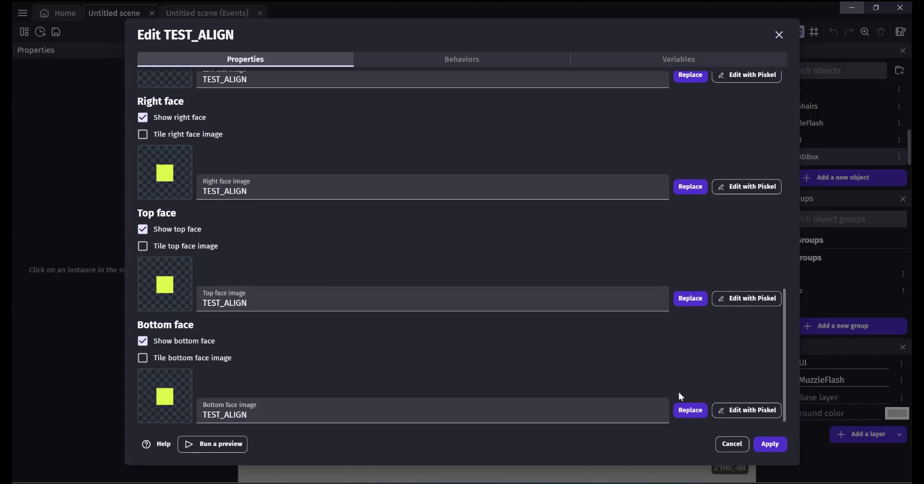
pyautogui.click(769, 443)
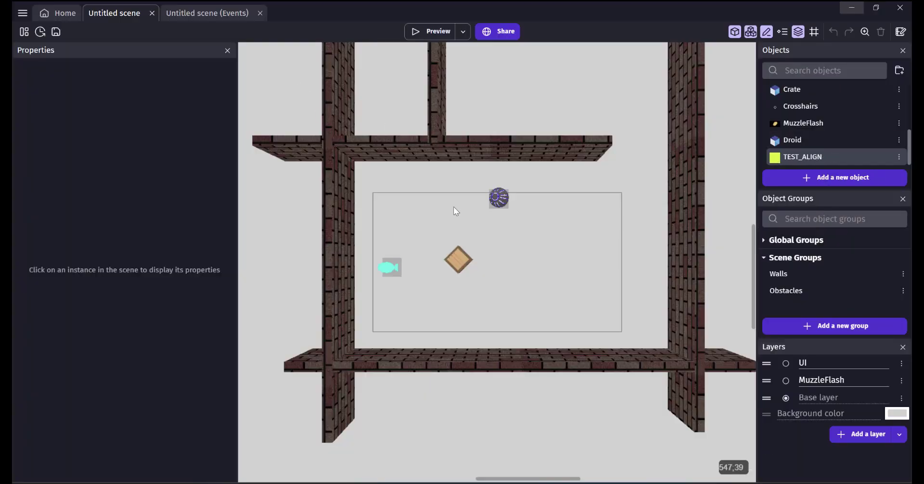
# Step: Add an empty event after the Shoot event and its raycast sub-event in the scene's events sheet
pyautogui.click(210, 15)
pyautogui.scroll(-5, 144, 250)
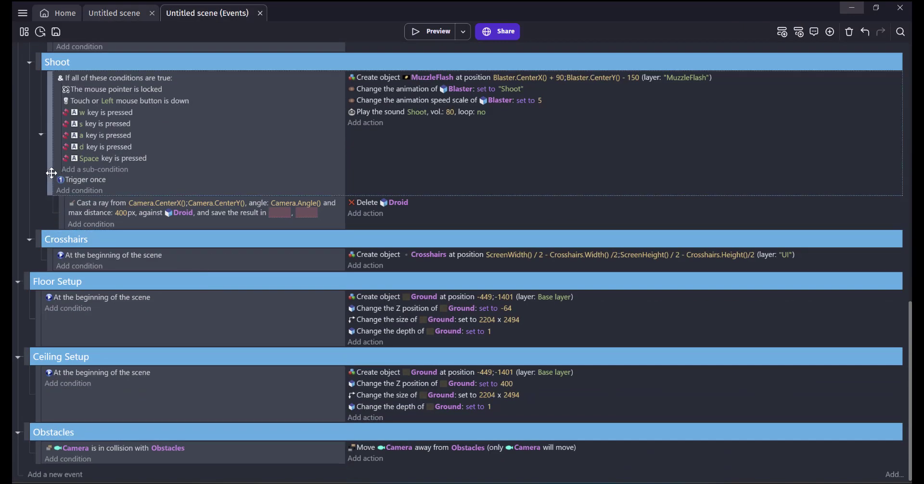
pyautogui.click(782, 32)
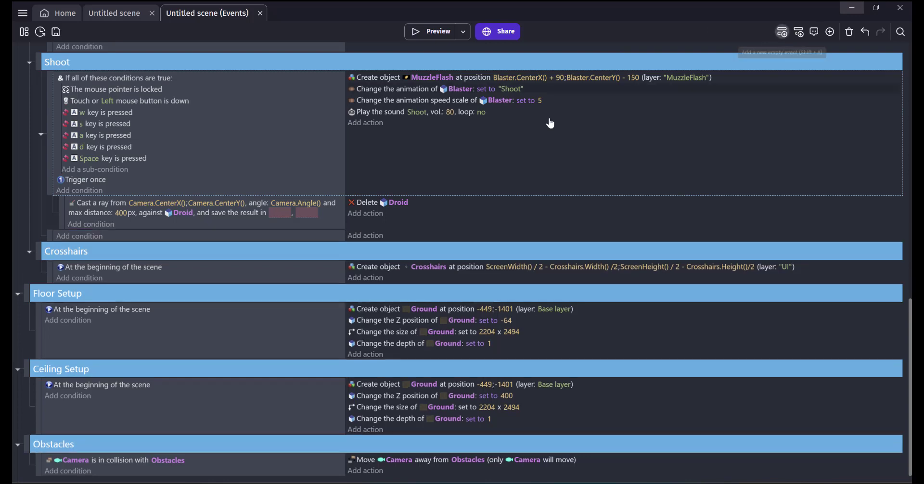
# Step: Add the condition "At the beginning of the scene" to the empty event under the Shoot group
pyautogui.click(79, 236)
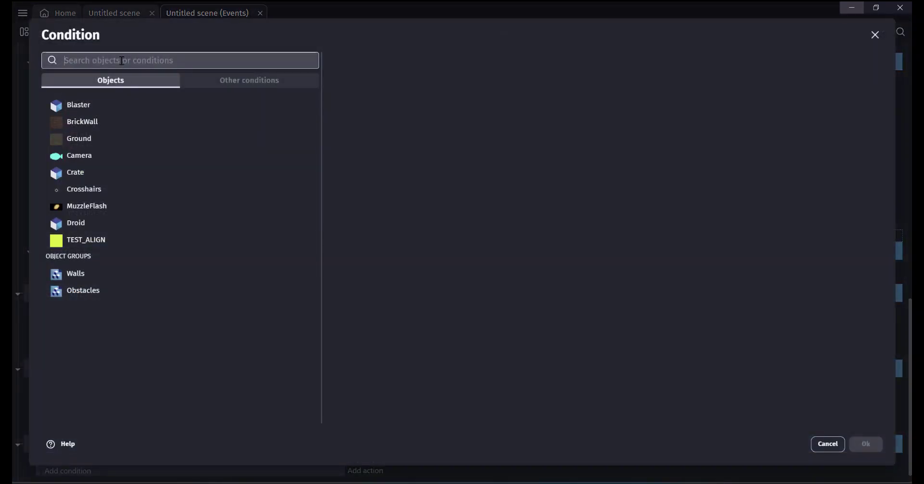
pyautogui.write('b')
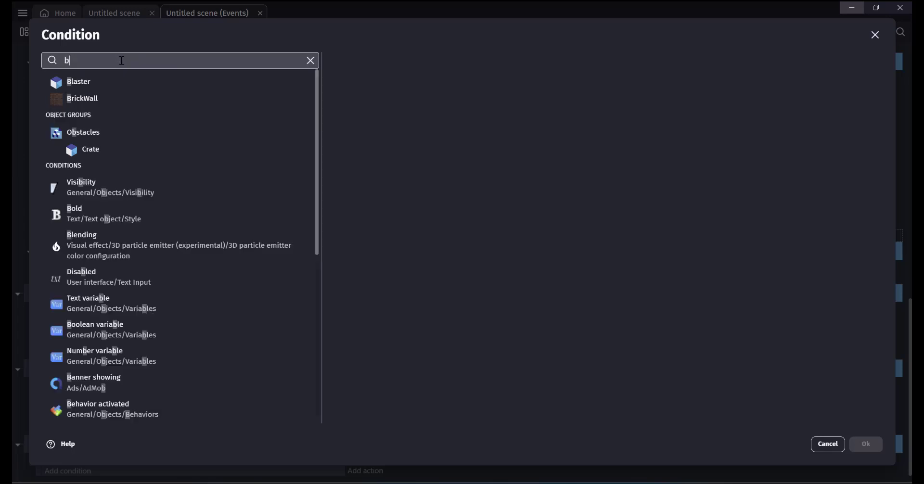
pyautogui.write('eg')
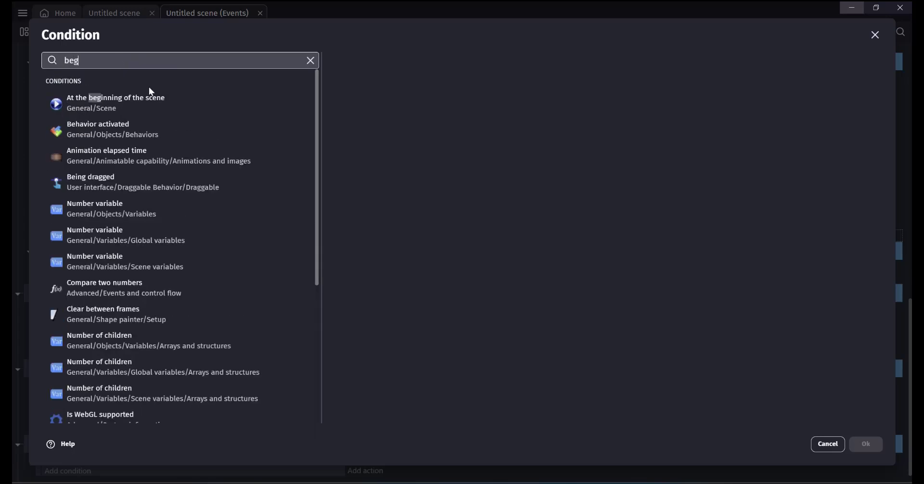
pyautogui.click(117, 103)
pyautogui.click(872, 446)
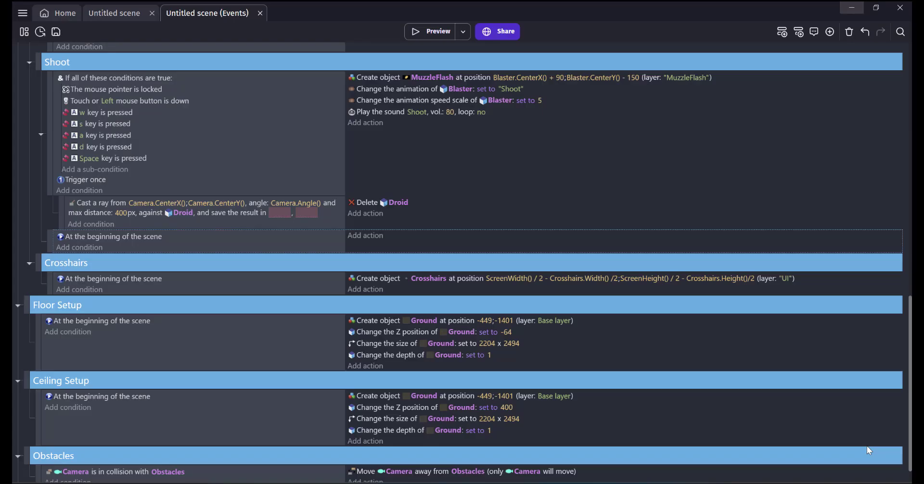
# Step: Start a create-object action for TEST_ALIGN in the new event, with X position Blaster.CenterX()
pyautogui.click(366, 236)
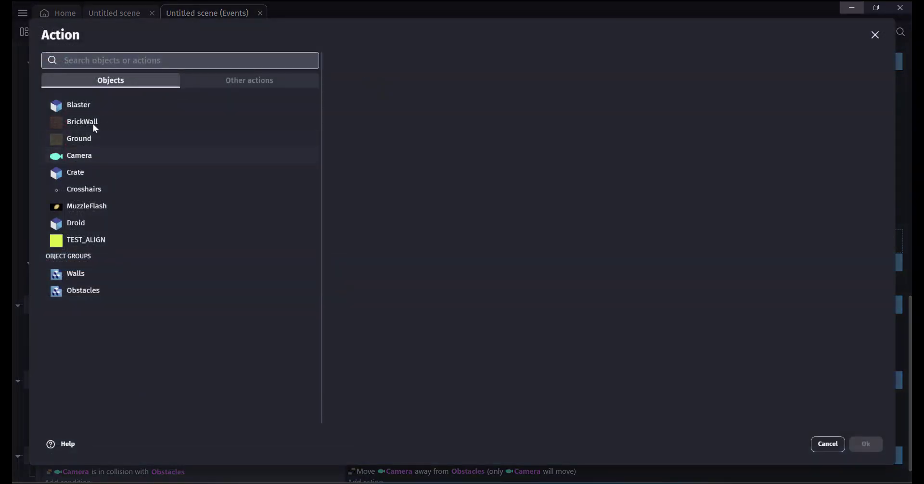
pyautogui.click(85, 239)
pyautogui.click(354, 82)
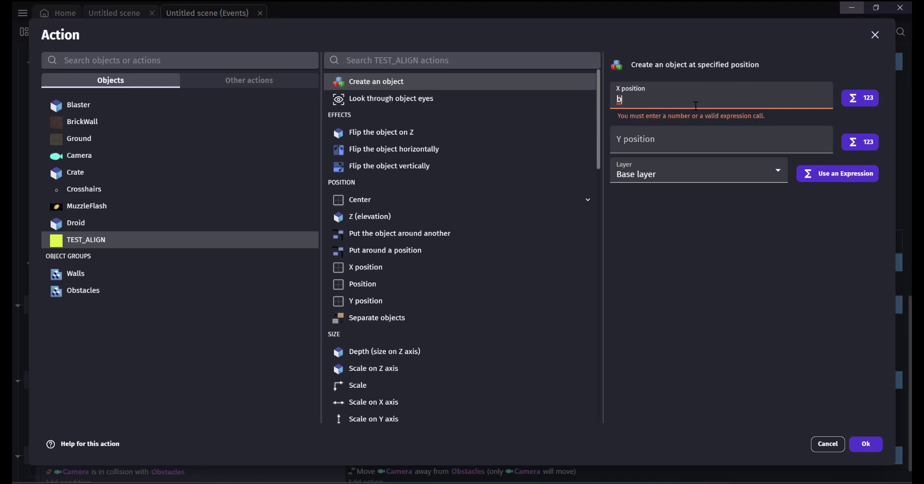
pyautogui.write('b')
pyautogui.press('Return')
pyautogui.write('.ce')
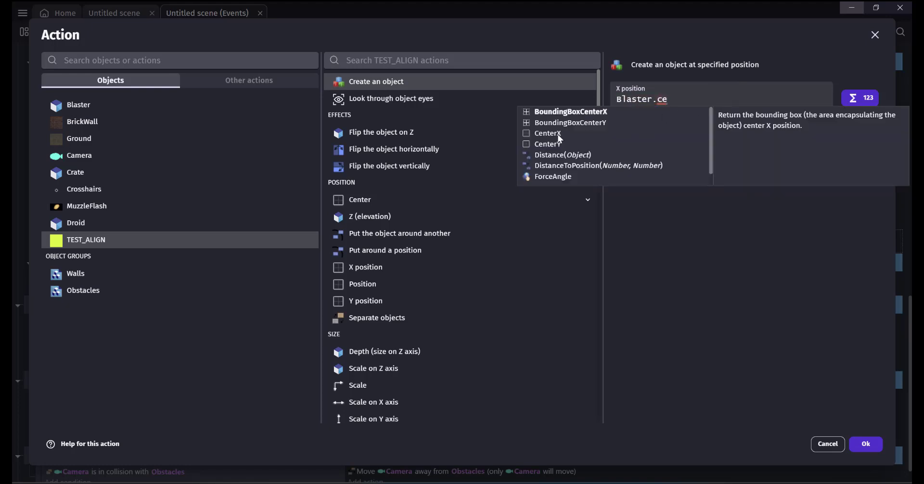
pyautogui.press('Return')
# Step: Complete the TEST_ALIGN creation action with Y position Blaster.CenterY() on the UI layer, and preview the game
pyautogui.click(655, 129)
pyautogui.write('blas')
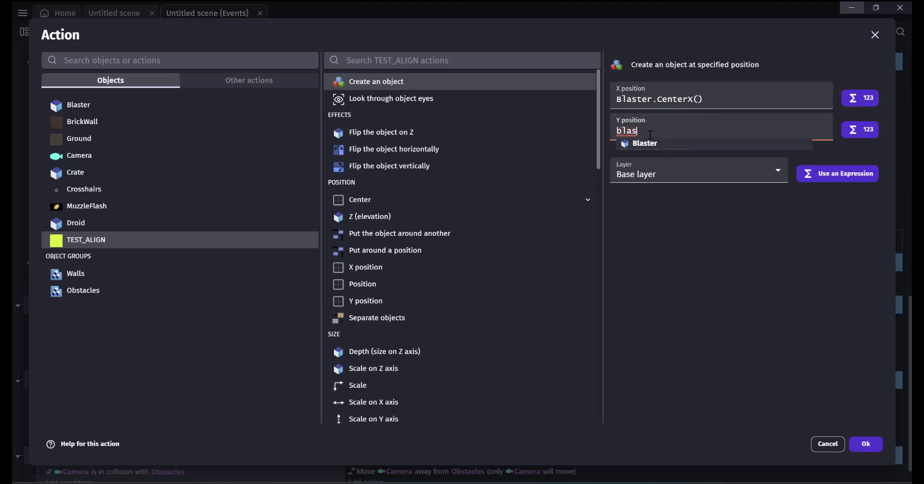
pyautogui.click(641, 146)
pyautogui.write('ce')
pyautogui.click(554, 176)
pyautogui.click(650, 162)
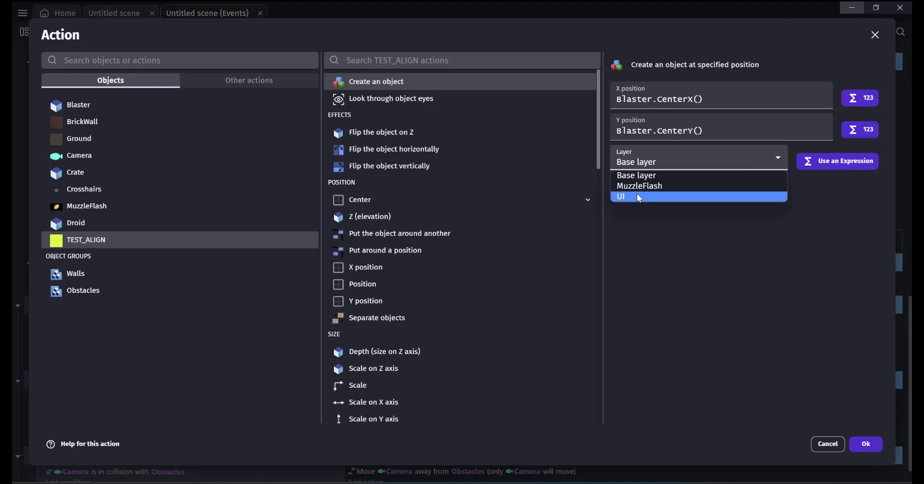
pyautogui.click(638, 197)
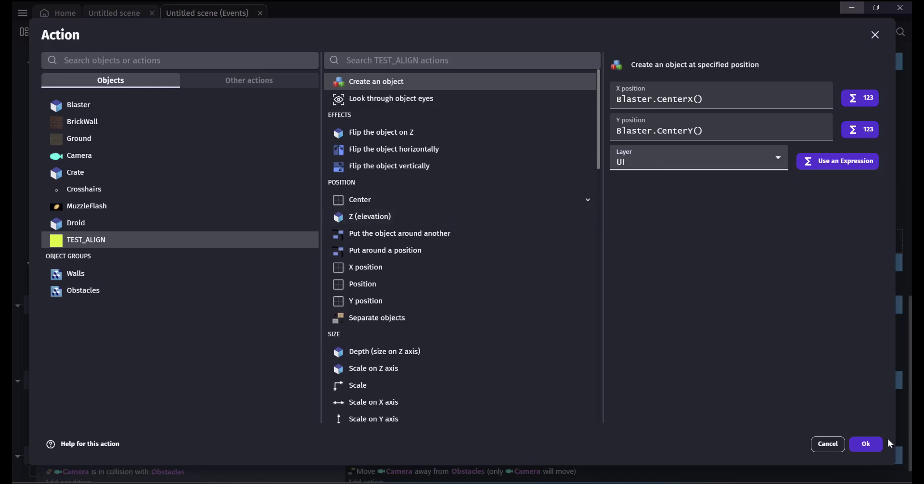
pyautogui.click(866, 444)
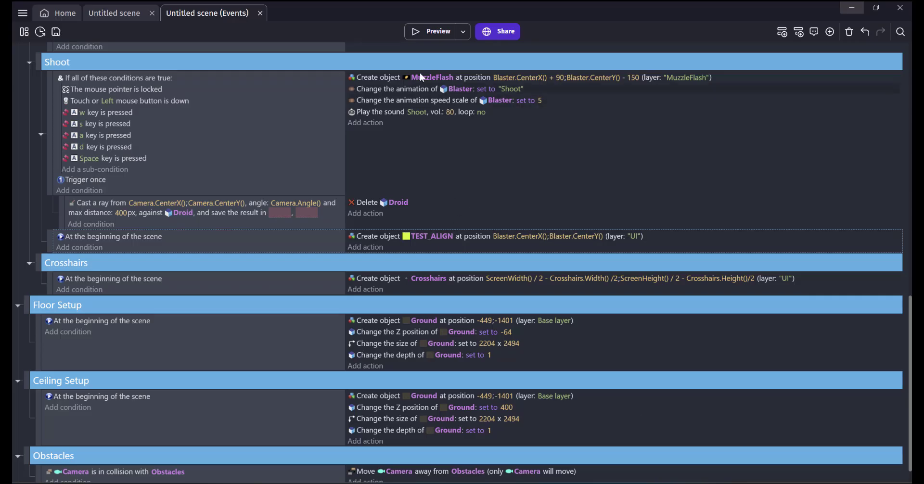
pyautogui.click(415, 30)
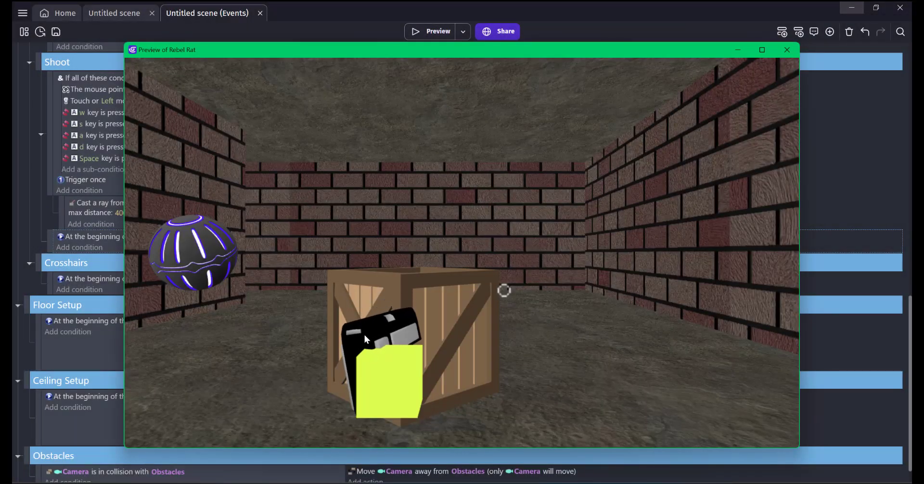
pyautogui.click(788, 50)
# Step: Try adding an action that sets TEST_ALIGN's center Z position to Blaster.Object3D::CenterZ()
pyautogui.click(367, 247)
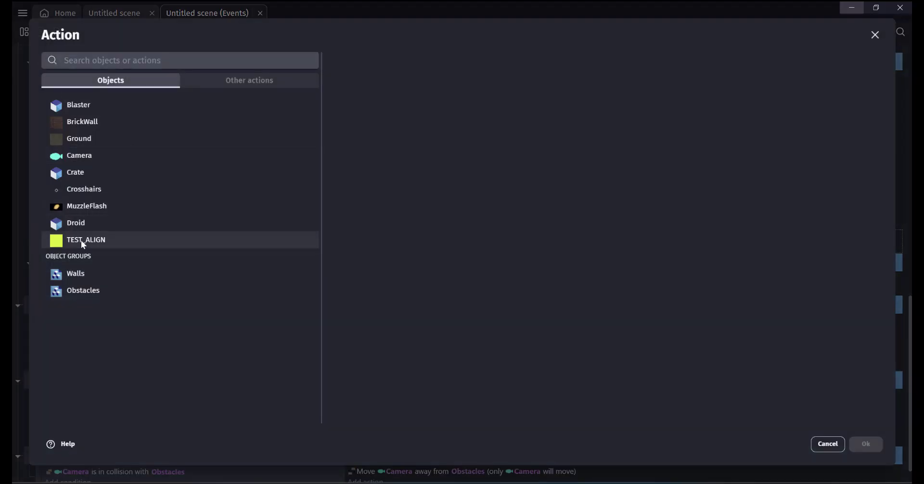
pyautogui.click(82, 241)
pyautogui.write('z')
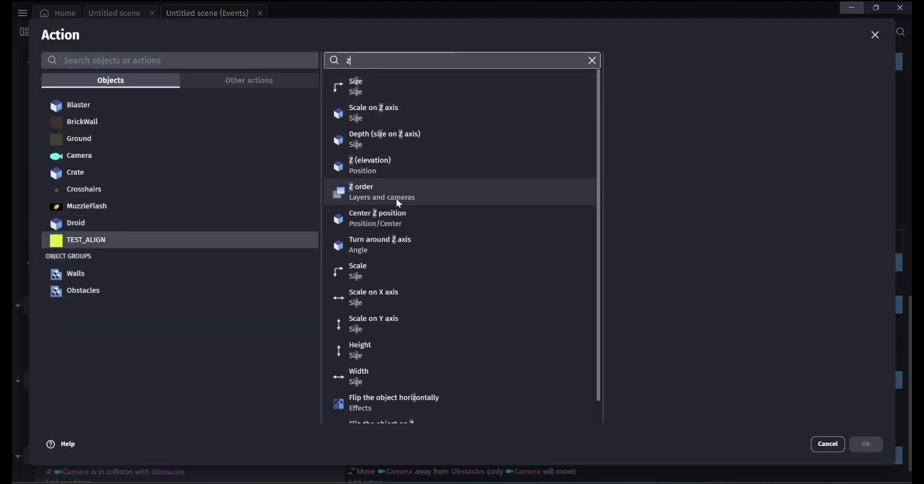
pyautogui.click(397, 224)
pyautogui.click(657, 163)
pyautogui.write('b')
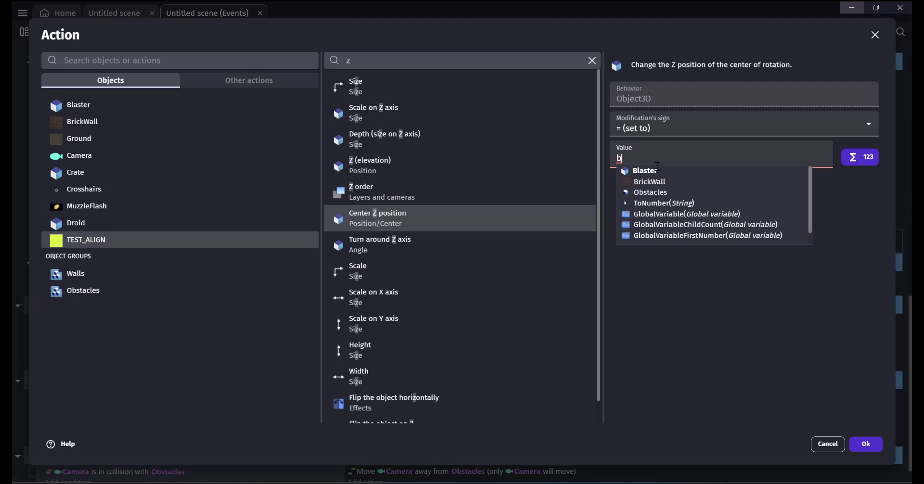
pyautogui.write('laster')
pyautogui.click(649, 173)
pyautogui.write('ce')
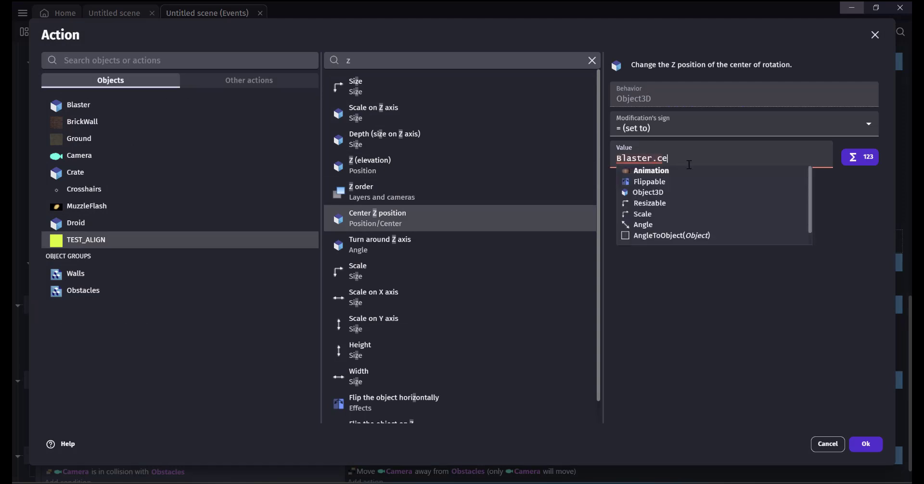
pyautogui.press('BackSpace')
pyautogui.press('BackSpace')
pyautogui.write('z')
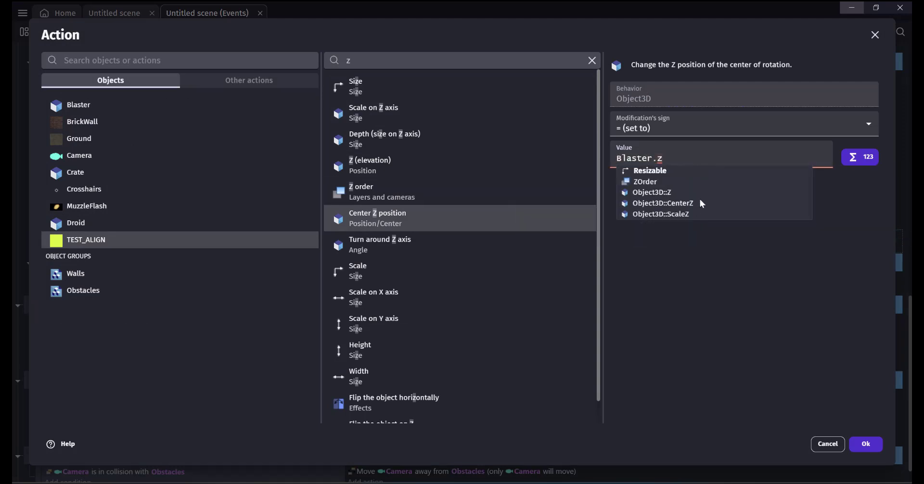
pyautogui.click(699, 201)
pyautogui.click(865, 444)
# Step: Preview the box's placement and delete the action that changes TEST_ALIGN's center Z position
pyautogui.click(437, 32)
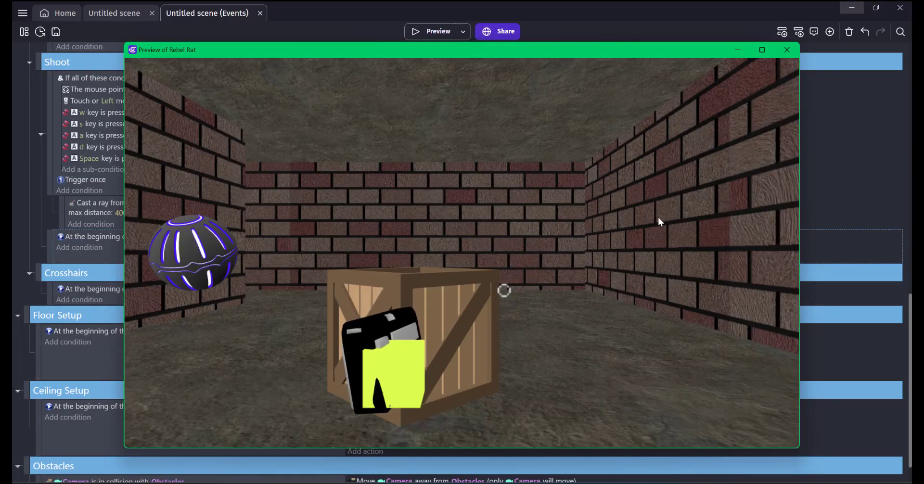
pyautogui.click(787, 51)
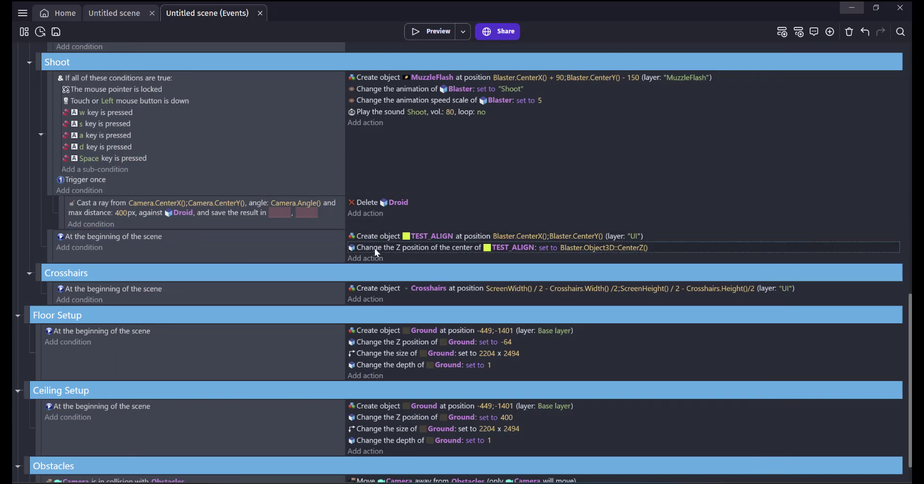
pyautogui.press('Delete')
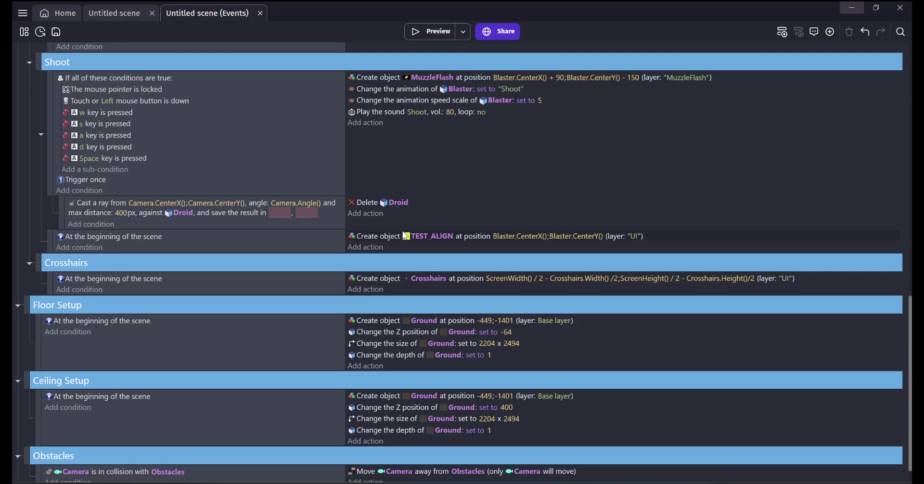
# Step: Set the X position in the TEST_ALIGN creation action to Blaster.CenterX() - 20 and preview the box's placement
pyautogui.click(513, 239)
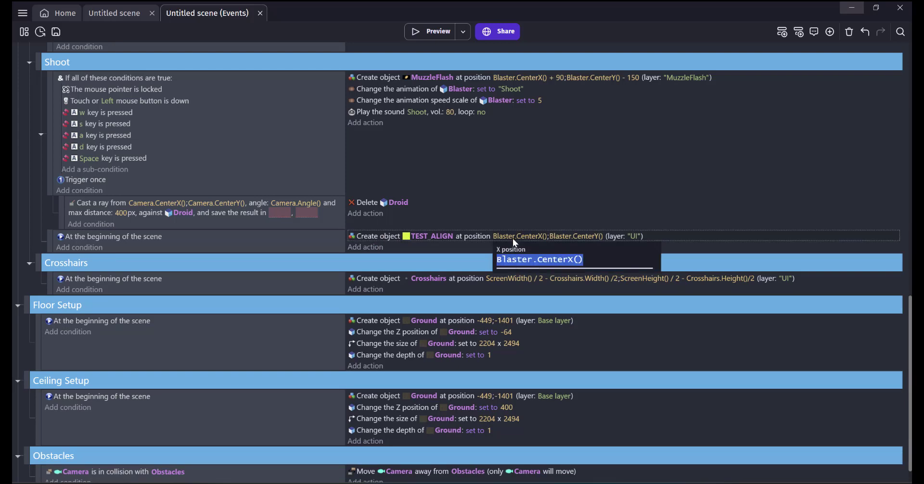
pyautogui.click(609, 257)
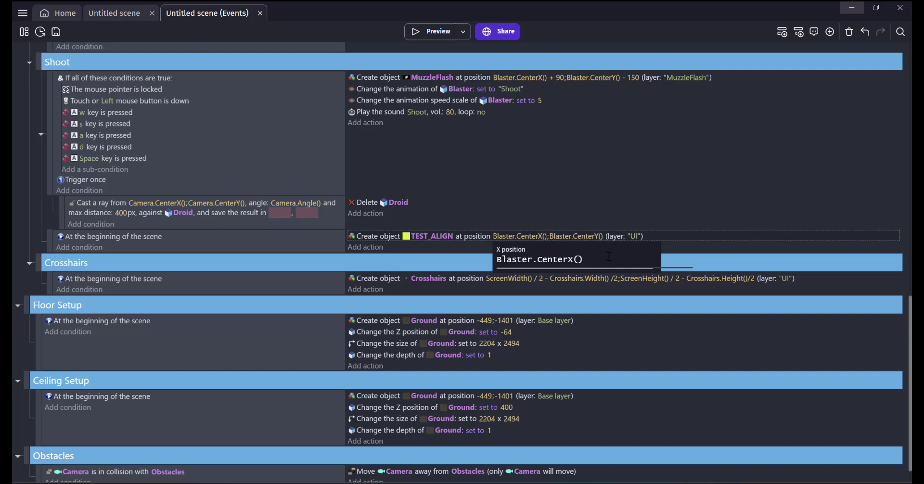
pyautogui.write('- 2')
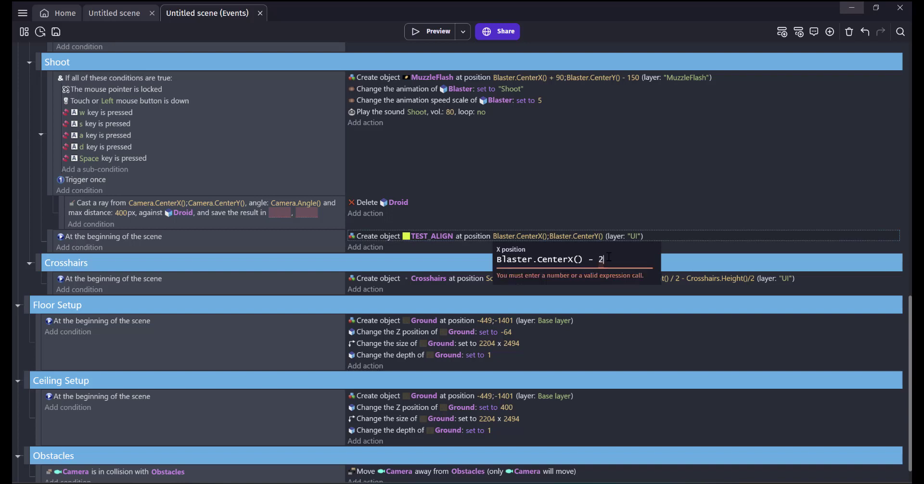
pyautogui.write('0')
pyautogui.click(440, 261)
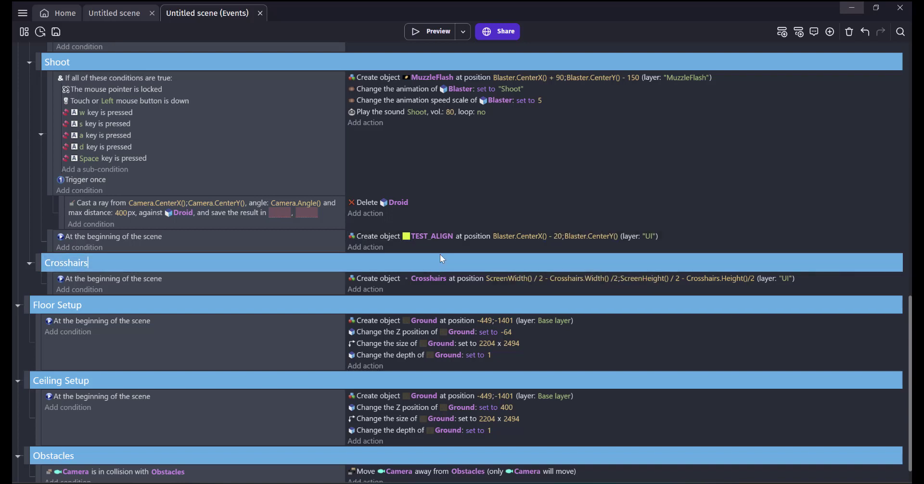
pyautogui.click(424, 31)
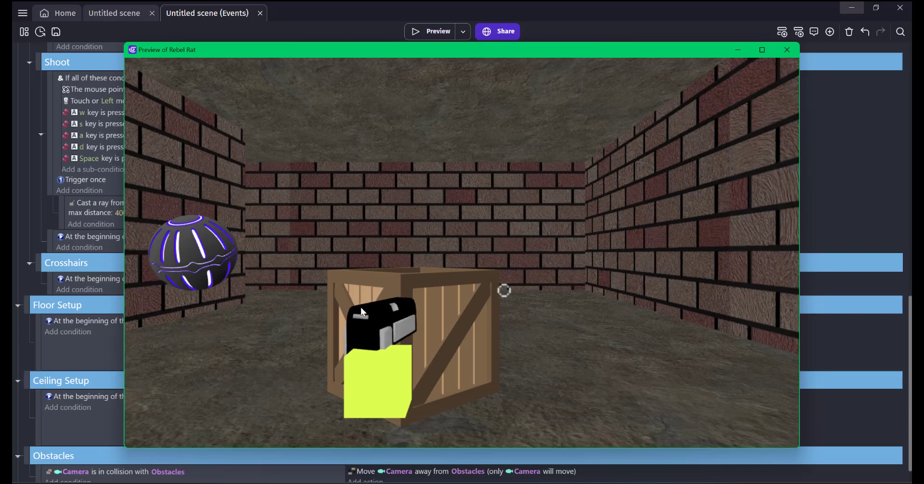
pyautogui.click(789, 51)
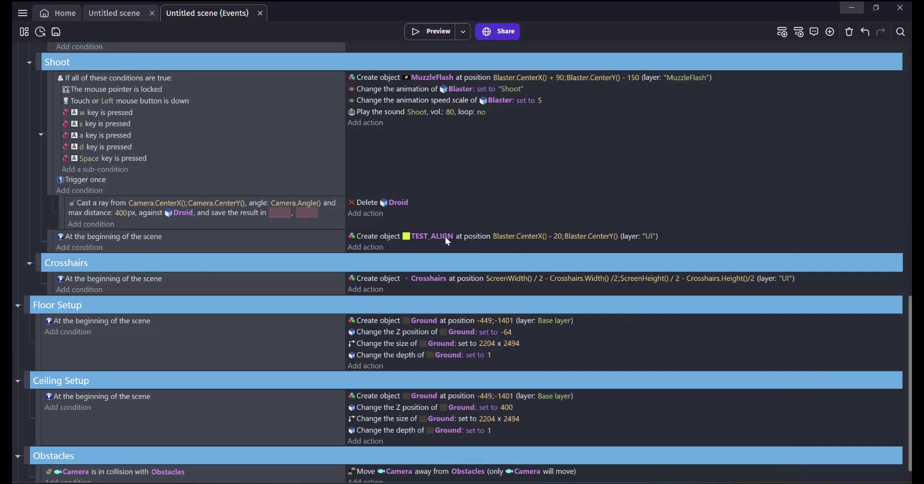
# Step: Set the X position in the TEST_ALIGN creation action to Blaster.CenterX() - 40 and preview the game
pyautogui.click(550, 238)
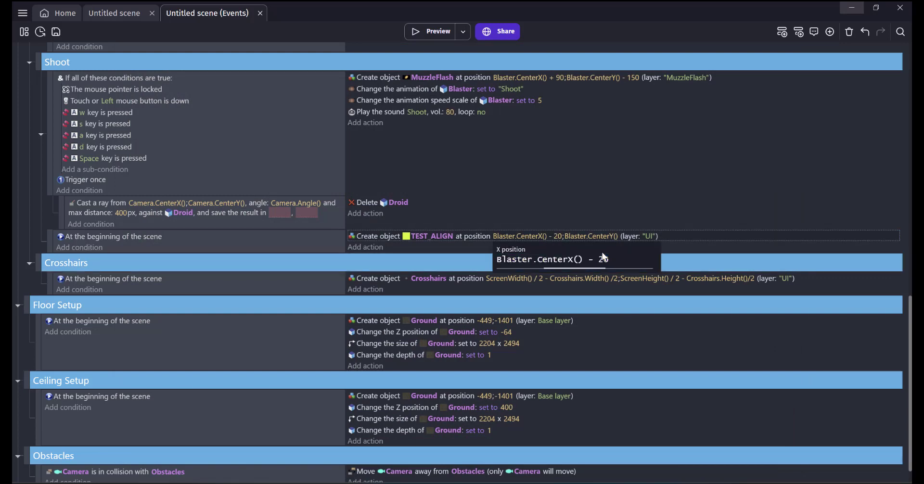
pyautogui.click(603, 260)
pyautogui.click(443, 33)
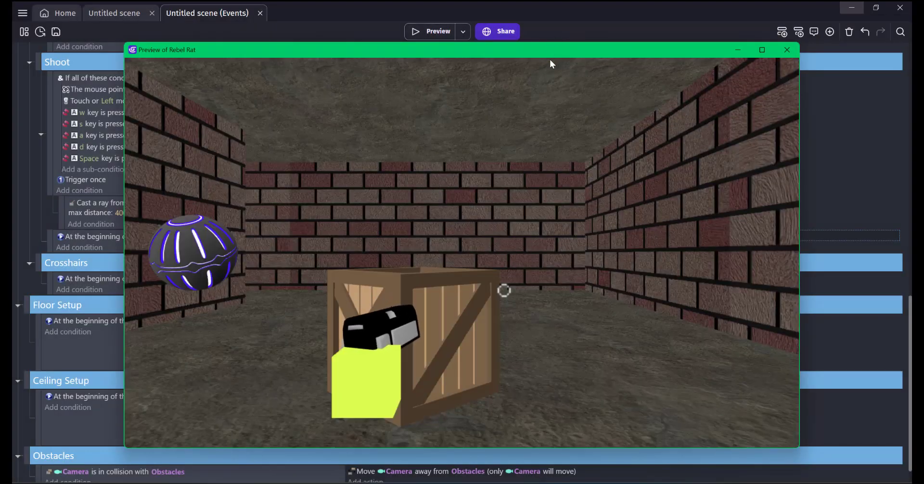
pyautogui.click(792, 51)
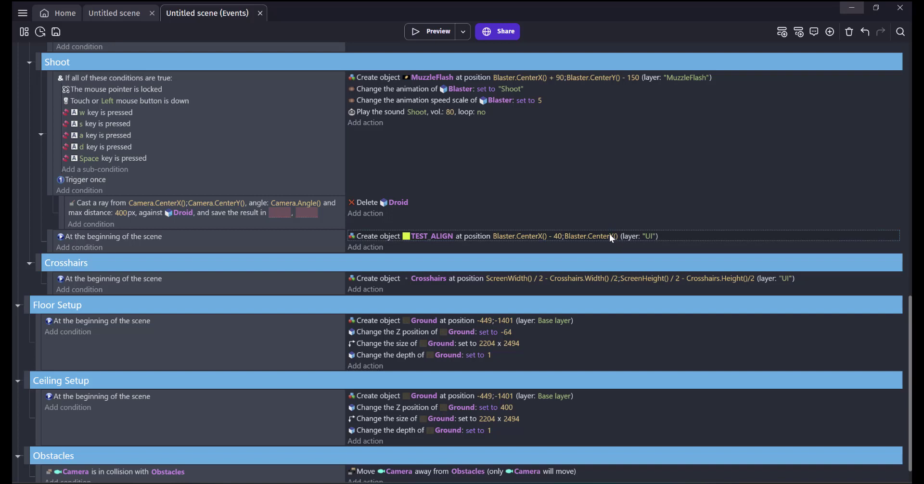
# Step: Set the Y position in the TEST_ALIGN creation action to Blaster.CenterY() - 150 and preview the game
pyautogui.click(611, 238)
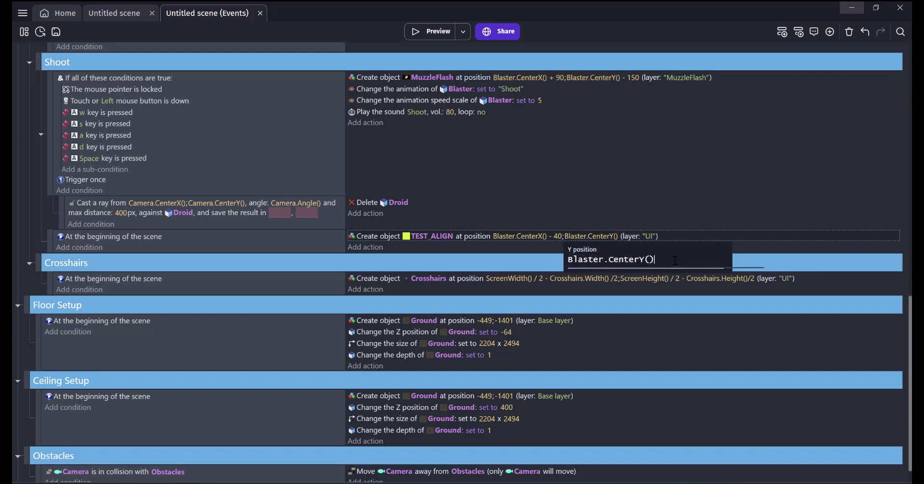
pyautogui.write('-')
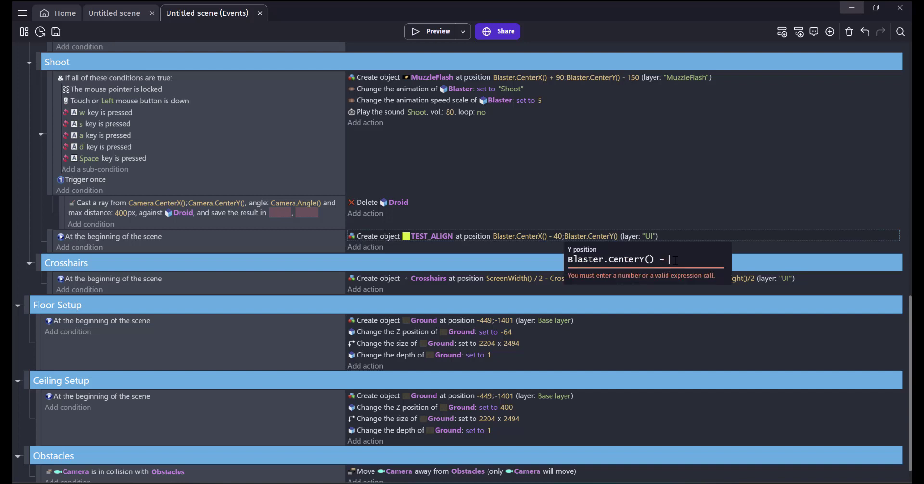
pyautogui.write(' 150')
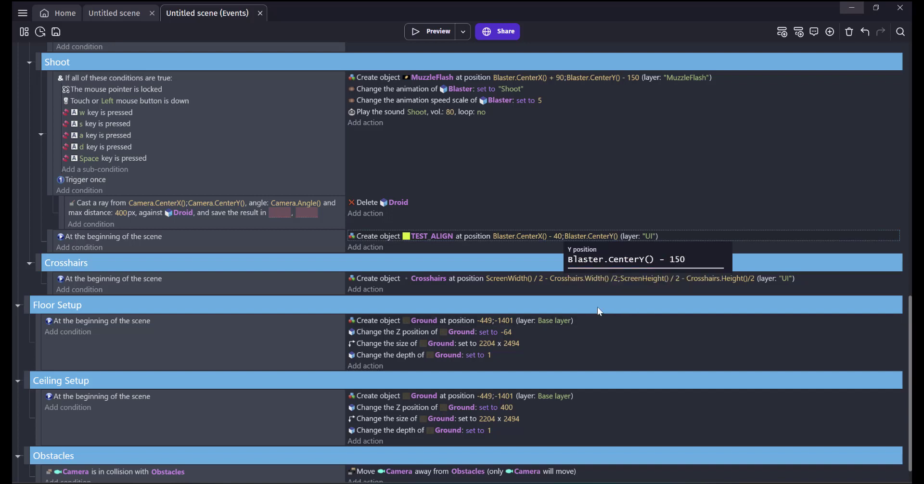
pyautogui.click(508, 265)
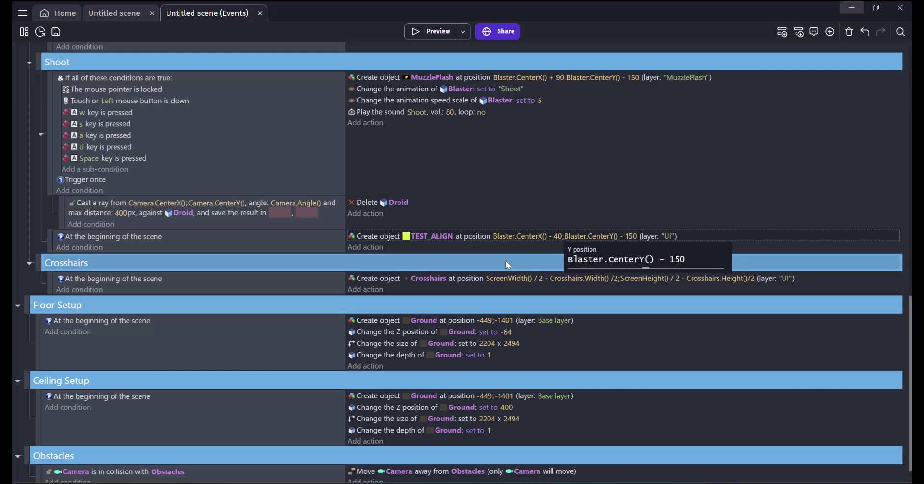
pyautogui.click(424, 26)
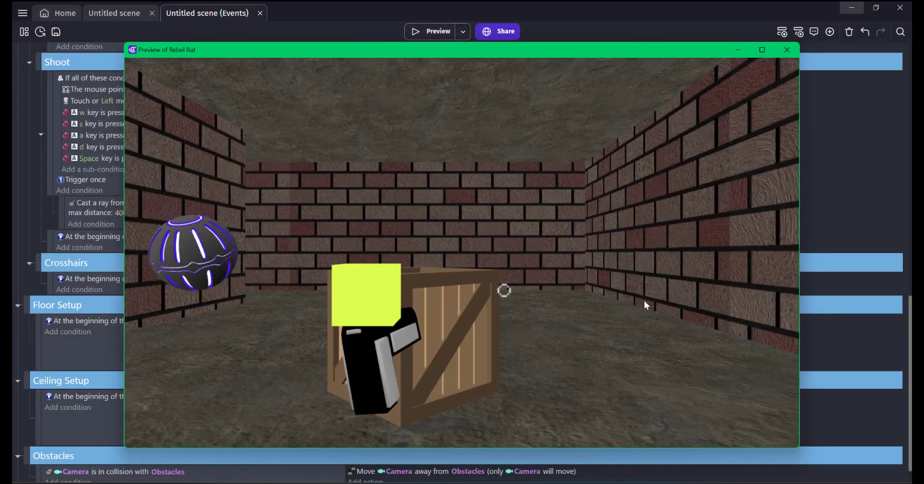
pyautogui.click(787, 49)
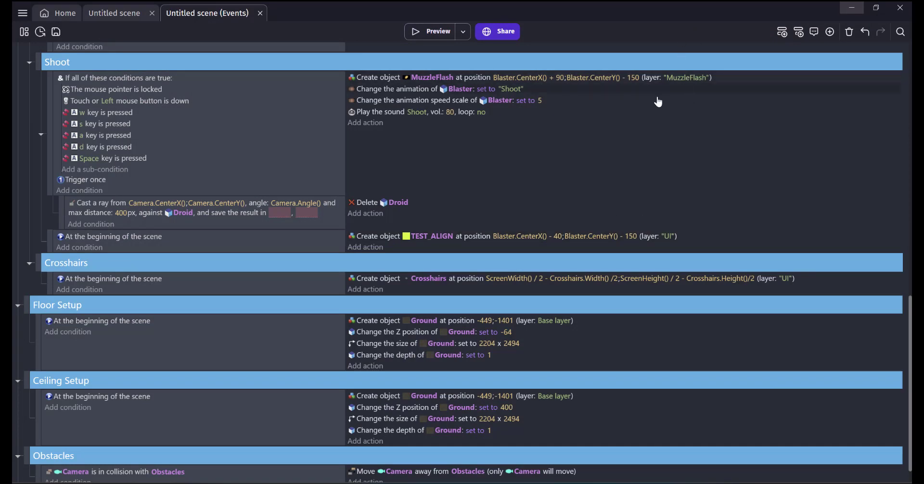
# Step: Set the layer in the TEST_ALIGN creation action to MuzzleFlash and preview the box's placement
pyautogui.click(667, 236)
pyautogui.click(678, 262)
pyautogui.click(684, 287)
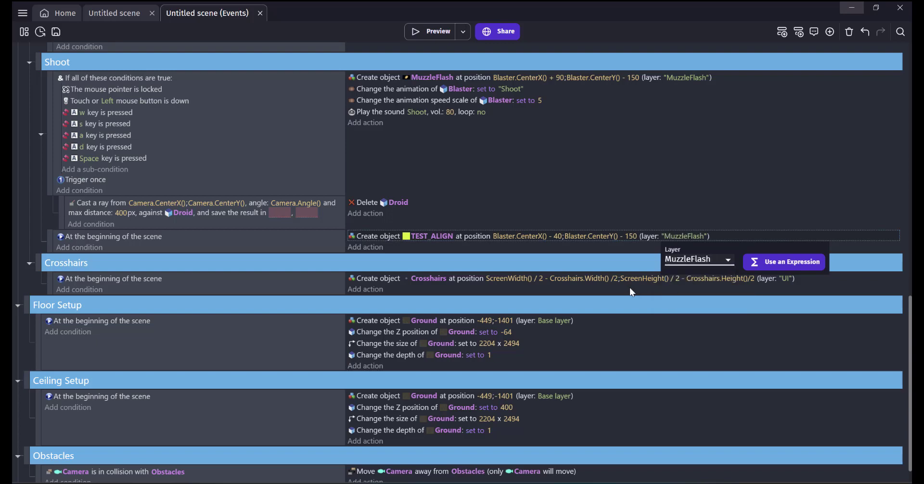
pyautogui.click(543, 263)
pyautogui.click(433, 31)
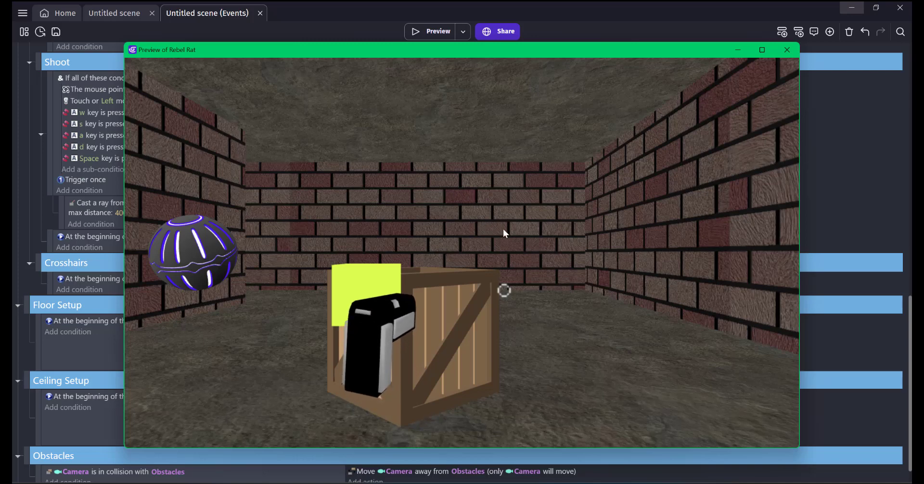
pyautogui.click(788, 52)
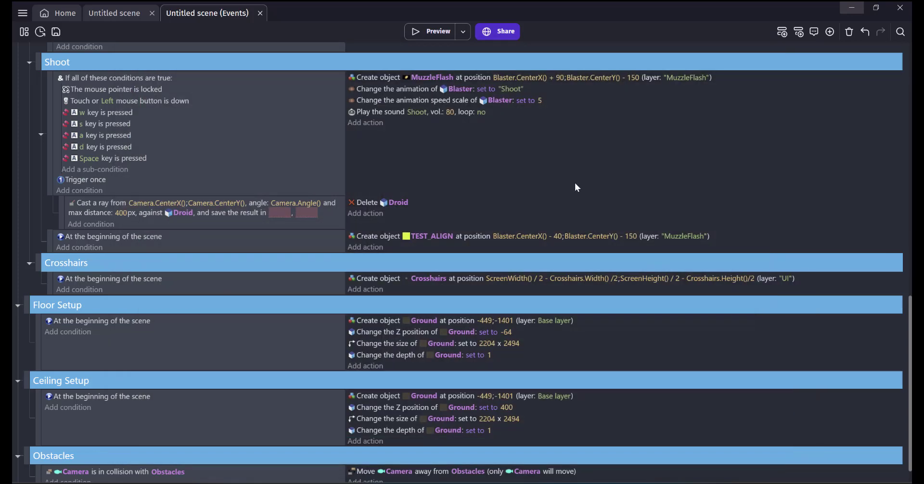
# Step: Set the X position in the TEST_ALIGN creation action to Blaster.CenterX() + 40 and preview the game
pyautogui.click(530, 238)
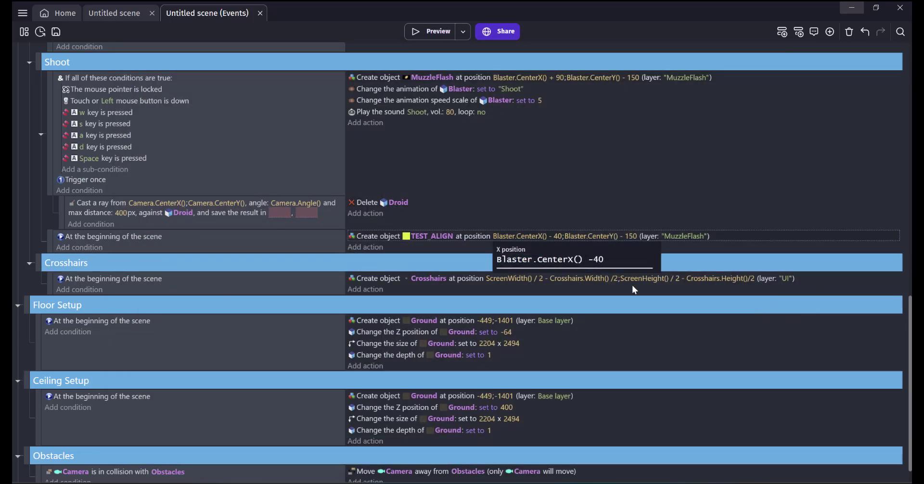
pyautogui.click(431, 32)
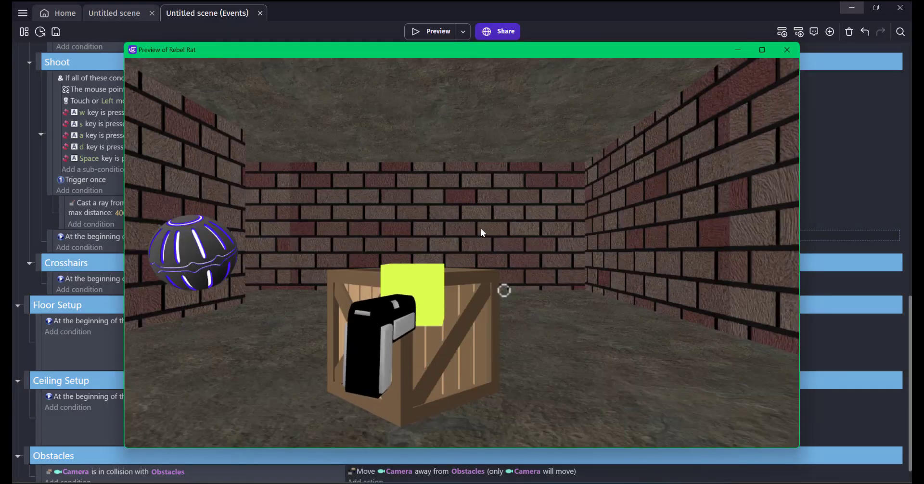
pyautogui.click(786, 50)
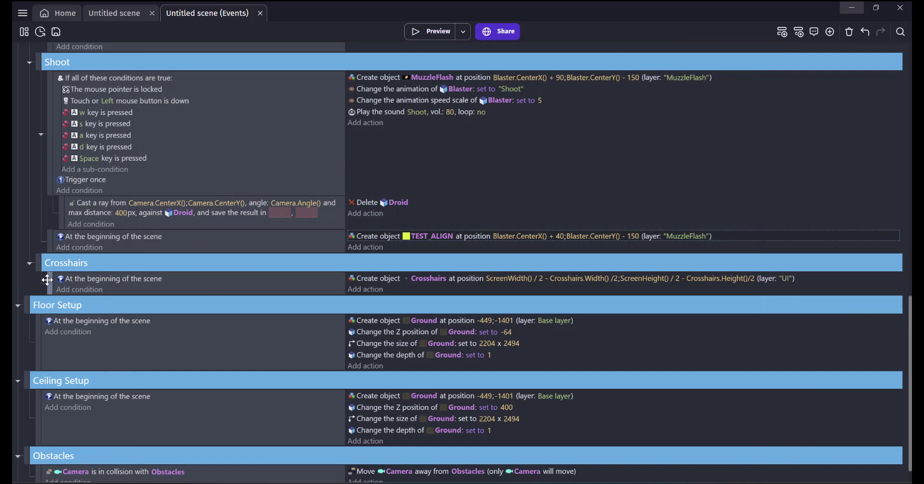
# Step: Duplicate the Crosshairs creation event within its group and disable the original event
pyautogui.click(47, 280)
pyautogui.hotkey('ctrl', 'c')
pyautogui.hotkey('ctrl', 'v')
pyautogui.click(52, 284)
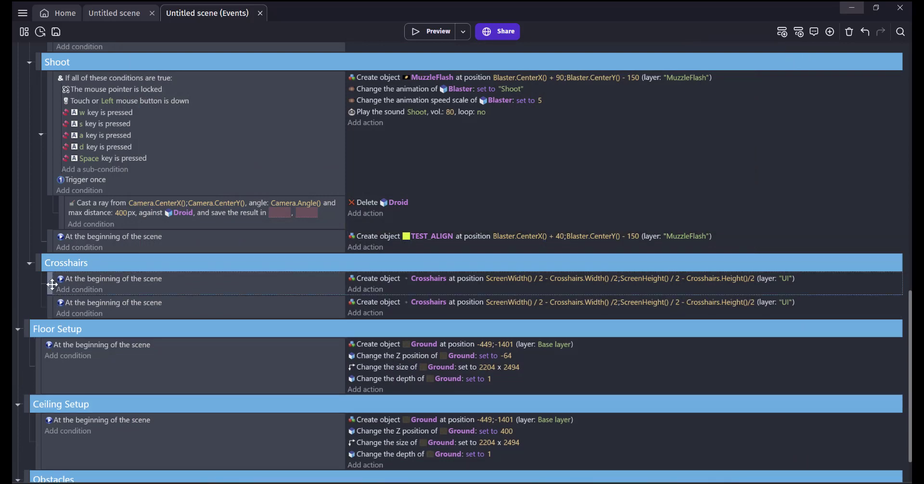
pyautogui.press('d')
# Step: Copy TEST_ALIGN's position expressions, Blaster.CenterX() + 40 and Blaster.CenterY() - 150, into the X and Y positions of the duplicated Crosshairs creation action
pyautogui.click(529, 302)
pyautogui.press('BackSpace')
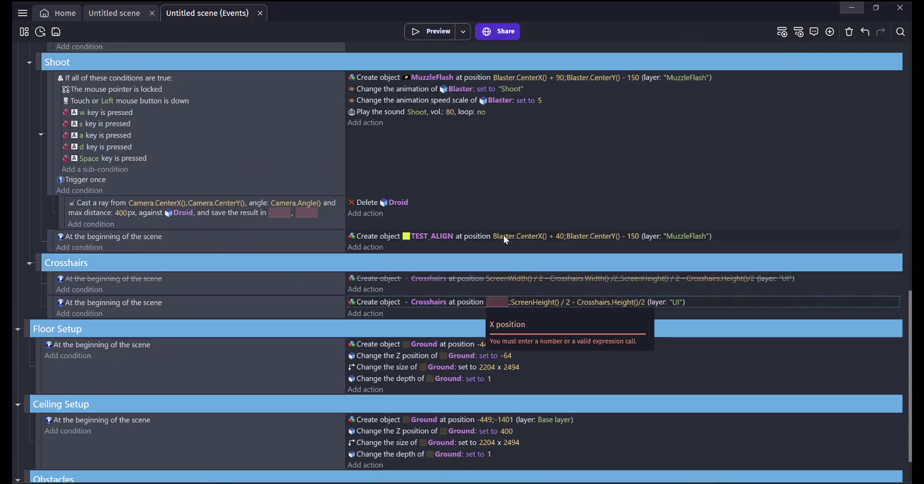
pyautogui.click(506, 236)
pyautogui.click(493, 306)
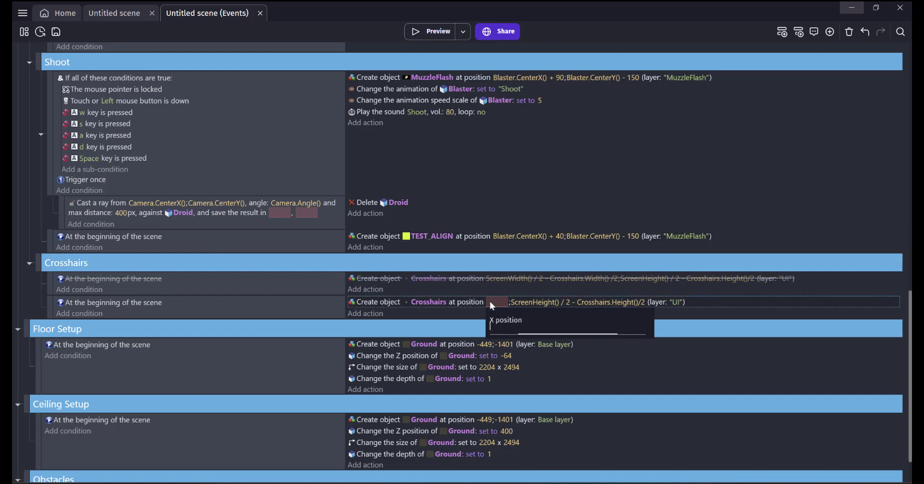
pyautogui.hotkey('ctrl', 'v')
pyautogui.click(599, 238)
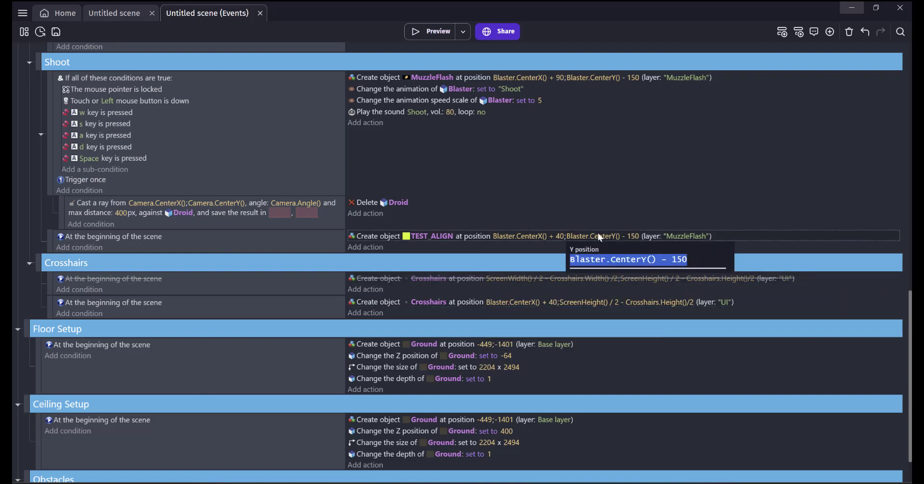
pyautogui.click(636, 305)
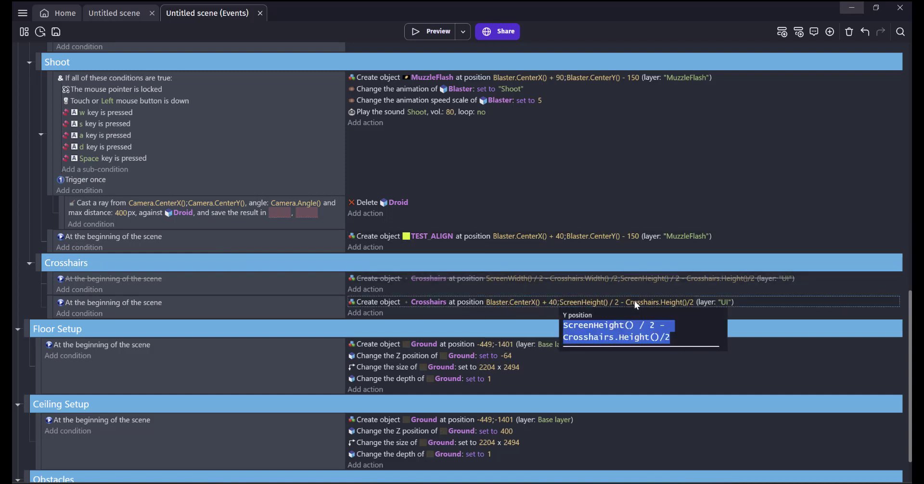
pyautogui.hotkey('ctrl', 'v')
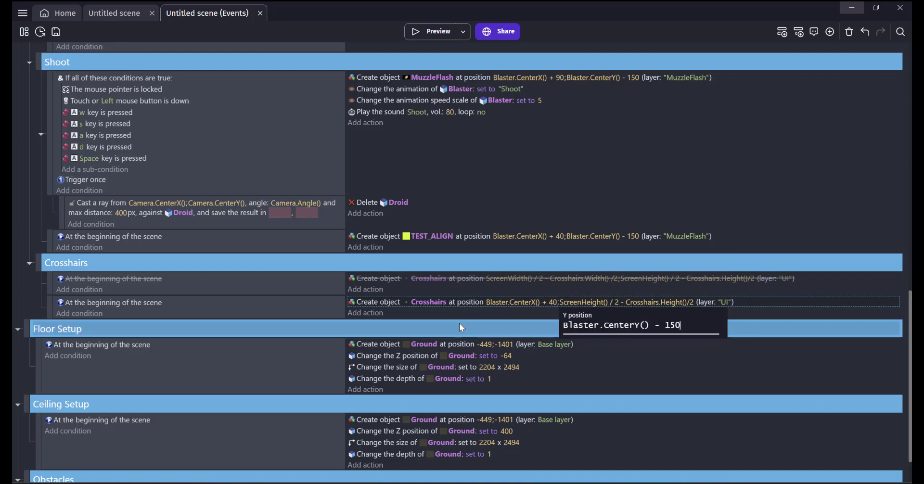
# Step: Set the layer in the duplicated Crosshairs creation action to MuzzleFlash
pyautogui.click(720, 308)
pyautogui.click(669, 303)
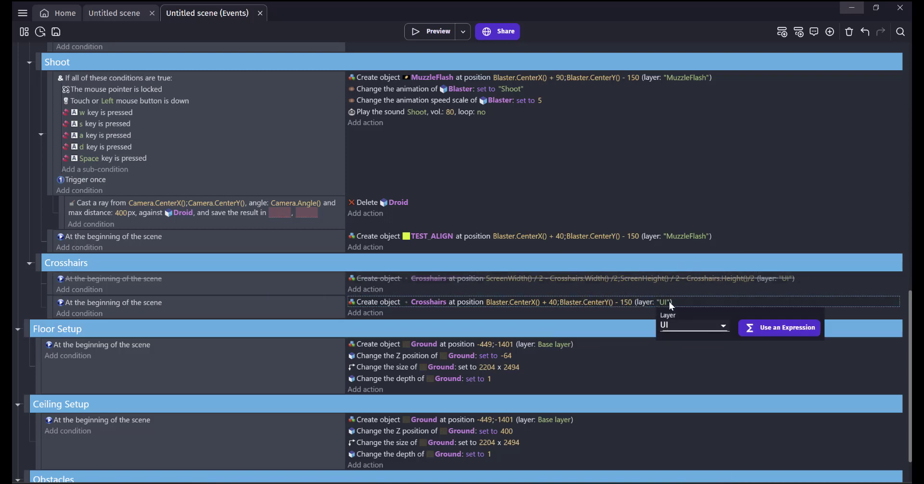
pyautogui.click(708, 328)
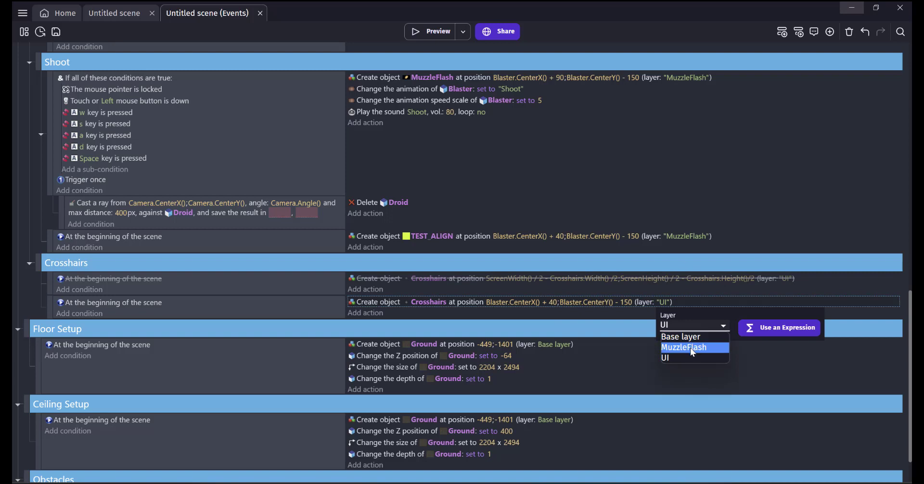
pyautogui.click(692, 350)
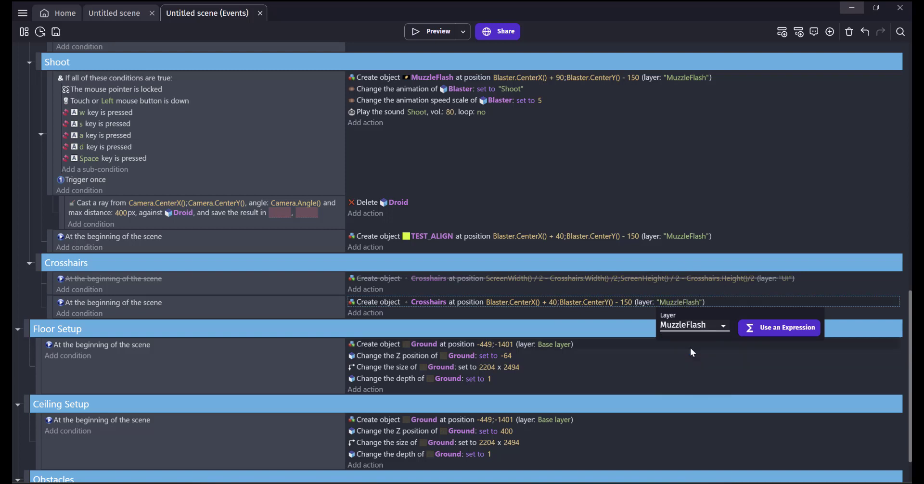
pyautogui.click(524, 324)
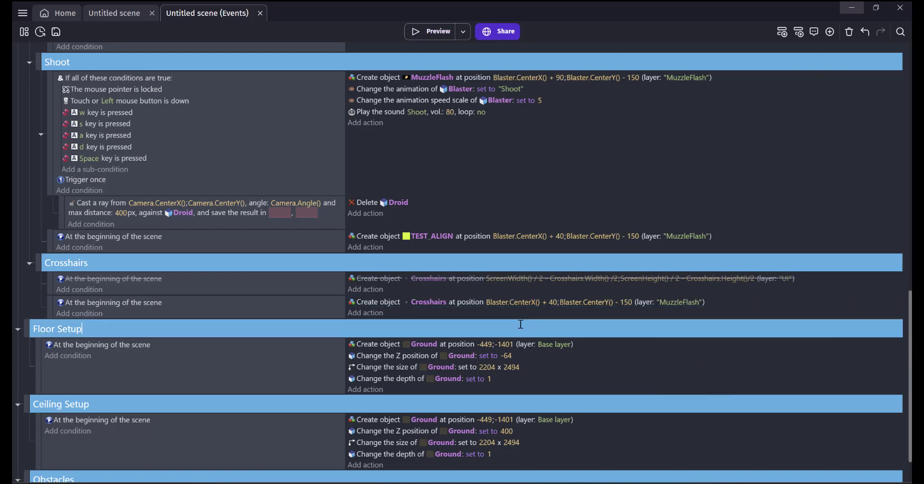
# Step: Disable the TEST_ALIGN creation event and preview how the crosshairs line up with the blaster
pyautogui.click(48, 237)
pyautogui.press('d')
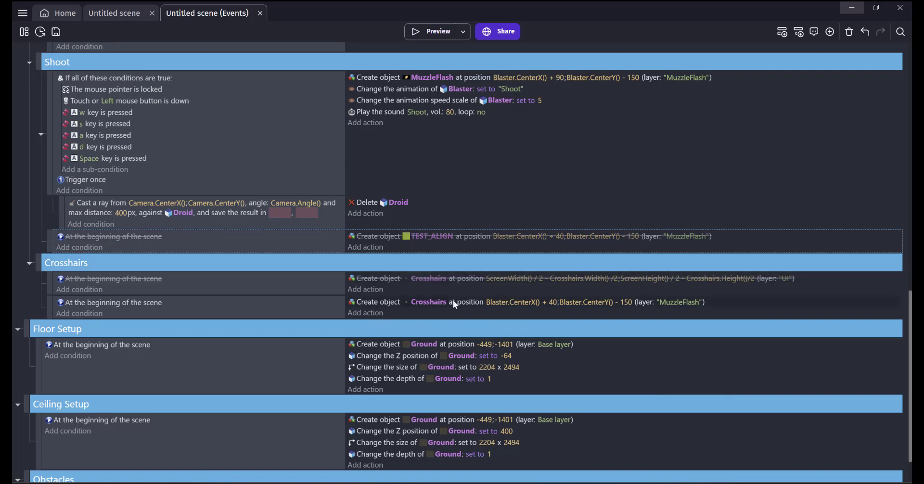
pyautogui.click(432, 31)
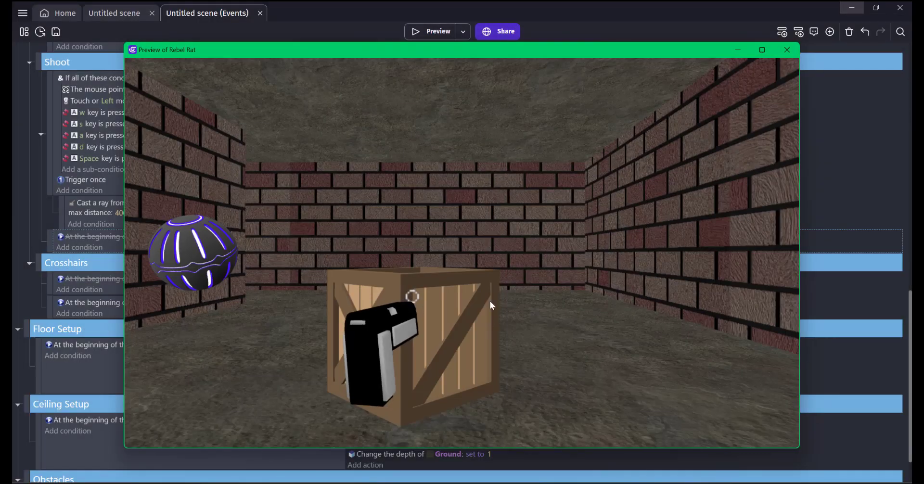
pyautogui.click(489, 302)
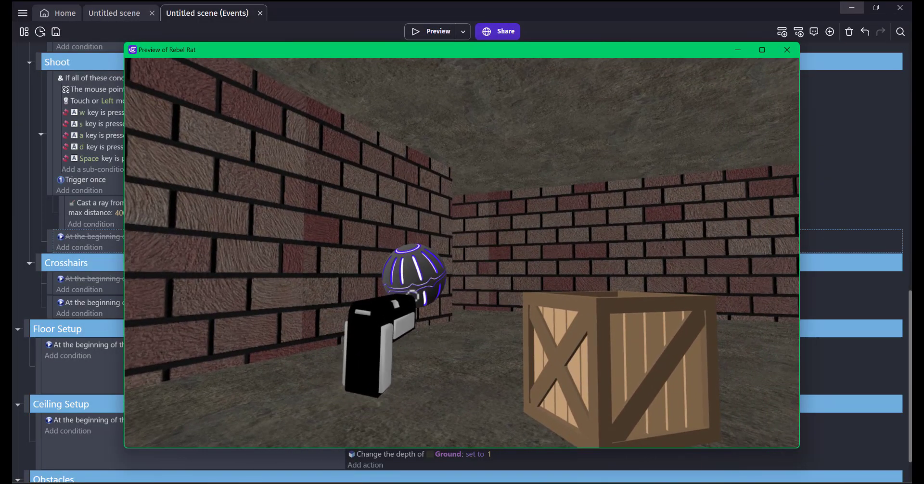
pyautogui.press('Escape')
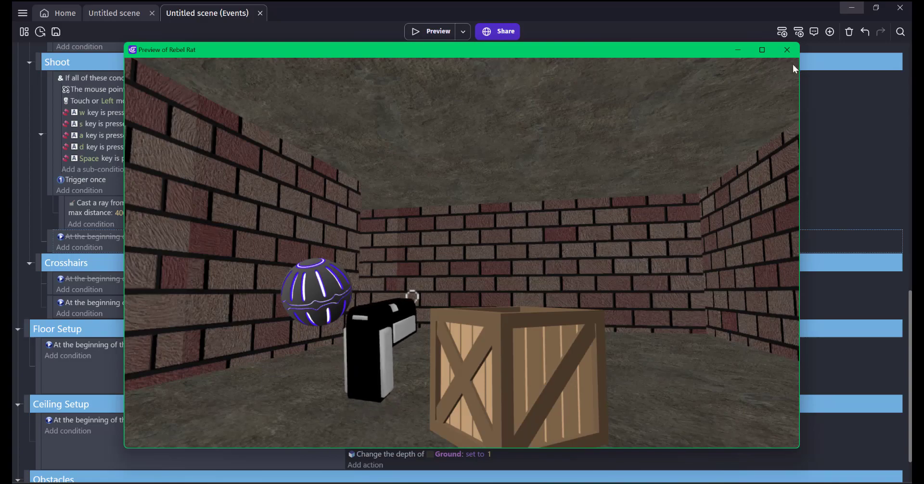
pyautogui.click(787, 50)
# Step: Add a Center Z position action for Crosshairs to the duplicated event, set to Blaster.Object3D::CenterZ() - 400
pyautogui.click(370, 313)
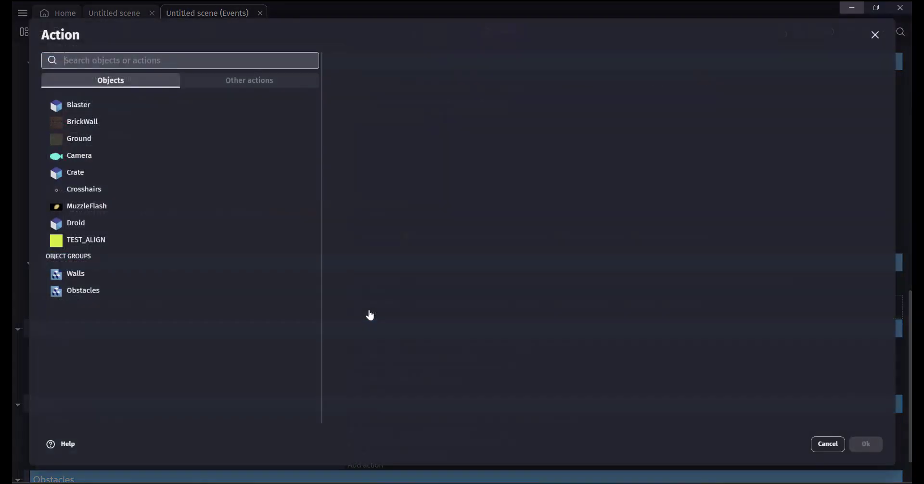
pyautogui.click(89, 189)
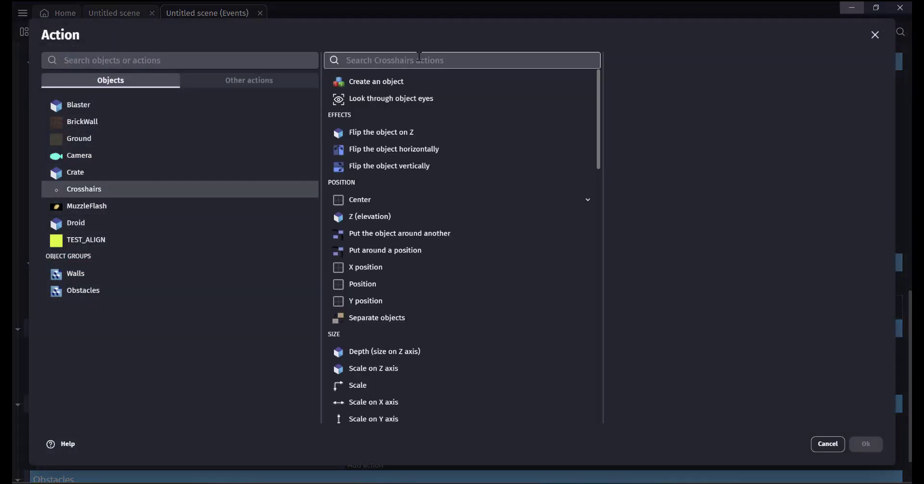
pyautogui.write('z')
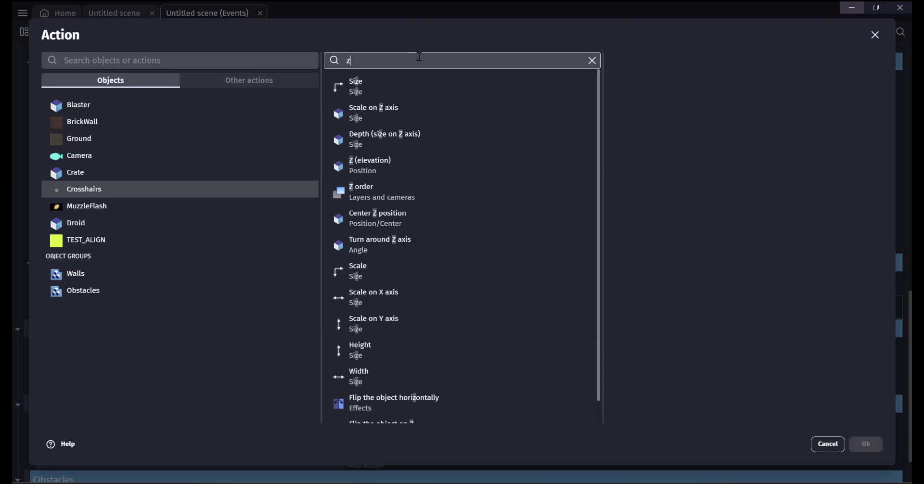
pyautogui.click(400, 214)
pyautogui.click(665, 157)
pyautogui.write('B')
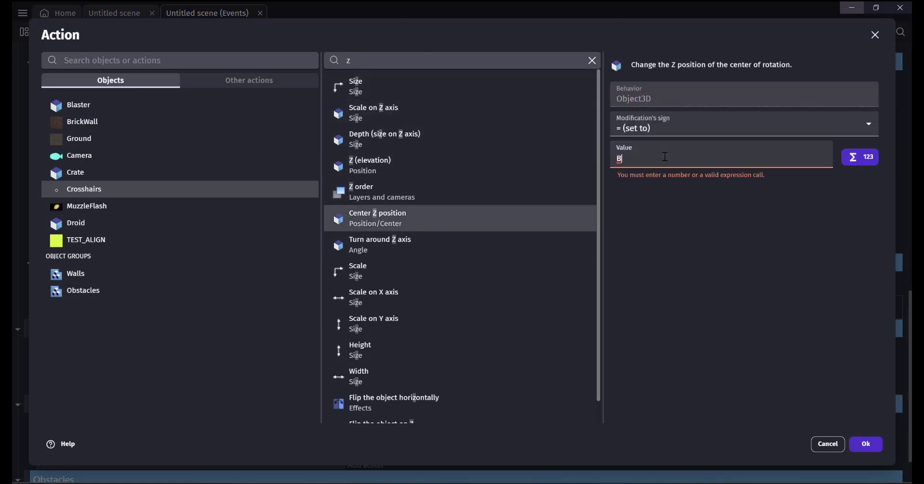
pyautogui.write('laster.z')
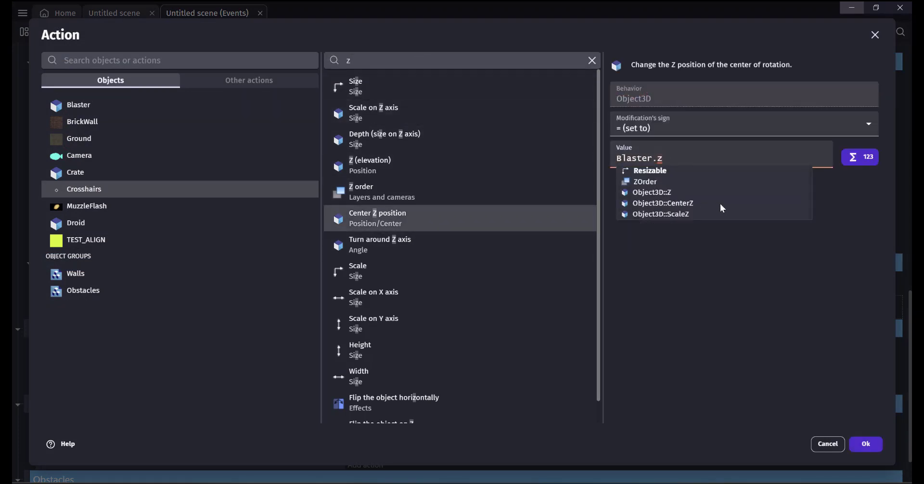
pyautogui.click(714, 202)
pyautogui.write('- 400')
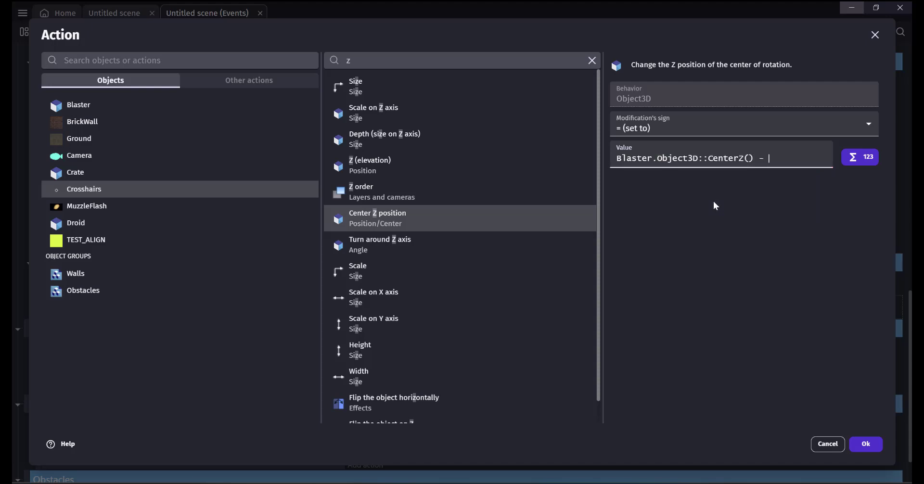
pyautogui.click(865, 444)
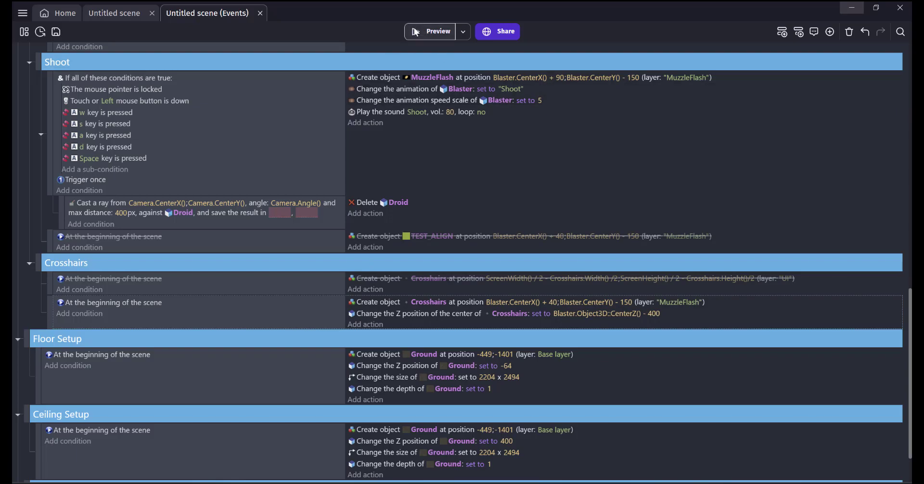
# Step: Preview the game, walk toward the droid and fire at it to test the crosshairs and raycast
pyautogui.click(431, 31)
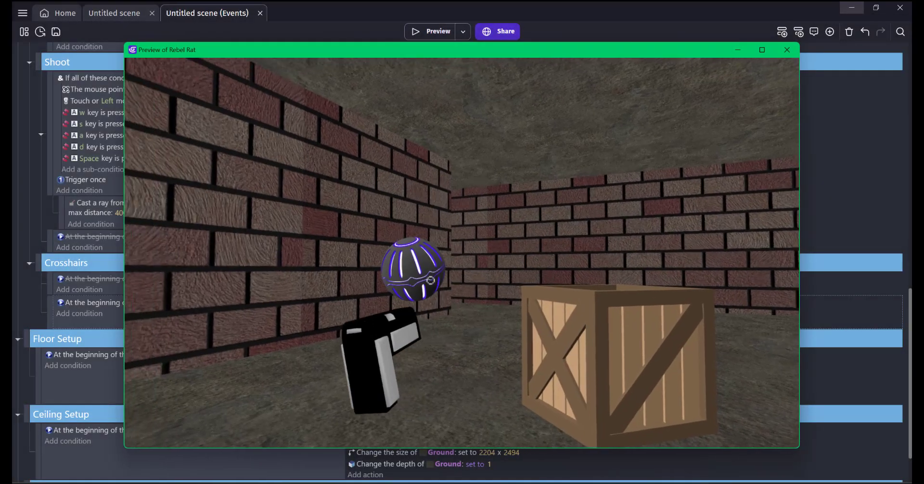
pyautogui.click(431, 280)
pyautogui.press('w')
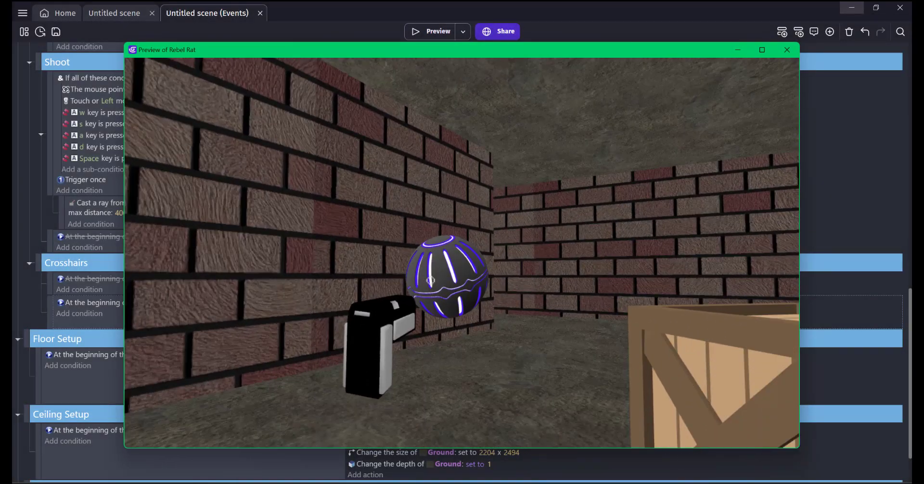
pyautogui.click(431, 280)
pyautogui.press('w')
pyautogui.click(431, 280)
pyautogui.press('w')
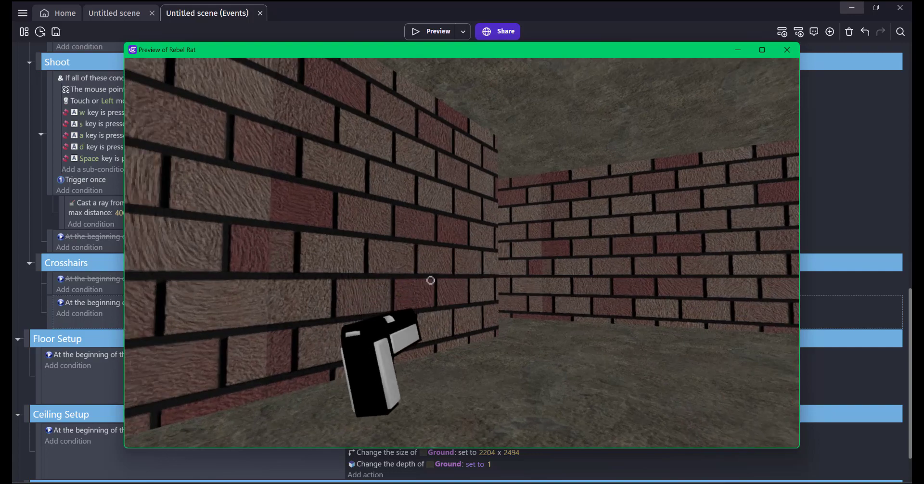
pyautogui.click(787, 49)
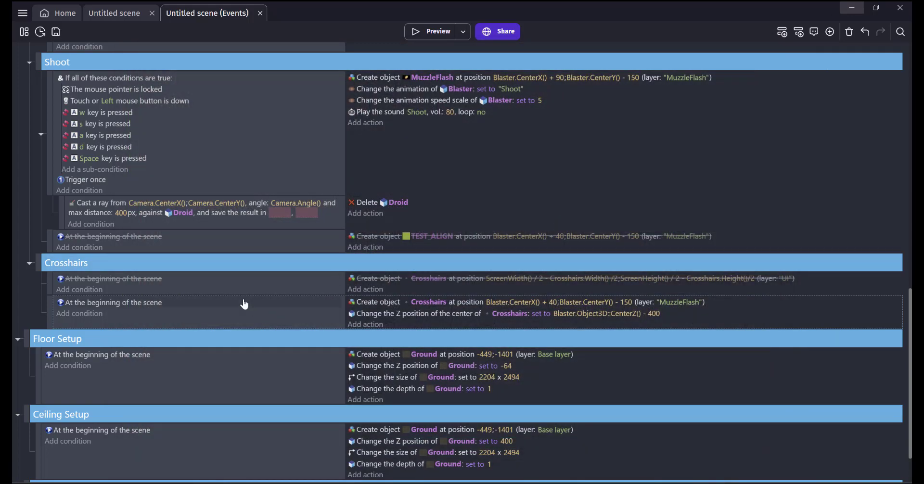
# Step: Set the raycast condition's maximum distance to 1000 px and preview shooting the droid
pyautogui.click(121, 214)
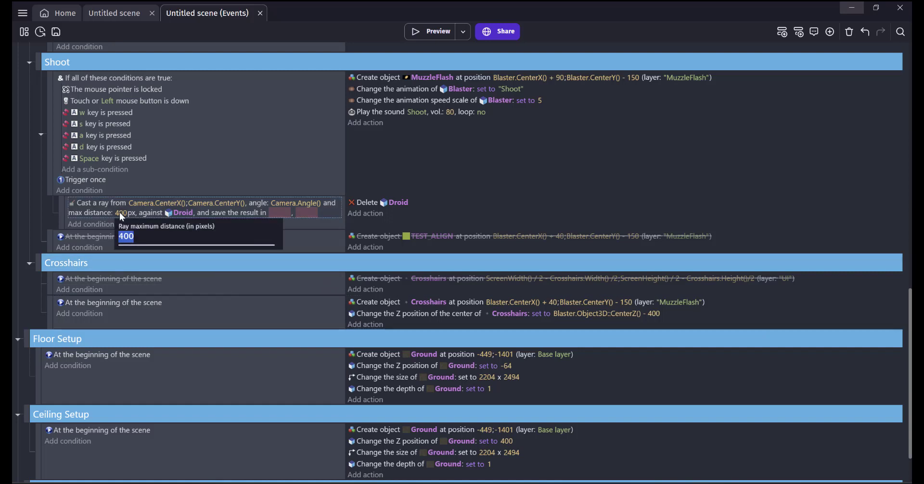
pyautogui.write('10')
pyautogui.click(129, 263)
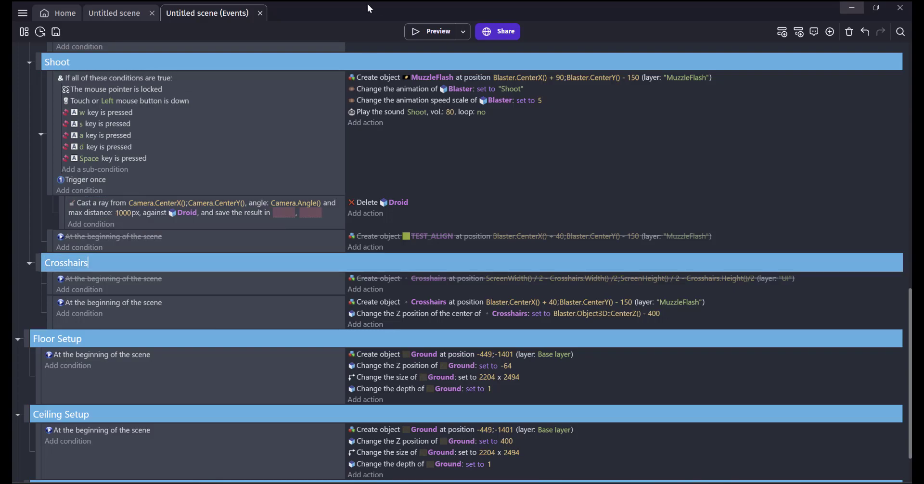
pyautogui.click(438, 32)
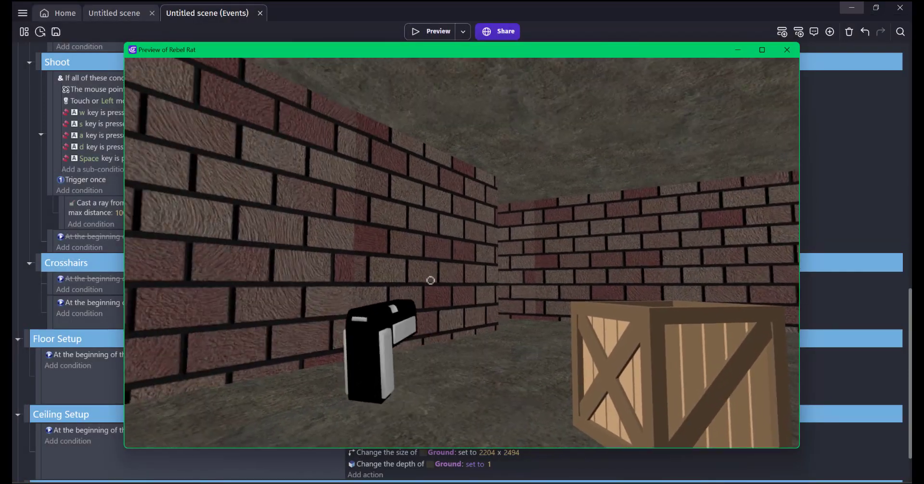
pyautogui.press('Escape')
pyautogui.click(787, 50)
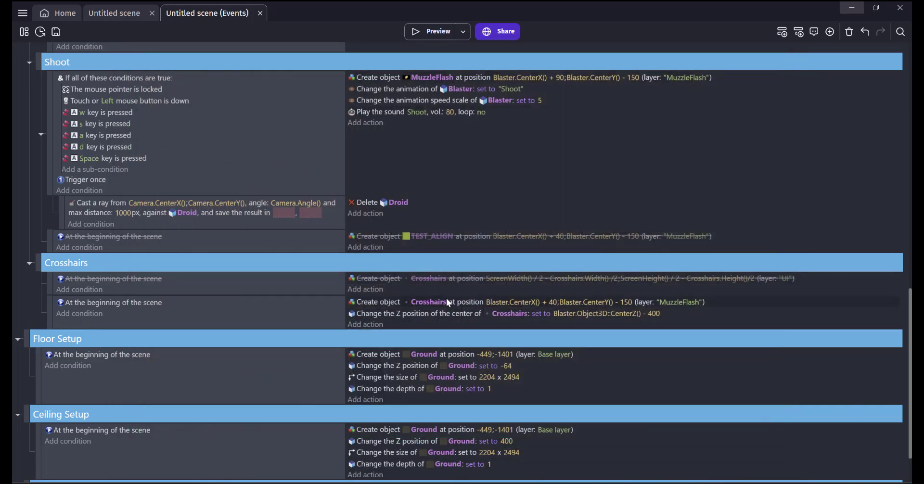
# Step: Duplicate the Droid instance twice in the scene, placing the copies at about X 714, Y 613 and X 1242, Y 221
pyautogui.click(117, 14)
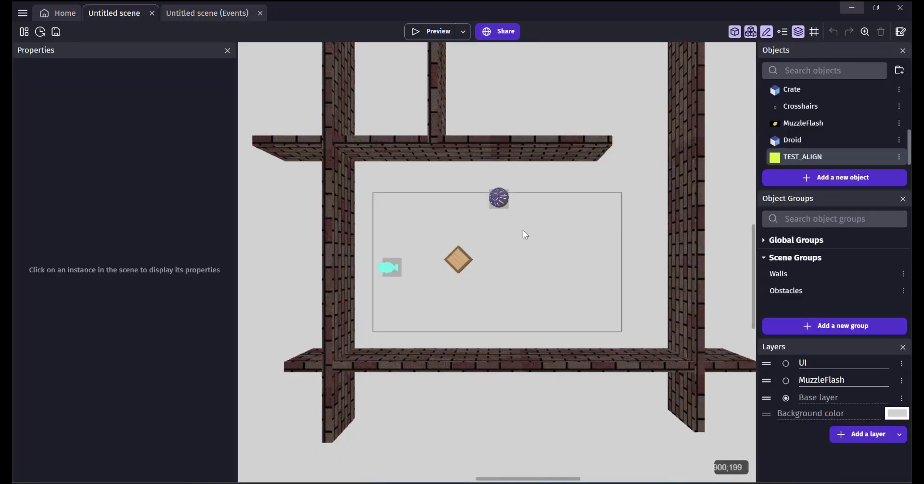
pyautogui.click(494, 202)
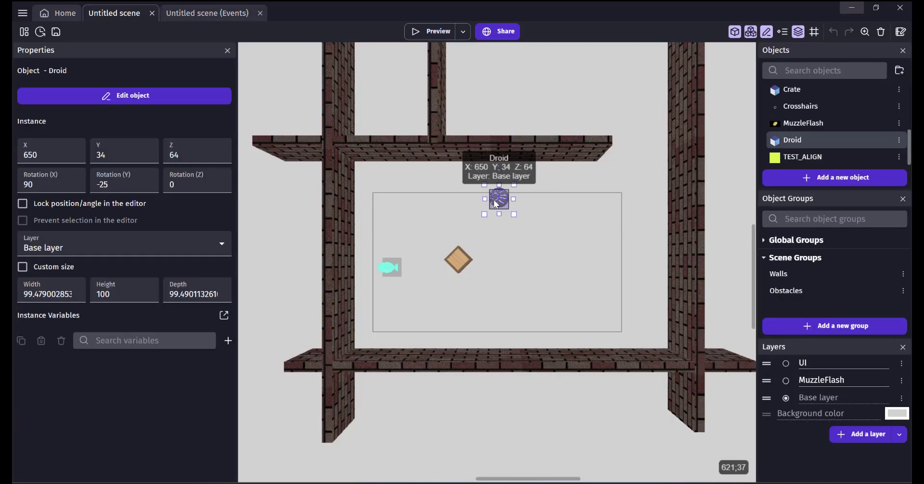
pyautogui.hotkey('ctrl', 'd')
pyautogui.moveTo(494, 200); pyautogui.dragTo(616, 231)
pyautogui.hotkey('ctrl', 'd')
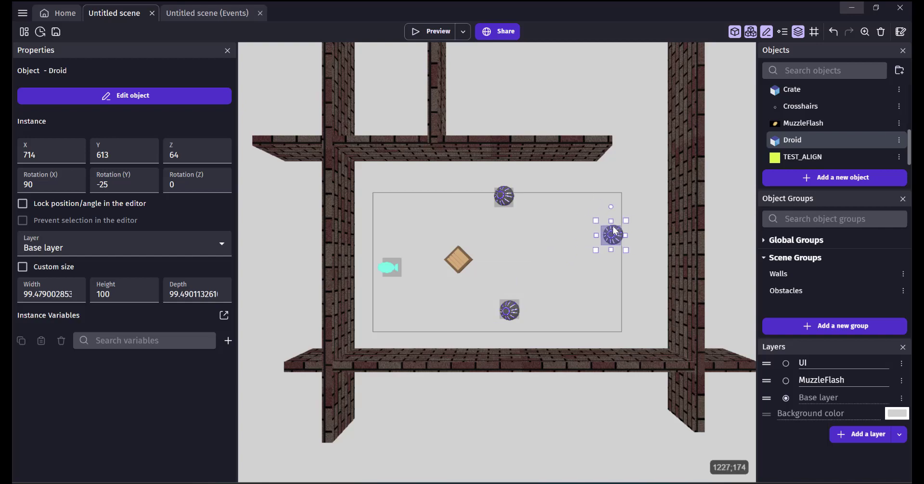
# Step: Preview the game and shoot at each of the three droids from different positions to test the raycast
pyautogui.click(440, 31)
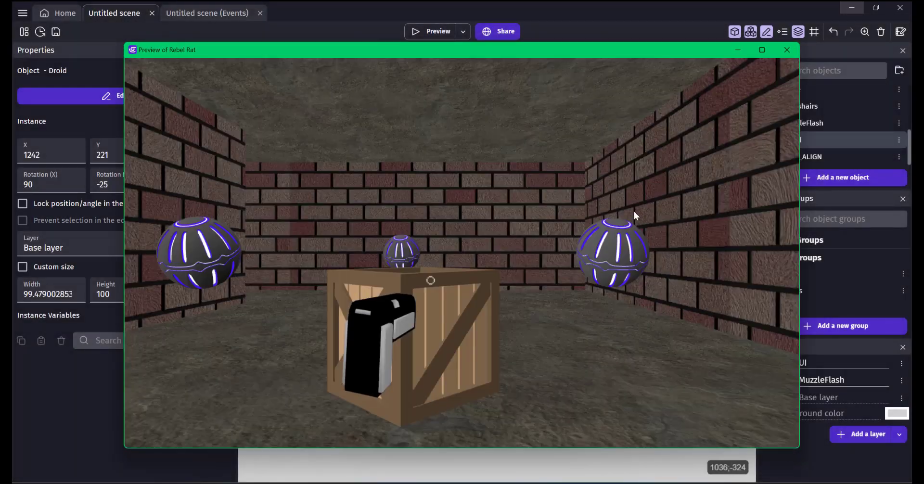
pyautogui.click(171, 261)
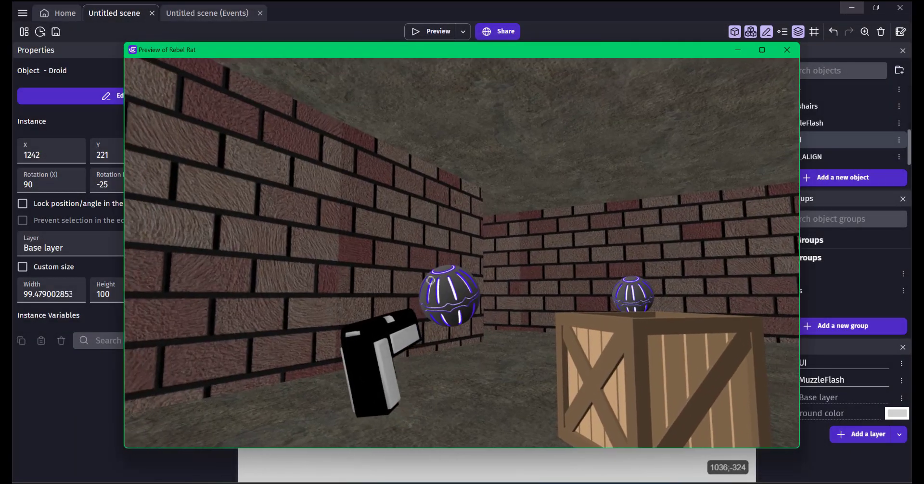
pyautogui.click(430, 281)
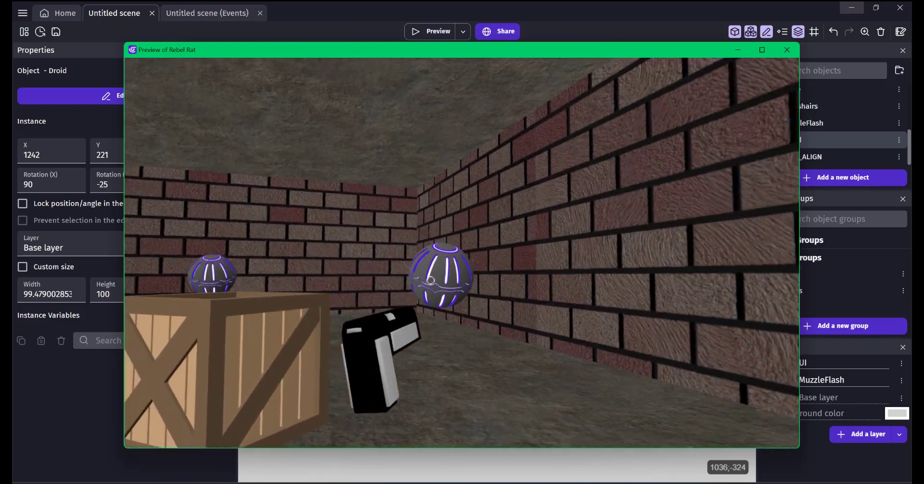
pyautogui.click(430, 281)
pyautogui.press('s')
pyautogui.press('a')
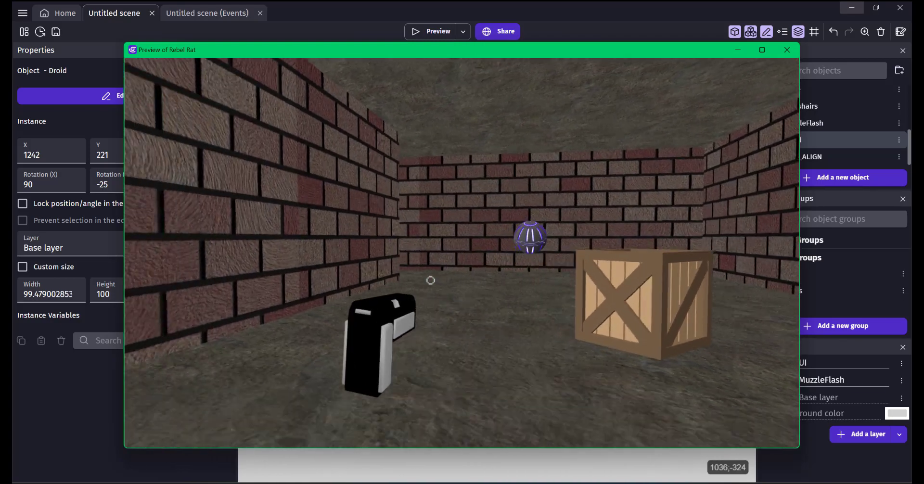
pyautogui.press('w')
pyautogui.press('w')
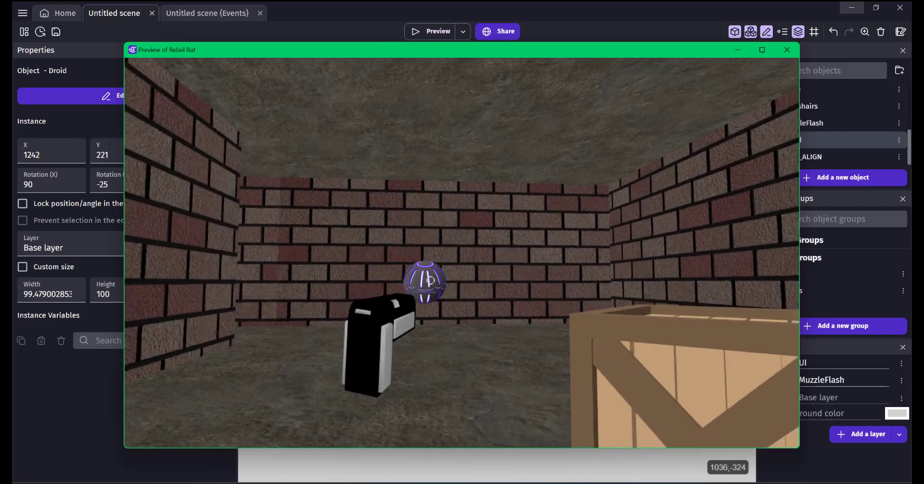
pyautogui.click(430, 281)
pyautogui.press('w')
pyautogui.click(430, 281)
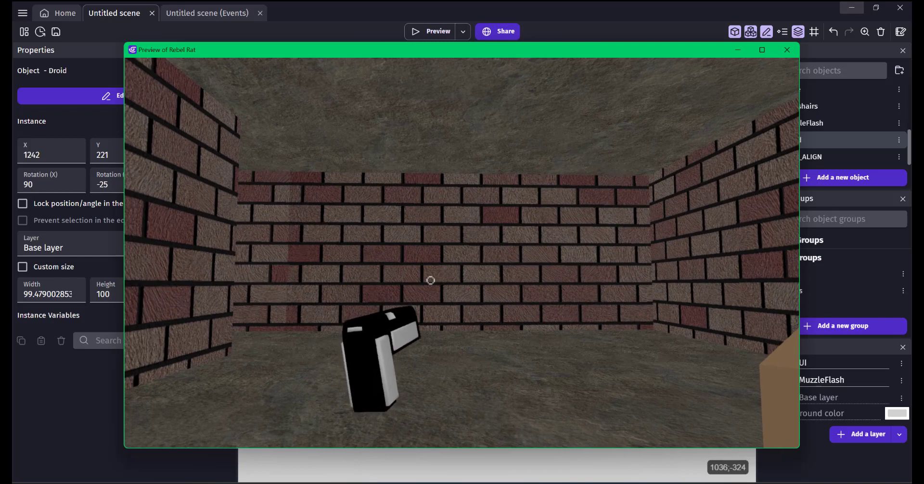
pyautogui.press('Escape')
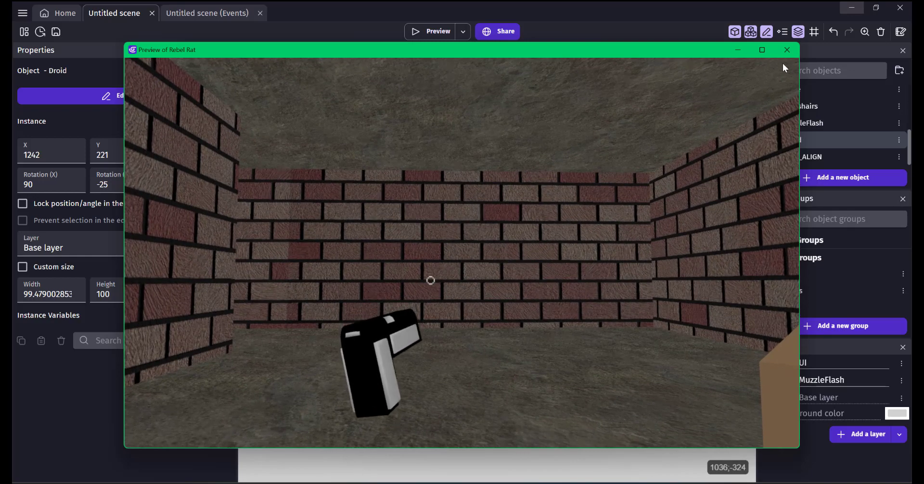
pyautogui.click(786, 50)
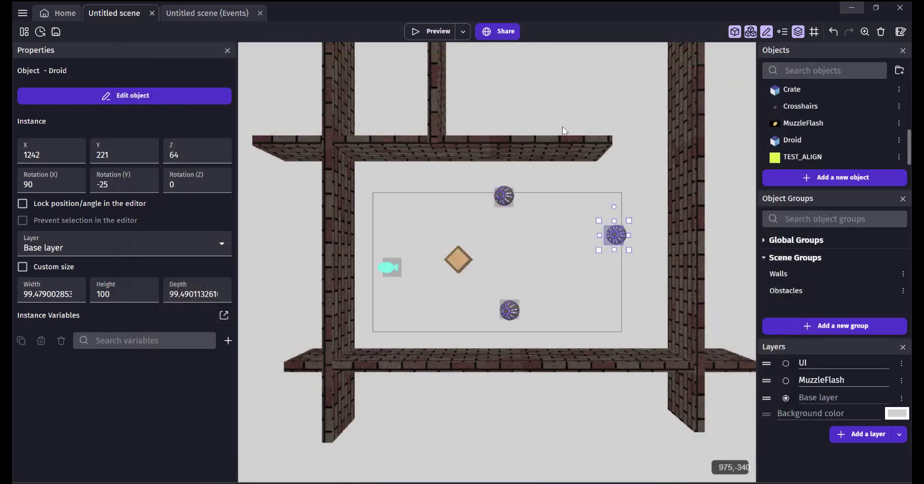
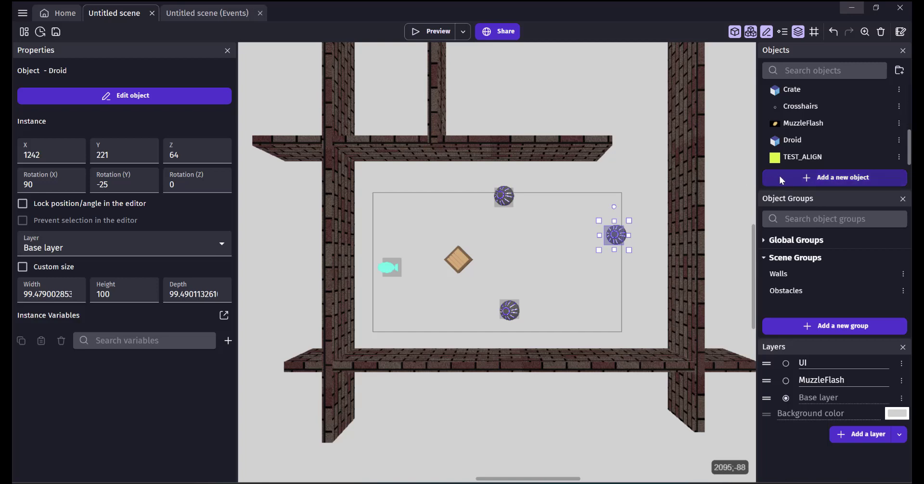
# Step: Add a 3D model object named Droid_Hit using EnemyDroid_Hit.glb, copying the file into the project folder
pyautogui.click(779, 176)
pyautogui.click(180, 272)
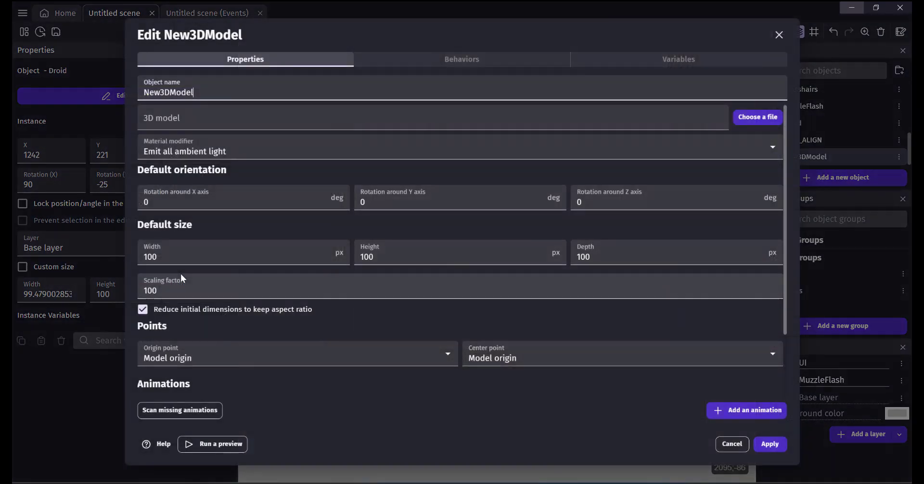
pyautogui.doubleClick(207, 93)
pyautogui.write('Droid_Hit')
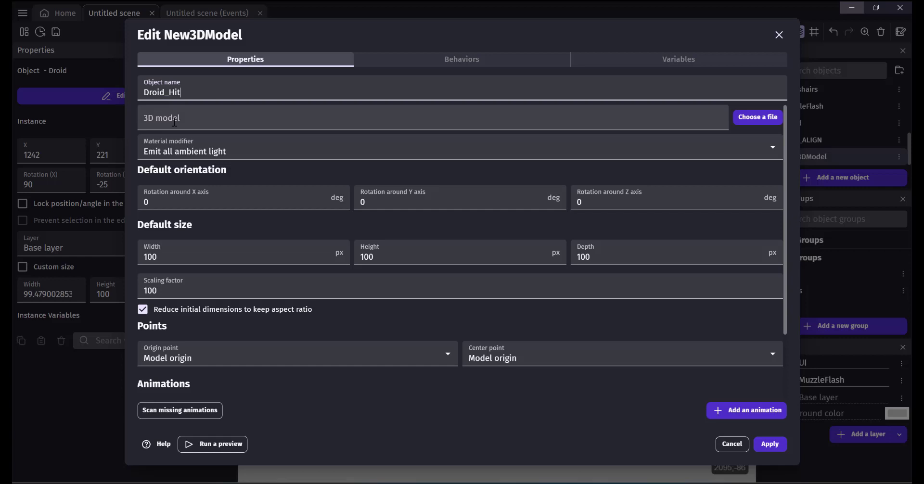
pyautogui.click(174, 121)
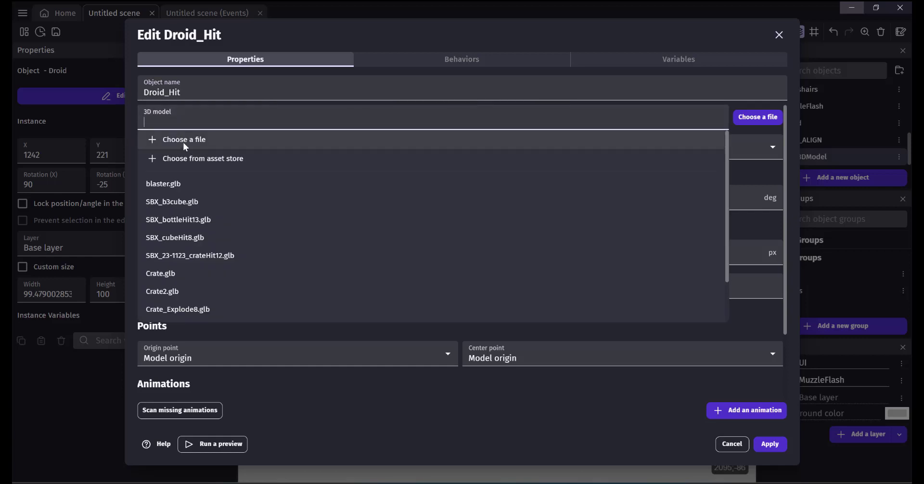
pyautogui.click(184, 143)
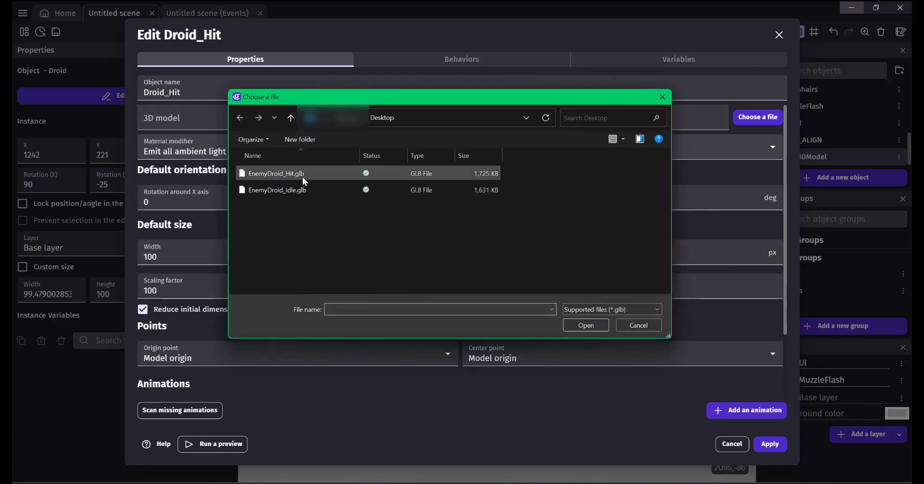
pyautogui.doubleClick(295, 176)
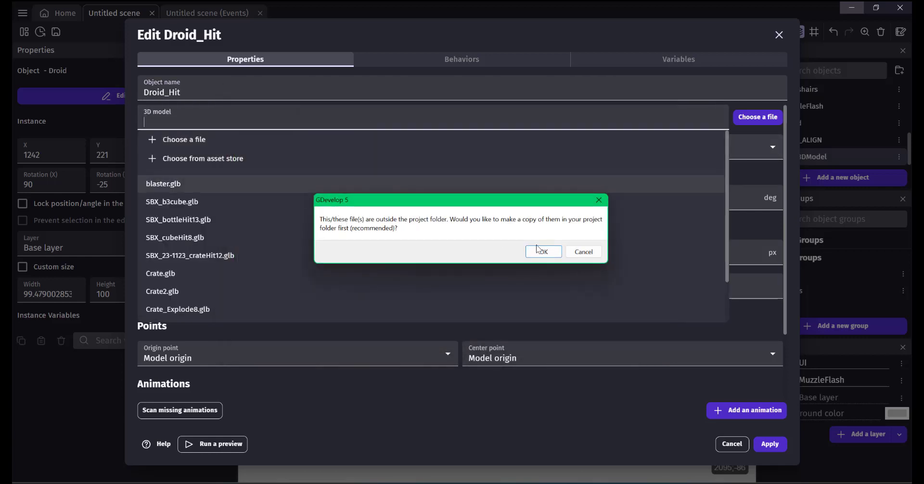
pyautogui.click(531, 254)
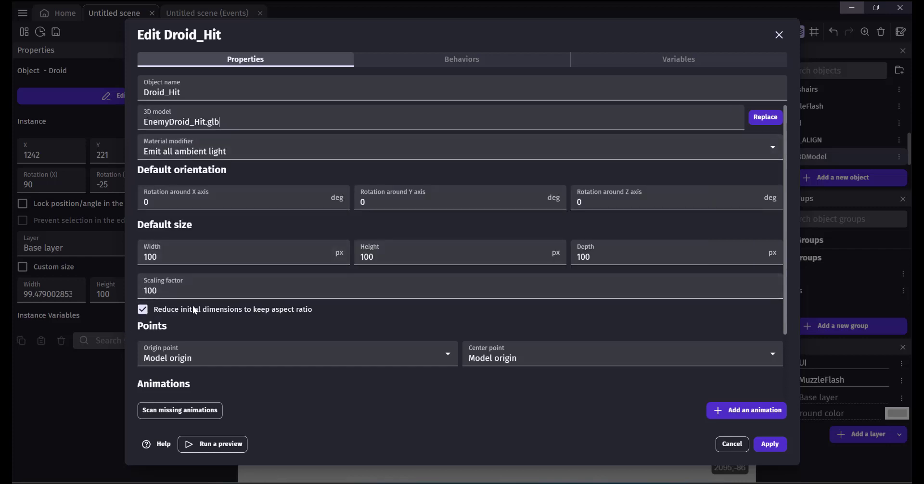
# Step: Scan the Droid_Hit model for missing animations and apply the object's settings
pyautogui.scroll(-2, 193, 309)
pyautogui.click(186, 409)
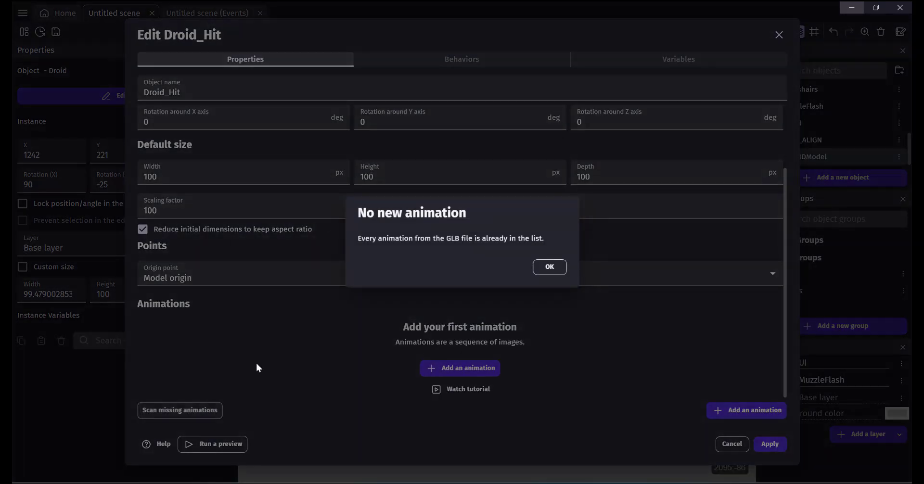
pyautogui.click(548, 266)
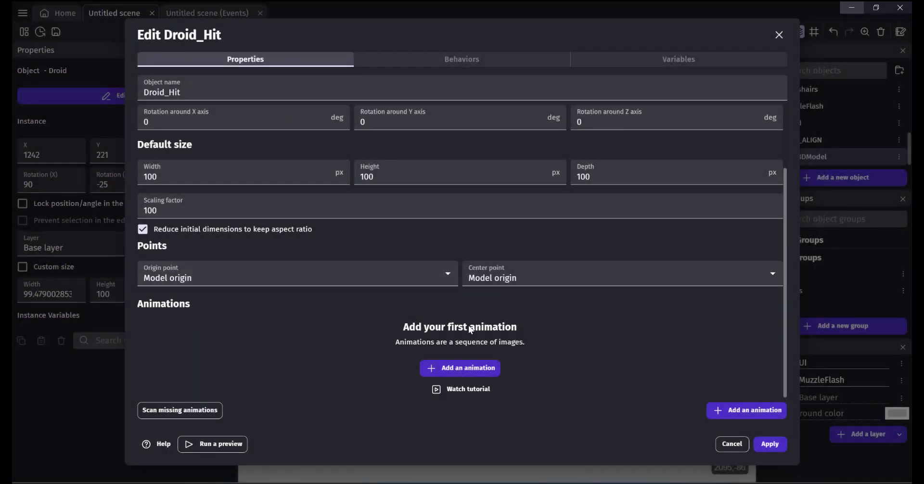
pyautogui.click(771, 444)
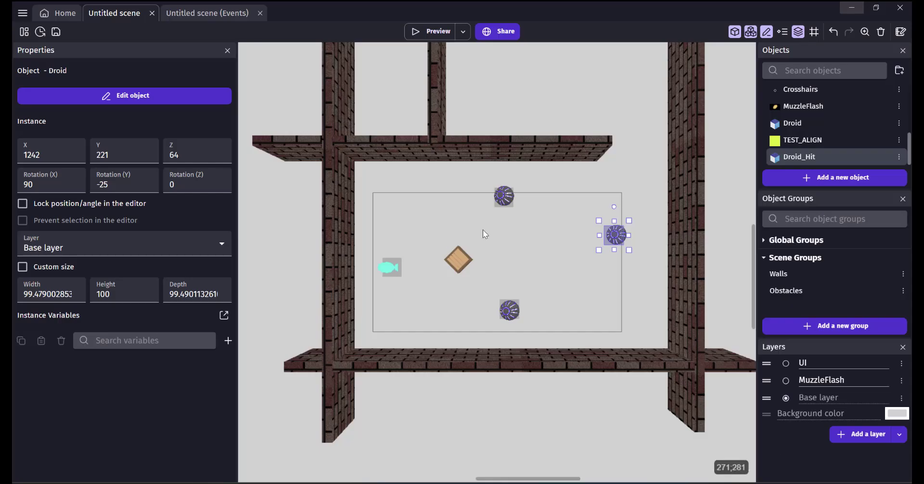
# Step: Reopen Droid_Hit, rescan its missing animations and name the Scene animation Hit
pyautogui.doubleClick(790, 155)
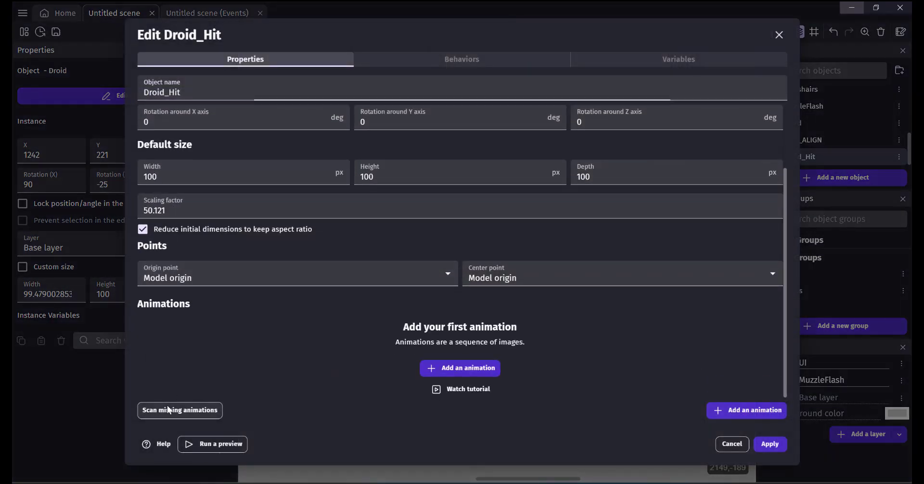
pyautogui.click(166, 406)
pyautogui.click(240, 341)
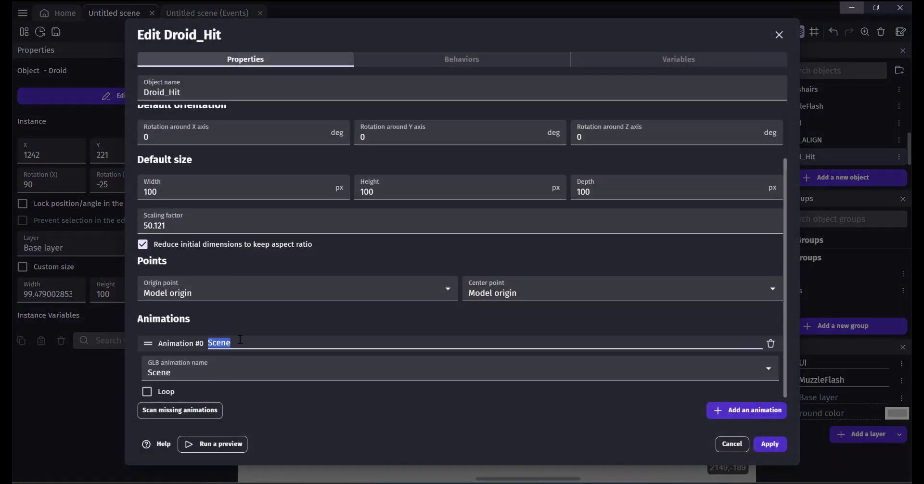
pyautogui.write('Hit')
# Step: Set Droid_Hit's material modifier to Keep model material and apply the changes
pyautogui.scroll(3, 246, 354)
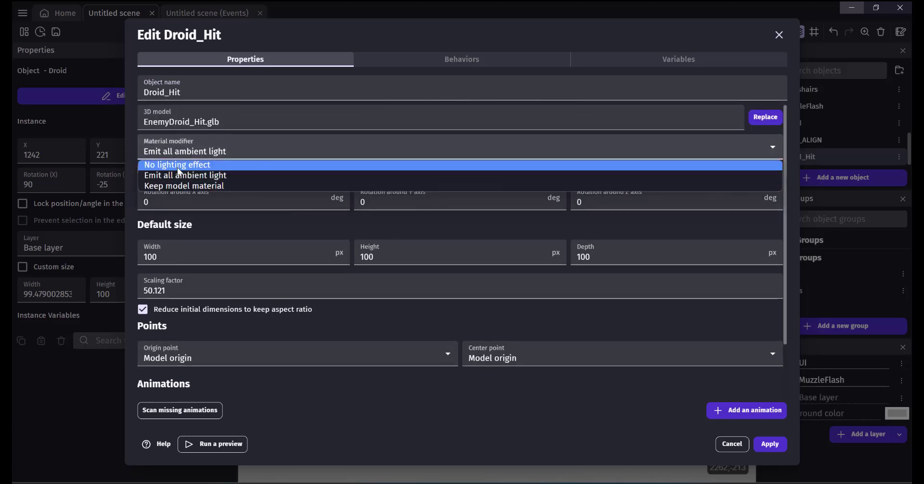
pyautogui.click(193, 184)
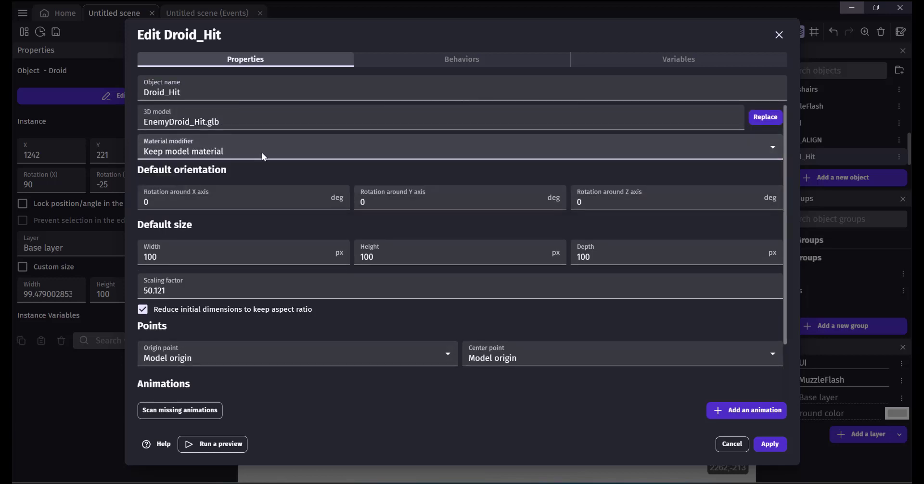
pyautogui.scroll(-2, 331, 178)
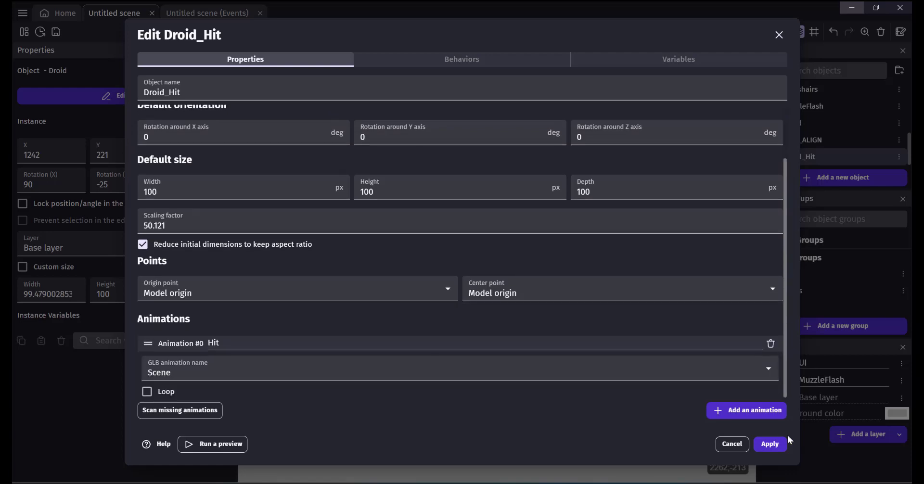
pyautogui.click(772, 444)
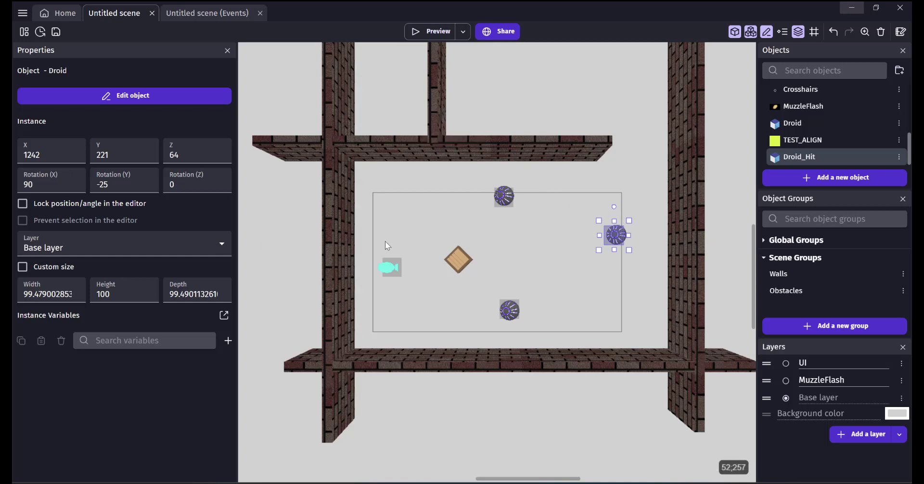
# Step: Delete the disabled event that creates Crosshairs on the UI layer from the scene's Crosshairs event group
pyautogui.click(198, 13)
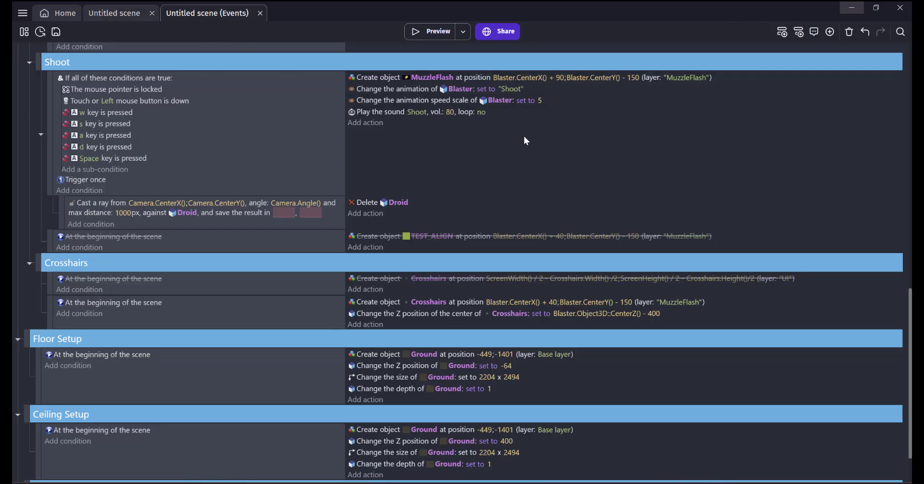
pyautogui.scroll(-1, 289, 216)
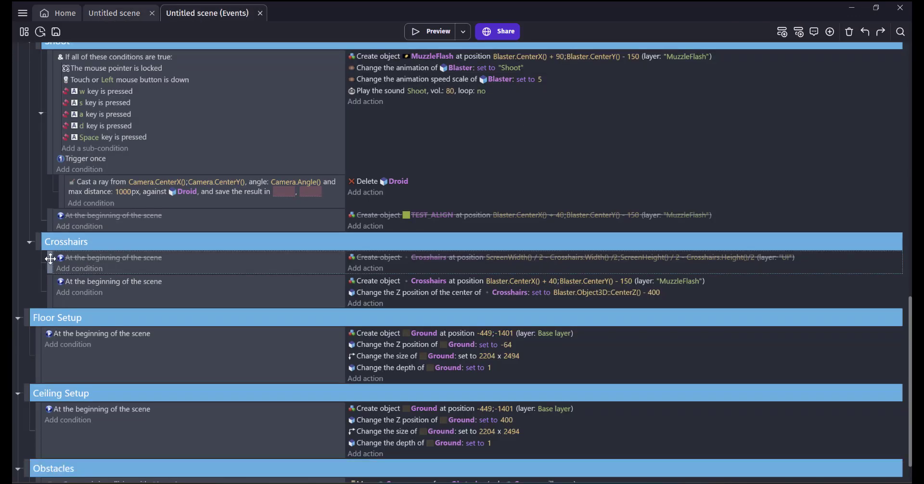
pyautogui.press('Delete')
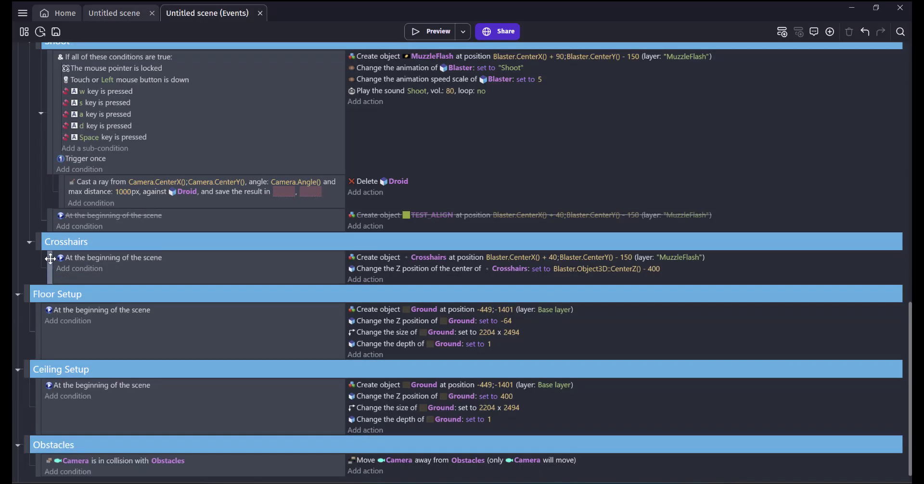
# Step: Move the disabled TEST_ALIGN event into a new event group named "TEST _ To Be Deleted" at the end of the event sheet
pyautogui.moveTo(47, 220); pyautogui.dragTo(28, 445)
pyautogui.click(830, 31)
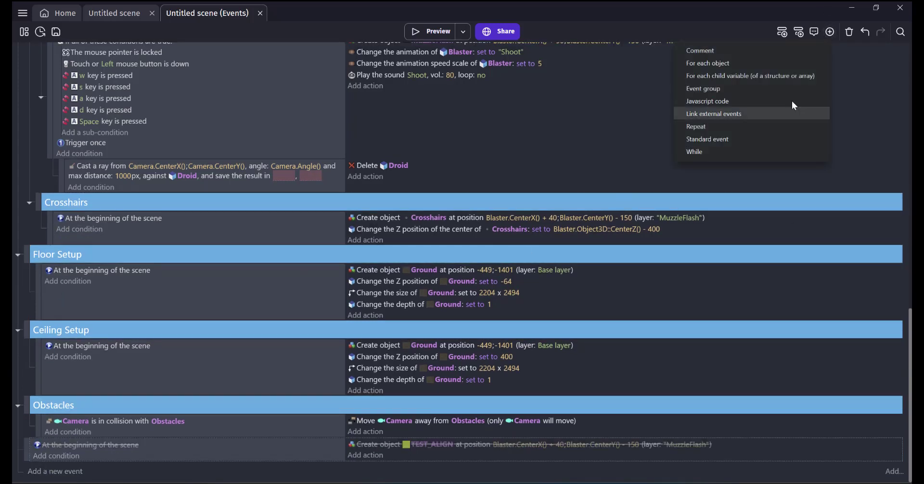
pyautogui.click(703, 89)
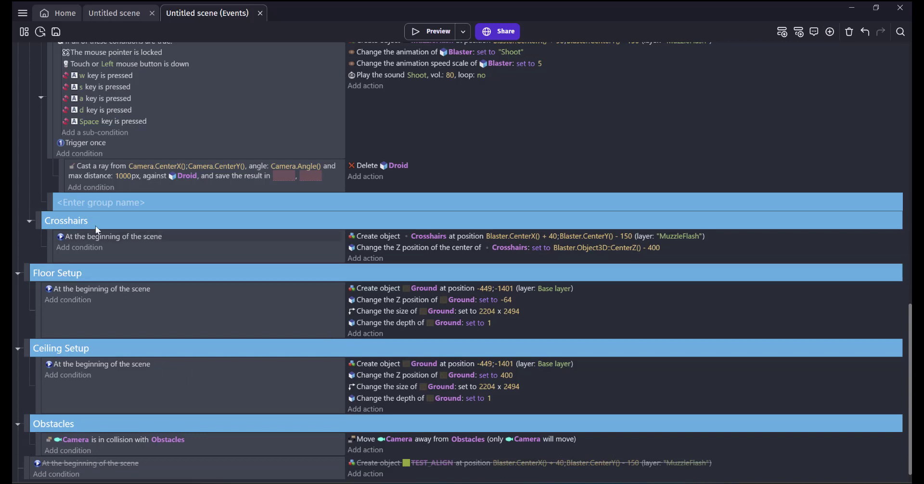
pyautogui.moveTo(48, 200); pyautogui.dragTo(79, 460)
pyautogui.click(57, 450)
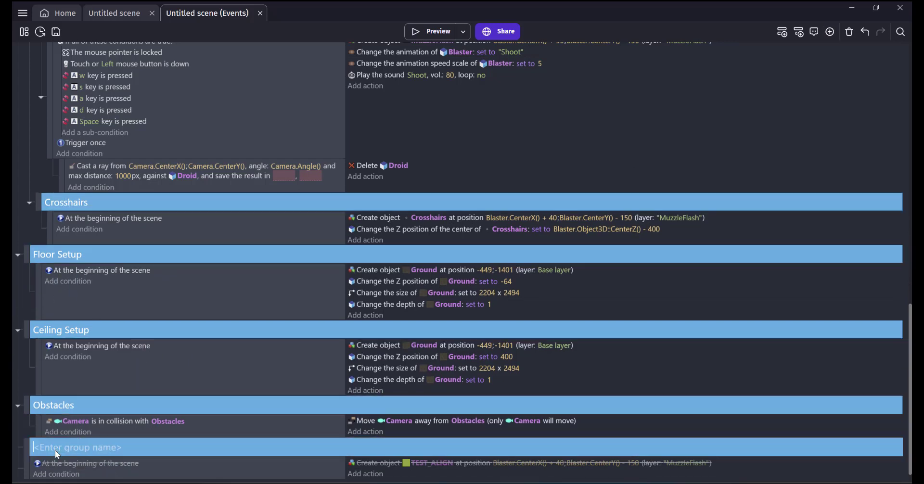
pyautogui.write('TEST_ To Be Deleted')
pyautogui.press('Return')
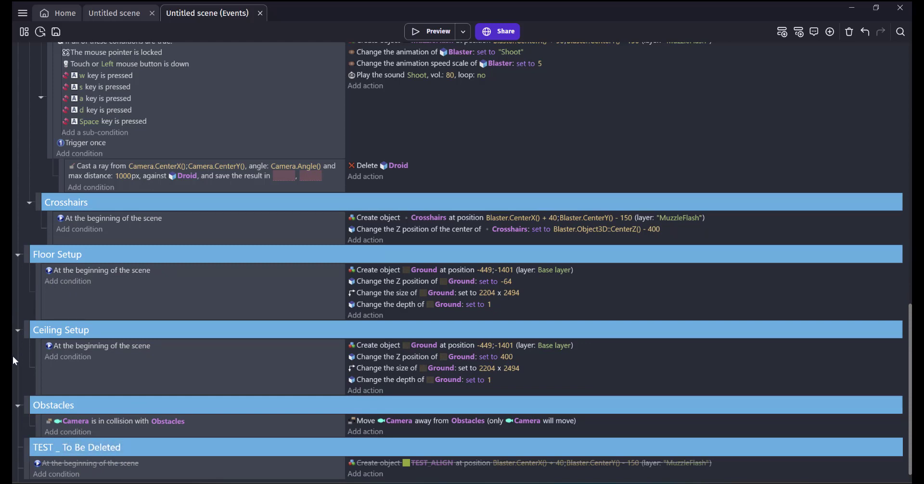
pyautogui.moveTo(25, 480); pyautogui.dragTo(43, 467)
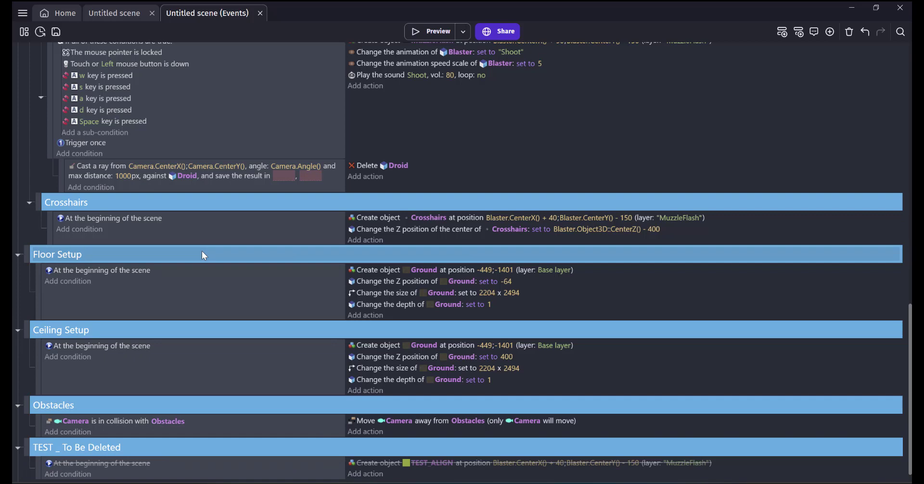
# Step: Add a new event below the raycast event in the Shoot group and move the Delete Droid action into it
pyautogui.scroll(3, 202, 253)
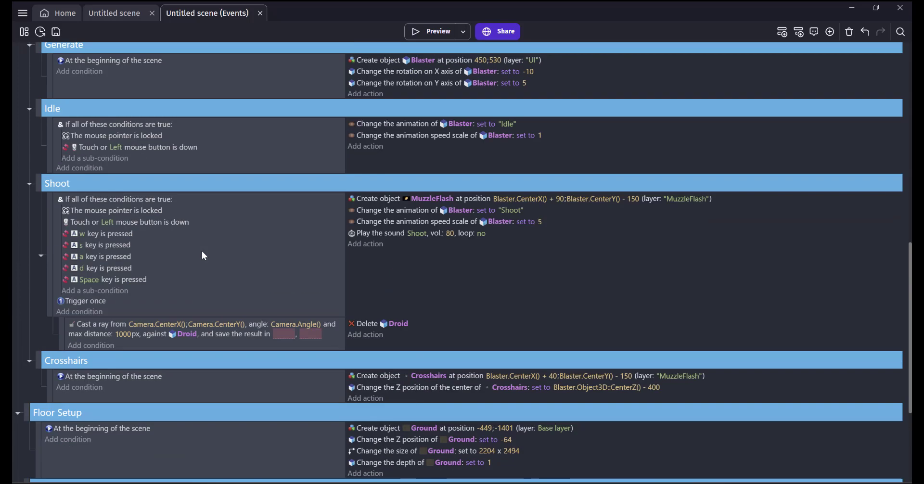
pyautogui.click(62, 333)
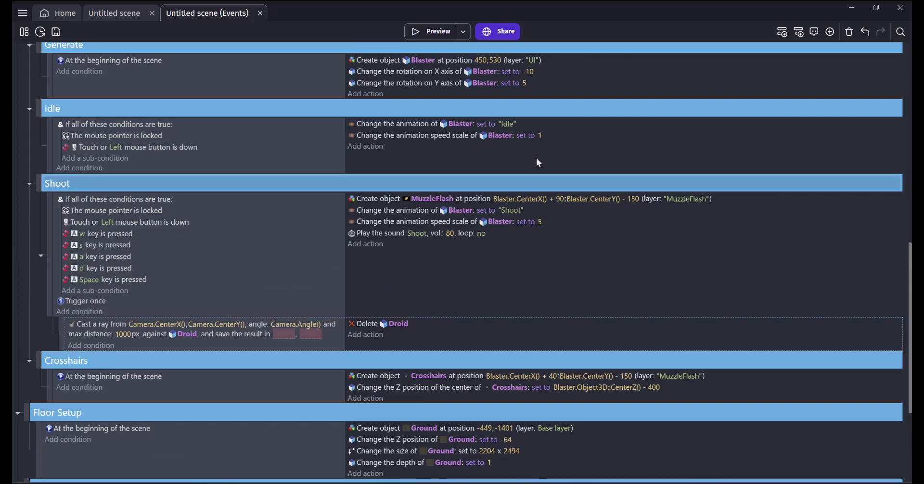
pyautogui.click(782, 33)
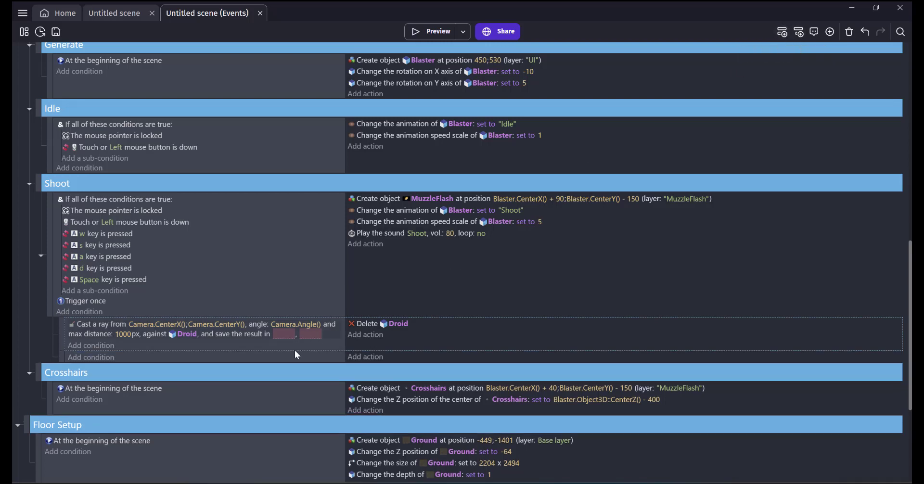
pyautogui.moveTo(370, 325); pyautogui.dragTo(375, 360)
# Step: Add an action to the raycast event that creates Droid_Hit, with the X position Droid.CenterX()
pyautogui.click(372, 323)
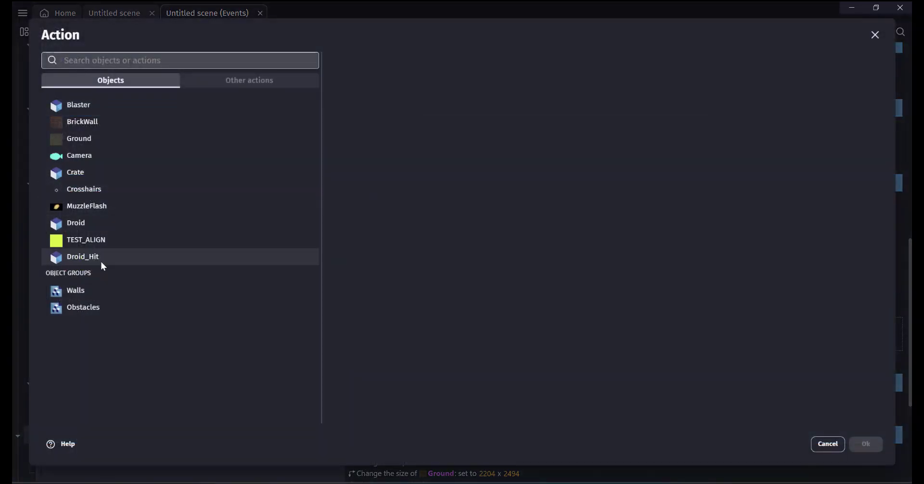
pyautogui.click(101, 262)
pyautogui.click(383, 86)
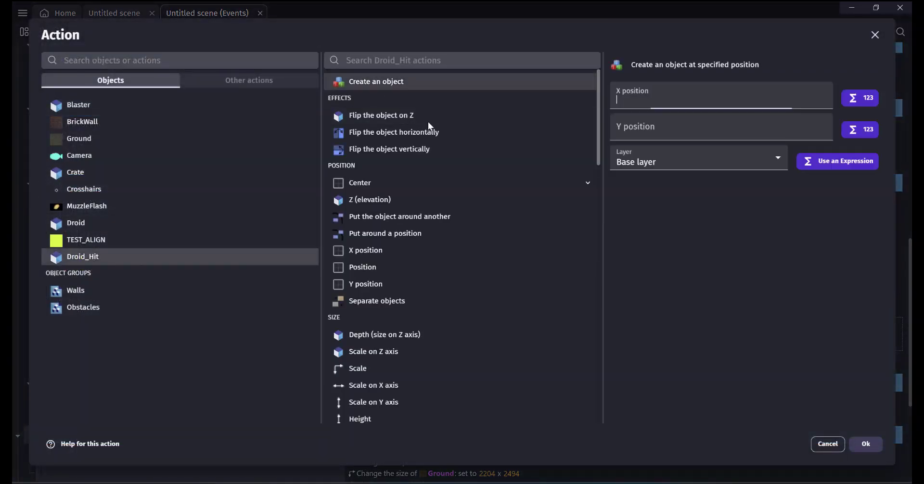
pyautogui.click(698, 101)
pyautogui.write('Dro')
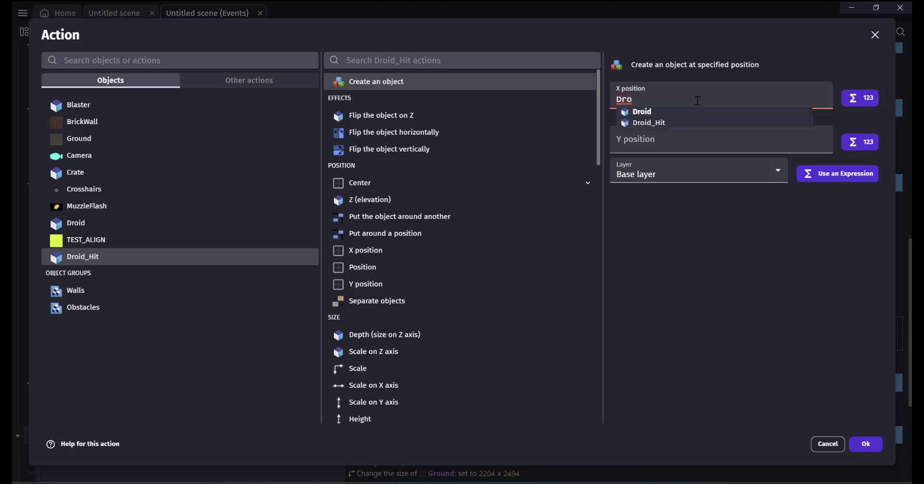
pyautogui.click(645, 112)
pyautogui.write('centerx(')
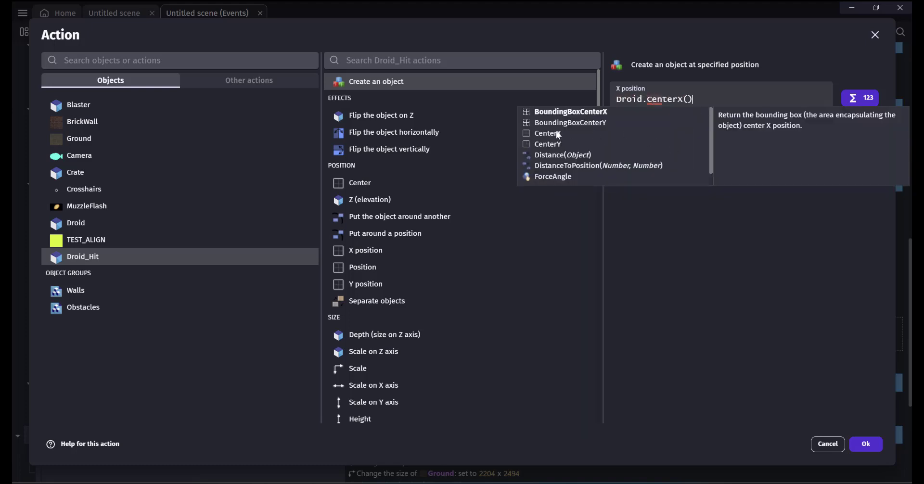
pyautogui.press('Return')
# Step: Set the new Droid_Hit object's Y position to Droid.CenterY() and accept the create action on the Base layer
pyautogui.click(641, 133)
pyautogui.write('Droid.ce')
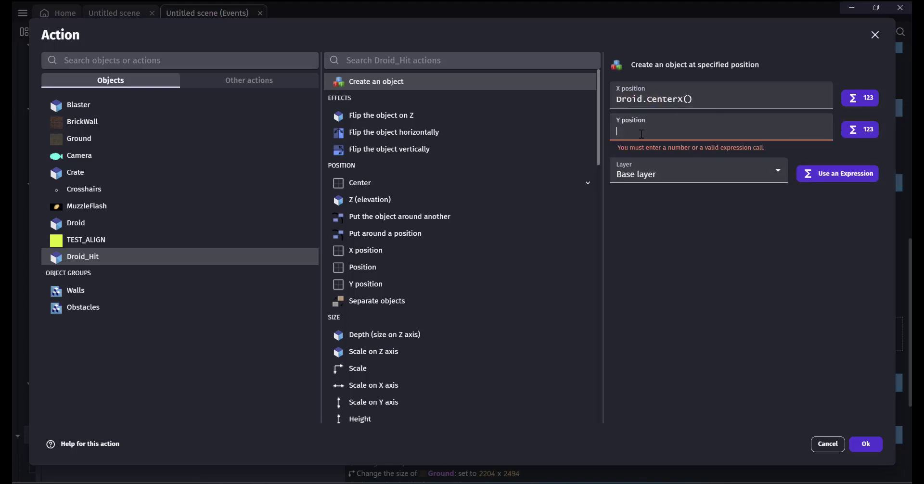
pyautogui.write('ntery')
pyautogui.press('Return')
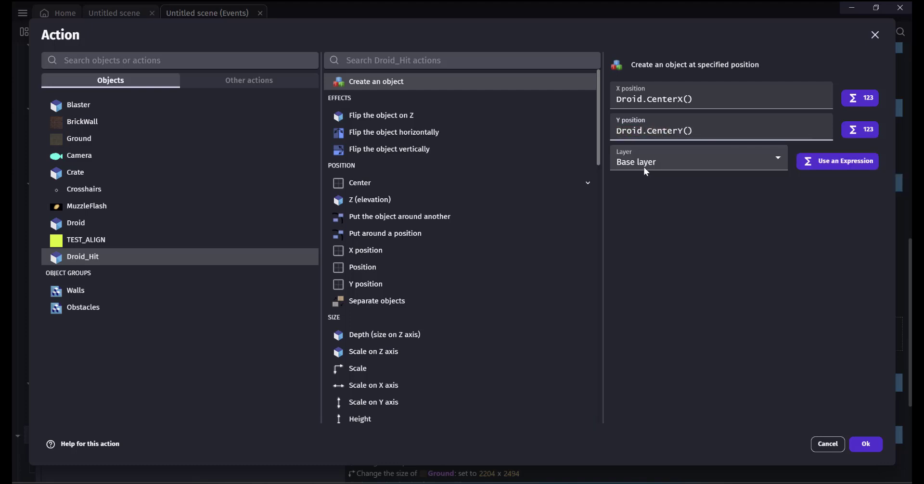
pyautogui.click(865, 444)
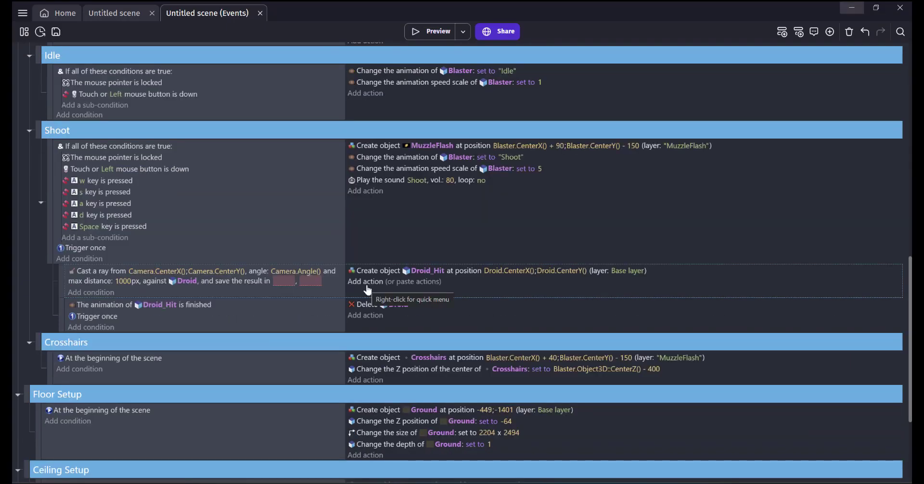
# Step: Add an action to the raycast event setting Droid_Hit's center Z position to Droid.Object3D::CenterZ()
pyautogui.click(366, 284)
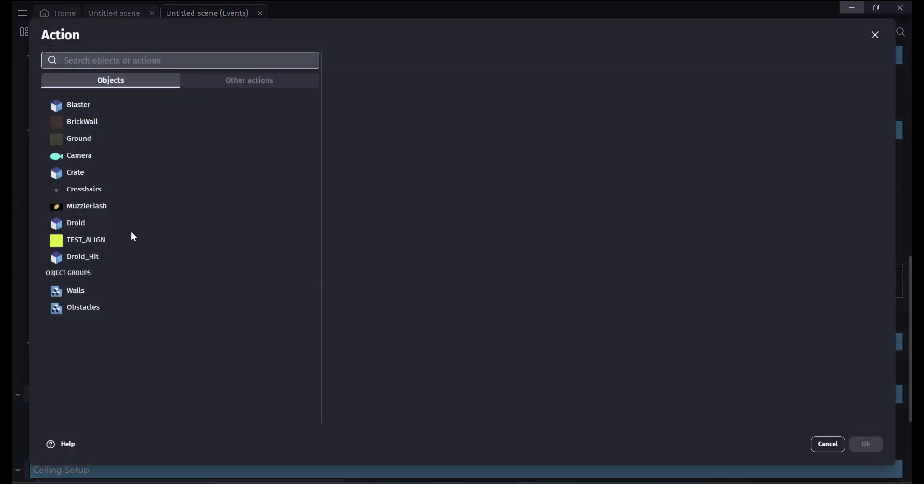
pyautogui.click(78, 256)
pyautogui.write('z')
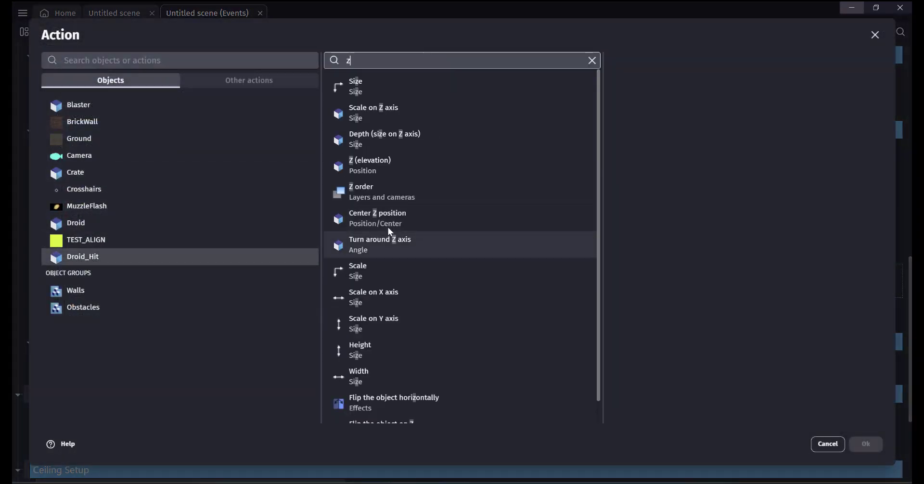
pyautogui.click(389, 221)
pyautogui.write('Droi')
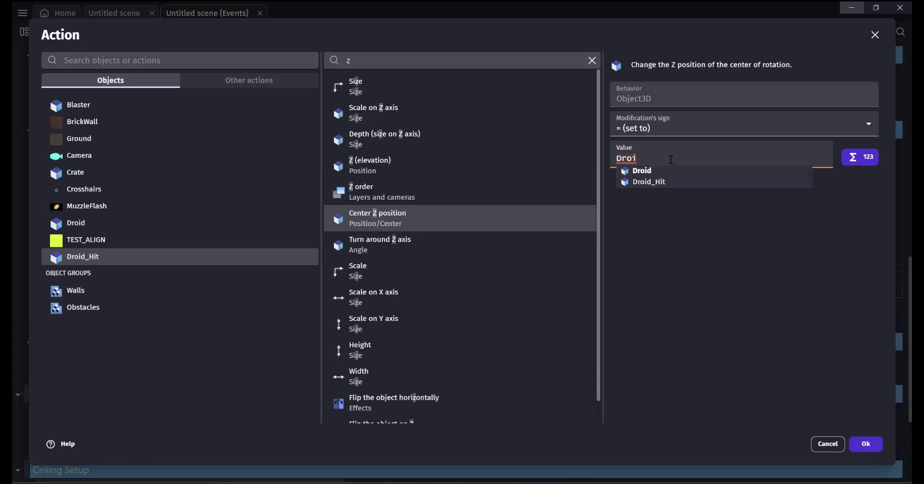
pyautogui.write('d.z')
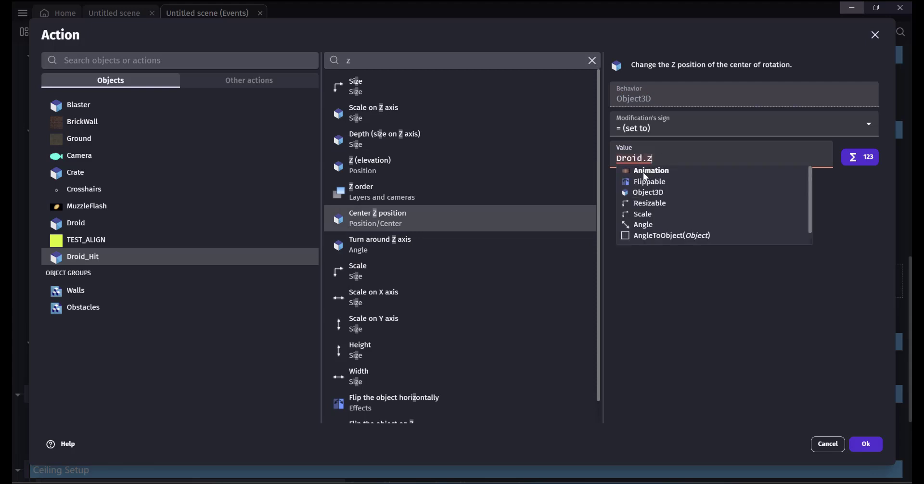
pyautogui.click(687, 205)
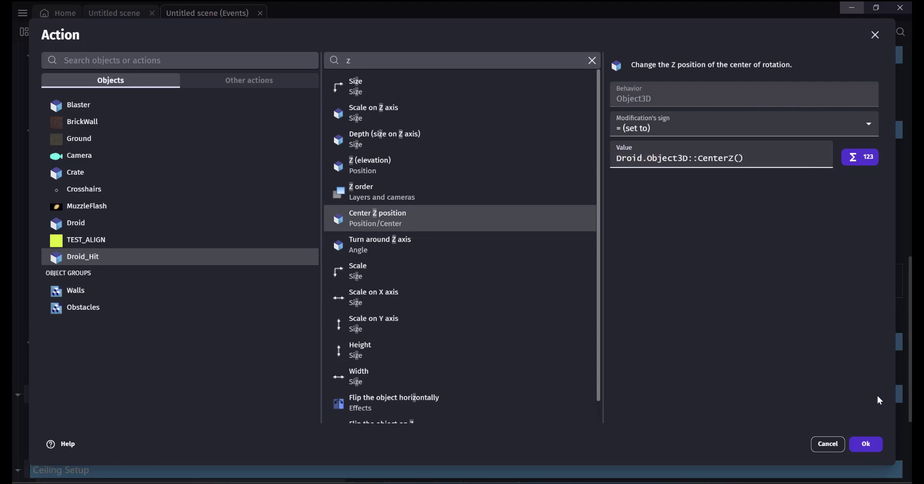
pyautogui.click(866, 444)
# Step: Add an action to the raycast event that sets Droid_Hit's animation by name to Hit
pyautogui.click(366, 294)
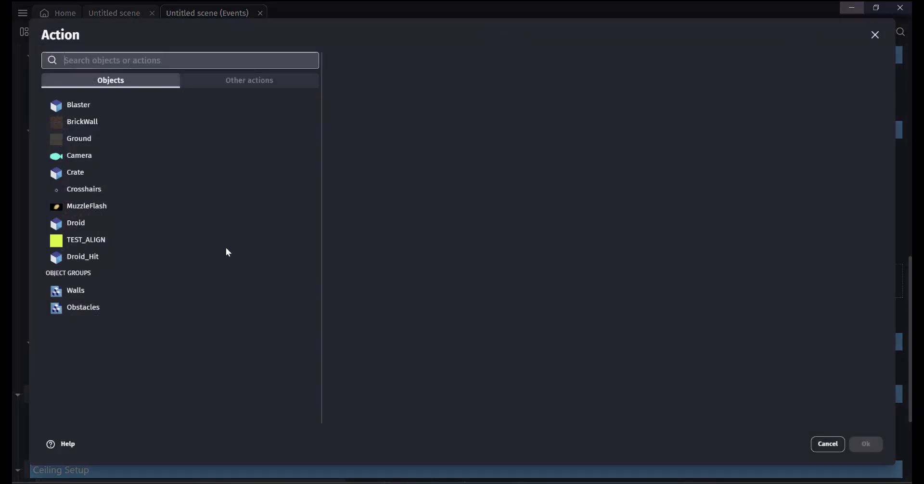
pyautogui.click(97, 259)
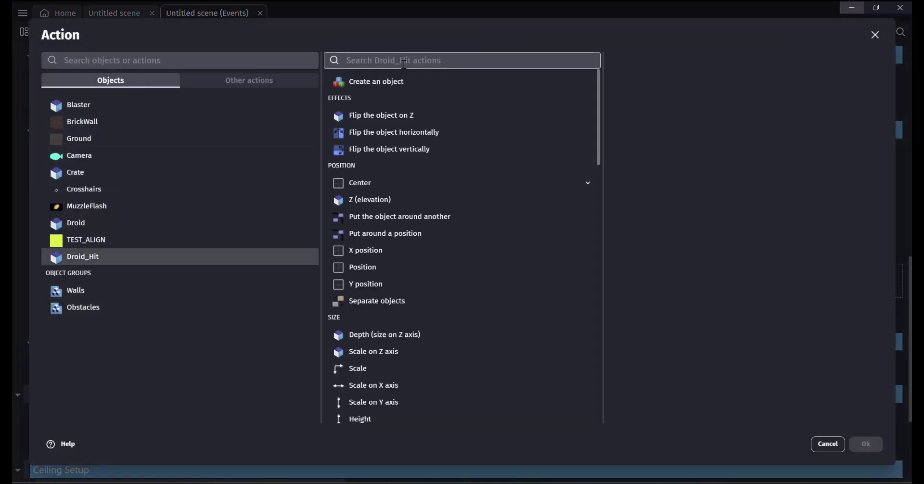
pyautogui.write('anim')
pyautogui.click(423, 198)
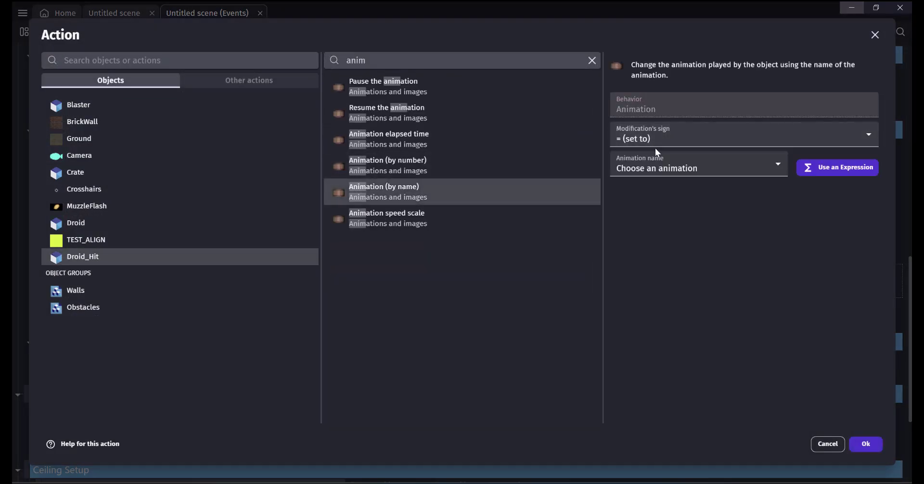
pyautogui.click(653, 177)
pyautogui.click(645, 193)
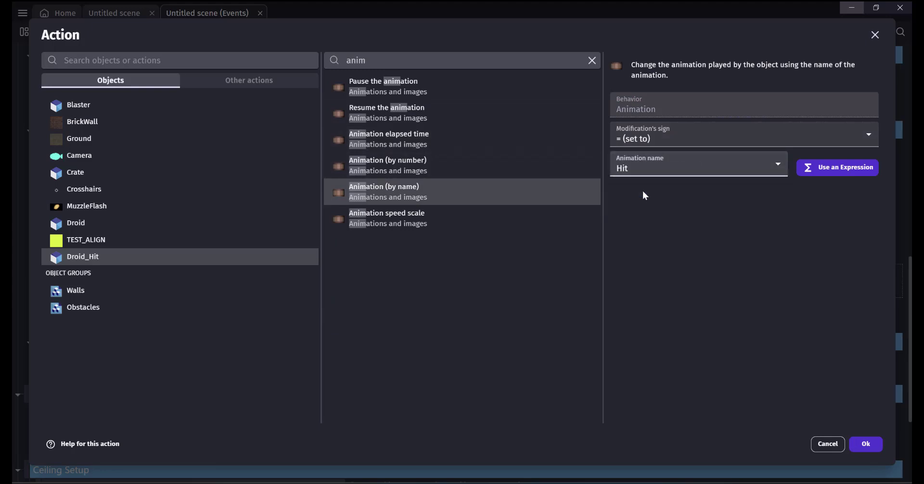
pyautogui.click(873, 444)
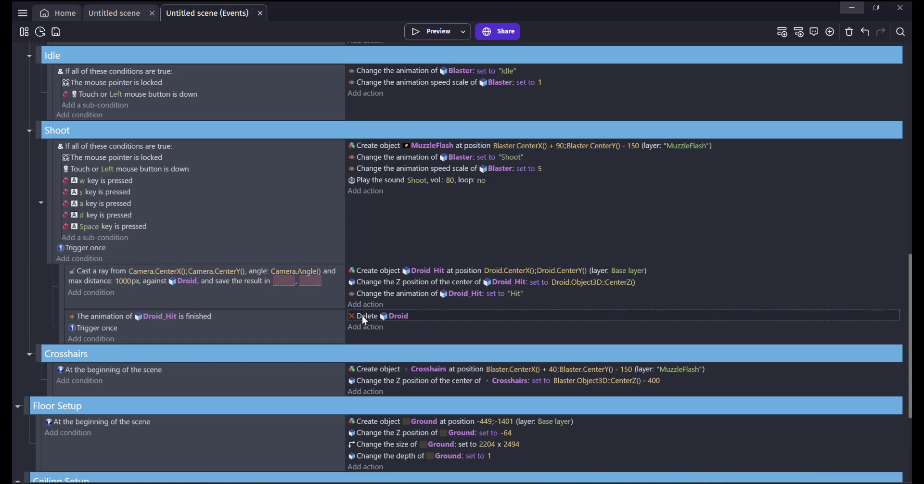
# Step: Add a Delete Droid action at the end of the raycast event's actions
pyautogui.moveTo(375, 307)
pyautogui.click(417, 307)
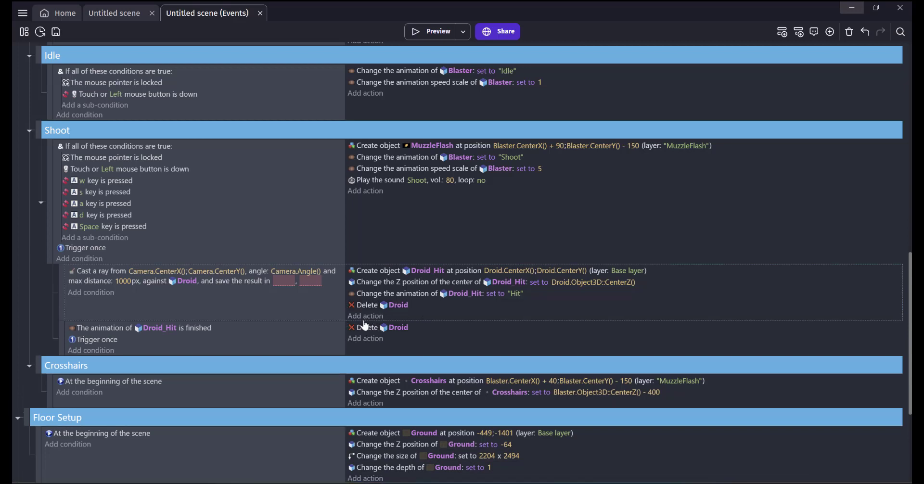
# Step: Make the animation-finished event delete Droid_Hit instead of Droid, and move that event out one level from under the shooting event
pyautogui.click(399, 329)
pyautogui.click(420, 386)
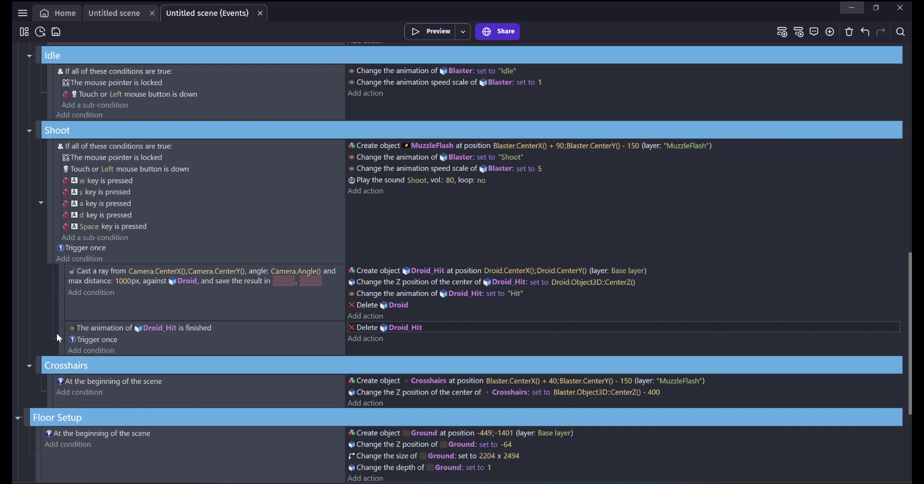
pyautogui.moveTo(58, 338); pyautogui.dragTo(48, 340)
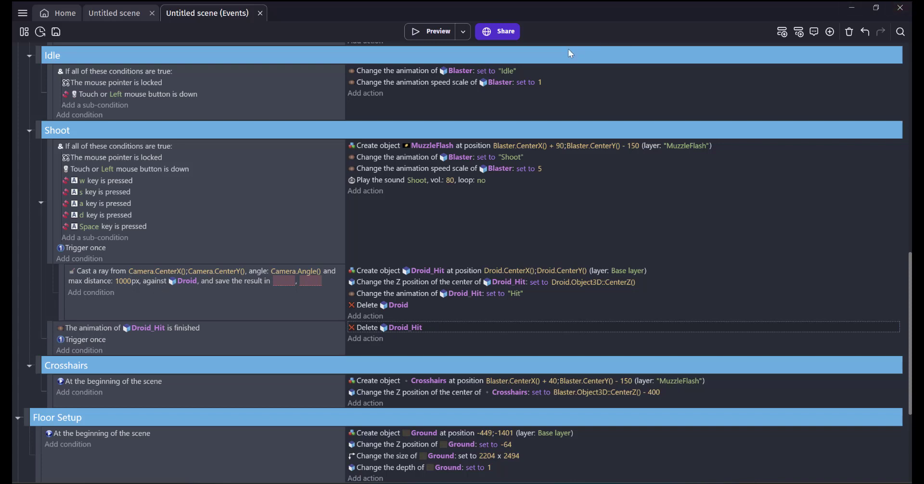
# Step: Preview the game and shoot at the droids beside the crate to test the hit animation
pyautogui.click(438, 31)
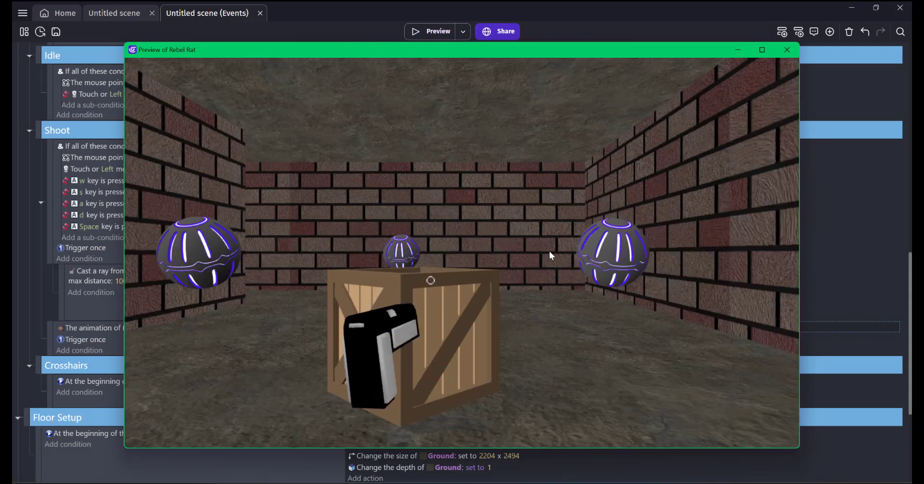
pyautogui.click(550, 251)
pyautogui.click(431, 281)
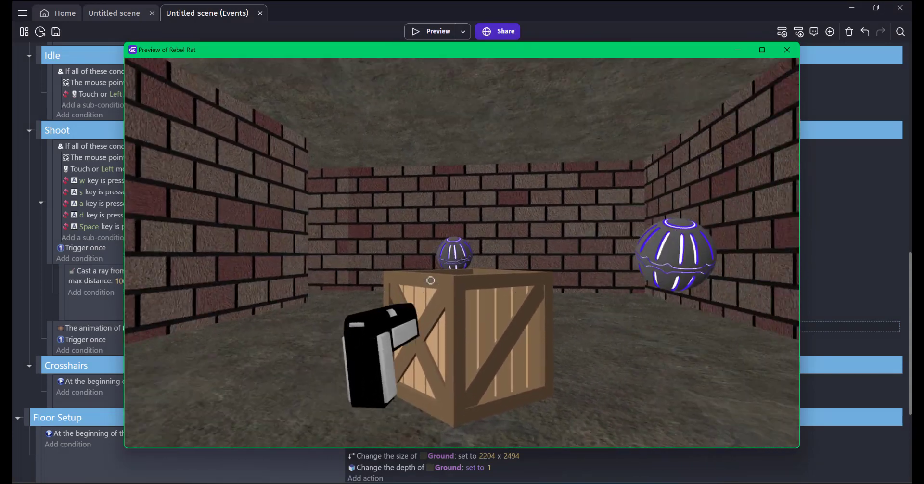
pyautogui.click(431, 281)
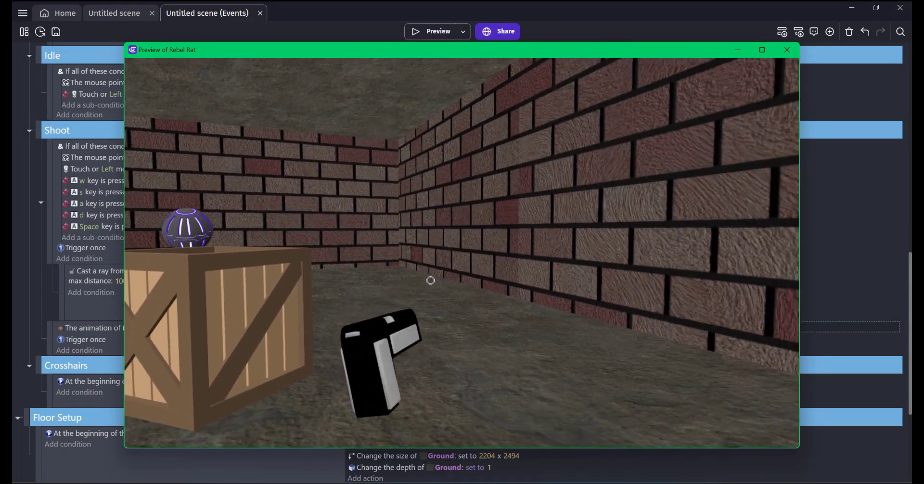
pyautogui.click(431, 281)
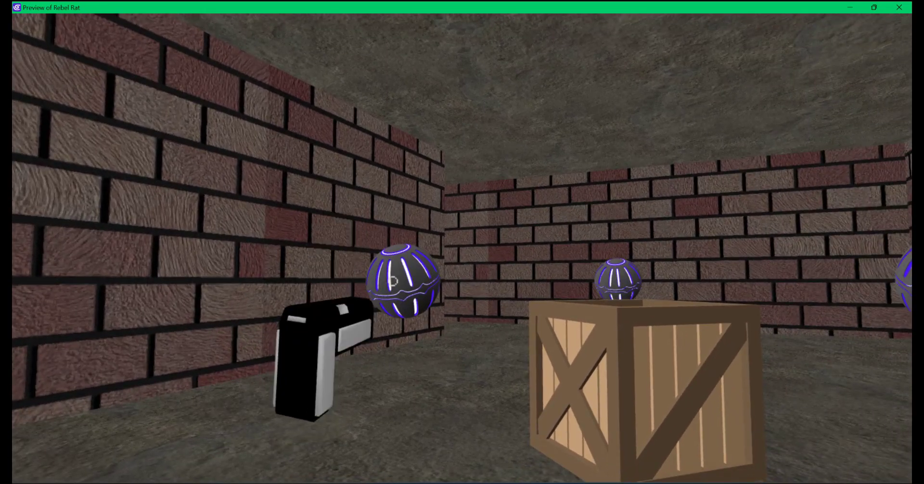
# Step: Test the hit detection in the enlarged preview by moving around the room and firing at the droid near the side wall
pyautogui.click(392, 281)
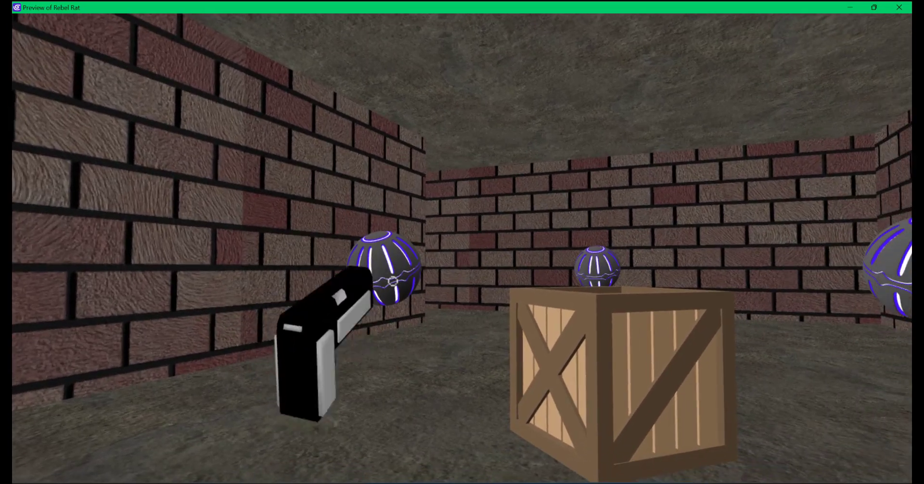
pyautogui.press('w')
pyautogui.click(393, 281)
pyautogui.press('w')
pyautogui.click(393, 281)
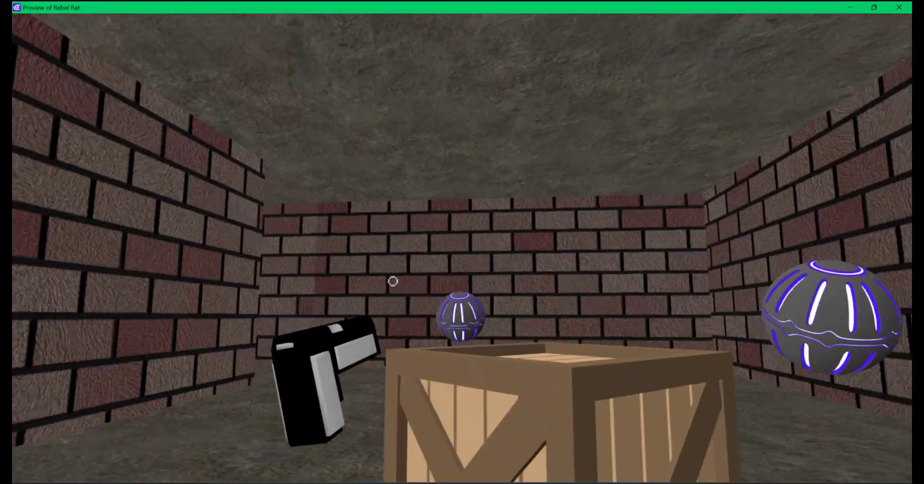
pyautogui.press('a')
pyautogui.click(392, 281)
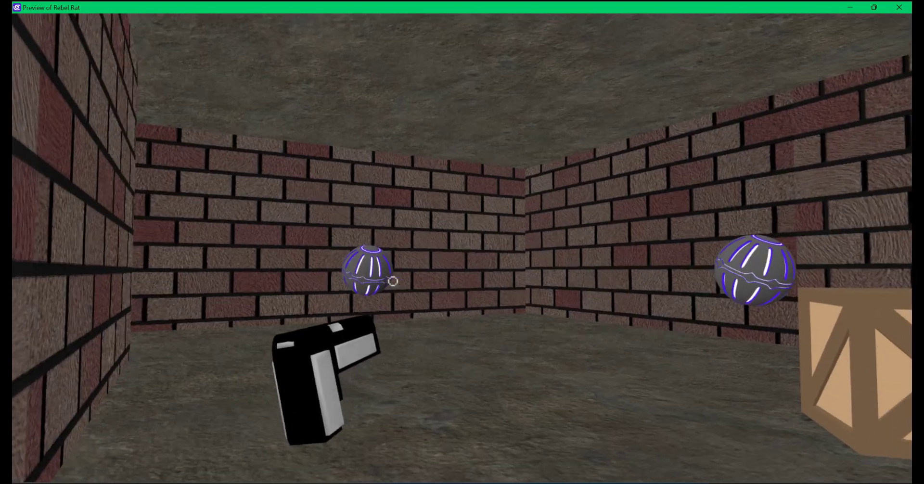
# Step: Walk up to the droid at the far wall and shoot it at close range to examine its hit animation
pyautogui.press('w')
pyautogui.press('w')
pyautogui.press('w')
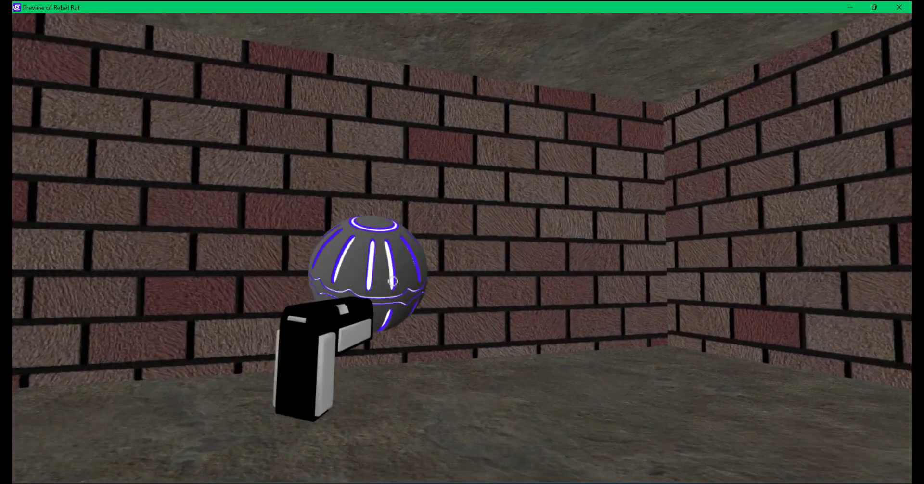
pyautogui.click(392, 281)
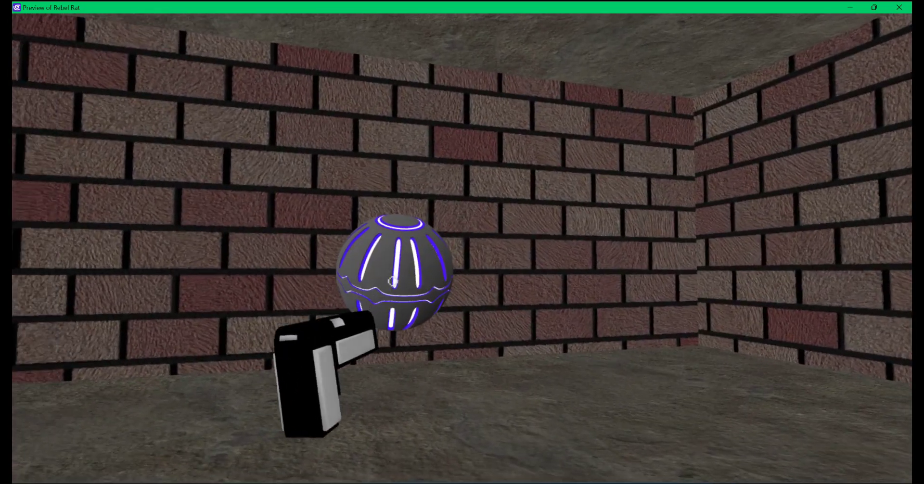
pyautogui.click(392, 281)
pyautogui.click(393, 281)
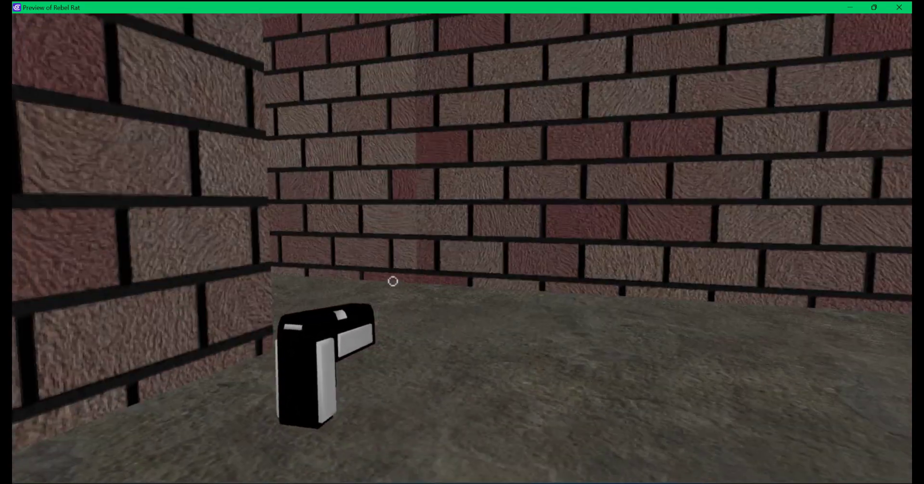
pyautogui.press('w')
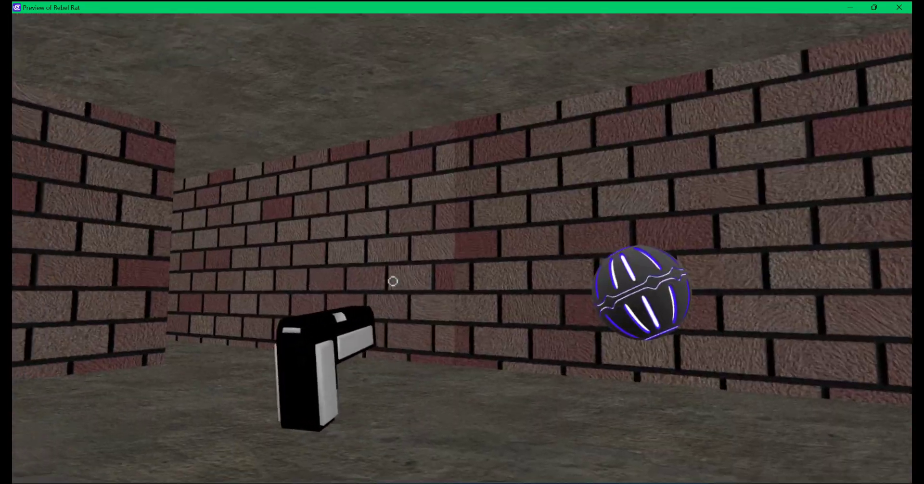